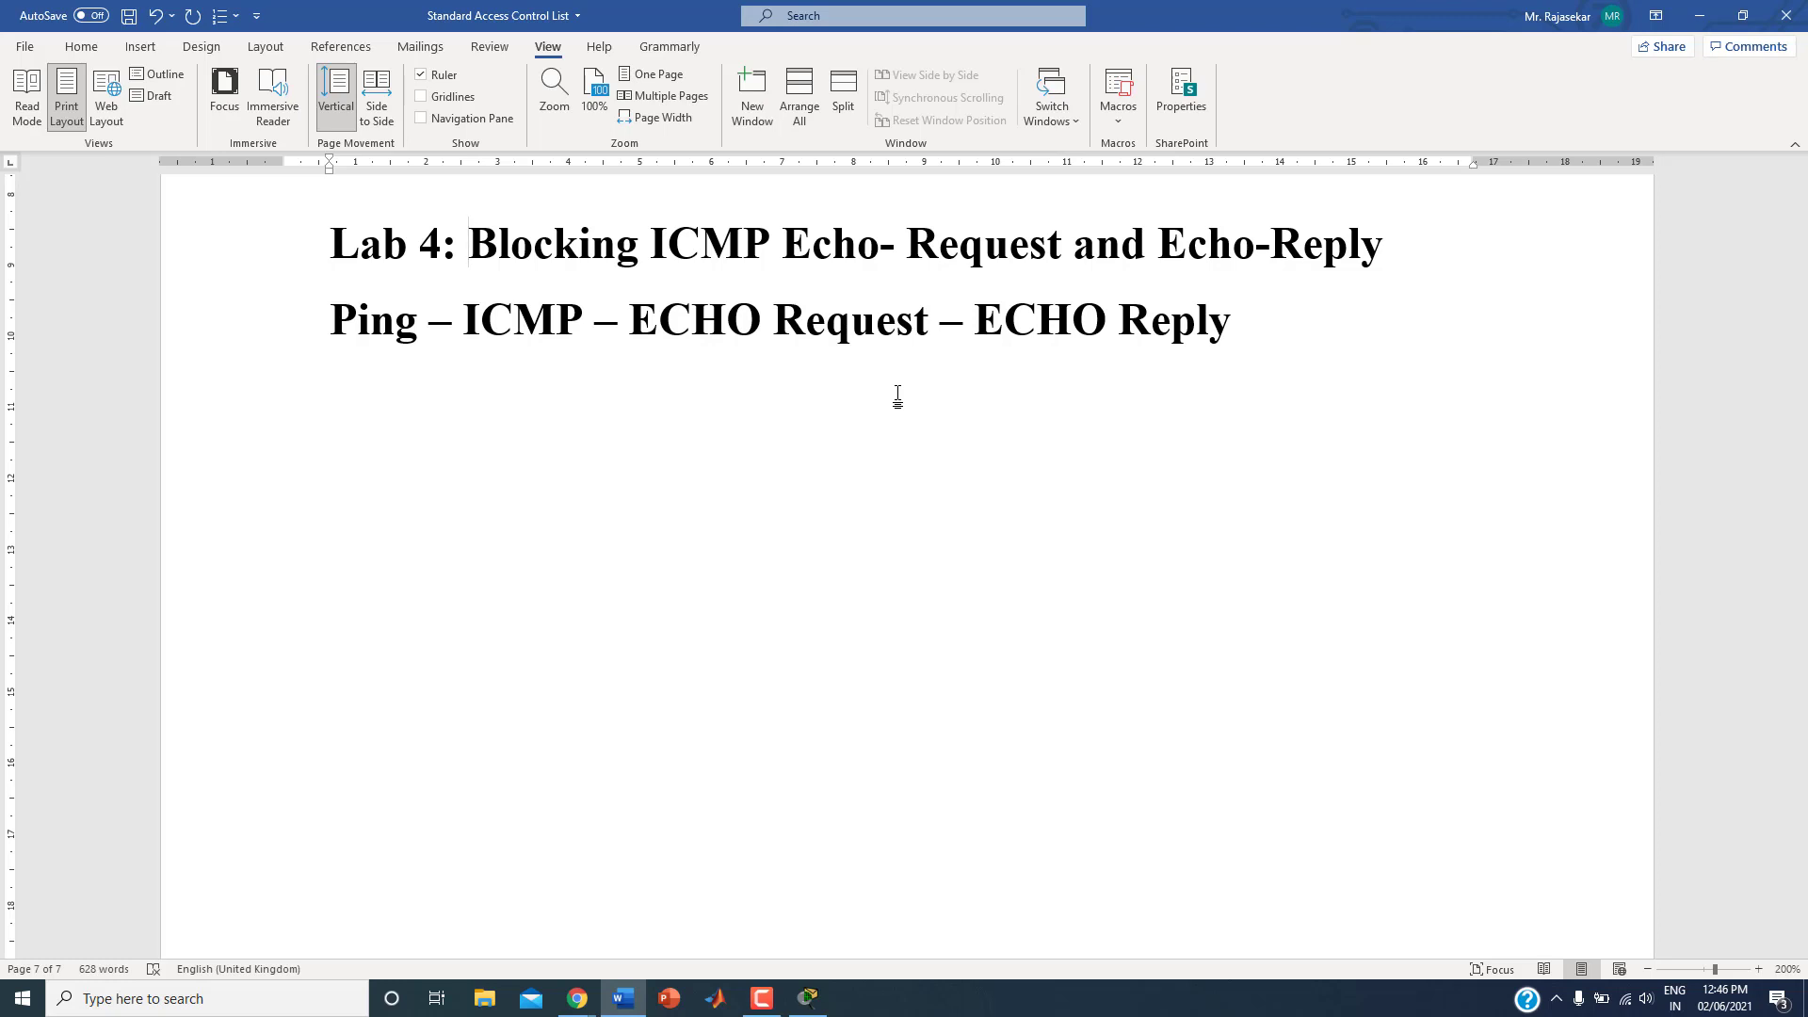
{"action": "left_click", "coordinate": [357, 320]}
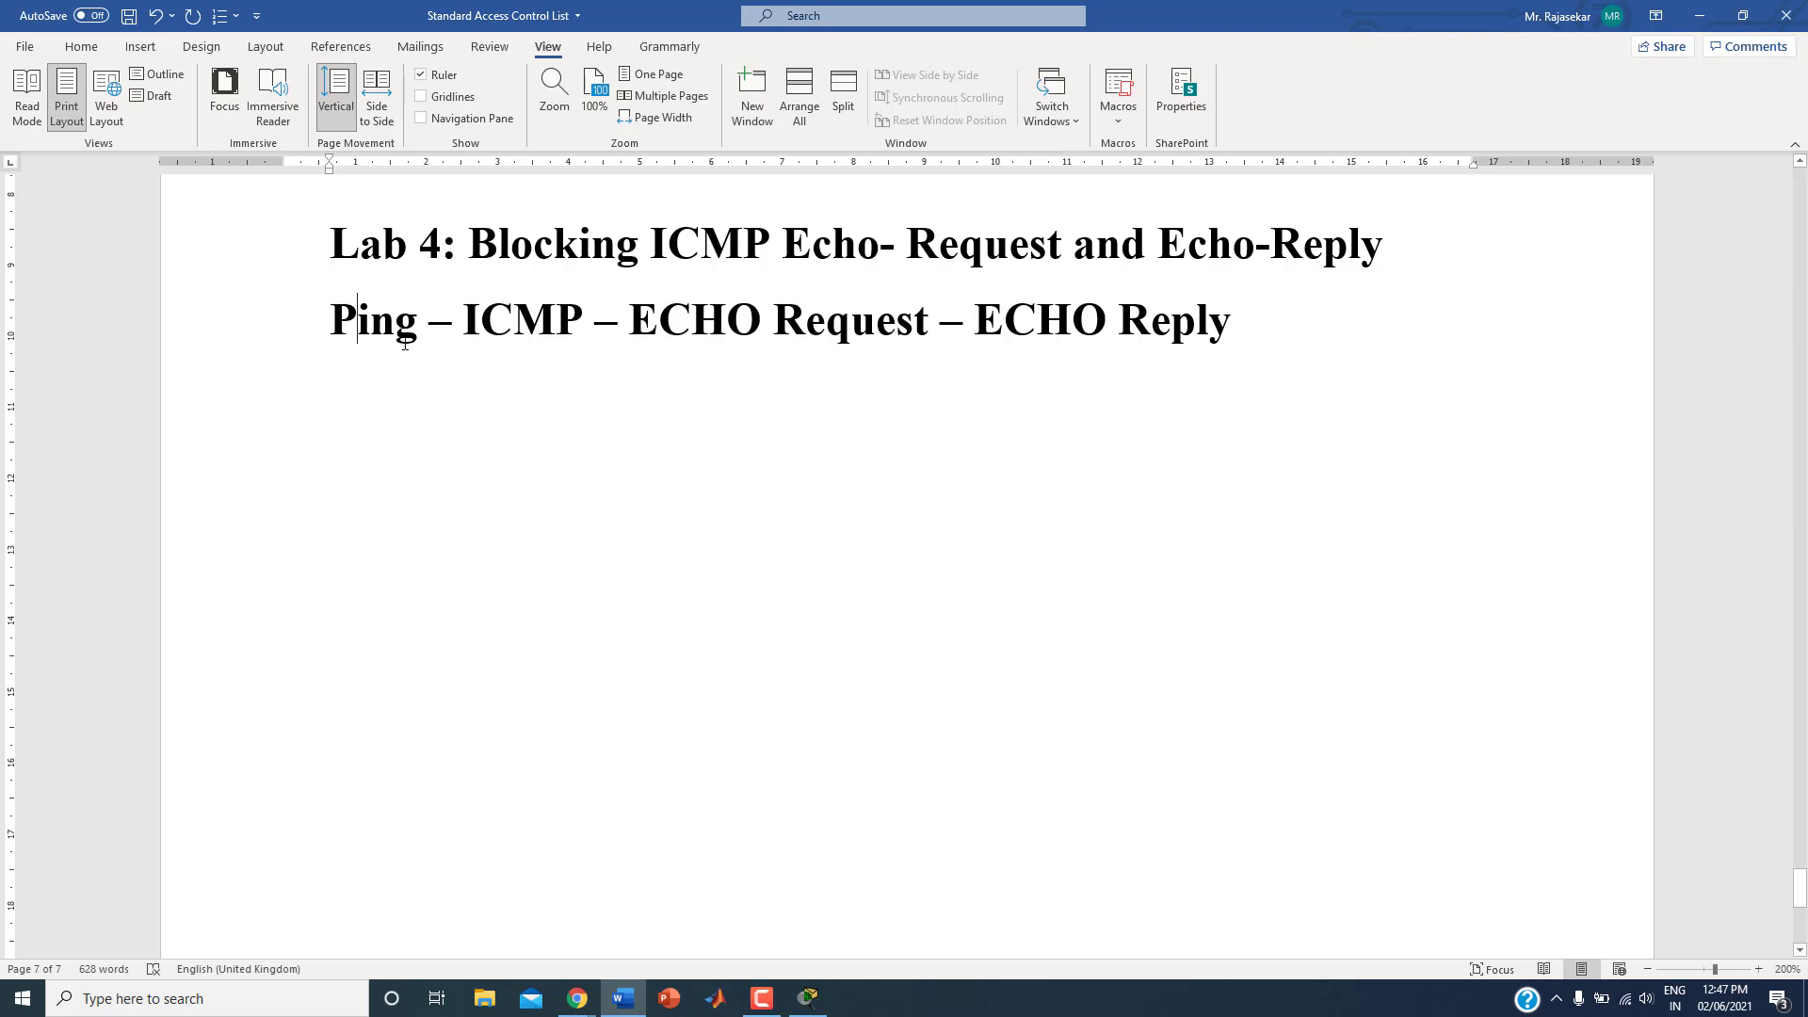
{"action": "left_click_drag", "start_coordinate": [481, 325], "coordinate": [698, 337]}
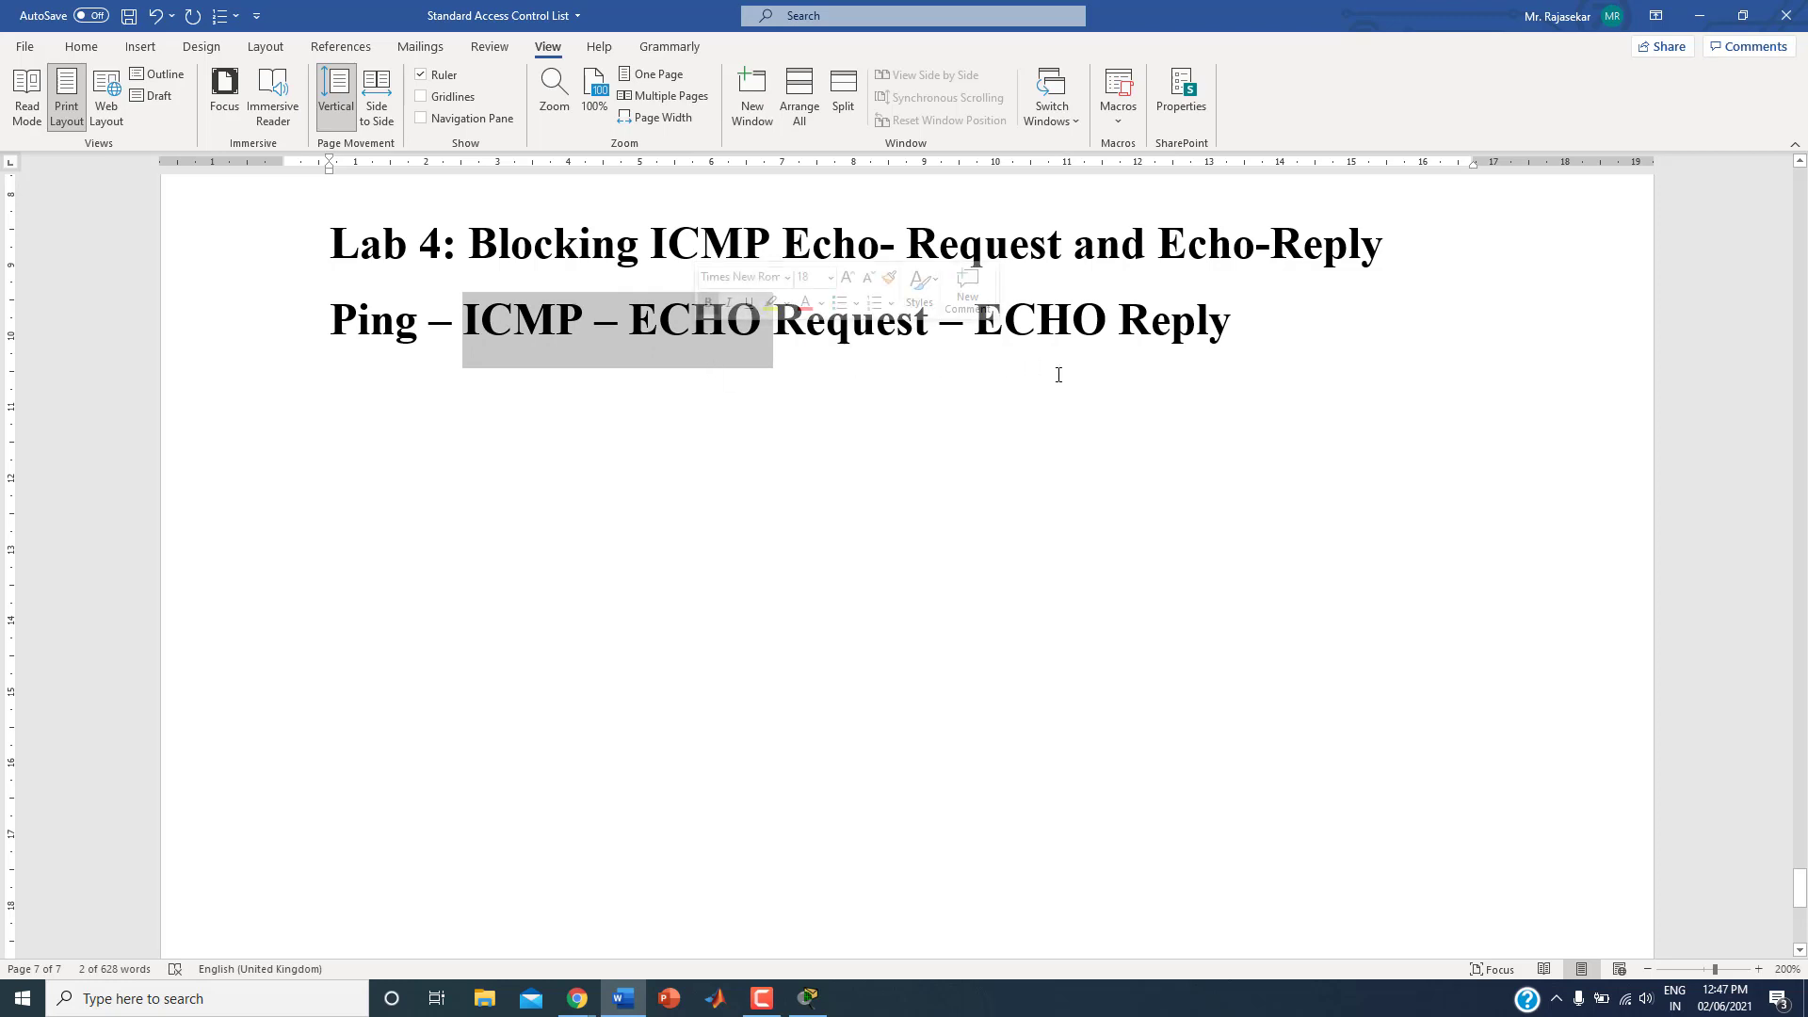
{"action": "left_click", "coordinate": [1218, 345]}
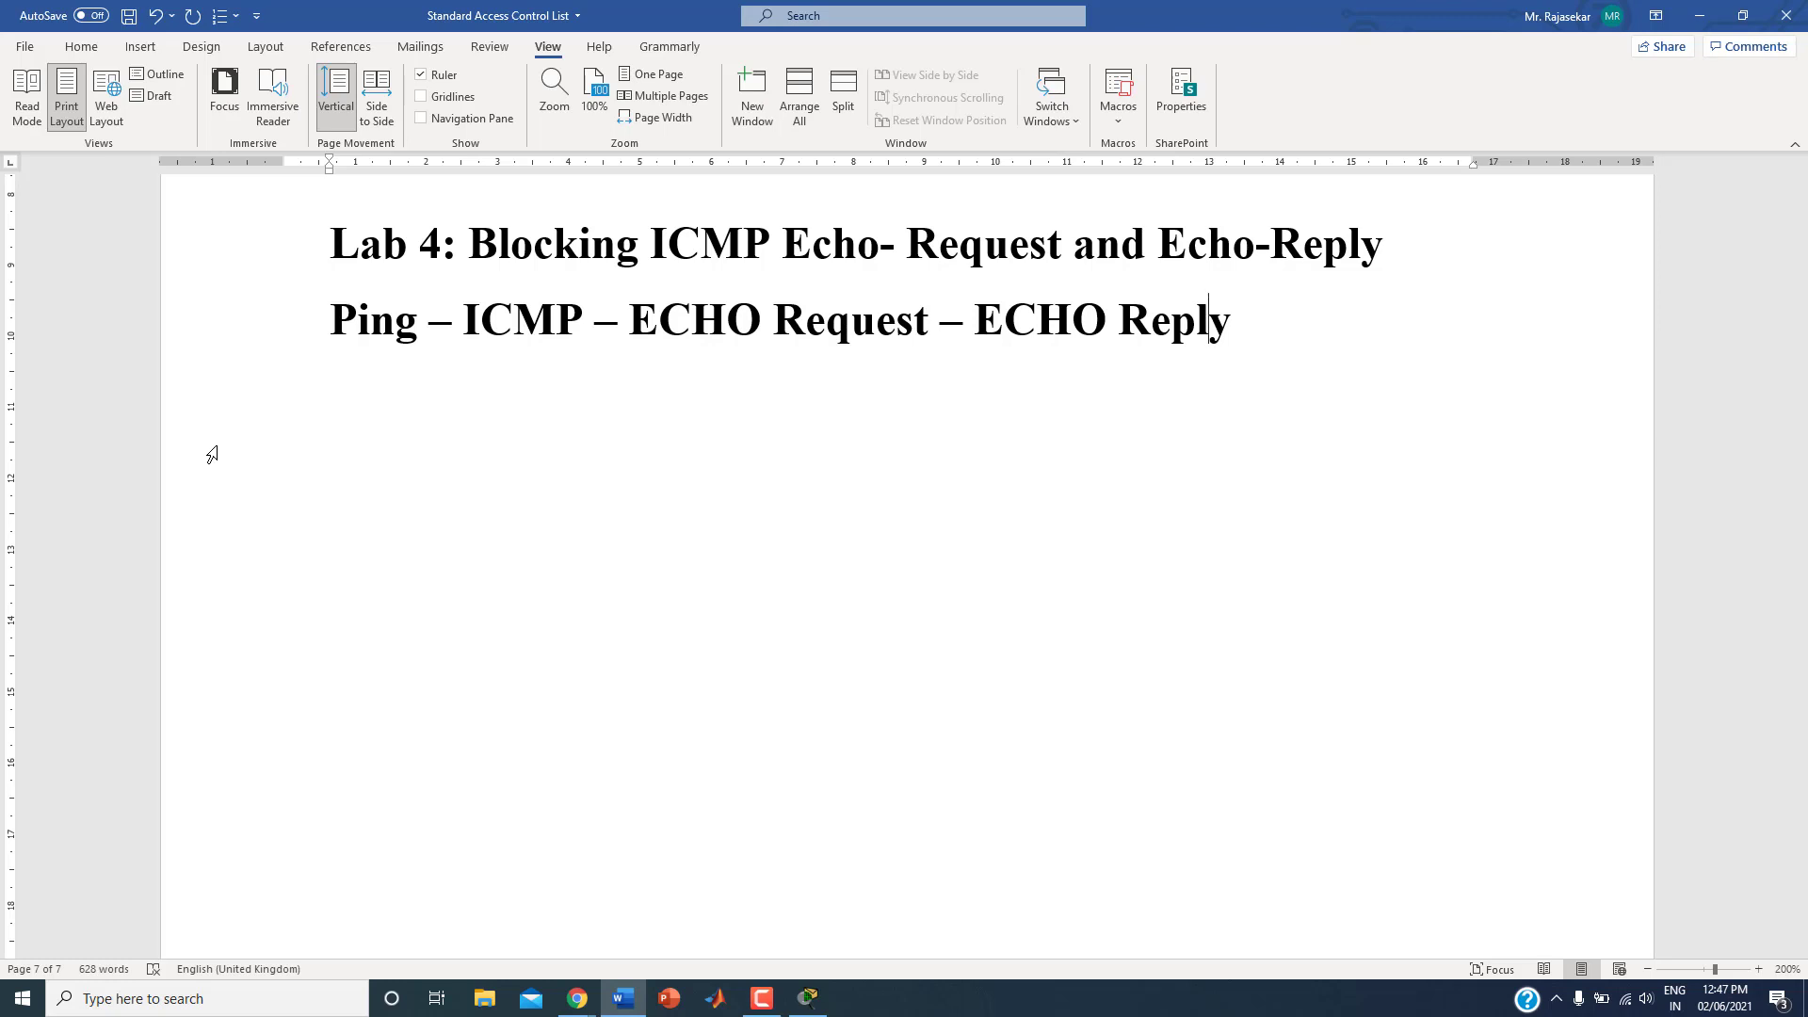
Step: Switch to Cisco Packet Tracer, save the current network and open the NWS Base file from the Desktop
{"action": "left_click", "coordinate": [811, 995]}
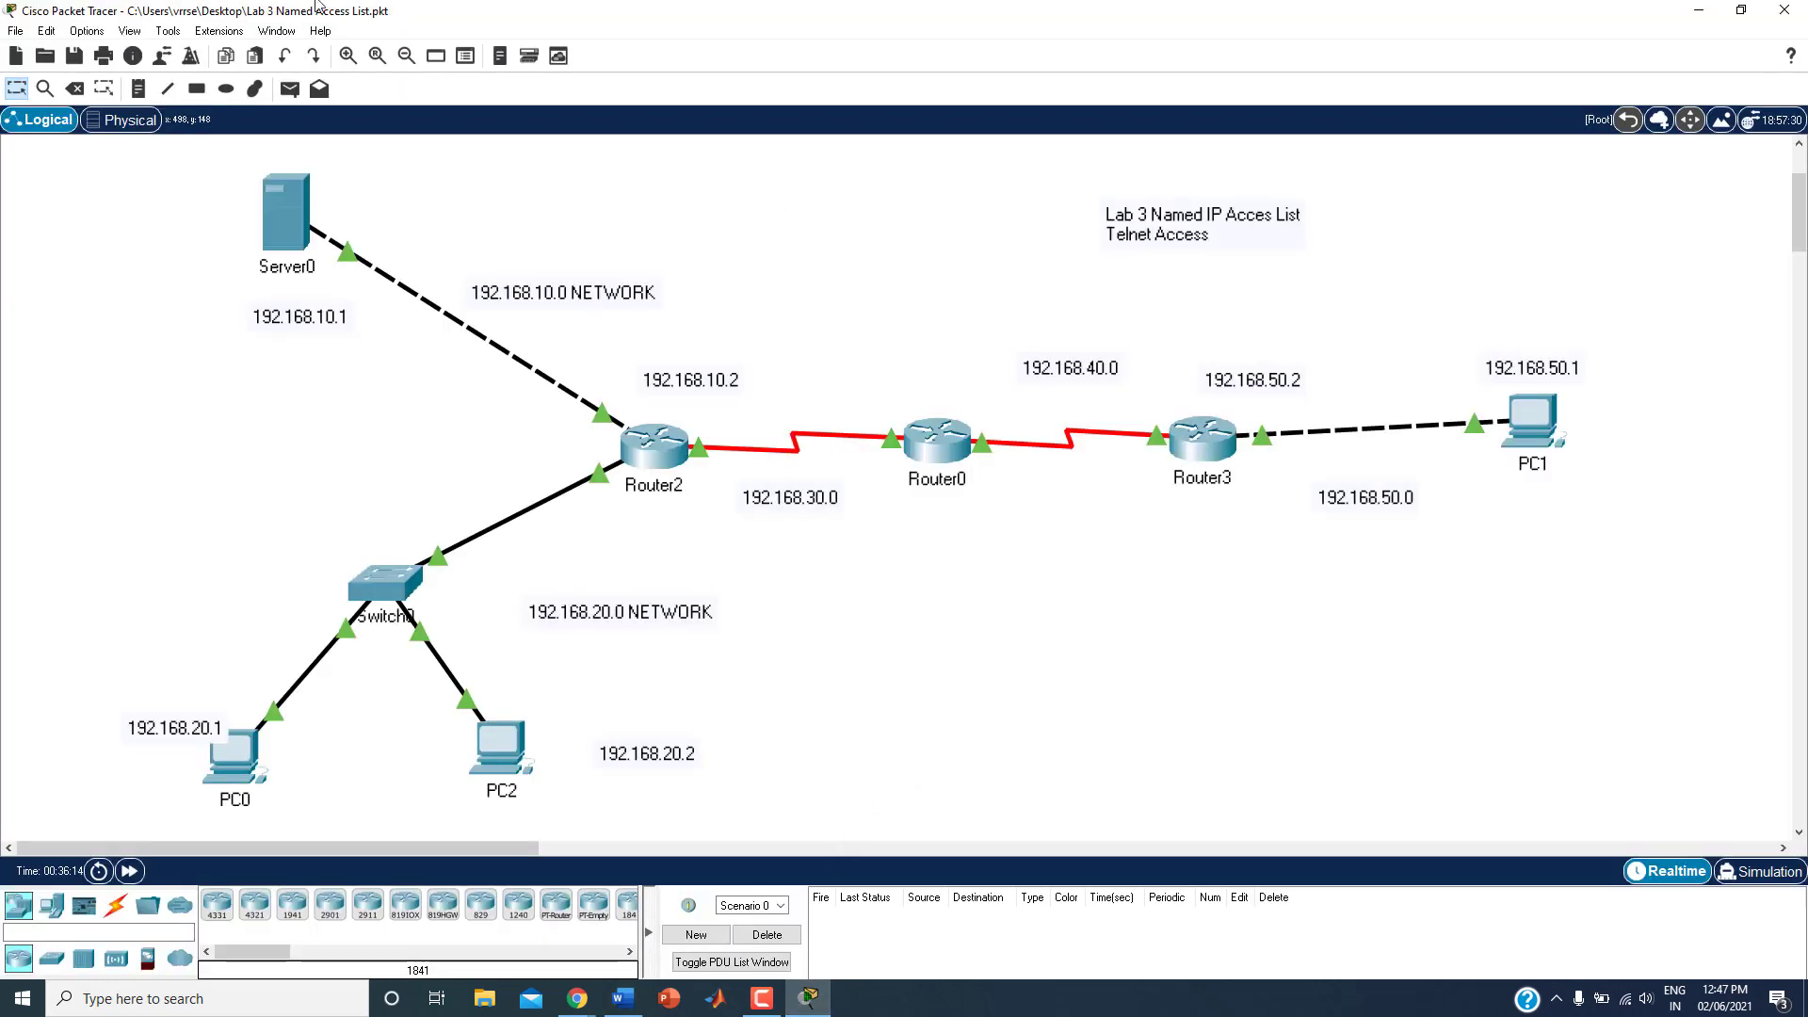
{"action": "left_click", "coordinate": [24, 36]}
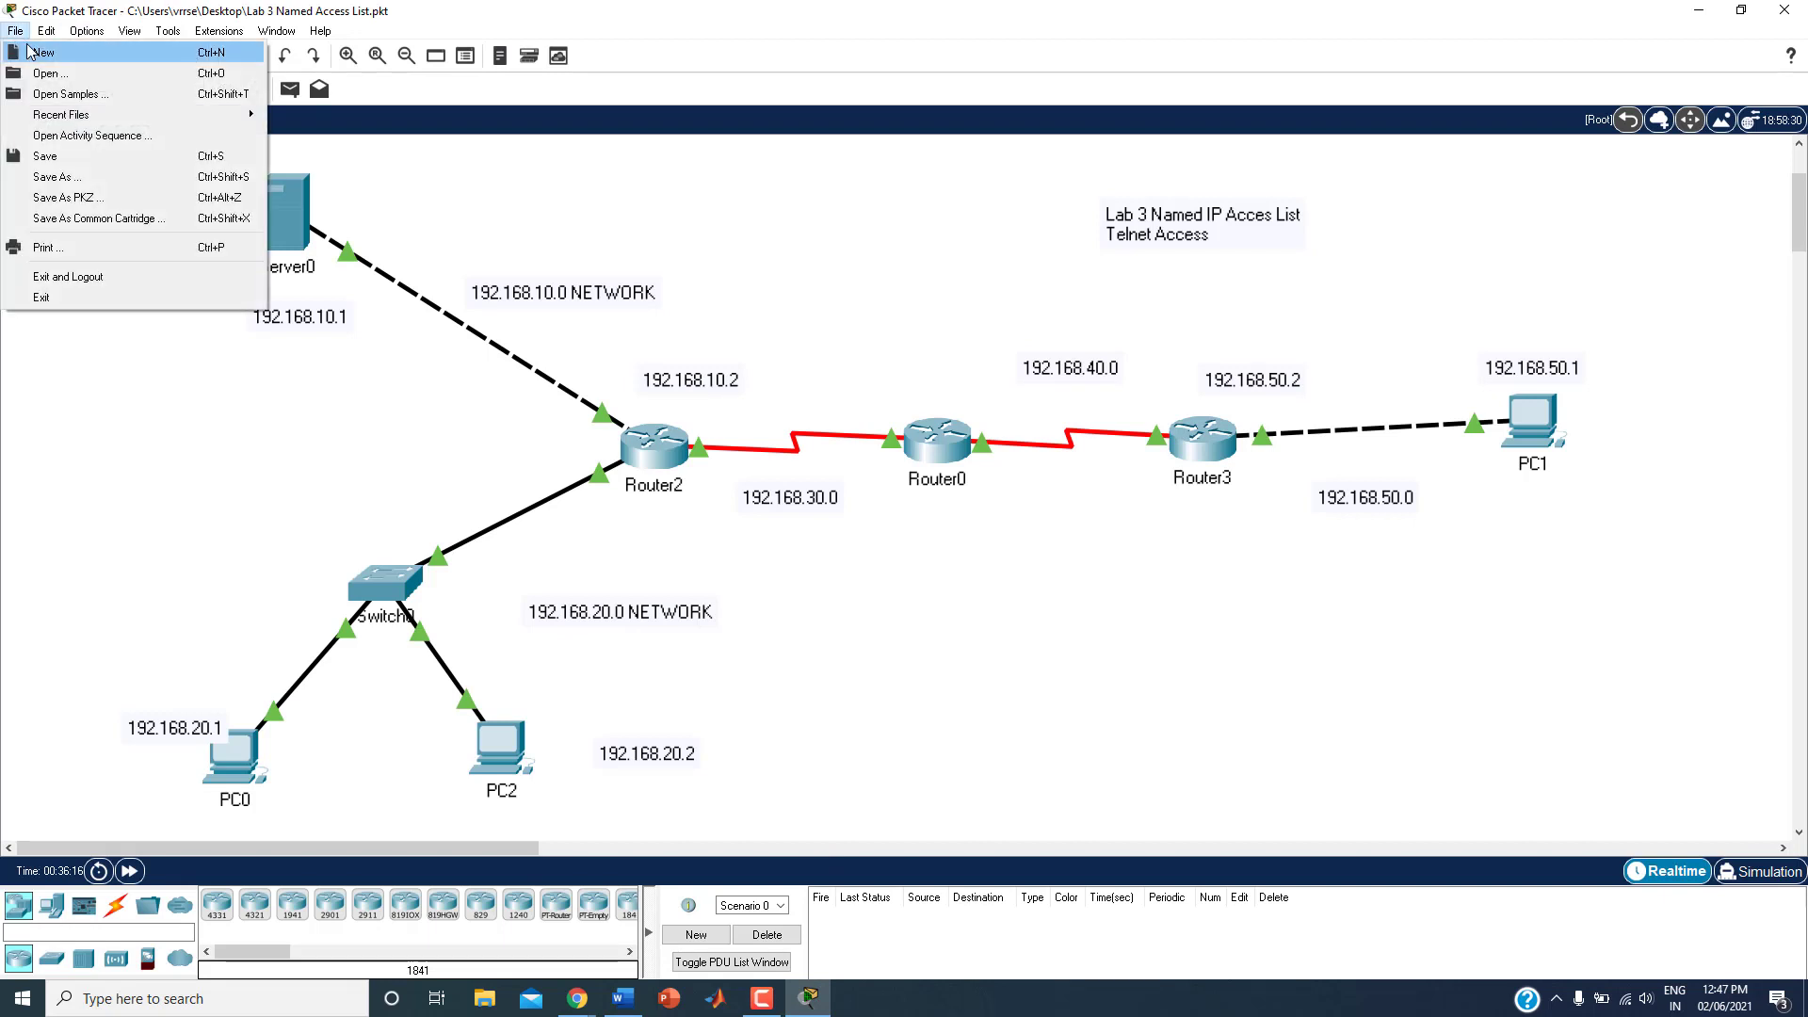
{"action": "left_click", "coordinate": [39, 72]}
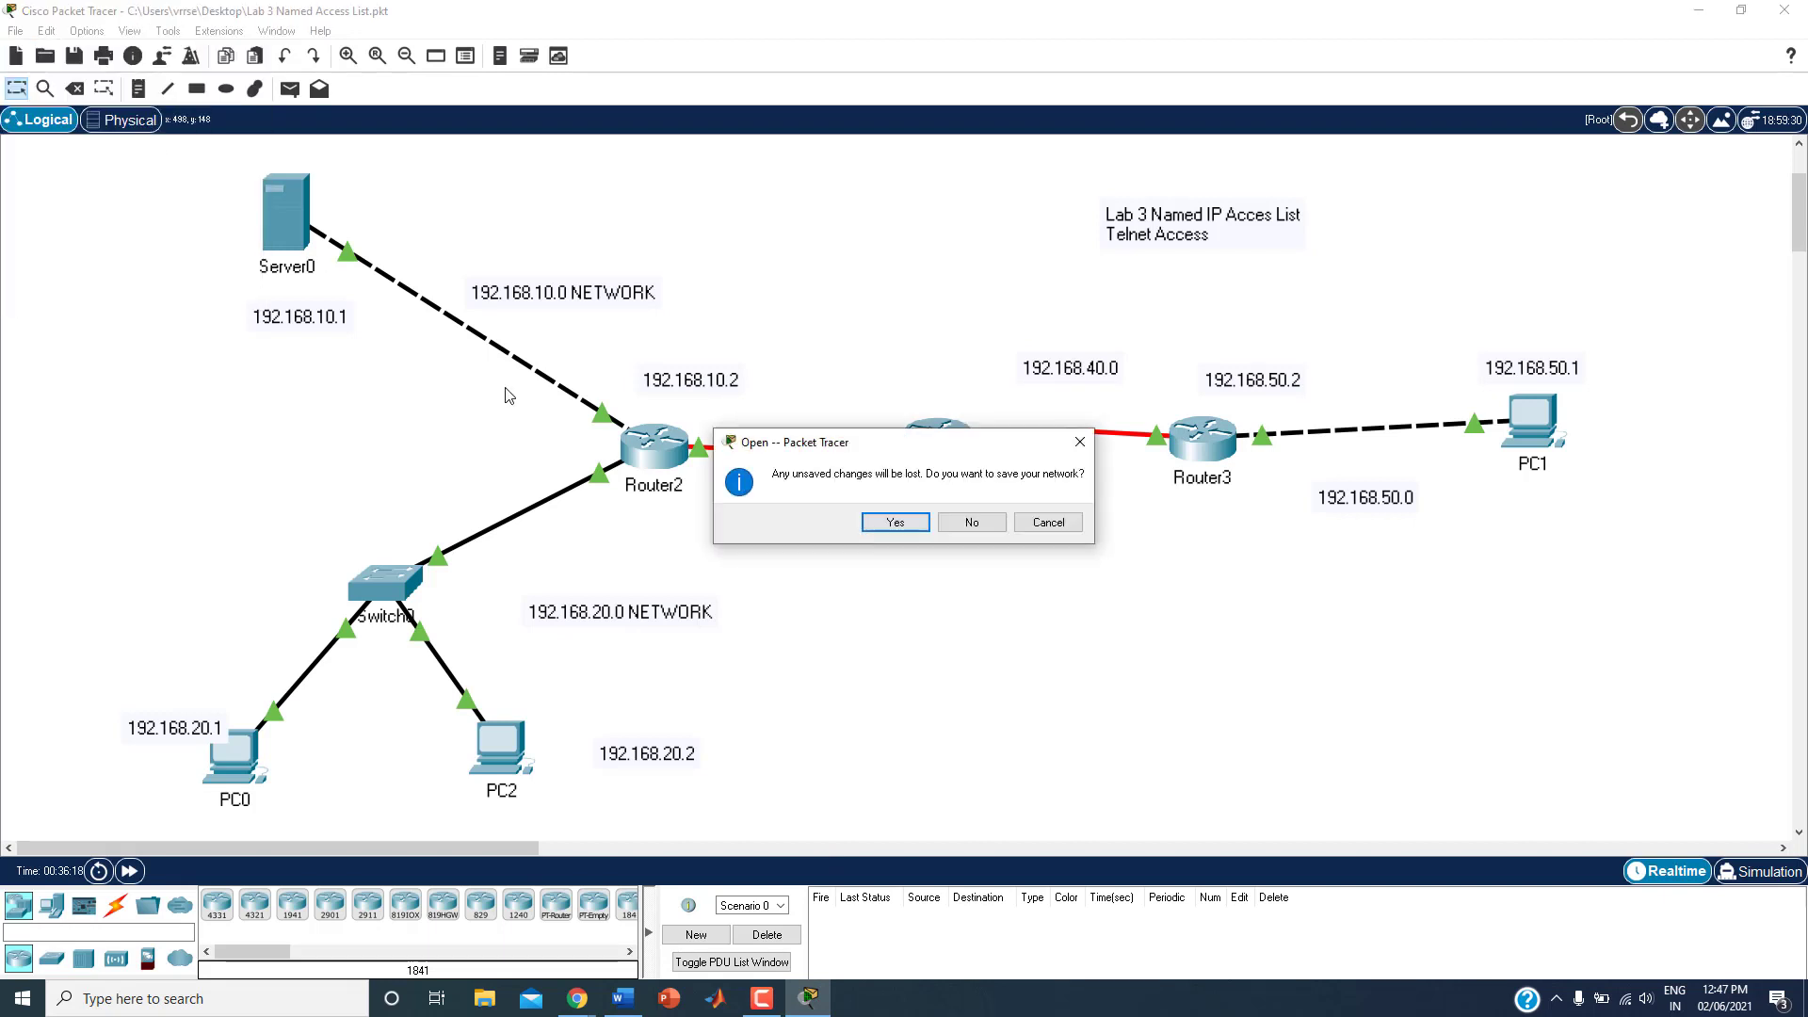
{"action": "left_click", "coordinate": [913, 527]}
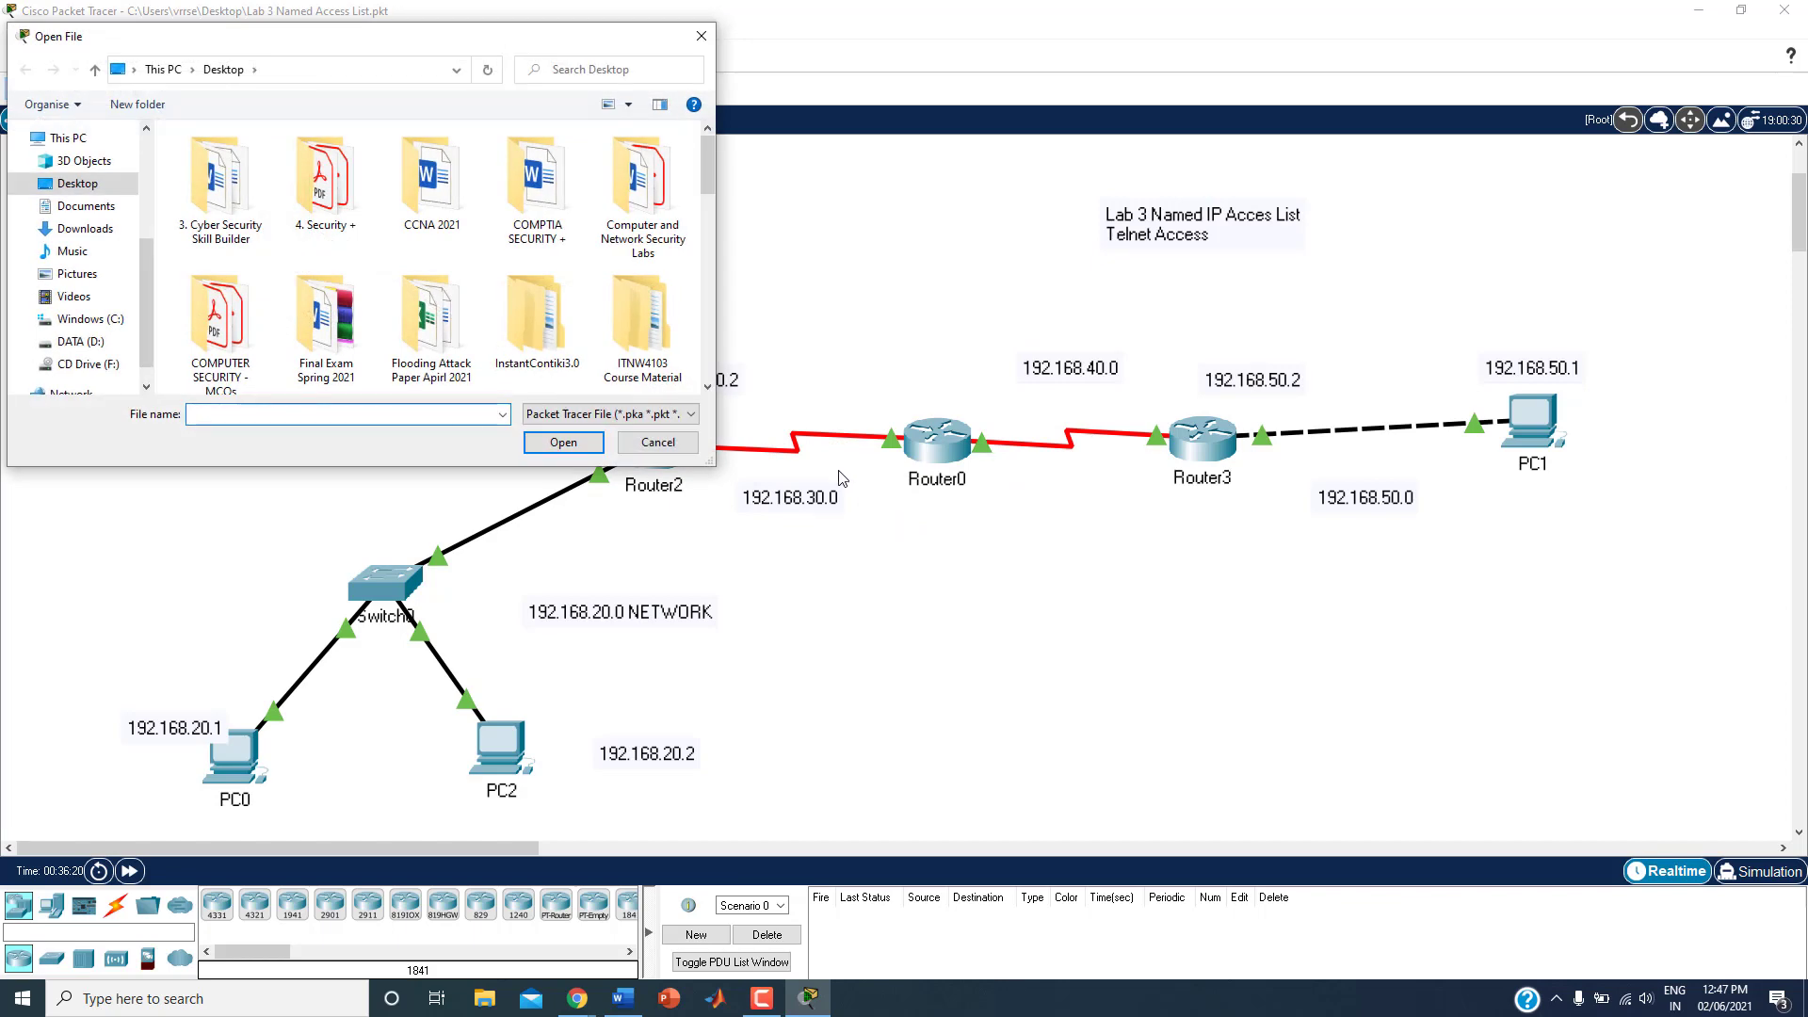
{"action": "left_click_drag", "start_coordinate": [707, 189], "coordinate": [699, 352]}
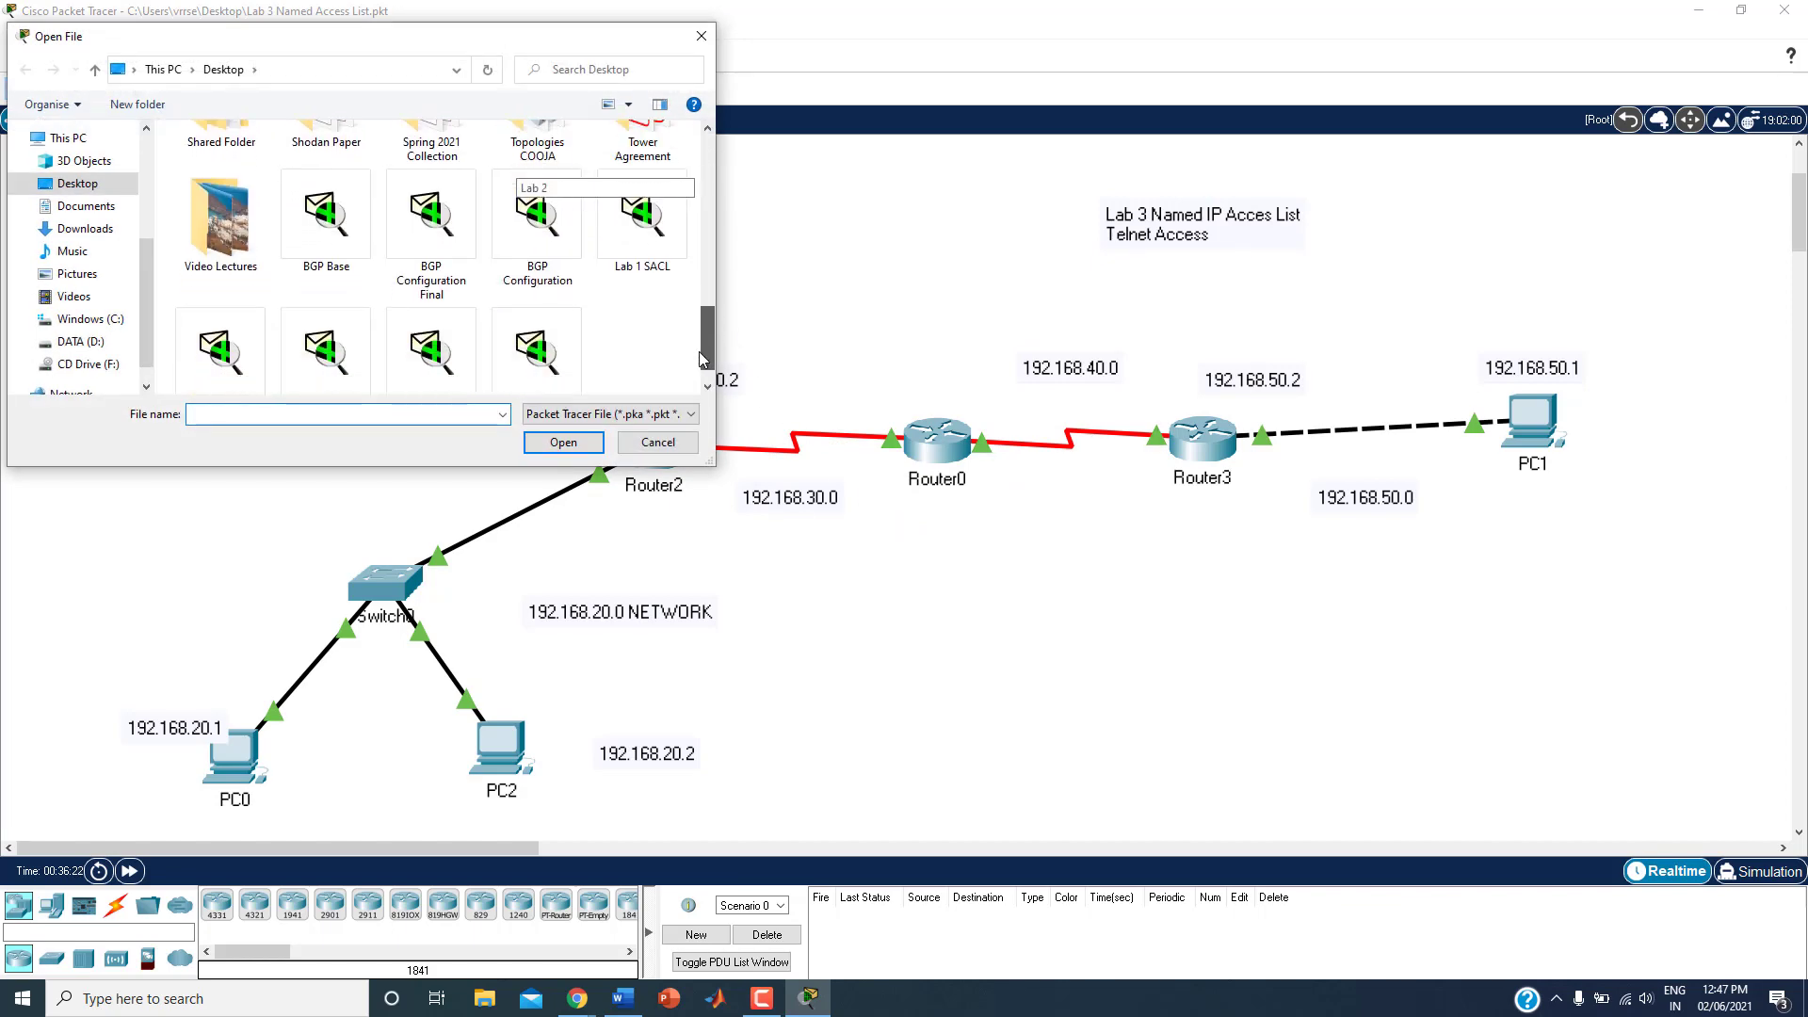
{"action": "double_click", "coordinate": [534, 341]}
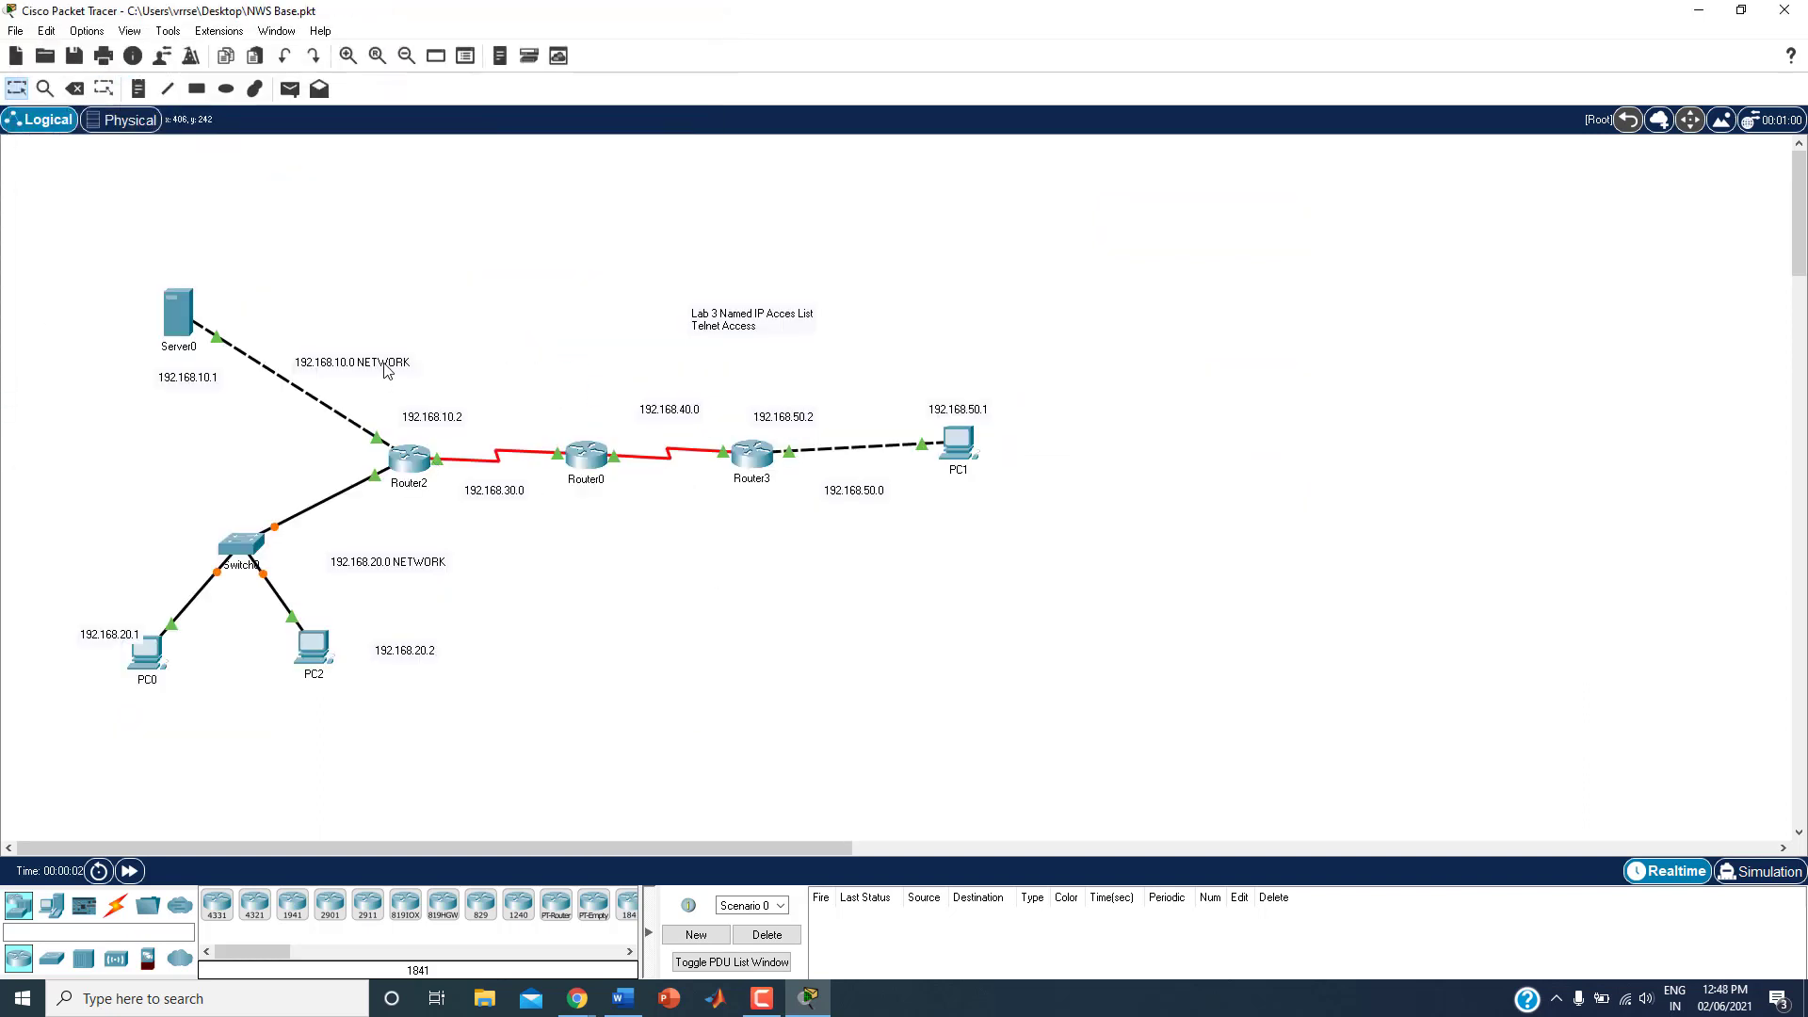
Step: Delete the "Lab 3 Named IP Acces List Telnet Access" note from the topology
{"action": "left_click", "coordinate": [349, 56]}
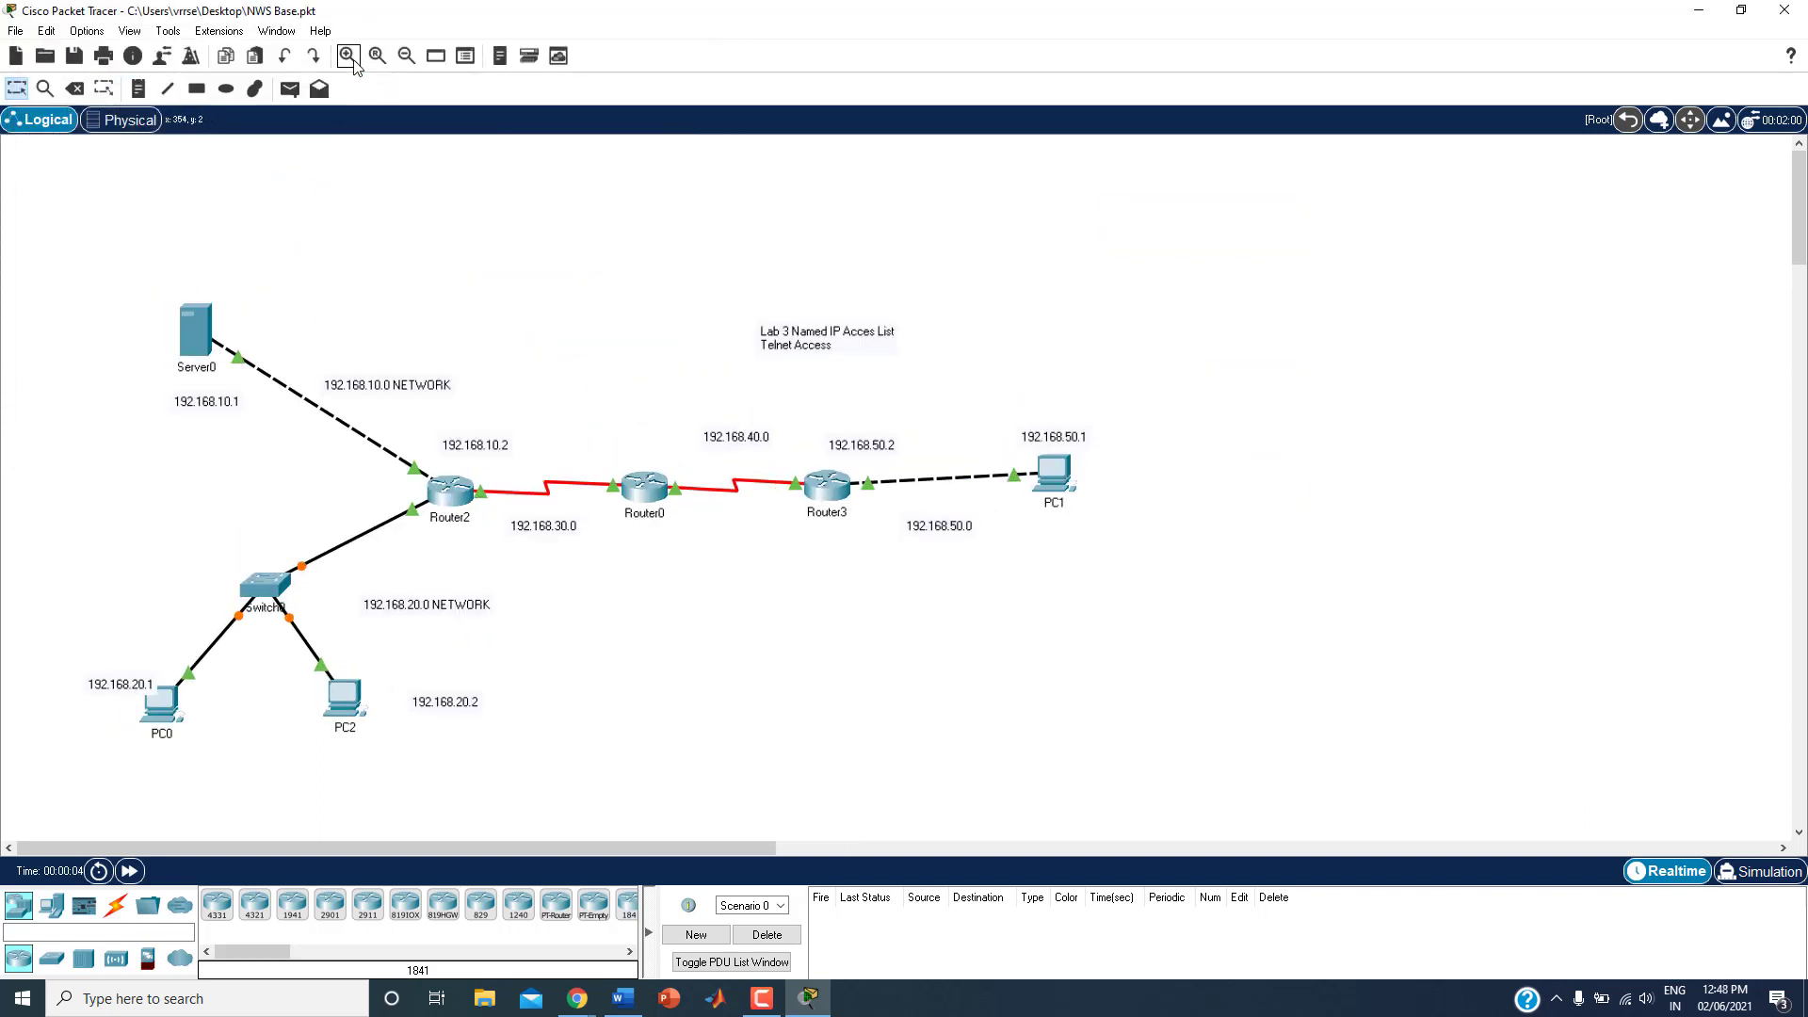
{"action": "left_click", "coordinate": [351, 57]}
{"action": "left_click", "coordinate": [349, 56]}
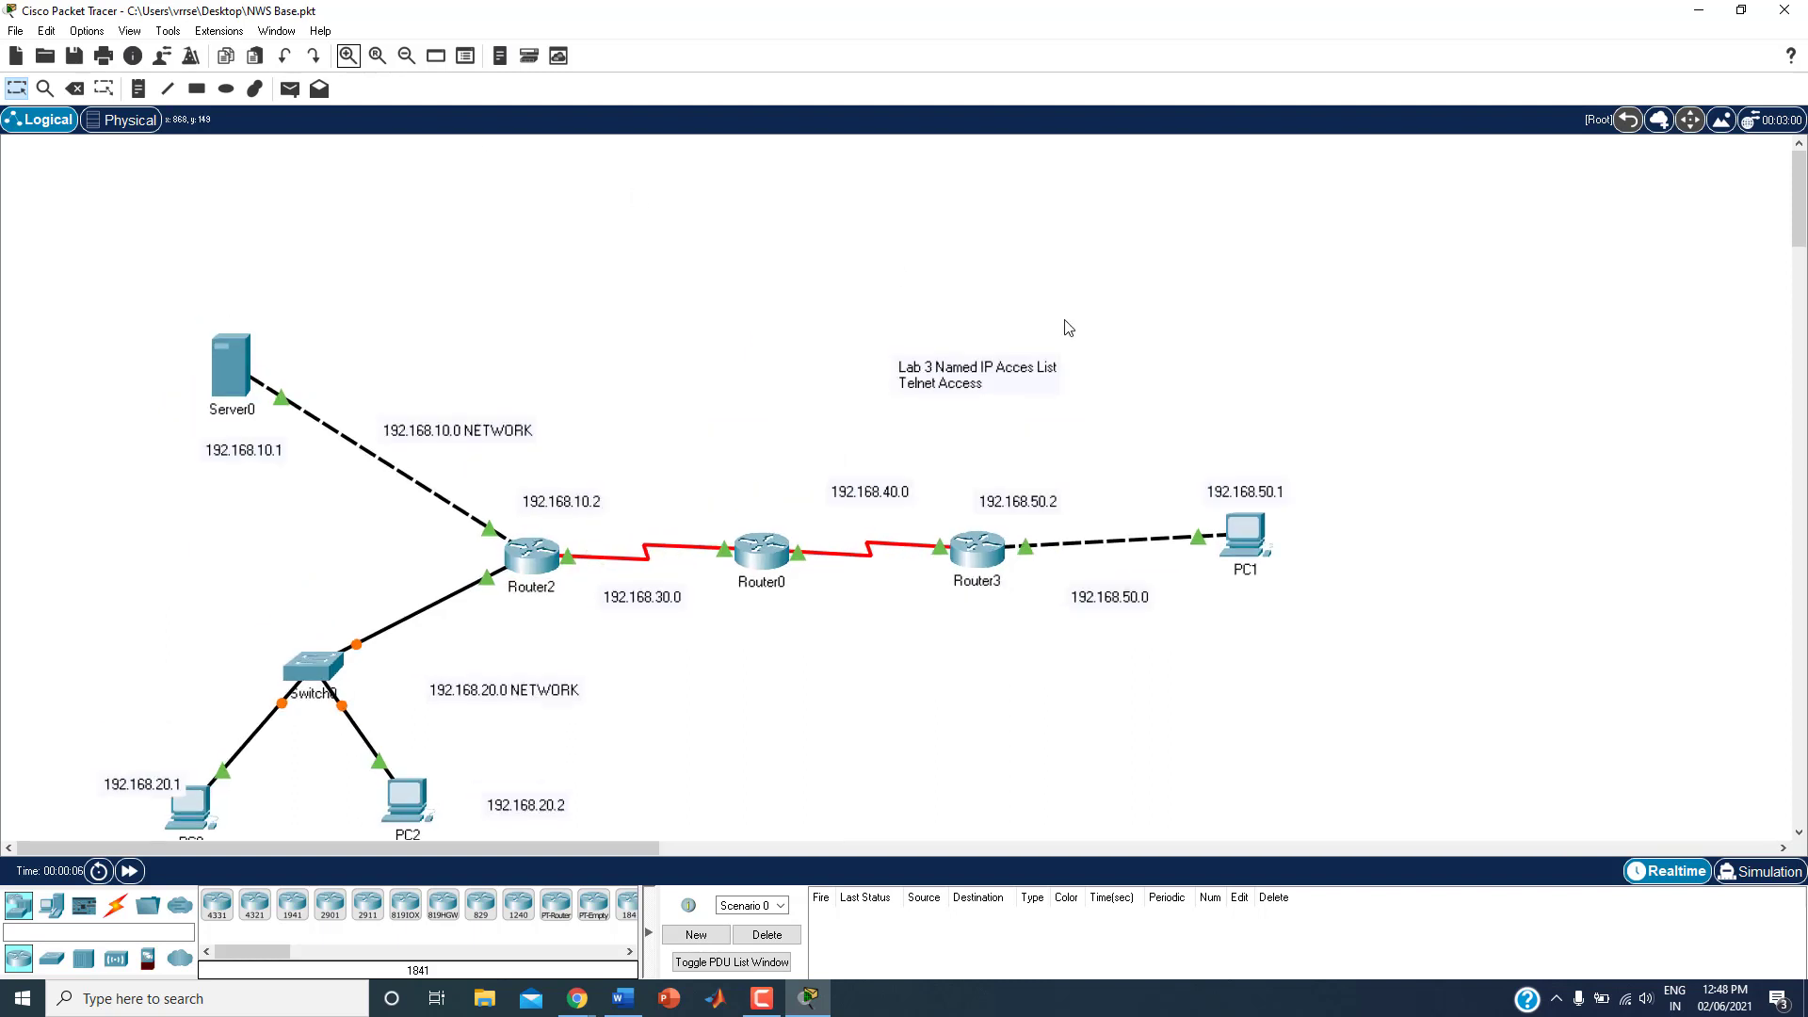
{"action": "left_click", "coordinate": [991, 367]}
{"action": "left_click_drag", "start_coordinate": [817, 339], "coordinate": [1214, 432]}
{"action": "key", "text": "Delete"}
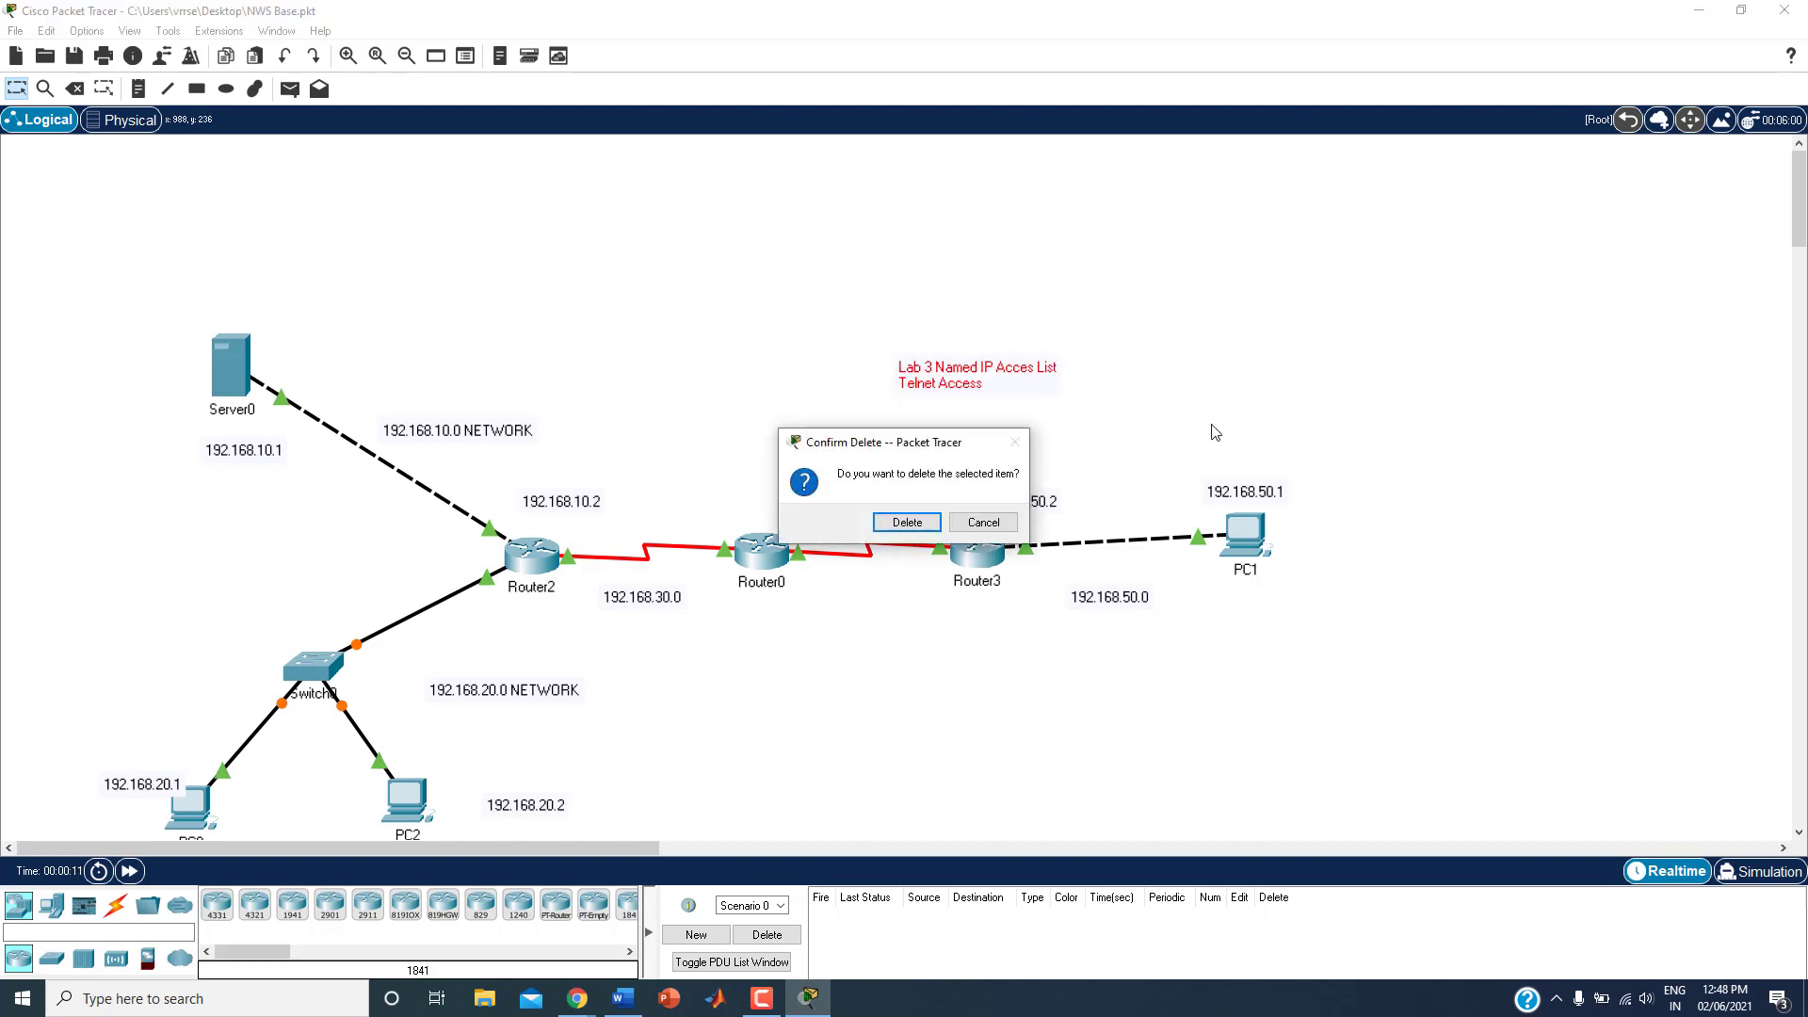
{"action": "left_click", "coordinate": [907, 522]}
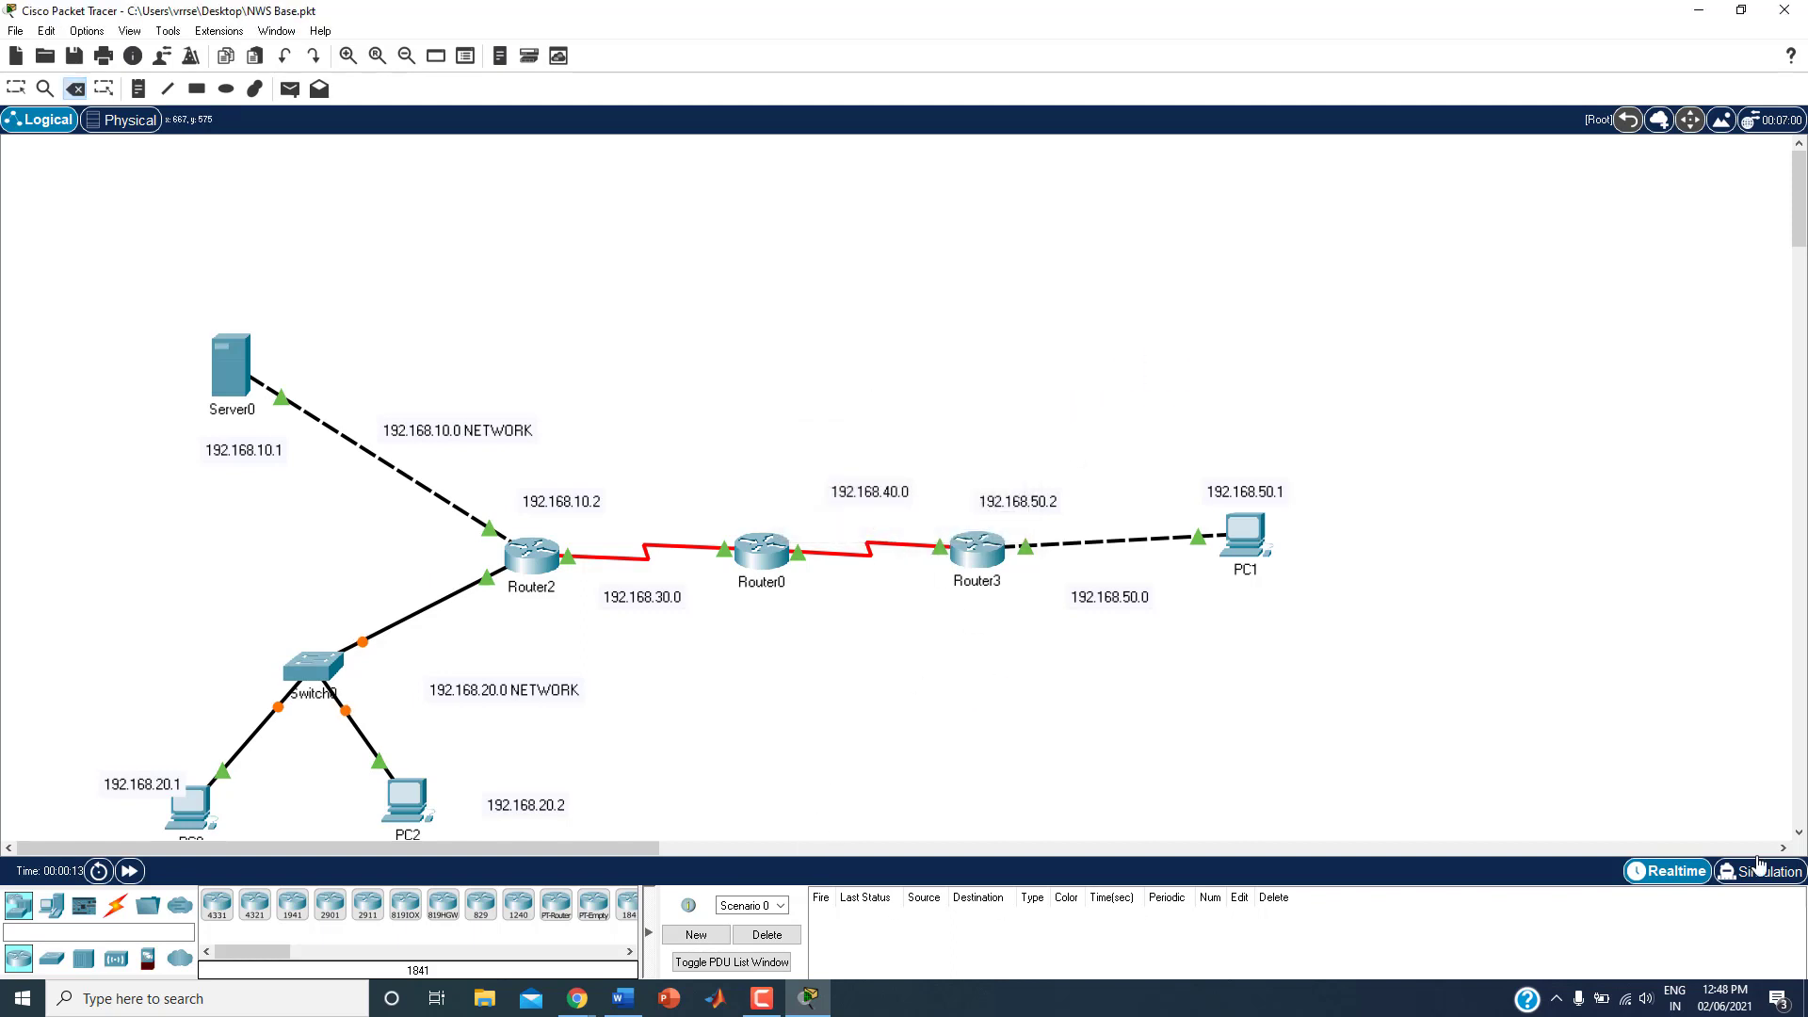
Step: Save the network on the Desktop as a new file named Lab 4 ICMP
{"action": "left_click", "coordinate": [1799, 832]}
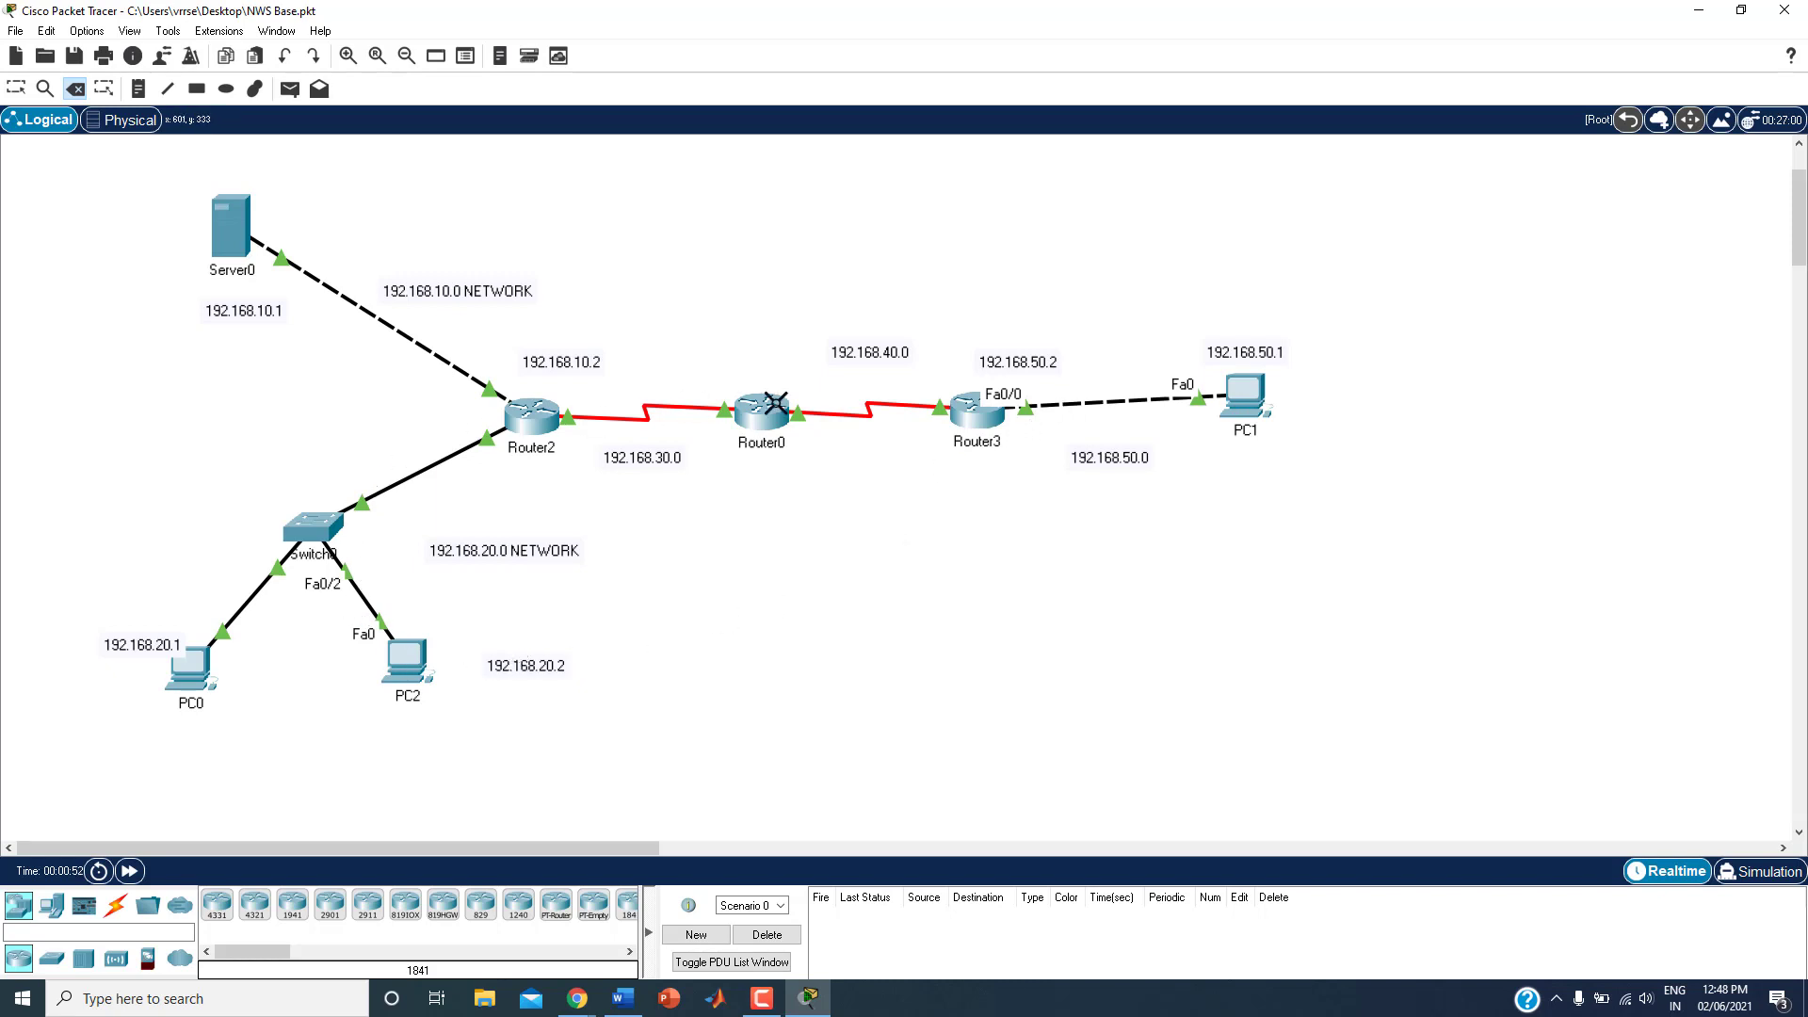
{"action": "mouse_move", "coordinate": [1252, 393]}
{"action": "left_click", "coordinate": [15, 32]}
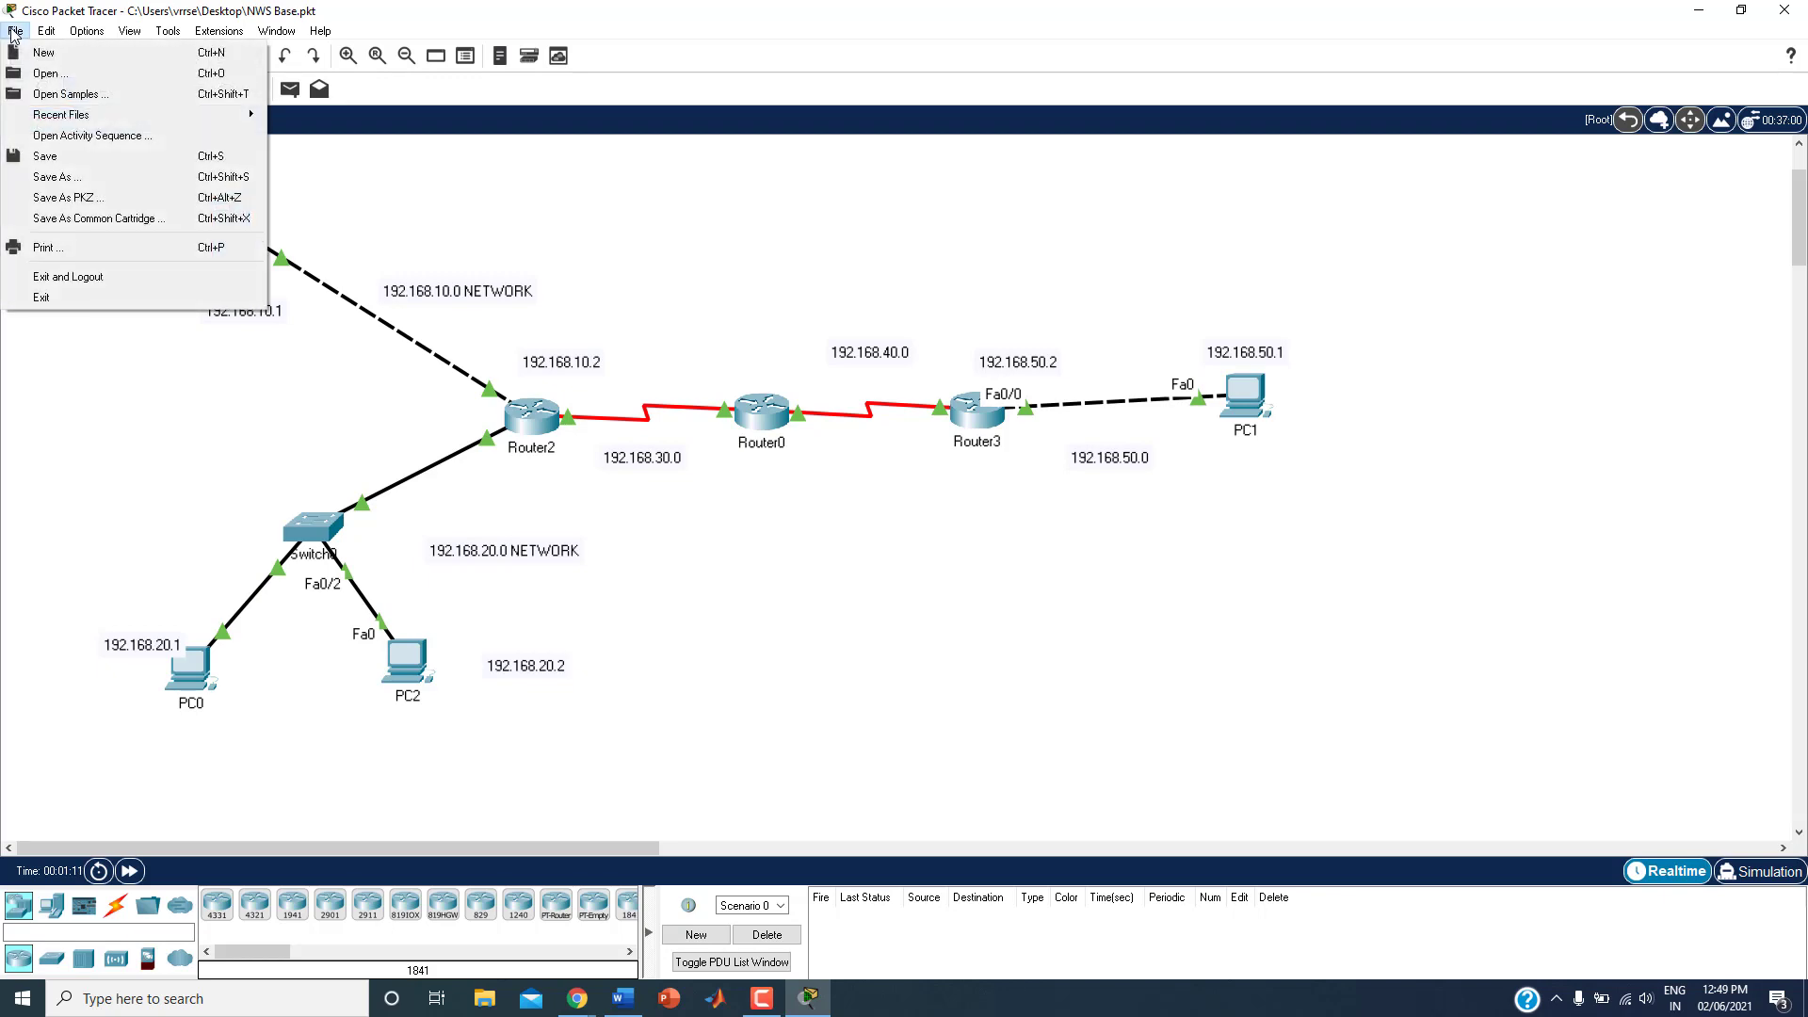
{"action": "left_click", "coordinate": [49, 177]}
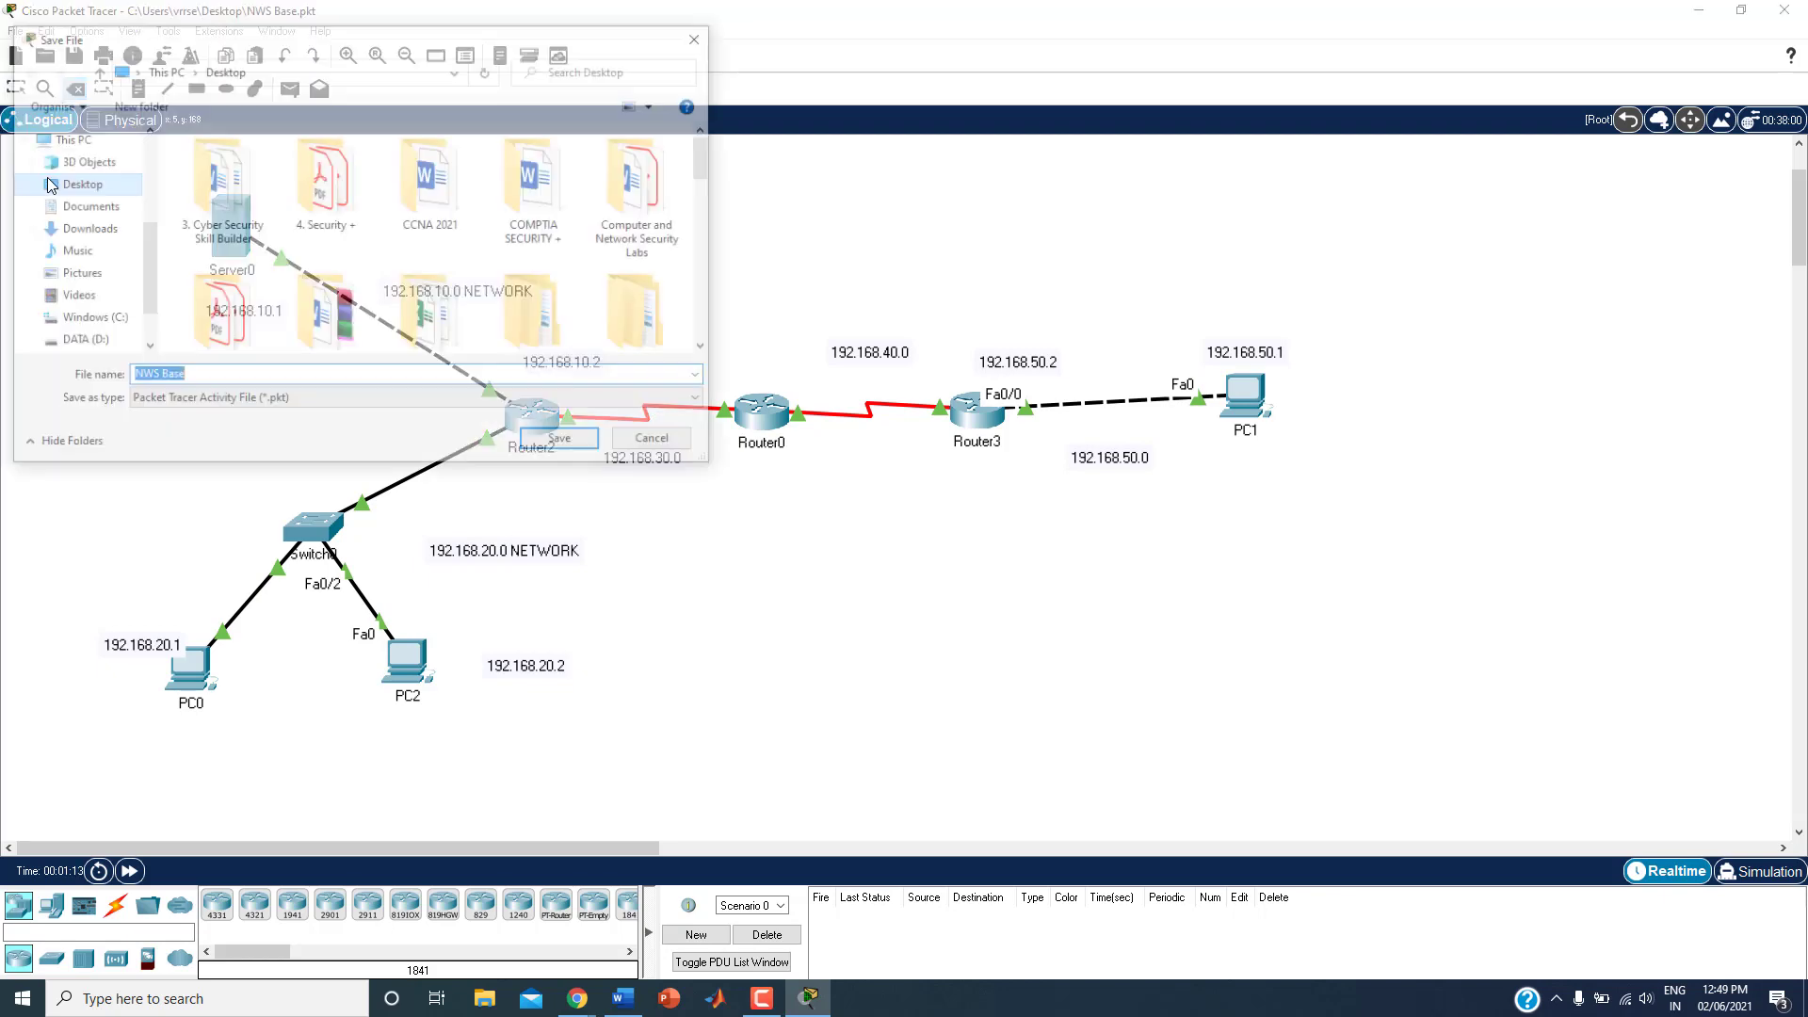
{"action": "type", "text": "L"}
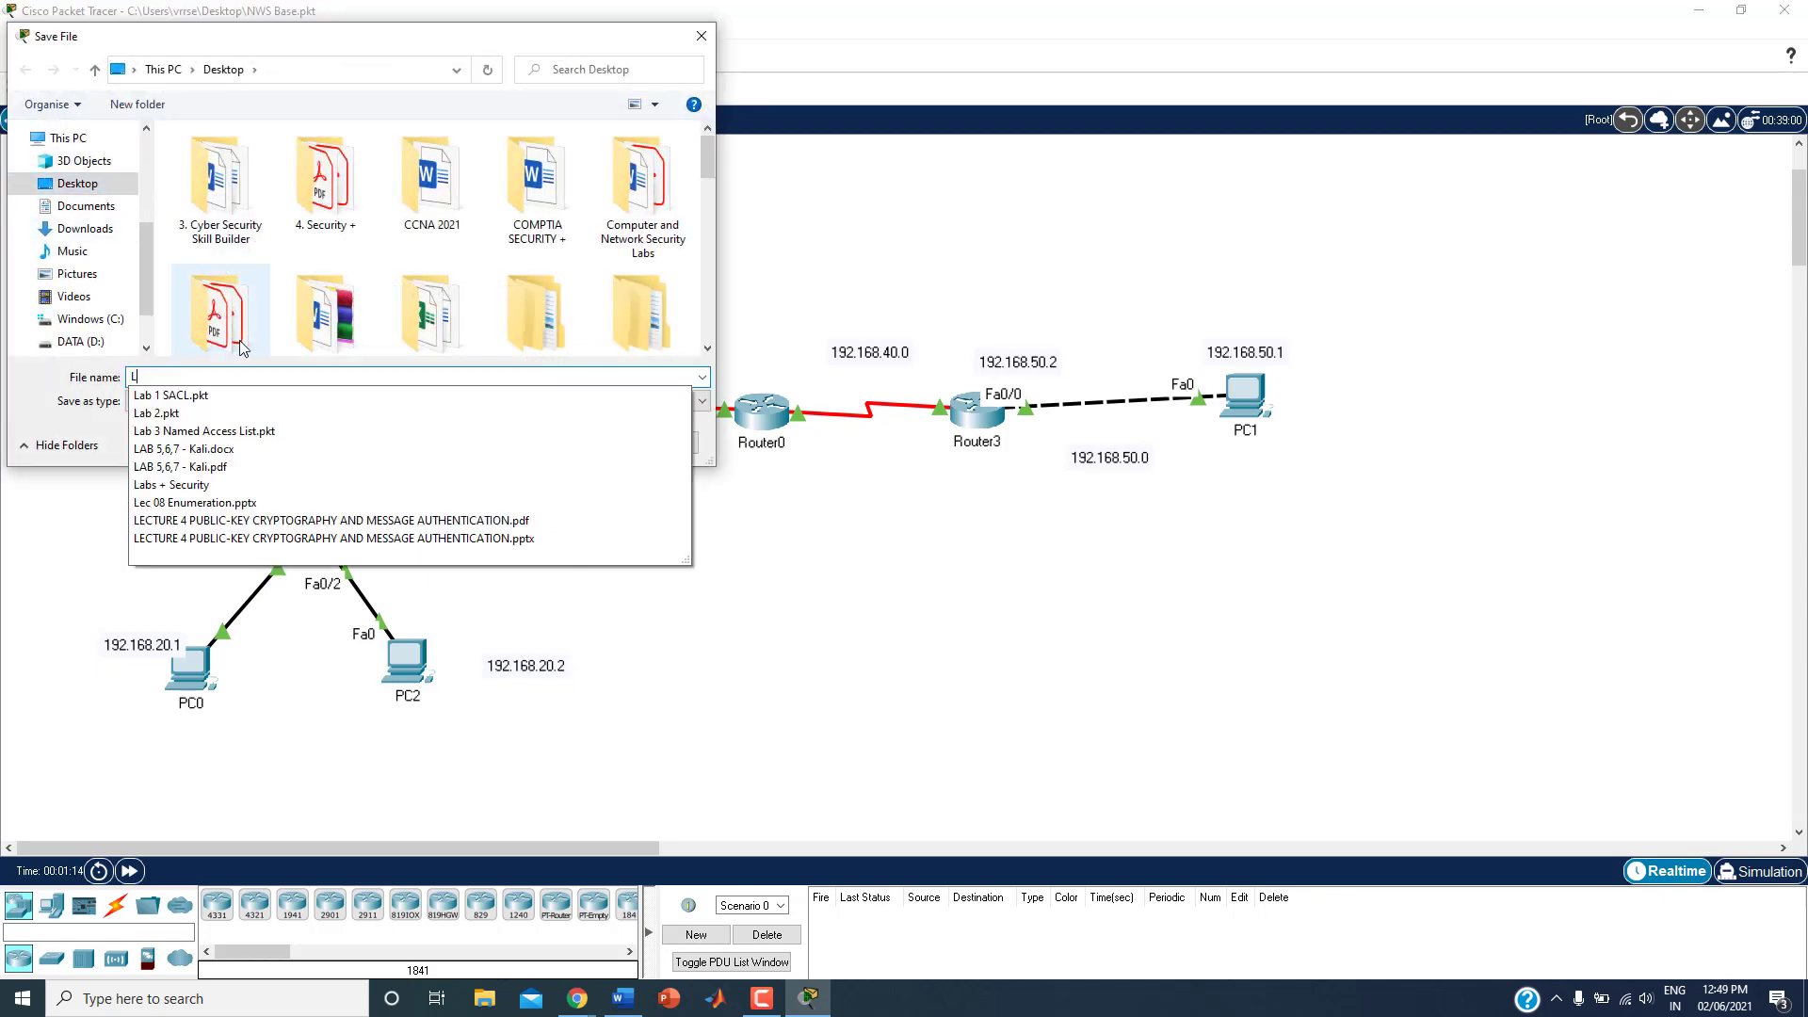
{"action": "type", "text": "ab 4"}
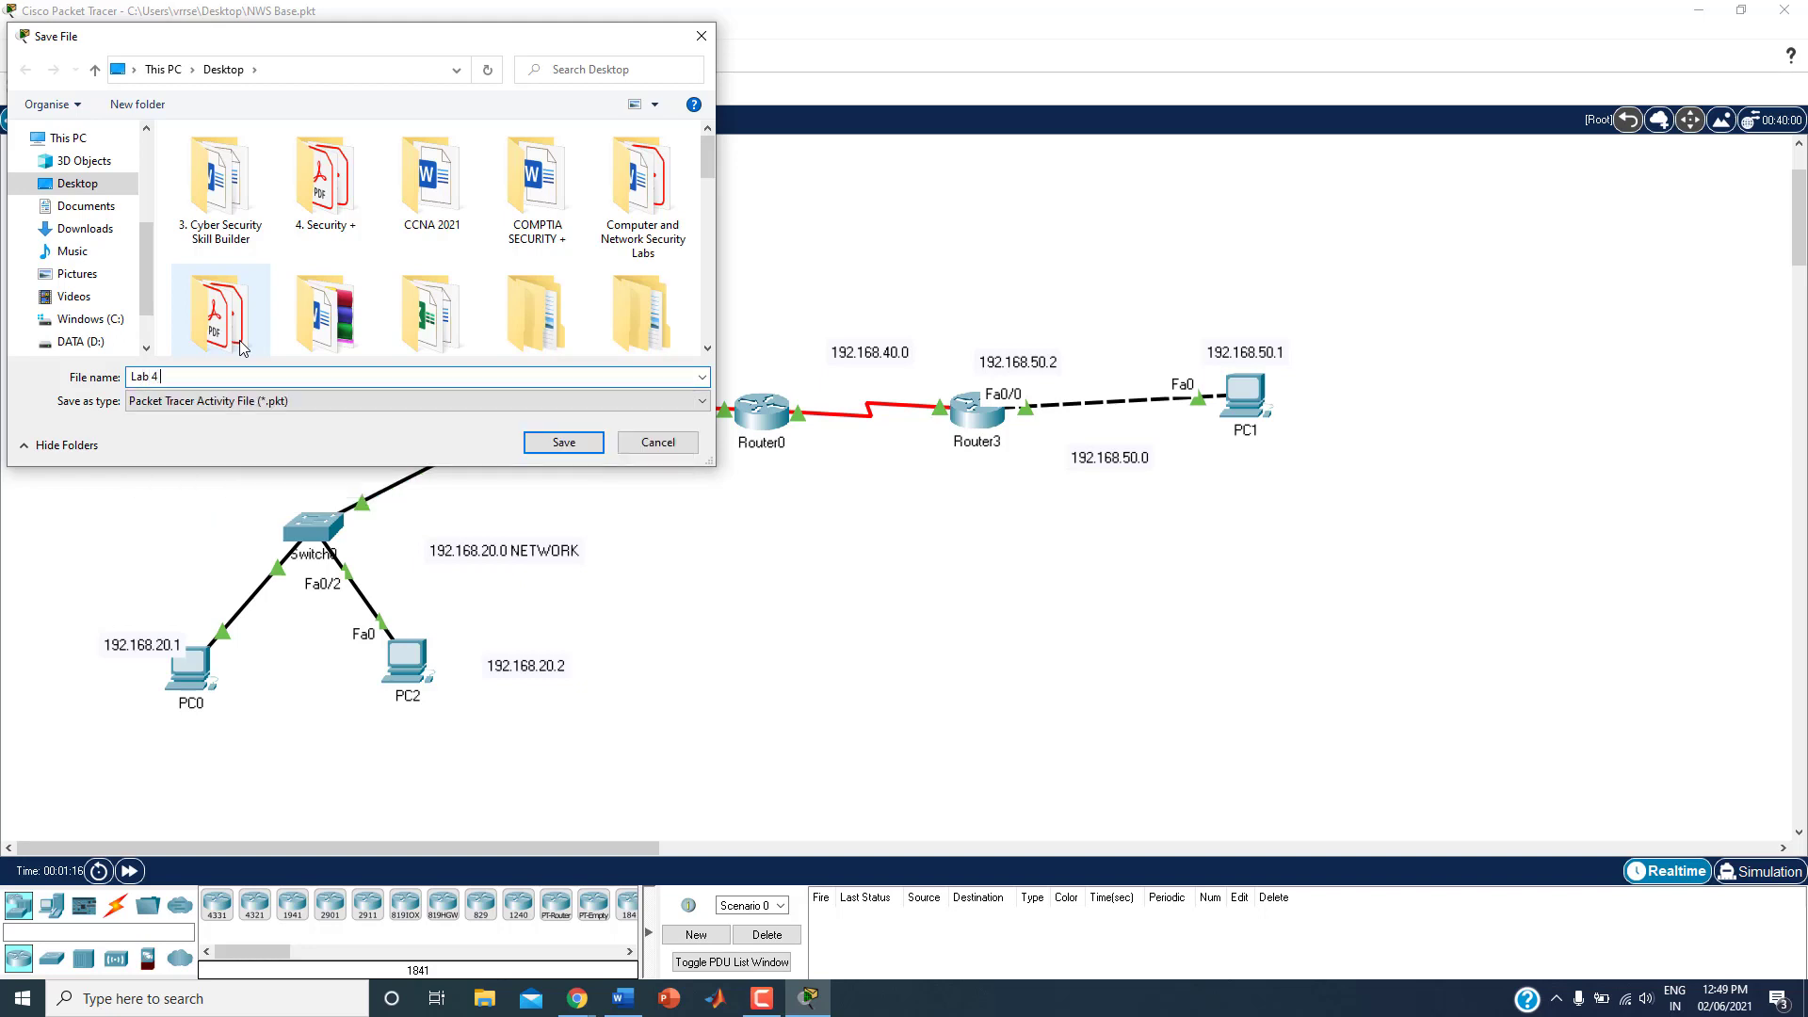
{"action": "type", "text": " ICMP"}
{"action": "key", "text": "Return"}
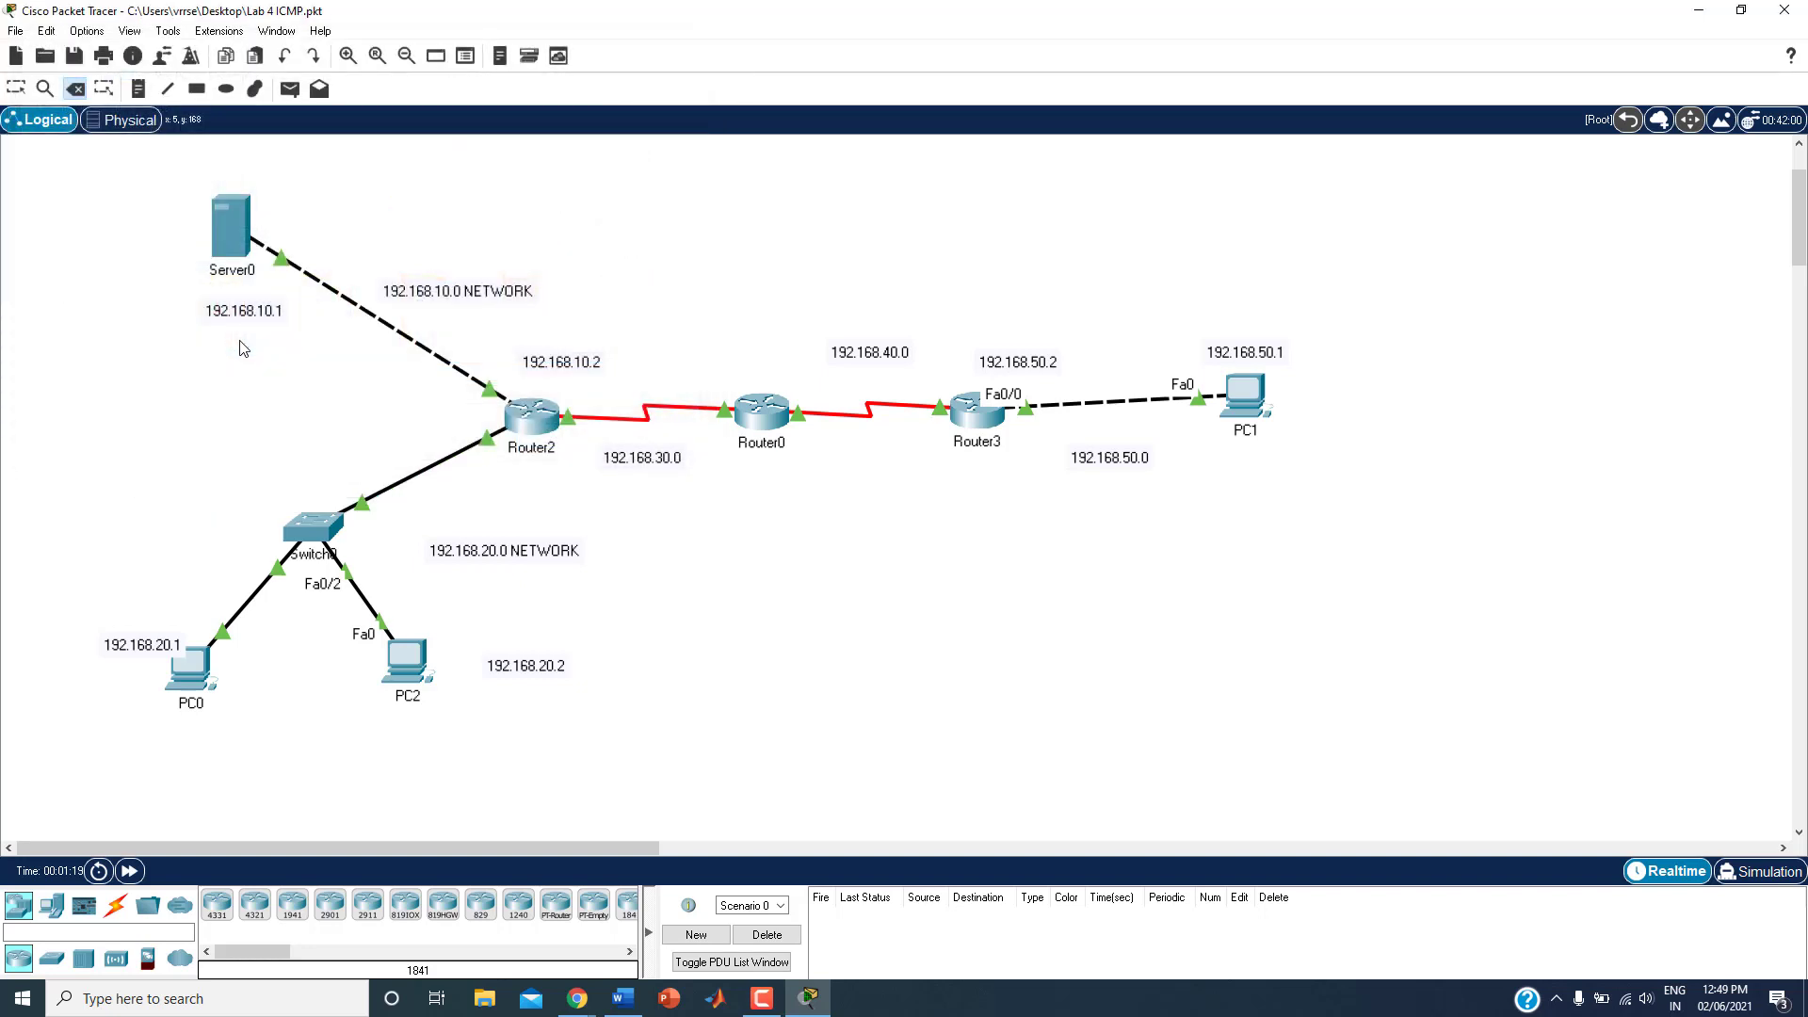
Step: Open the command prompt on PC2
{"action": "left_click", "coordinate": [16, 89]}
{"action": "left_click", "coordinate": [407, 670]}
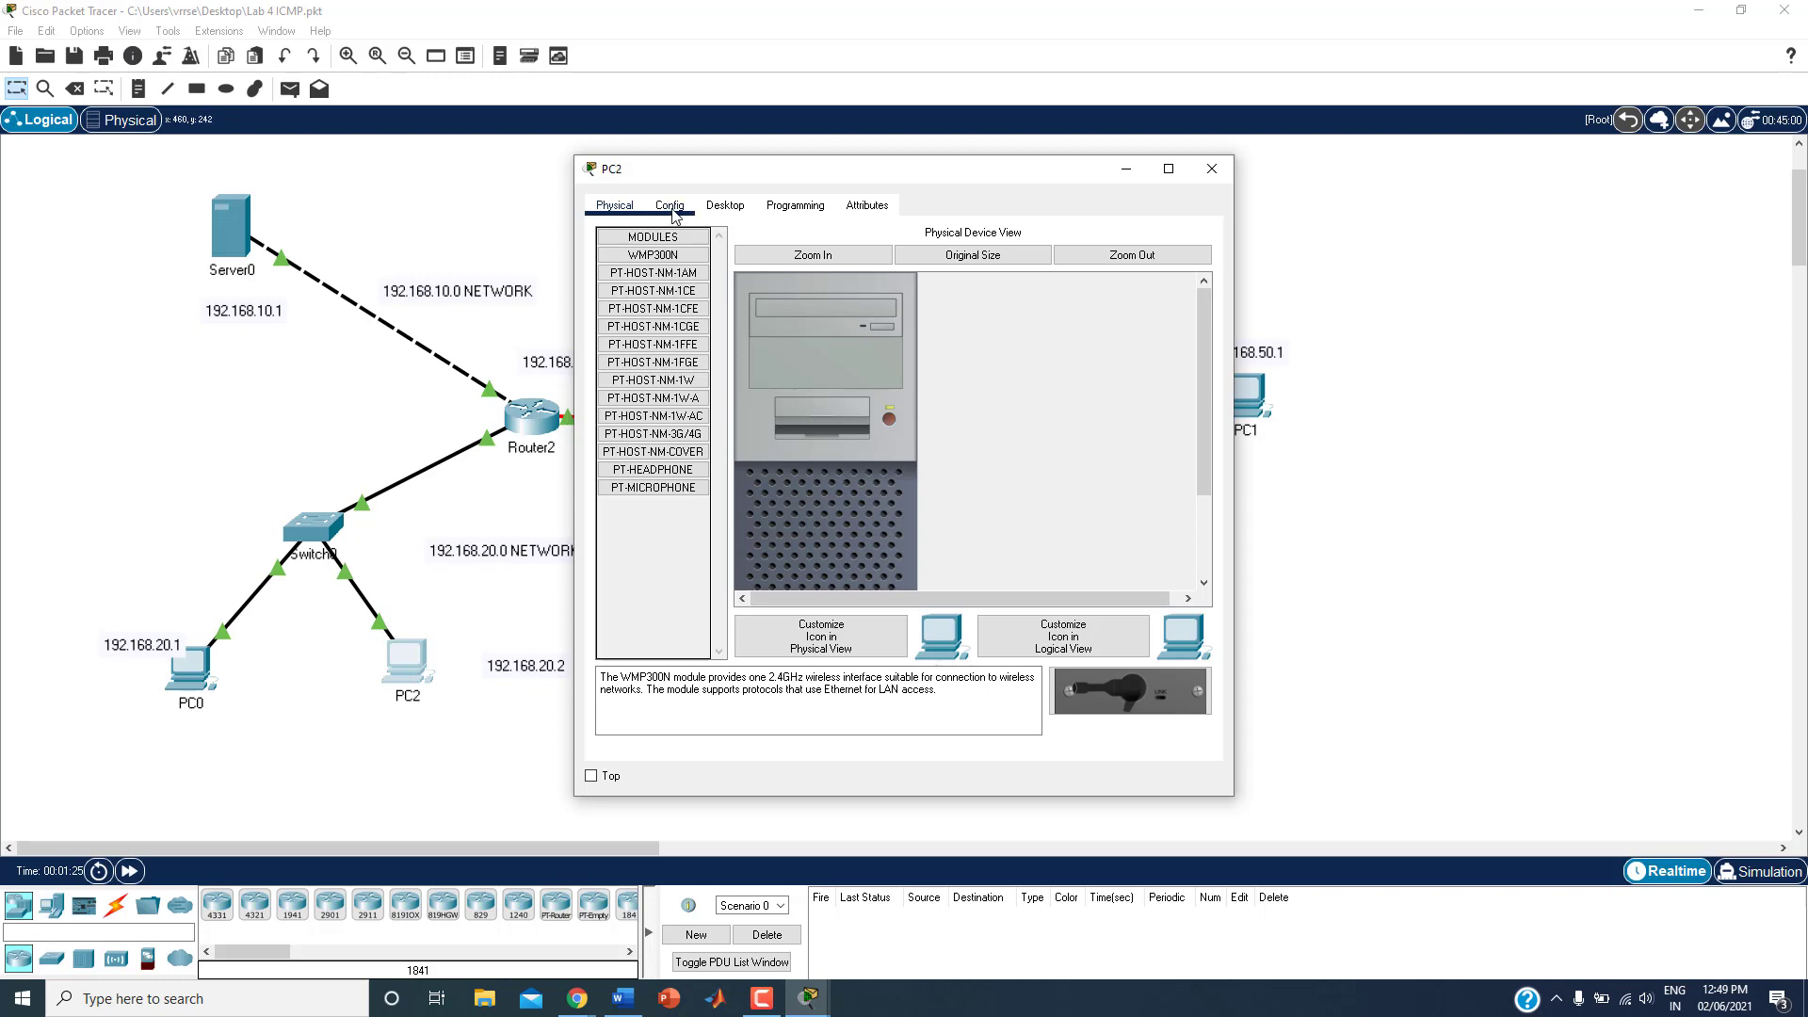
{"action": "left_click", "coordinate": [740, 208]}
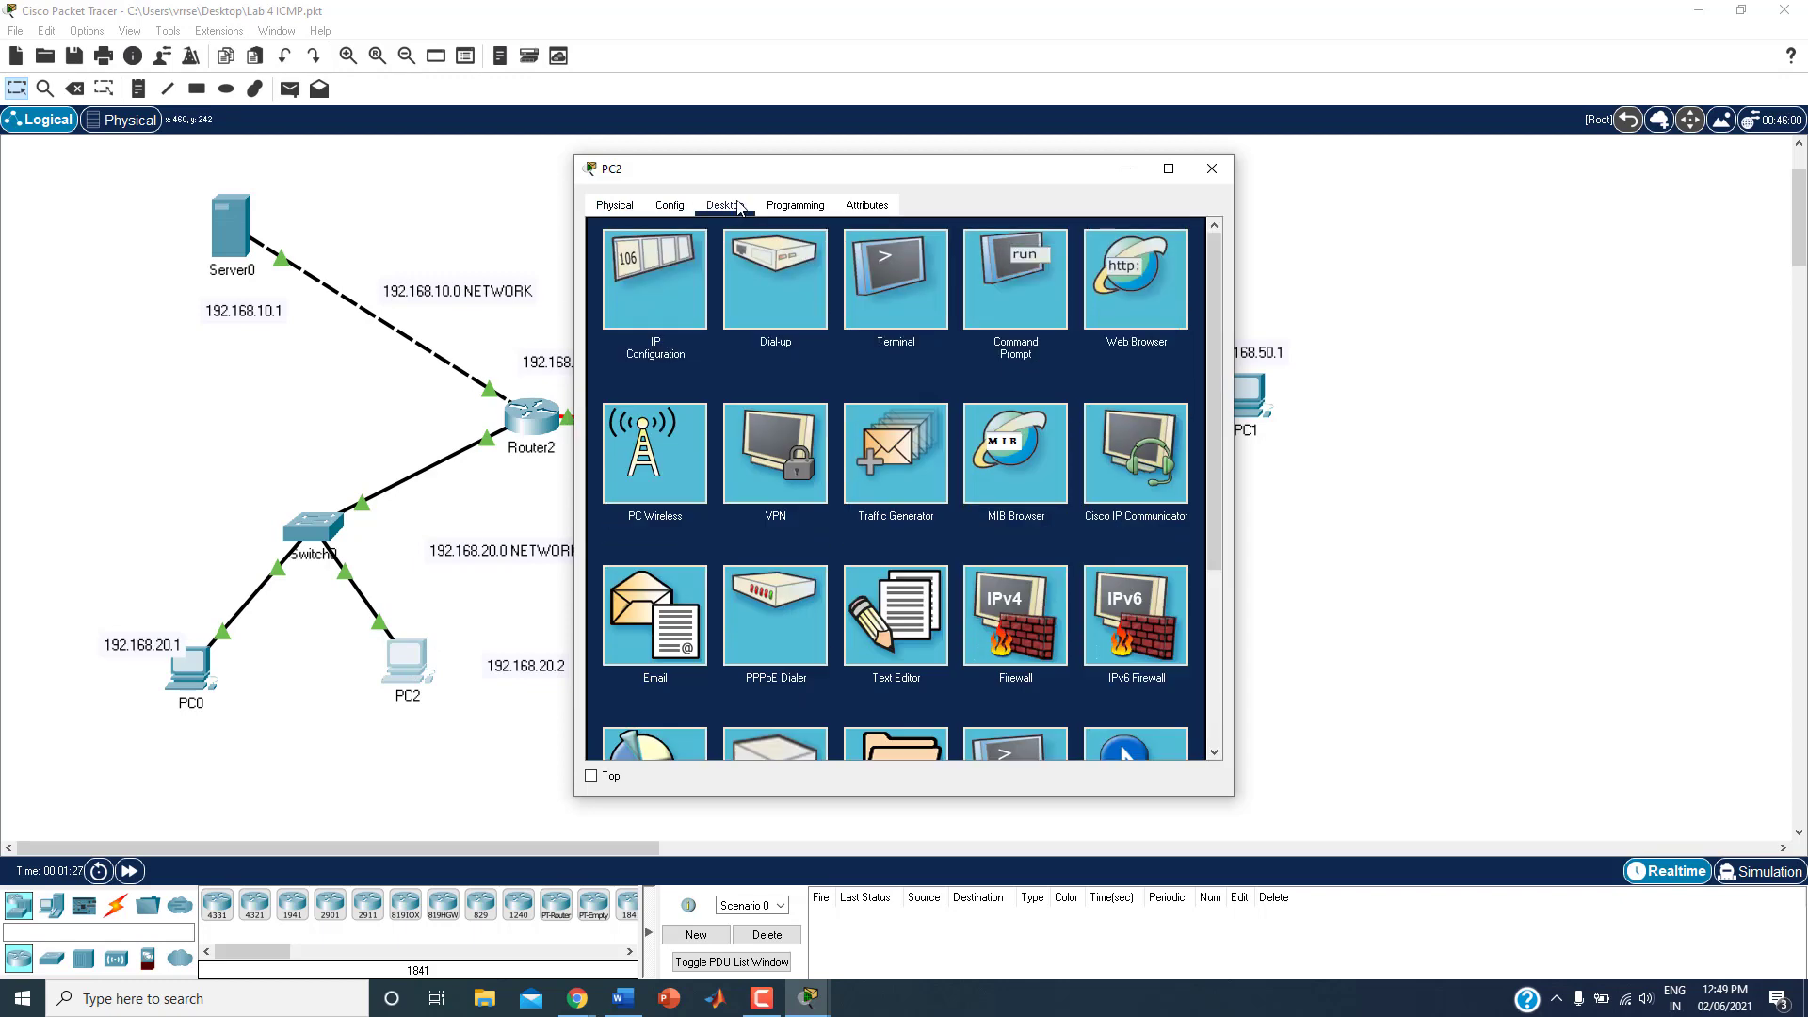
{"action": "left_click", "coordinate": [986, 269]}
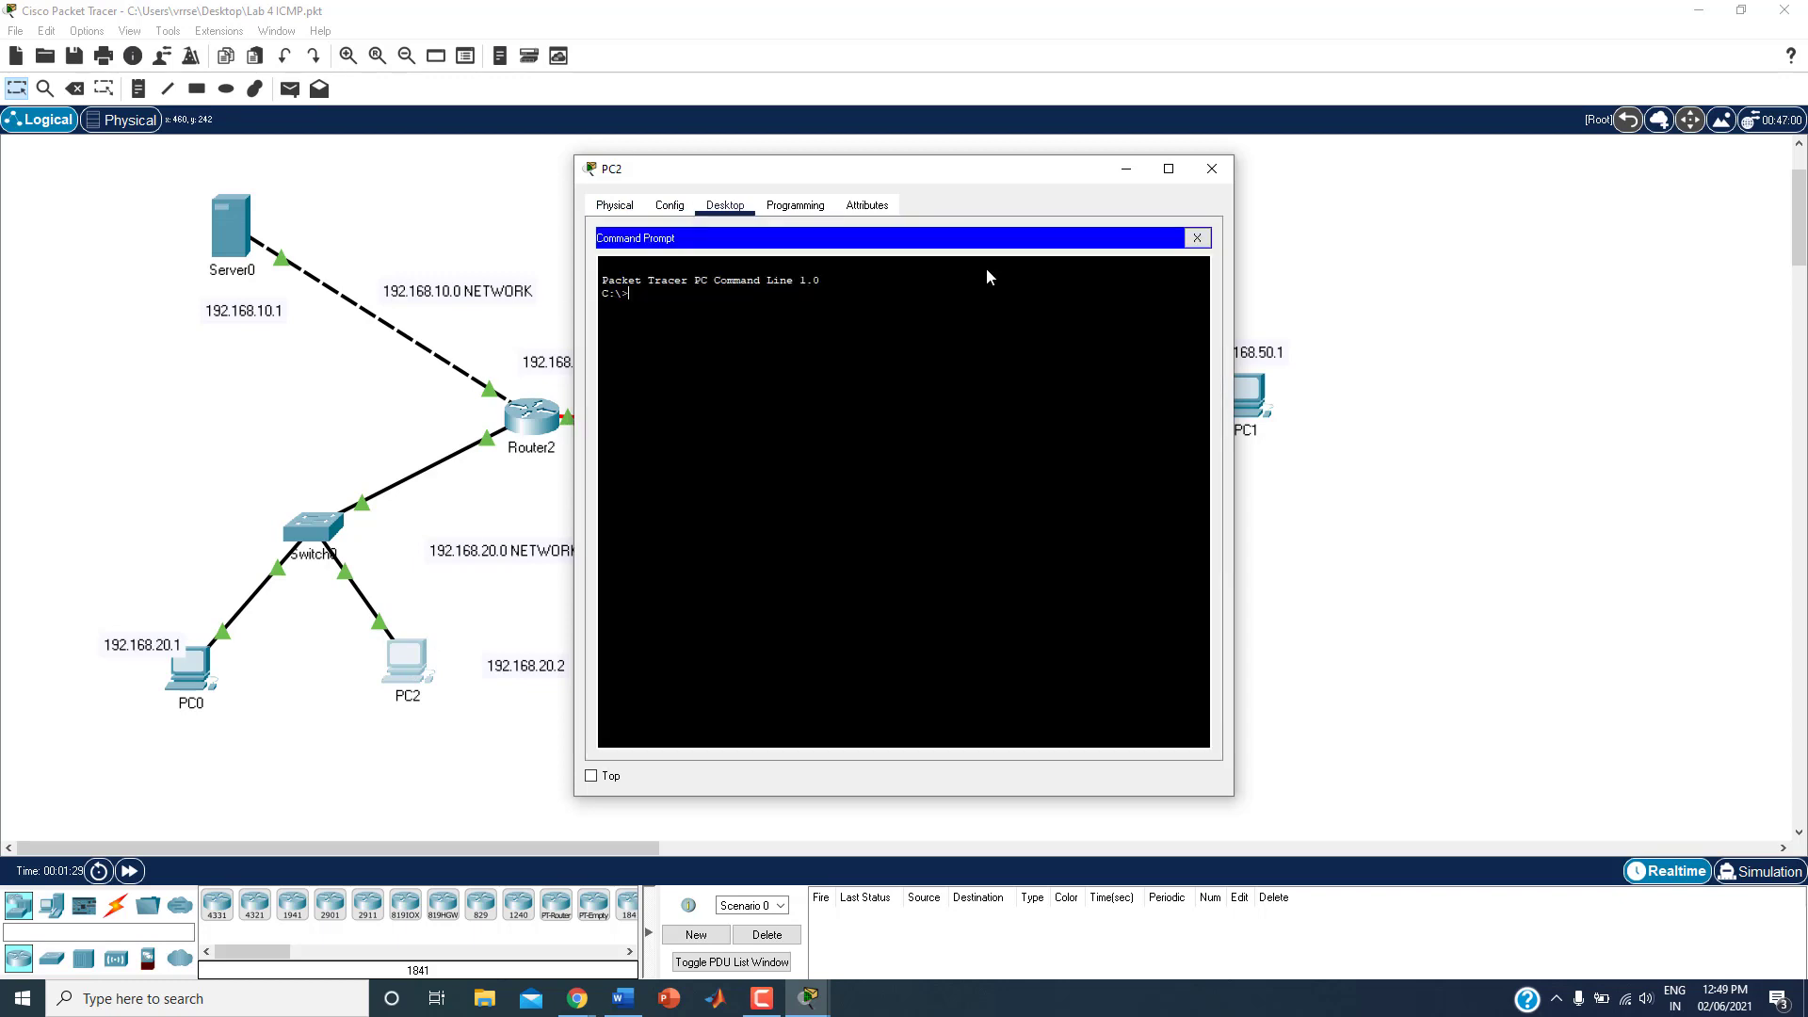
{"action": "key", "text": "Return"}
{"action": "key", "text": "Return"}
Step: Ping PC1 at 192.168.50.1 from PC2
{"action": "type", "text": "pin"}
{"action": "left_click_drag", "start_coordinate": [961, 162], "coordinate": [673, 158]}
{"action": "type", "text": "g "}
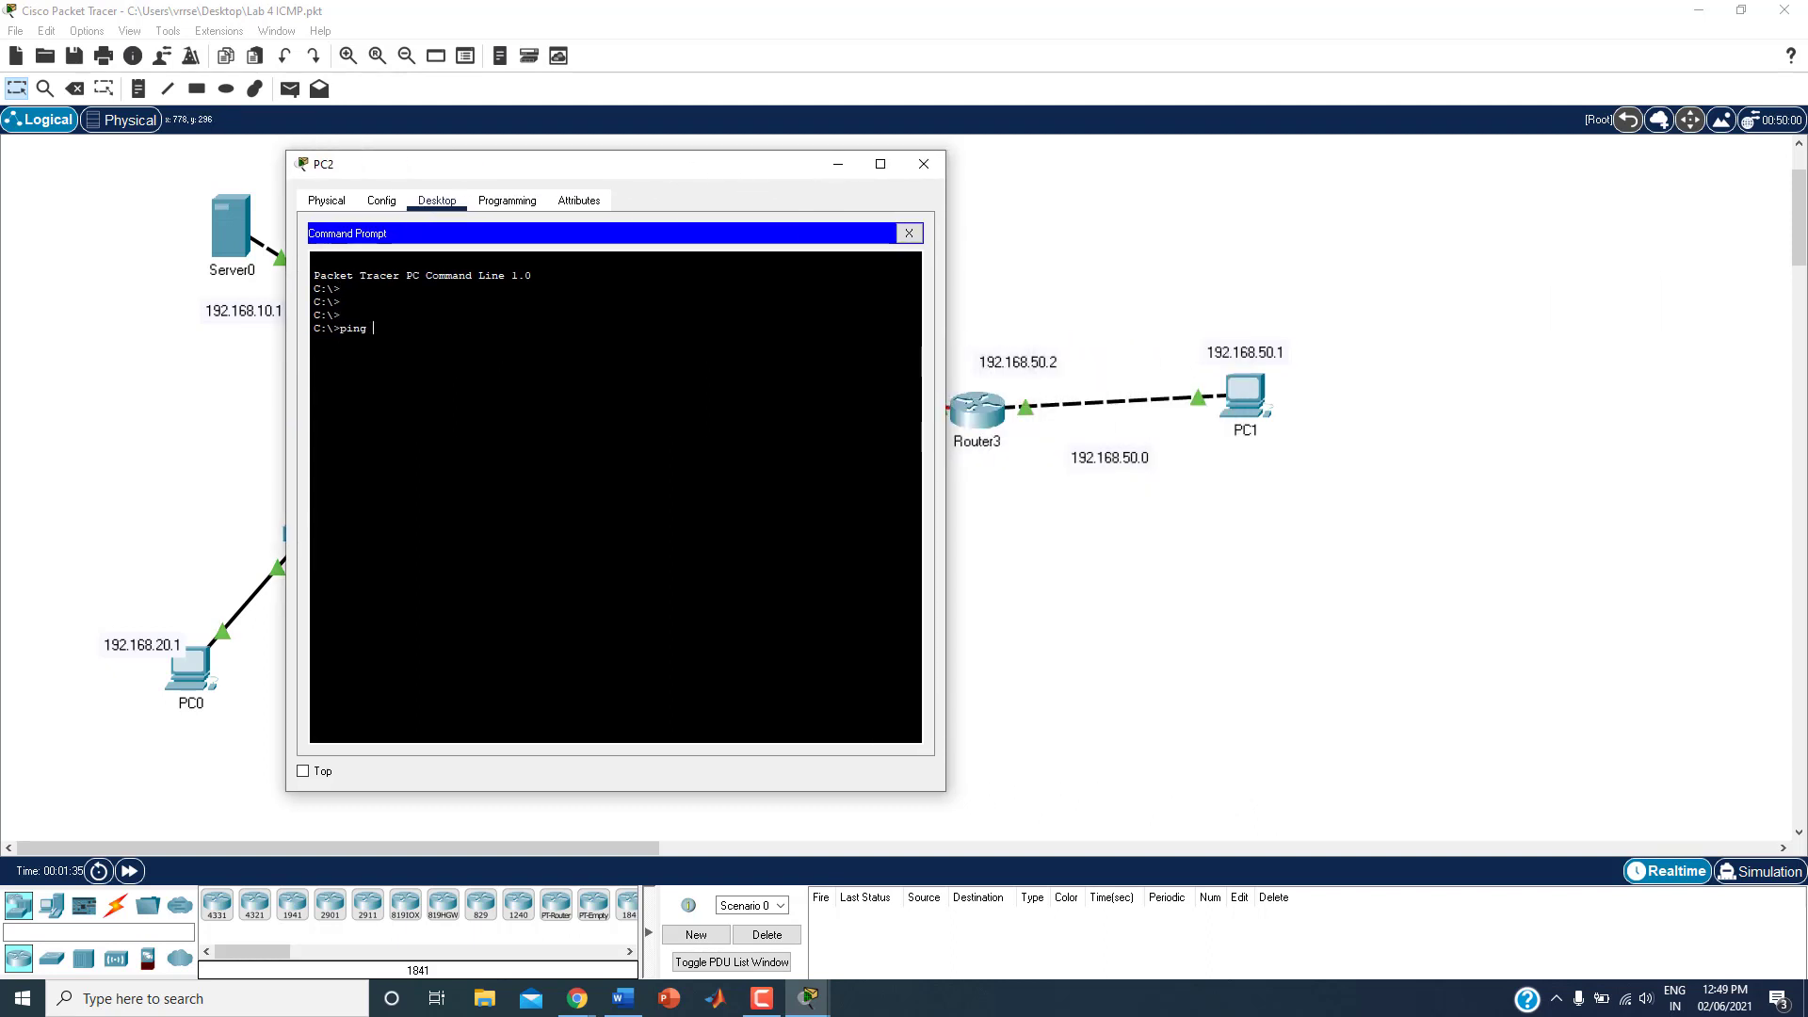
{"action": "type", "text": "192.168.50.1"}
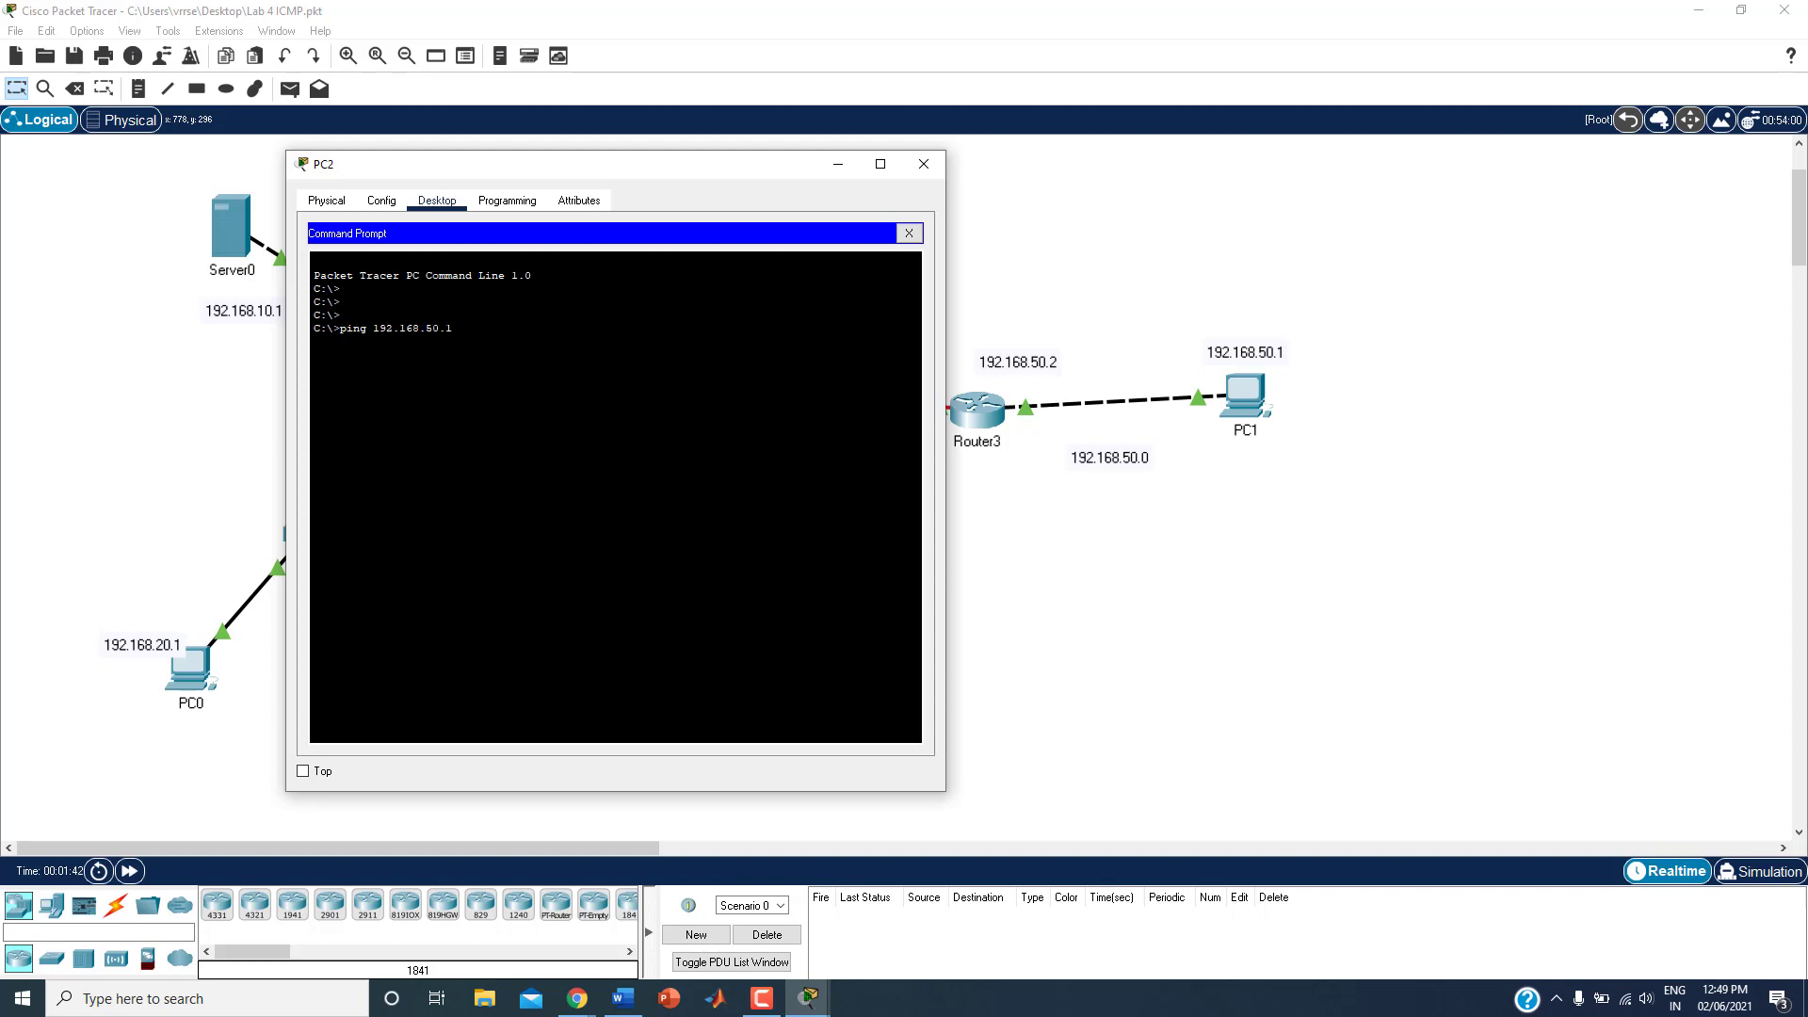
{"action": "key", "text": "Return"}
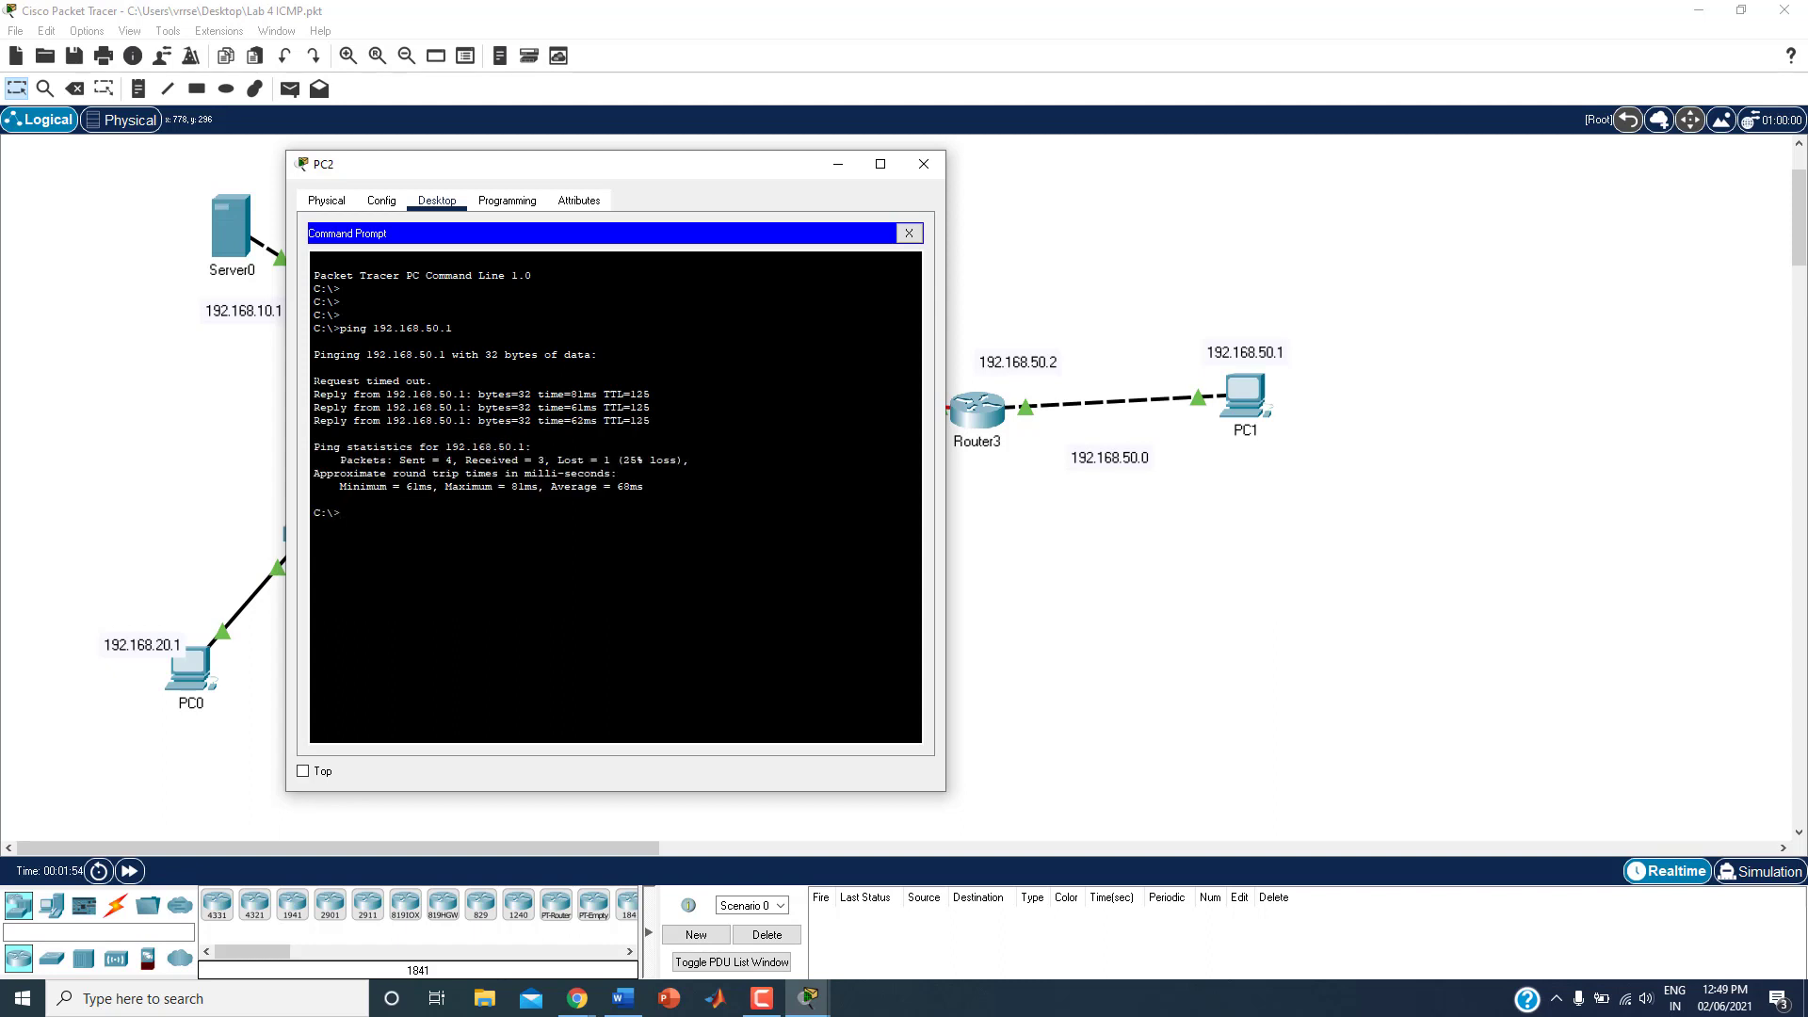
Step: Review the ping replies, repeat the ping to 192.168.50.1 from PC2 and close the PC2 window
{"action": "left_click_drag", "start_coordinate": [315, 381], "coordinate": [649, 420]}
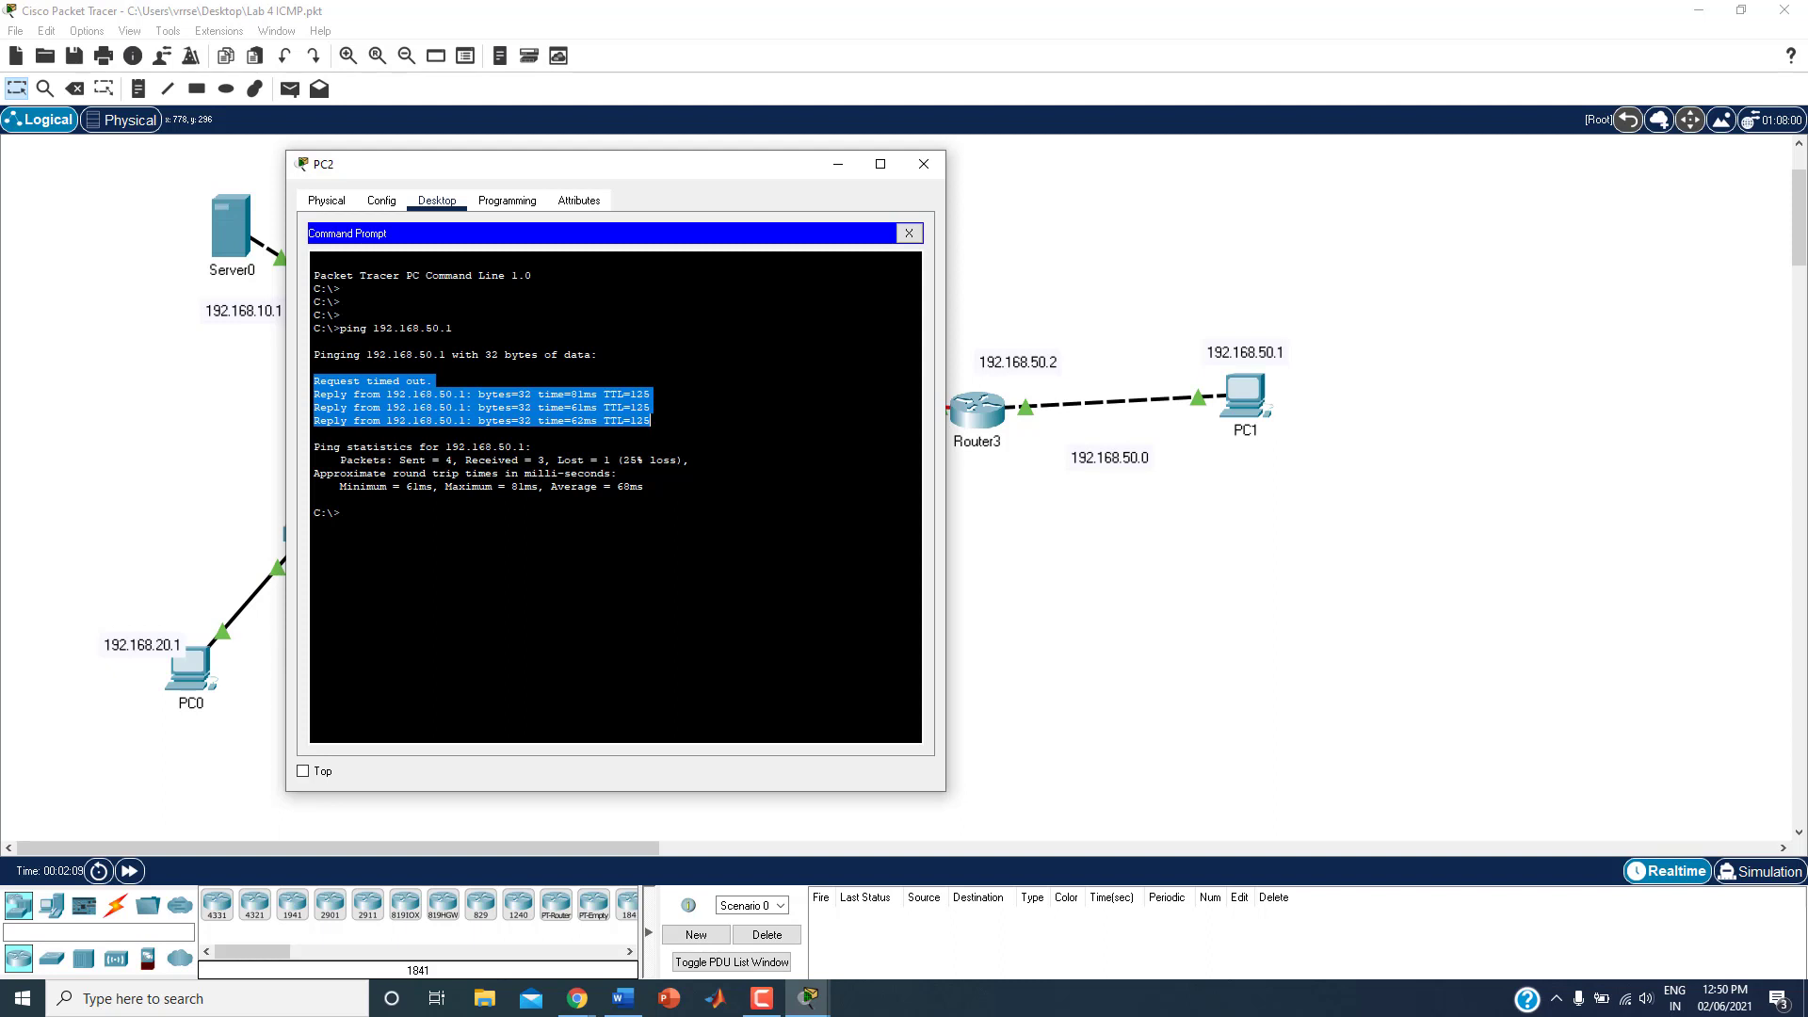
{"action": "left_click", "coordinate": [315, 499]}
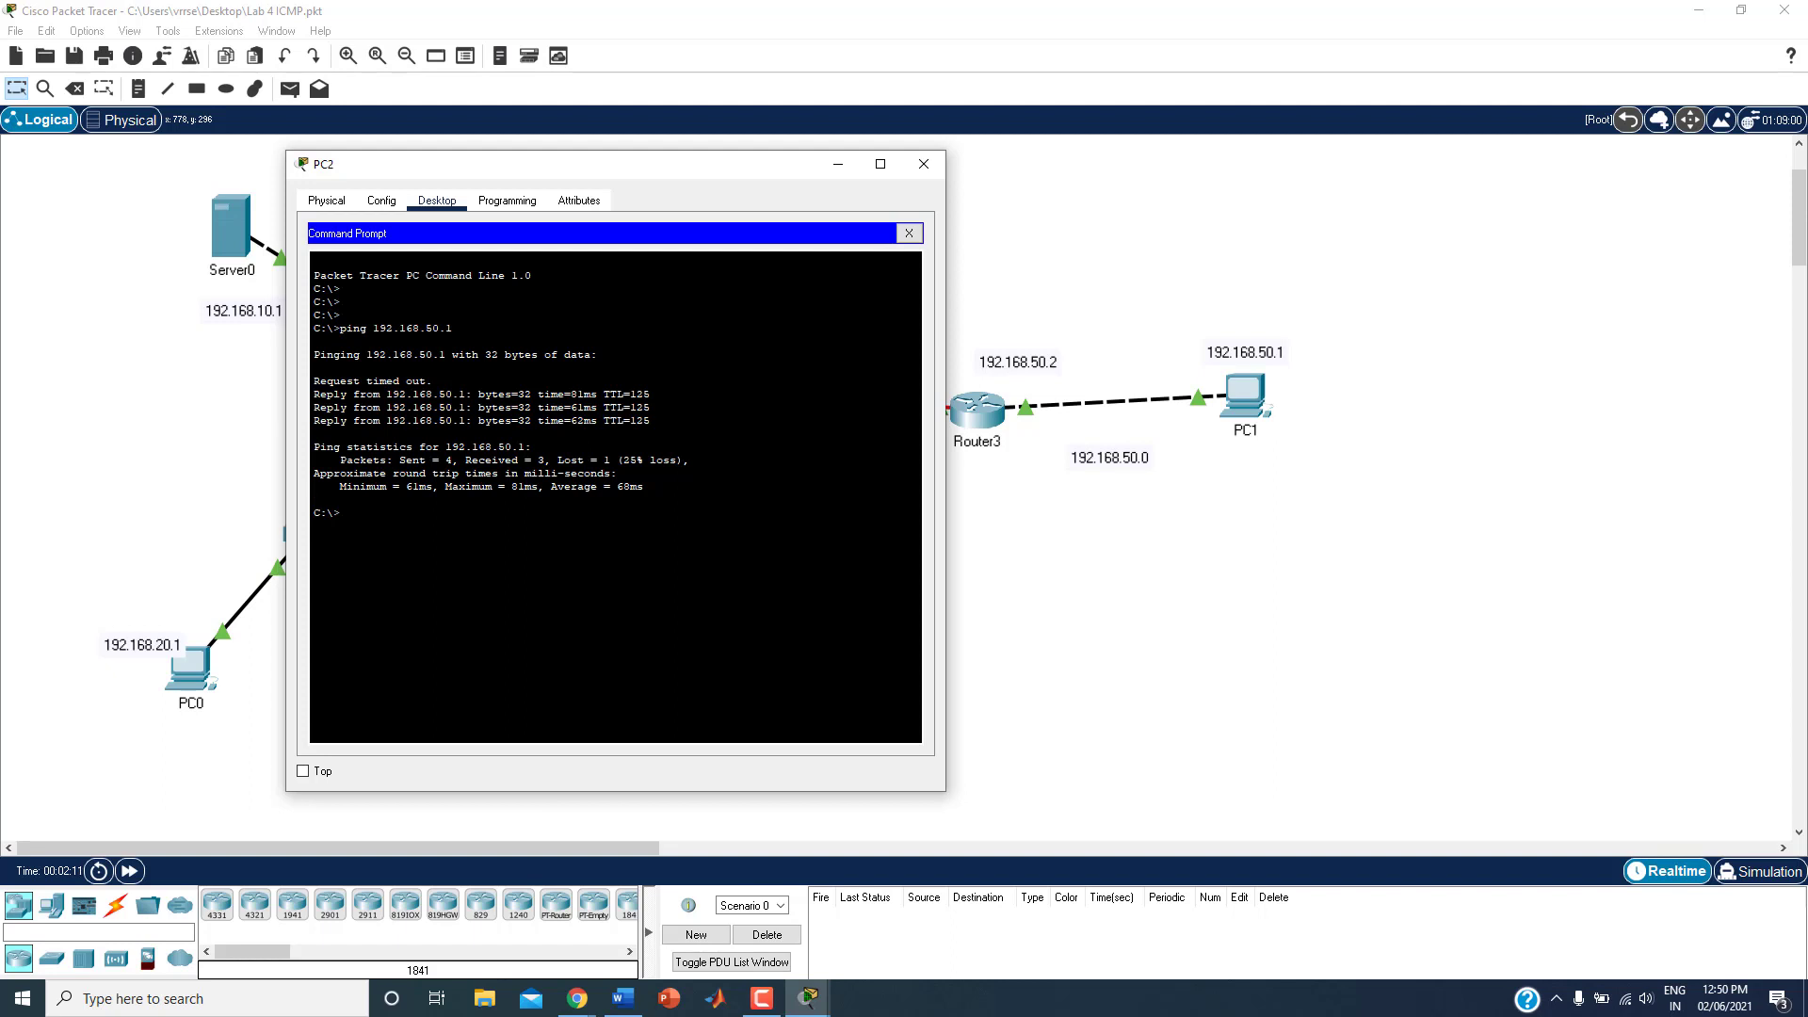
{"action": "key", "text": "Up"}
{"action": "key", "text": "Return"}
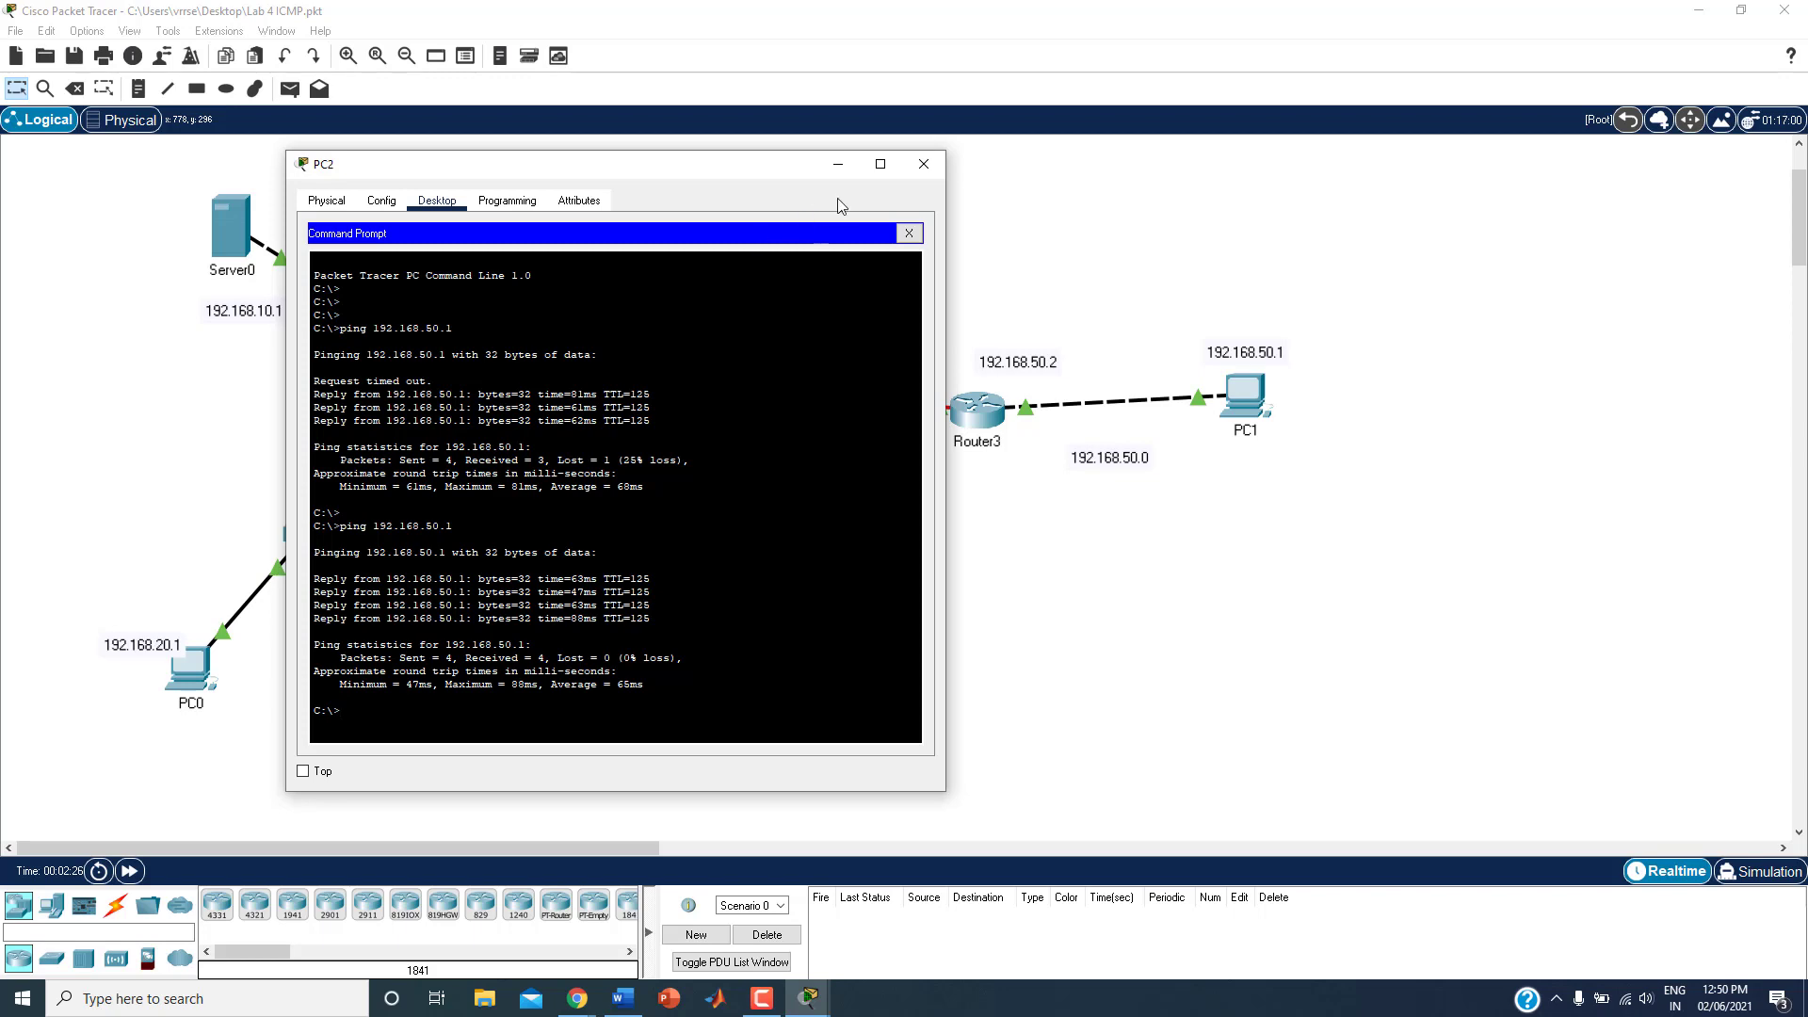
{"action": "left_click", "coordinate": [924, 164]}
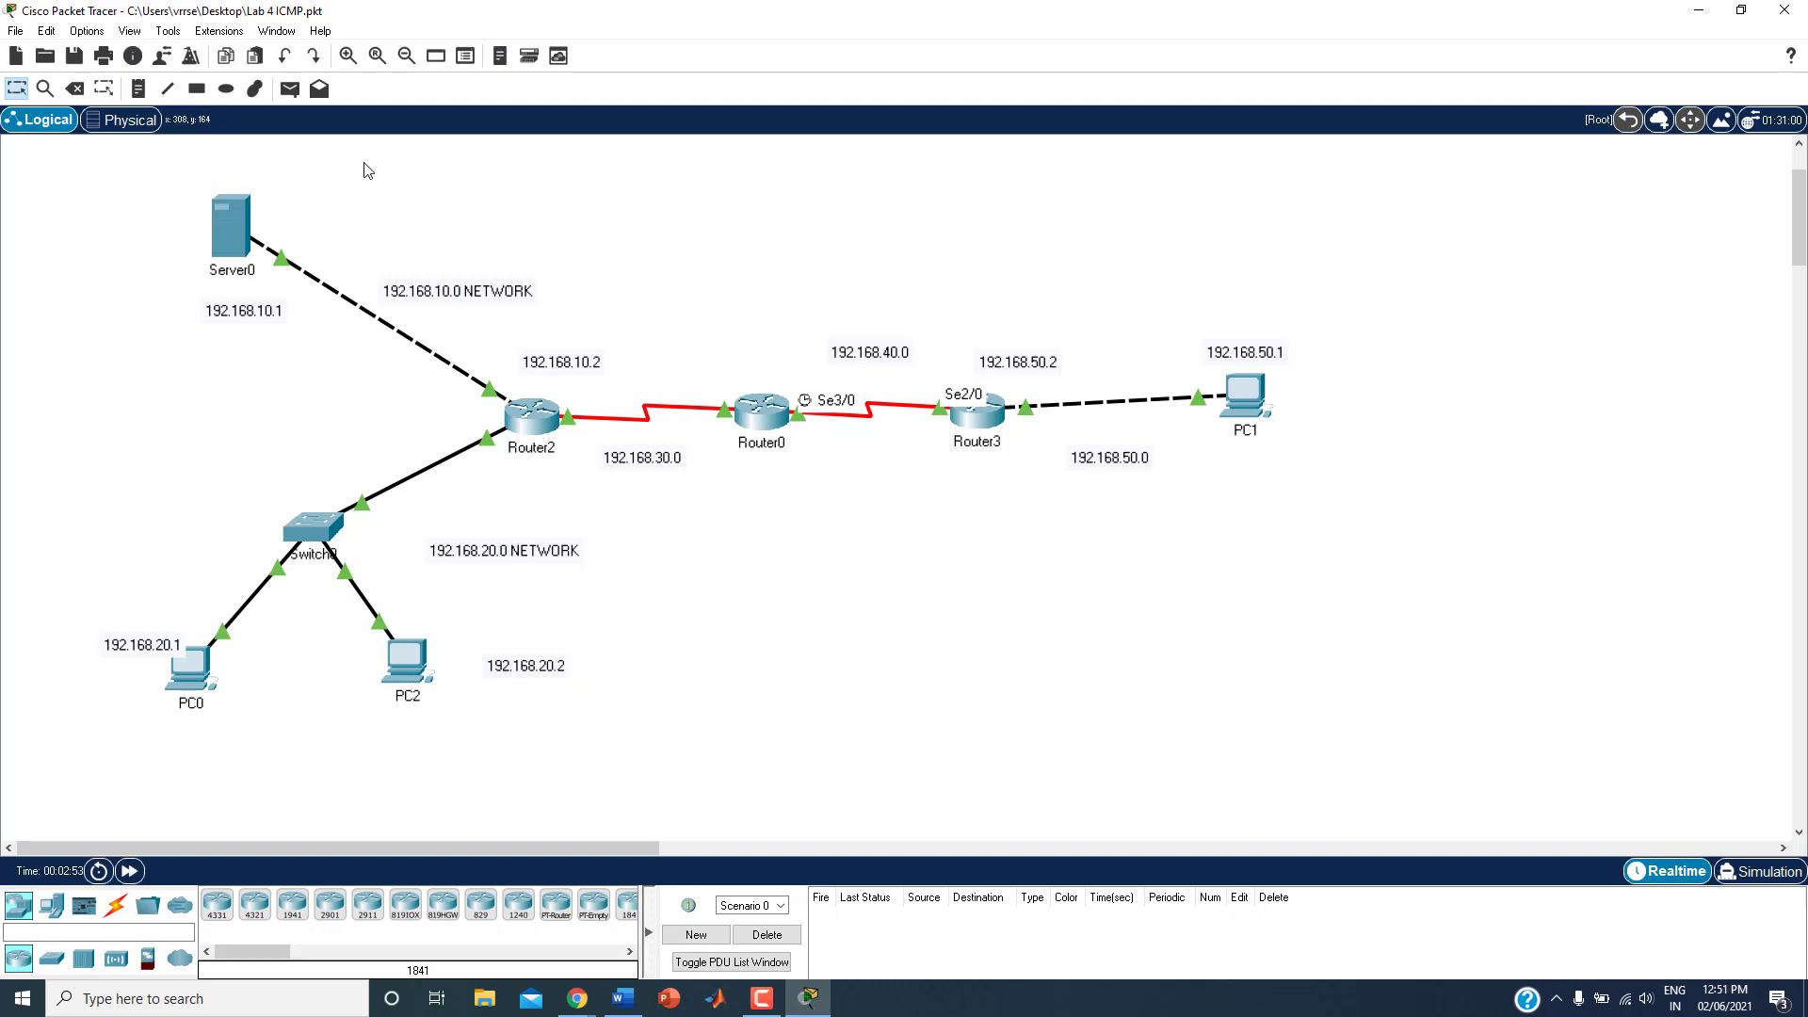
Step: Place a text note reading "icmp" in the empty area above Router3
{"action": "left_click", "coordinate": [138, 89]}
{"action": "left_click", "coordinate": [979, 244]}
{"action": "type", "text": "icmp"}
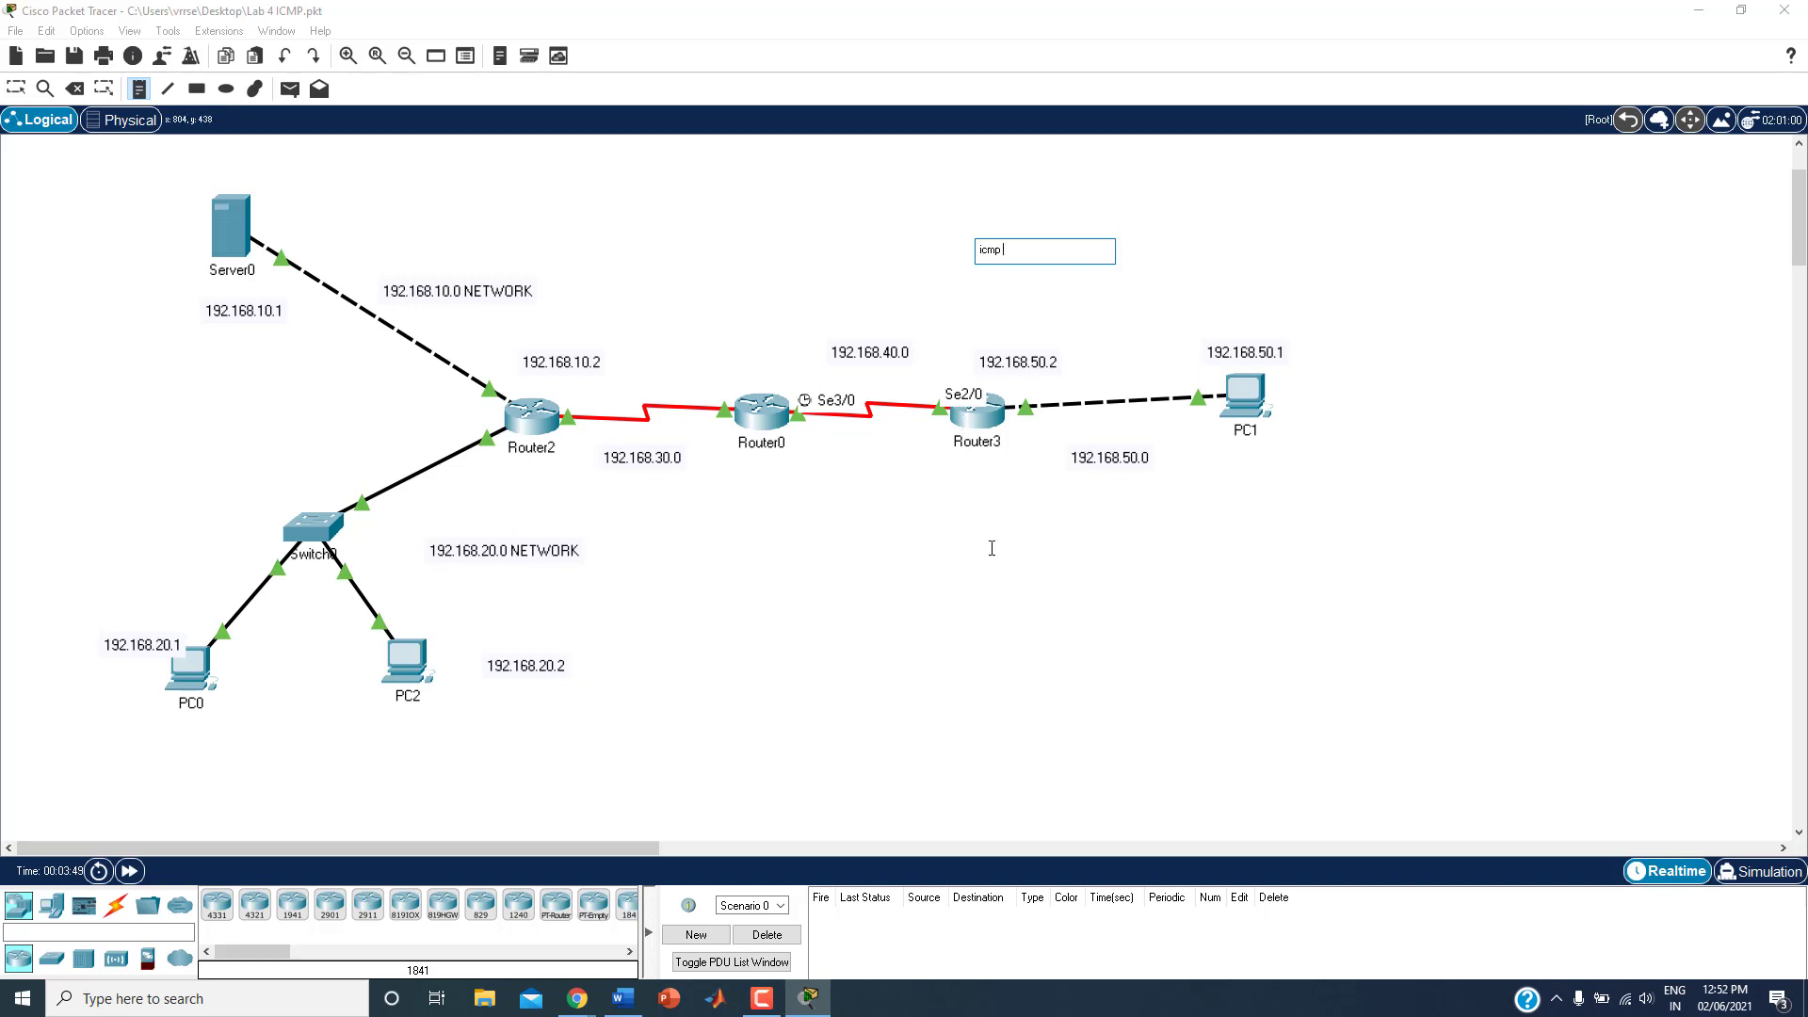
{"action": "left_click", "coordinate": [23, 90]}
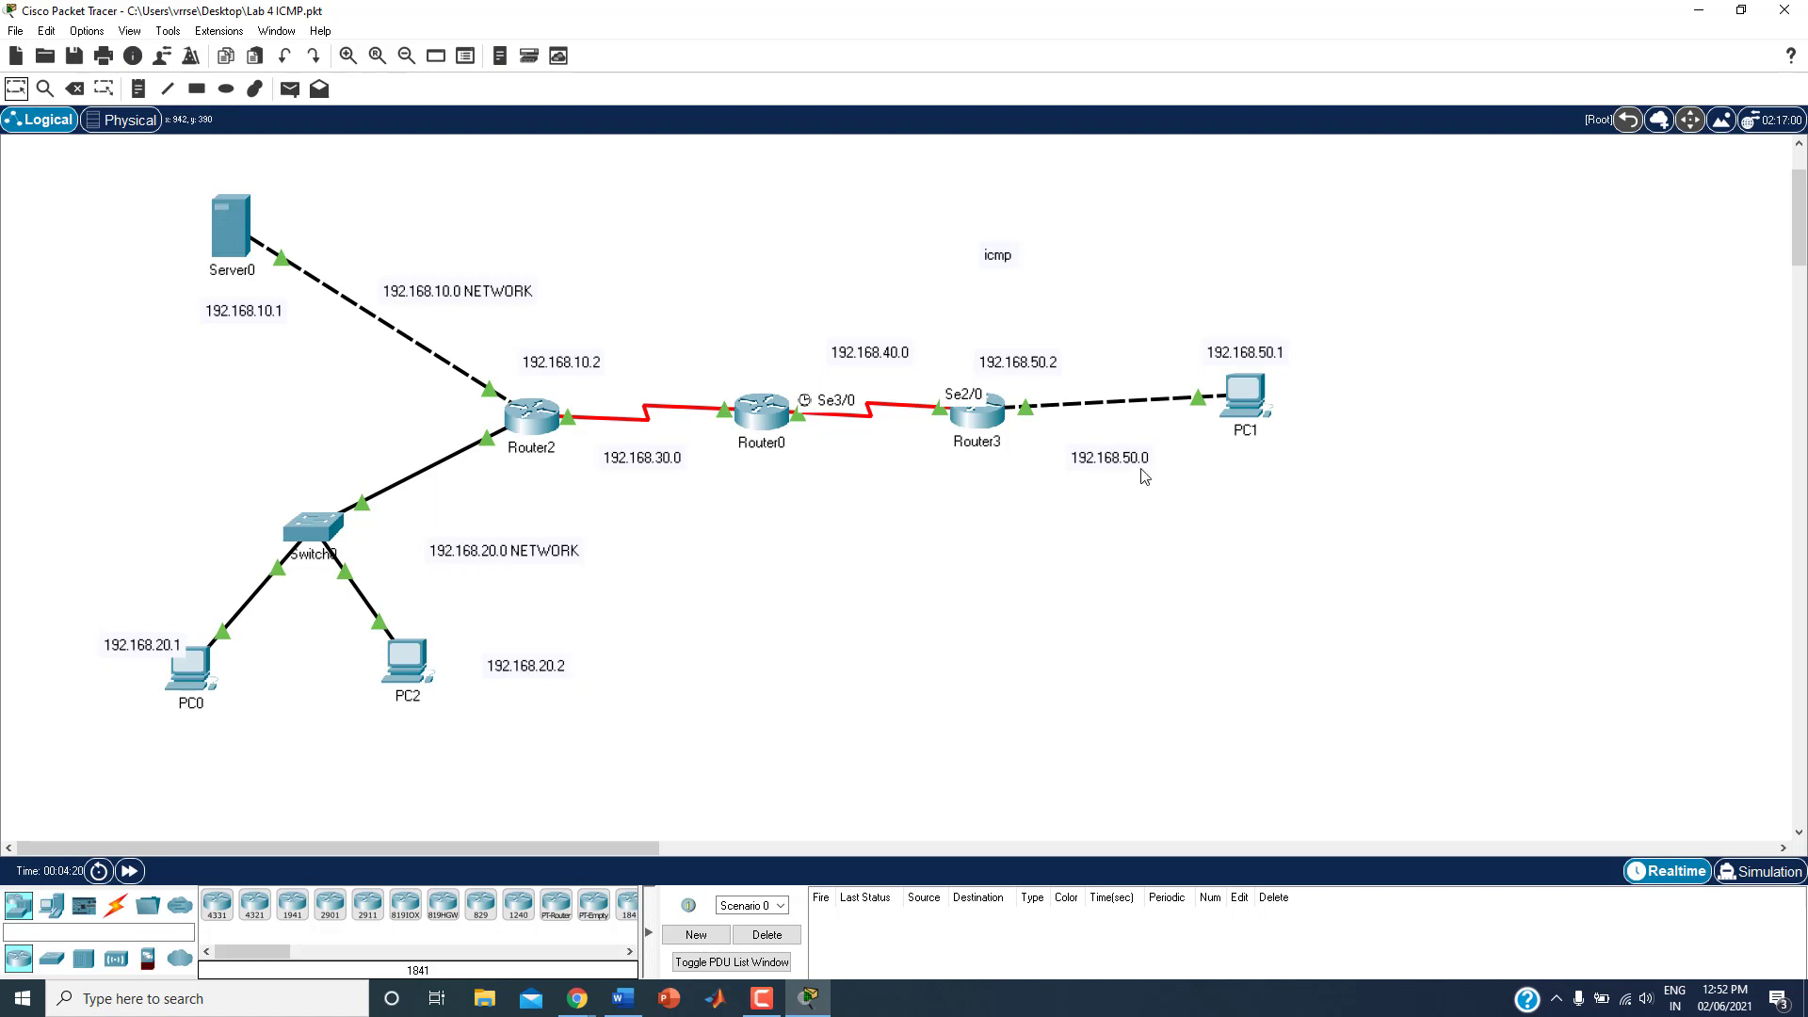
Step: Open Router3's command line interface and start a session at the router prompt
{"action": "mouse_move", "coordinate": [971, 424]}
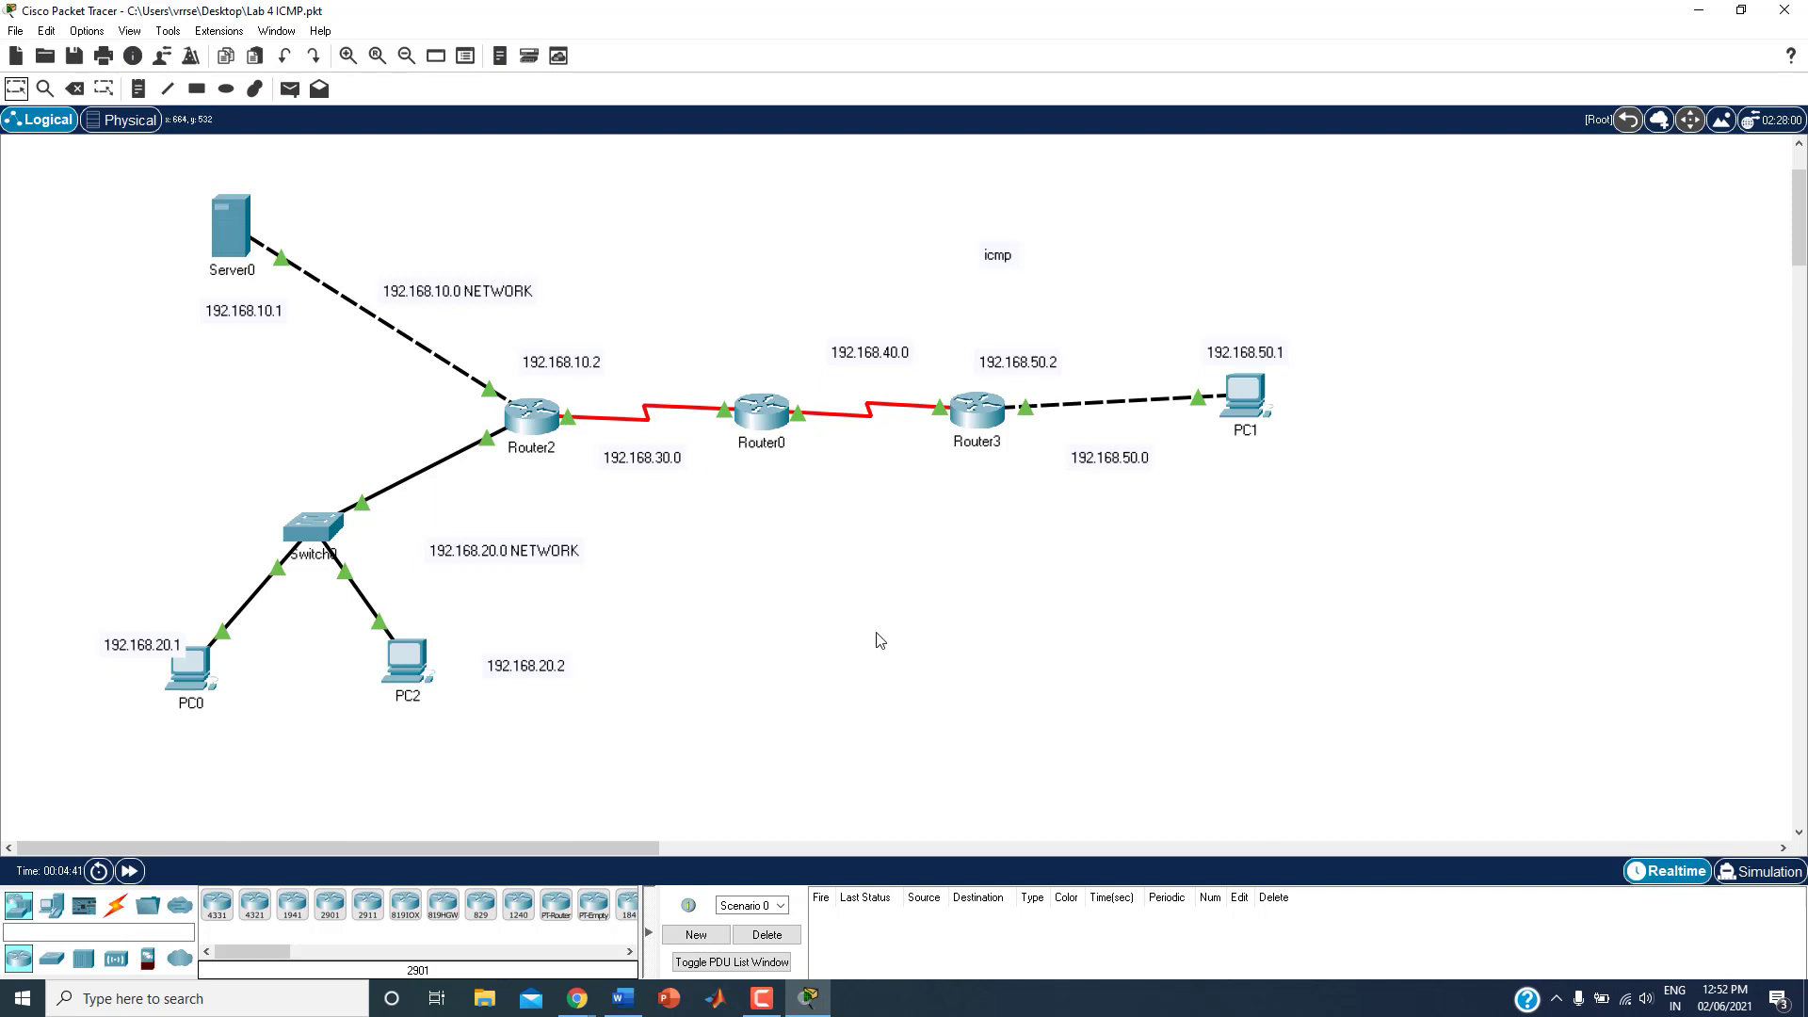
{"action": "left_click", "coordinate": [1060, 592]}
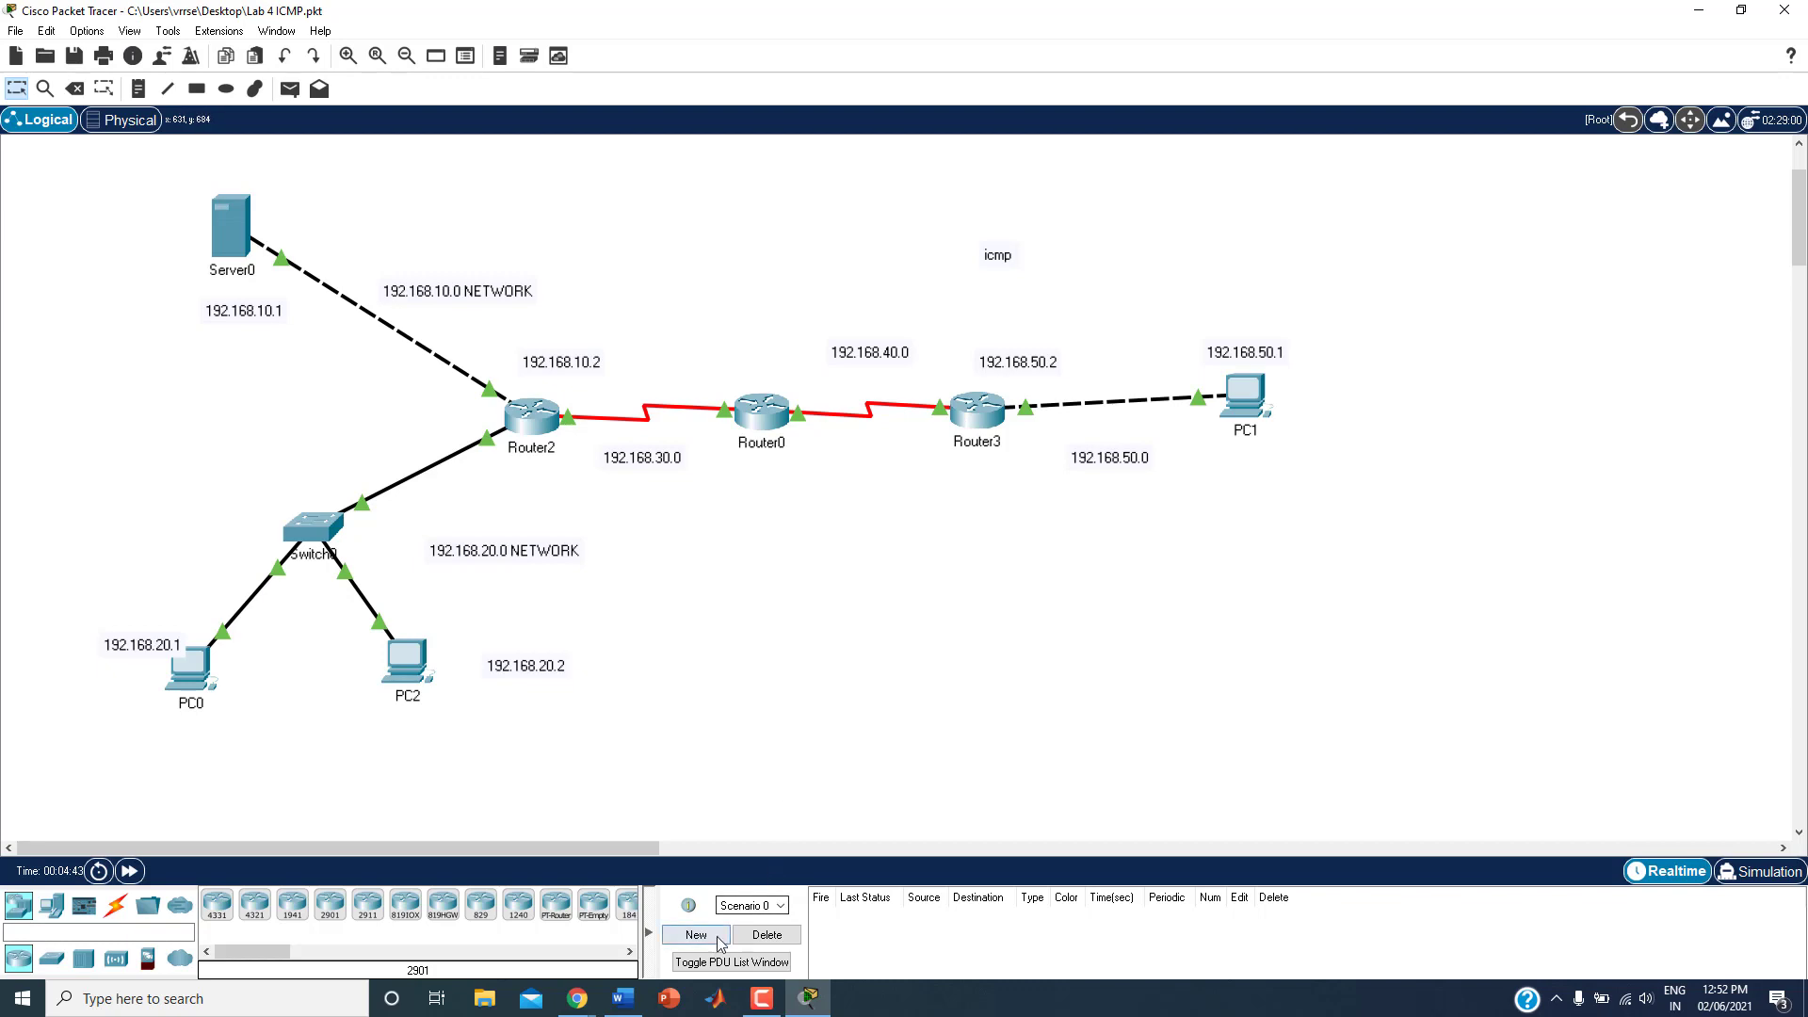
{"action": "left_click", "coordinate": [974, 418]}
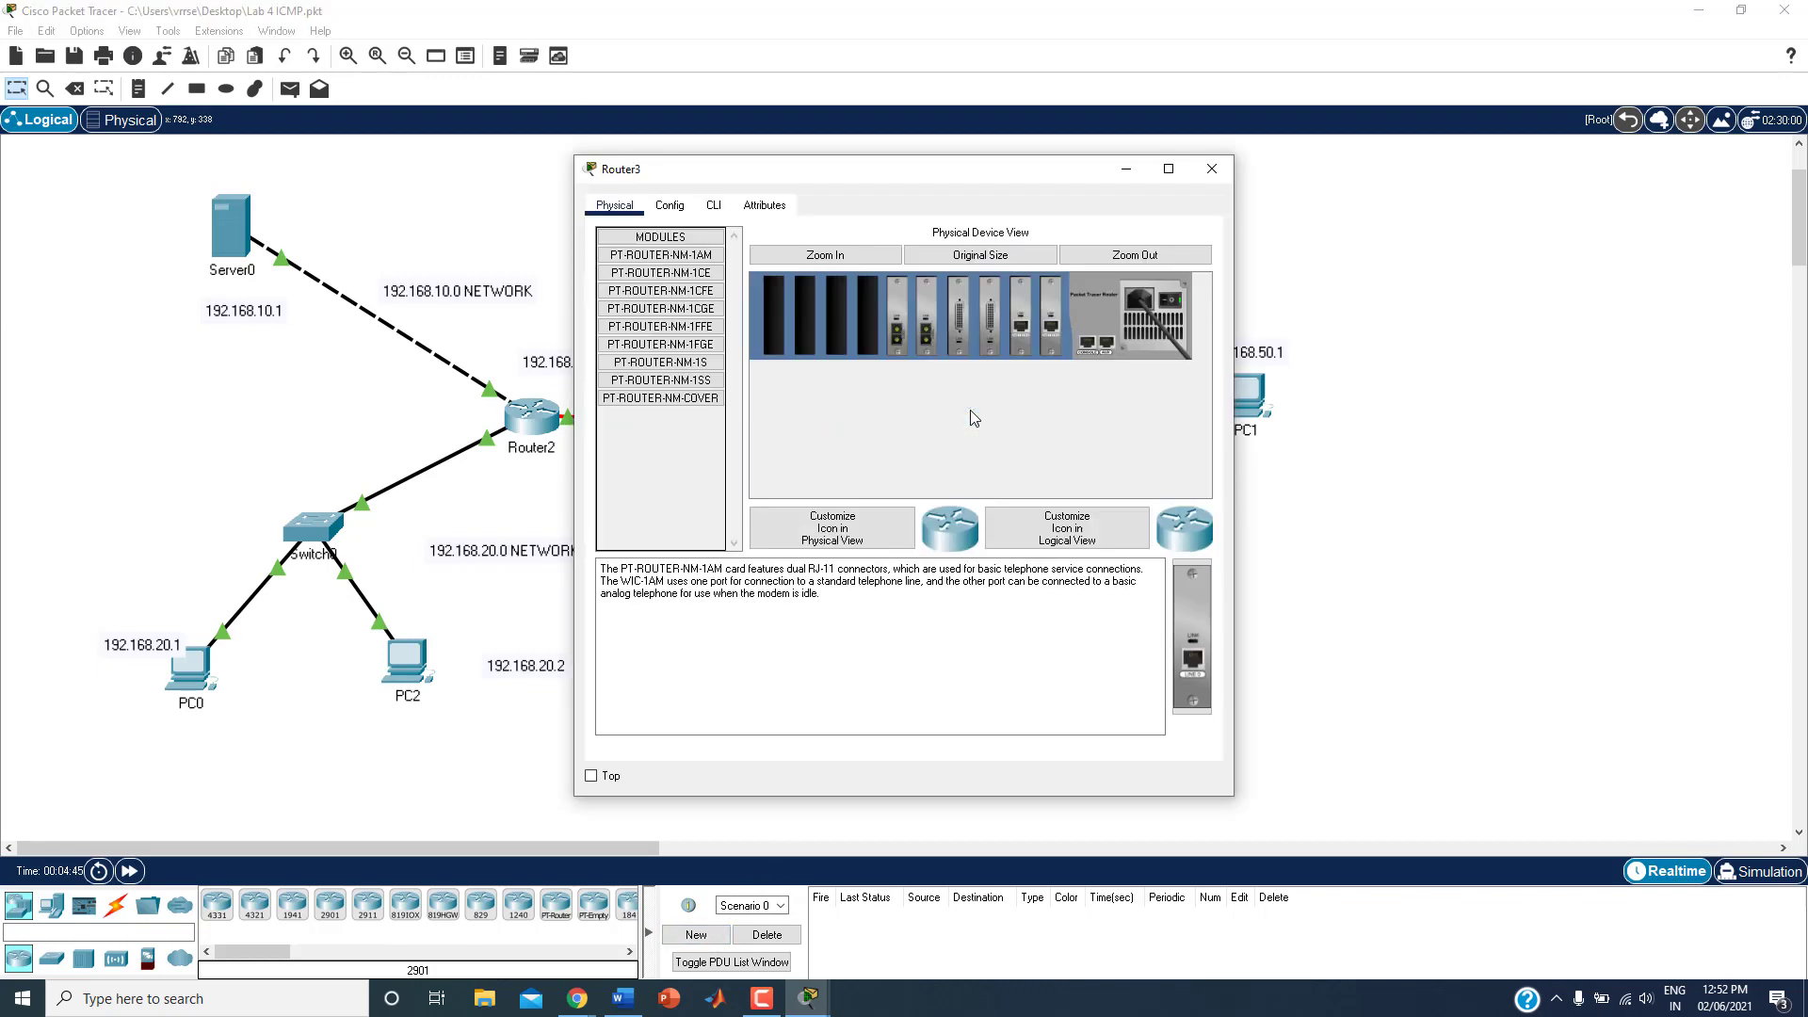
{"action": "left_click", "coordinate": [714, 206]}
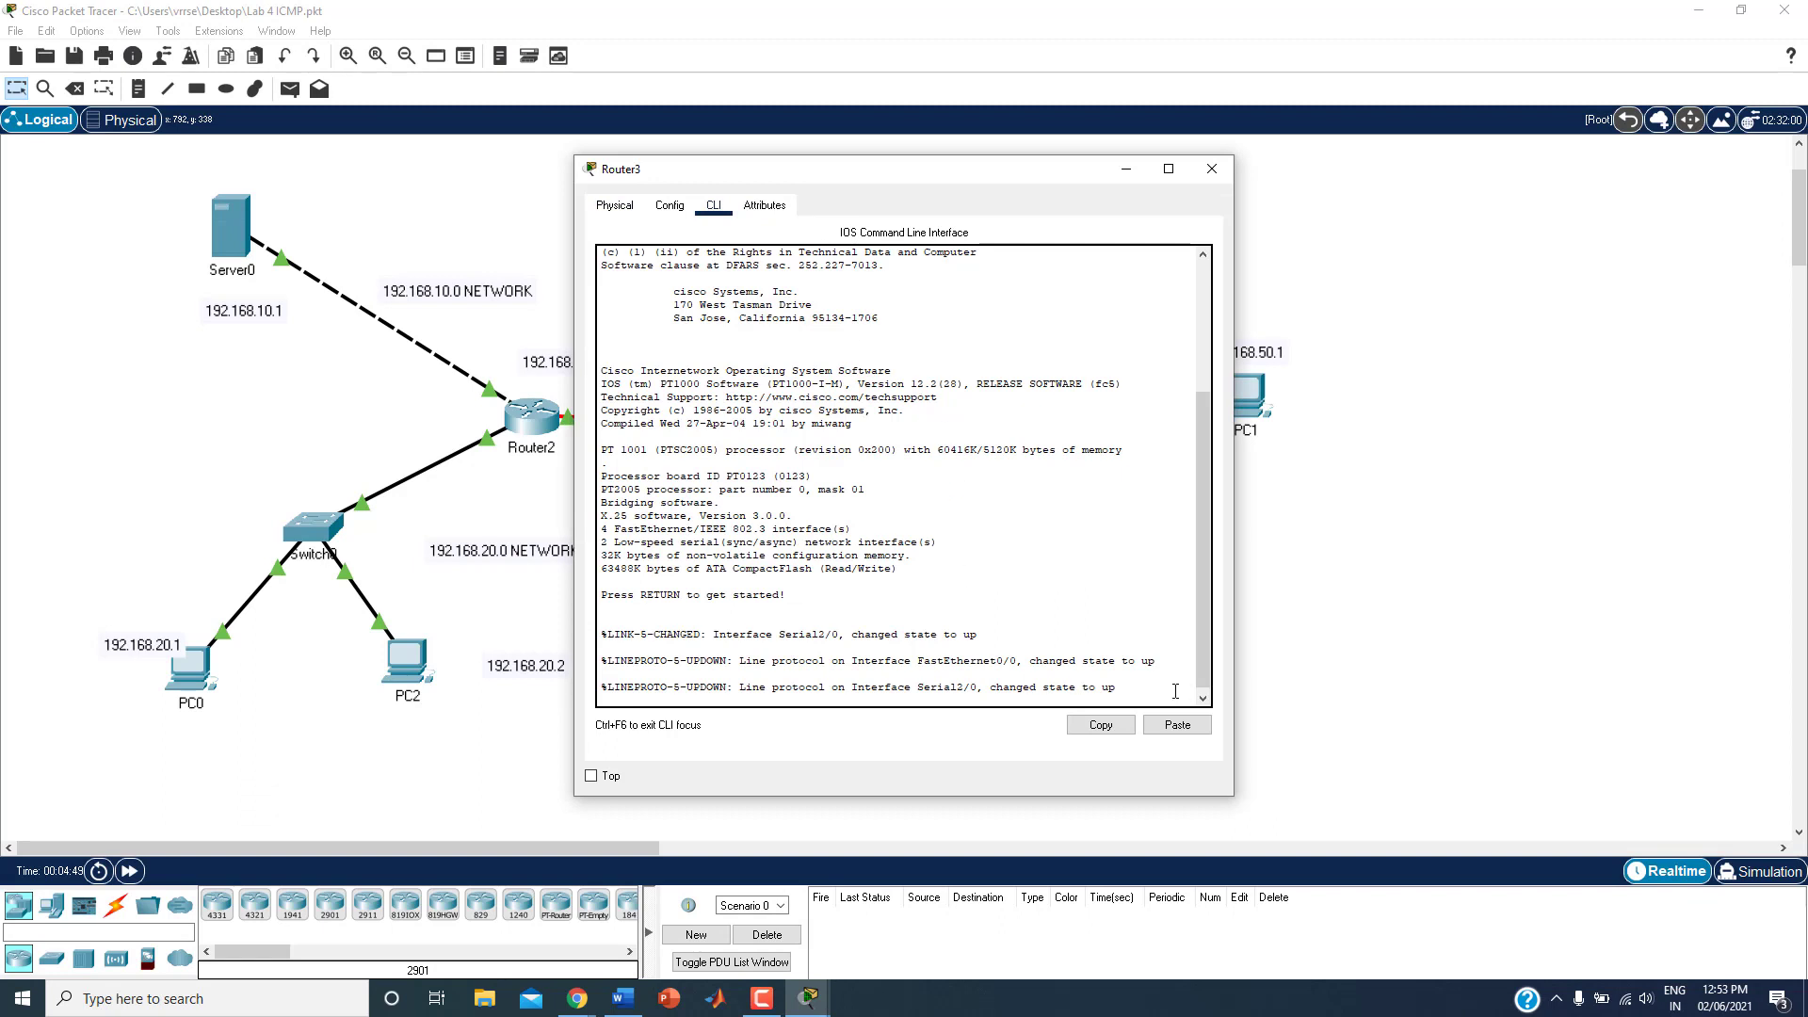
{"action": "key", "text": "Return"}
{"action": "key", "text": "Return"}
{"action": "key", "text": "Return"}
{"action": "key", "text": "Return"}
{"action": "key", "text": "Return"}
{"action": "key", "text": "Return"}
{"action": "key", "text": "Return"}
{"action": "key", "text": "Return"}
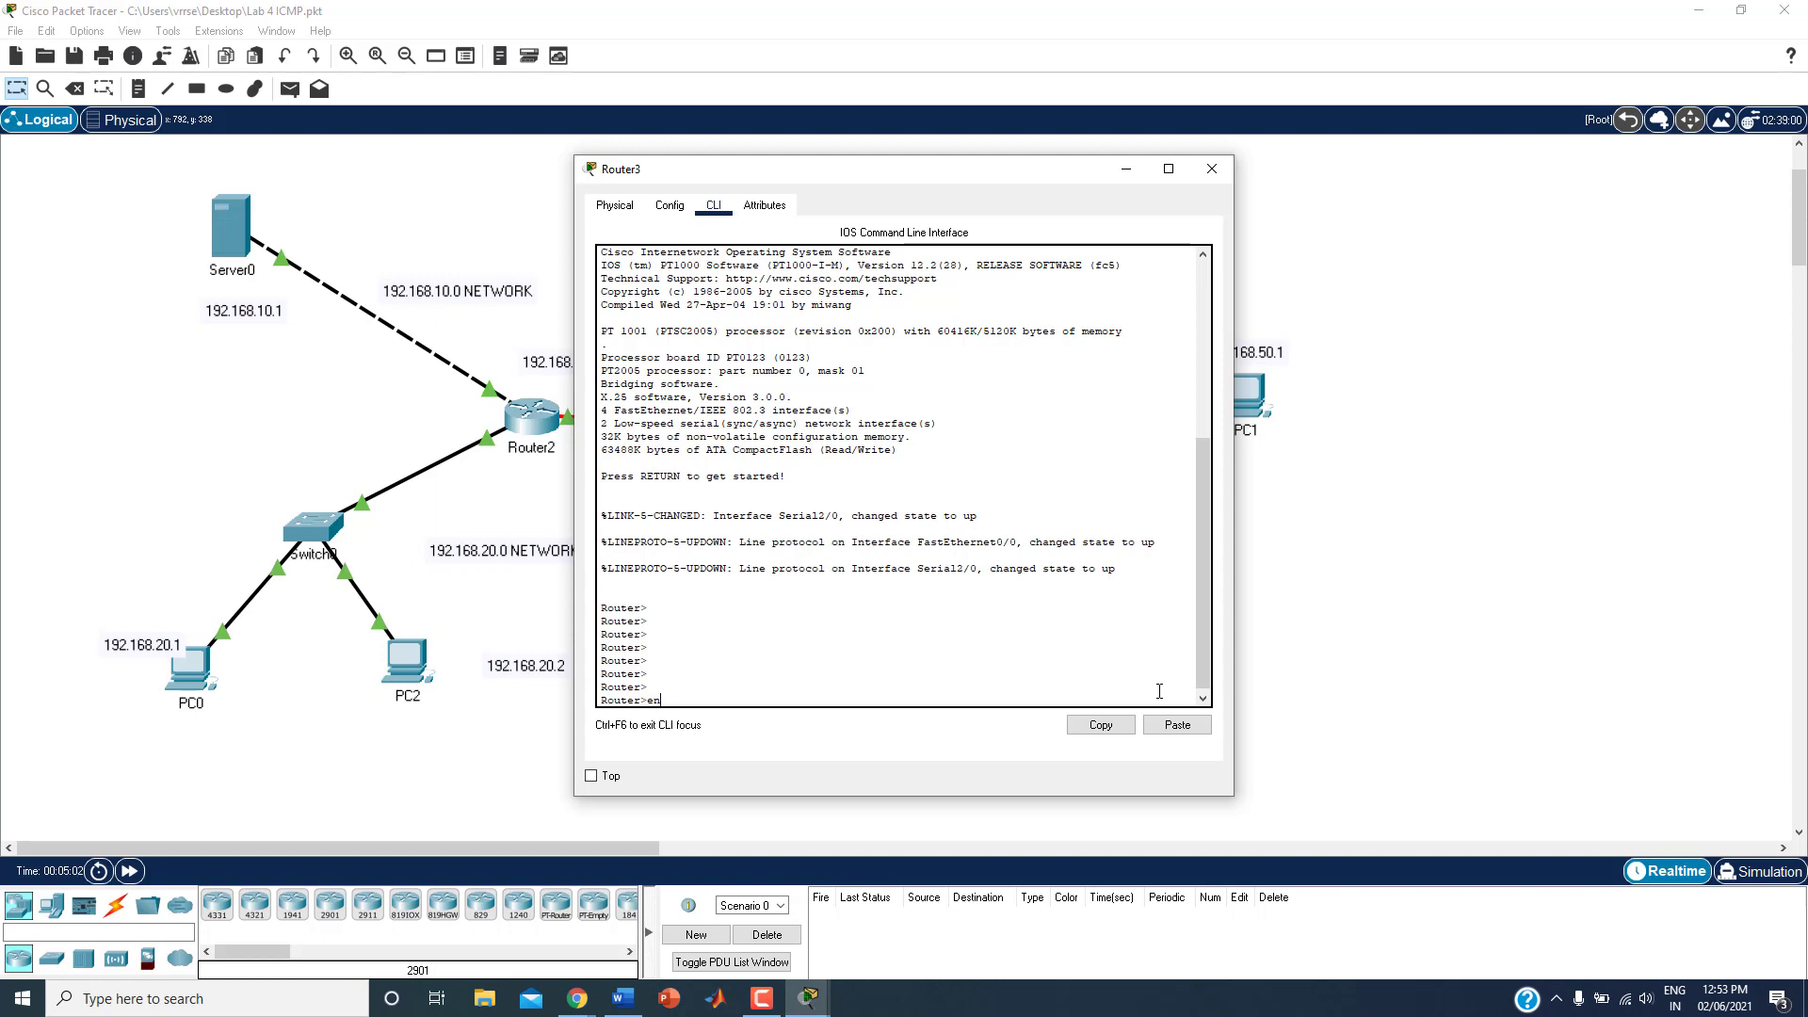
Step: Enter privileged mode with en and global configuration mode with conf ter on Router3
{"action": "key", "text": "Return"}
{"action": "key", "text": "Return"}
{"action": "key", "text": "Return"}
{"action": "key", "text": "Return"}
{"action": "key", "text": "Return"}
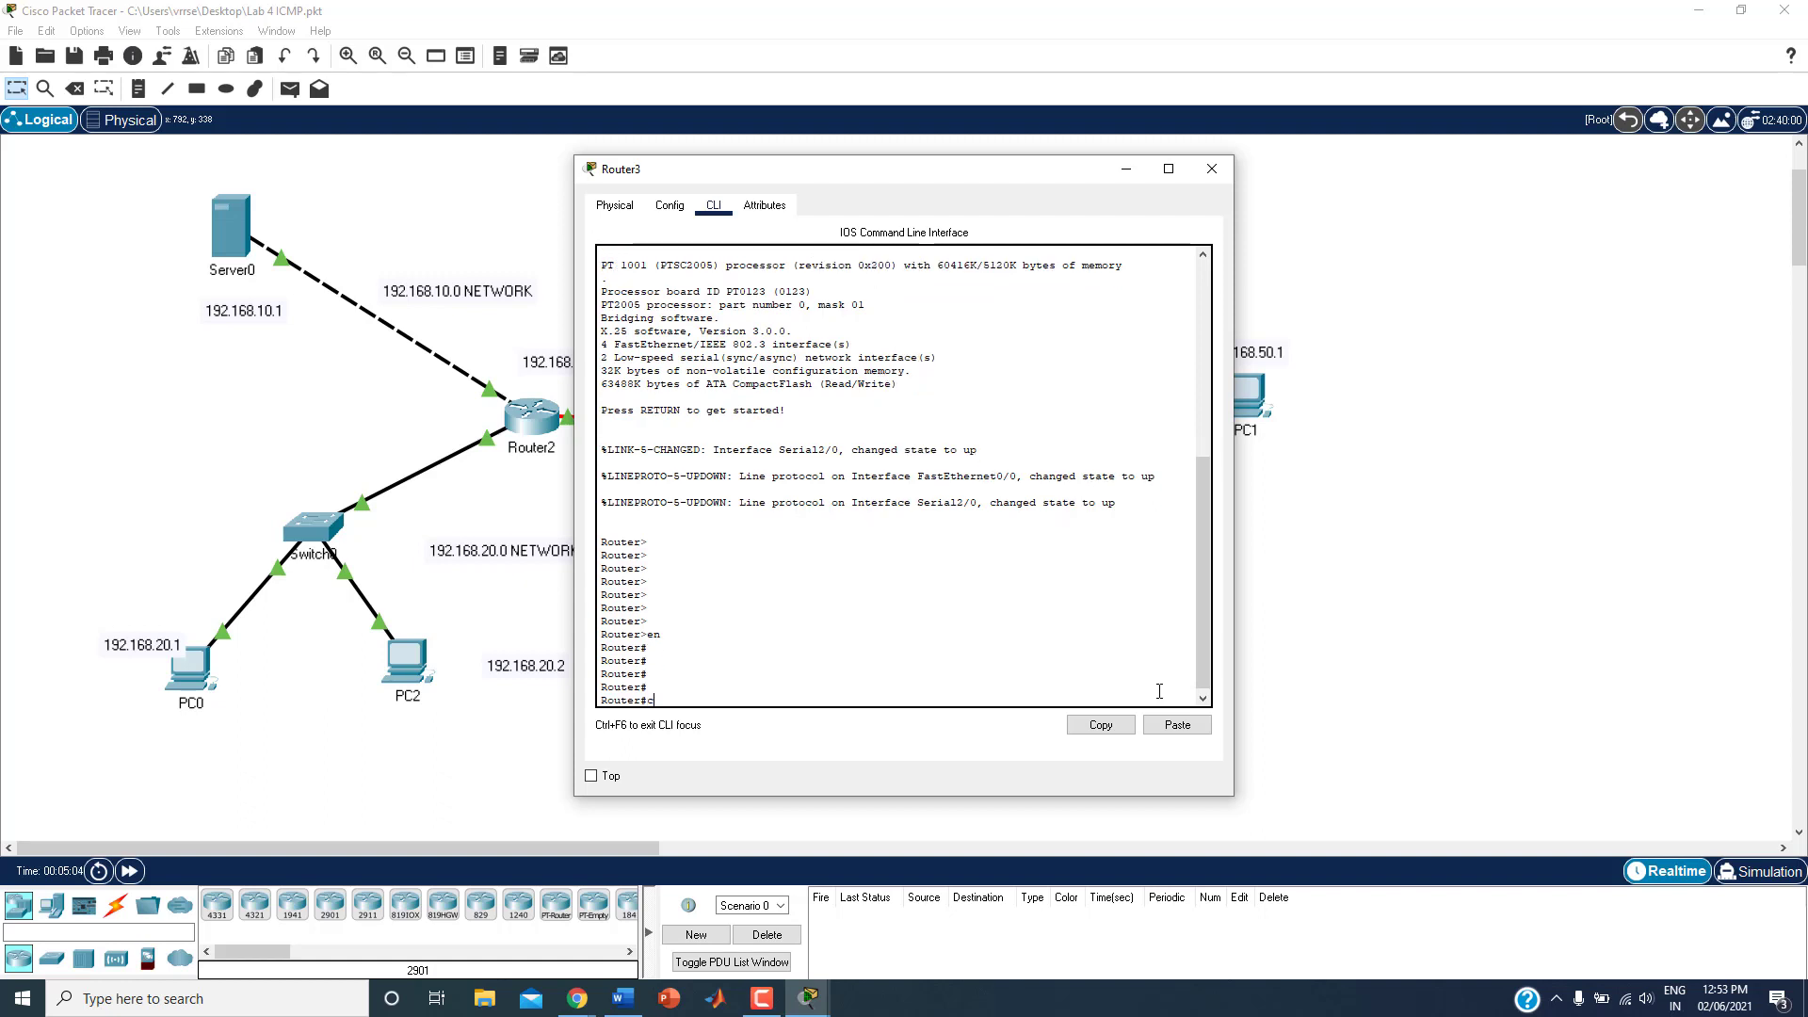
{"action": "type", "text": "conf ter"}
{"action": "key", "text": "Return"}
{"action": "key", "text": "Return"}
{"action": "key", "text": "Return"}
{"action": "key", "text": "Return"}
{"action": "key", "text": "Return"}
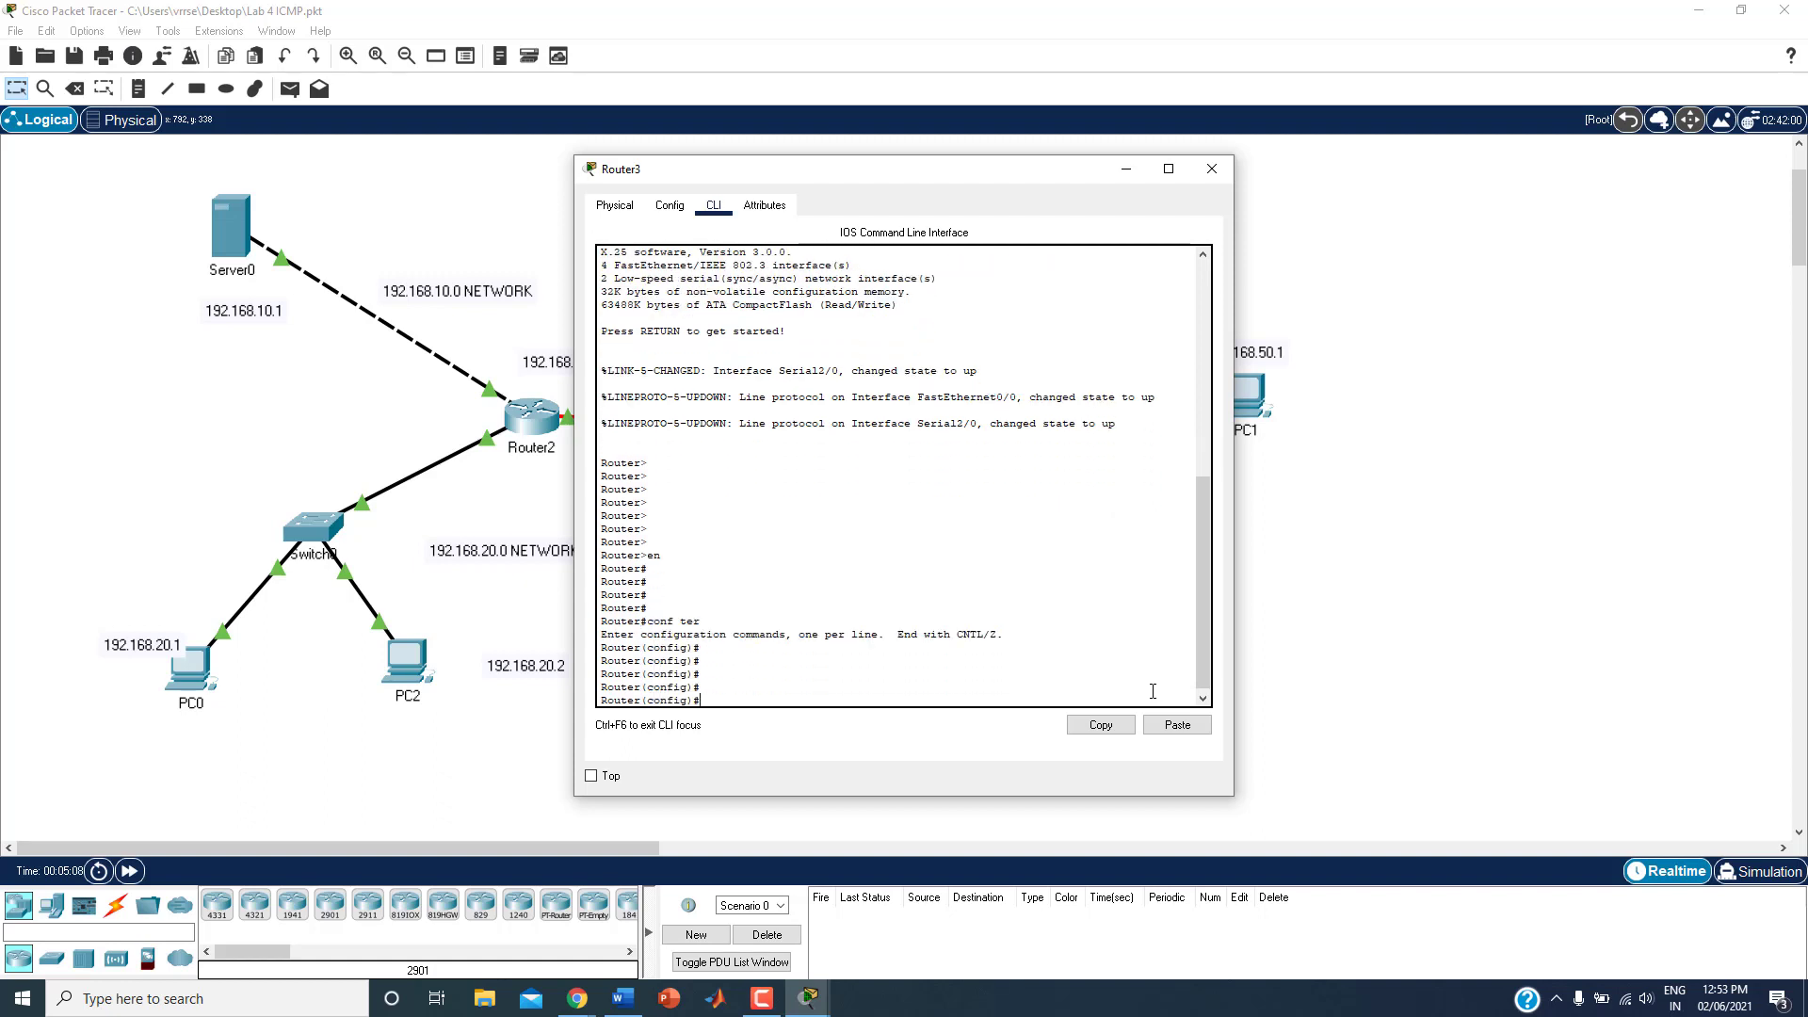
{"action": "key", "text": "Return"}
{"action": "key", "text": "Return"}
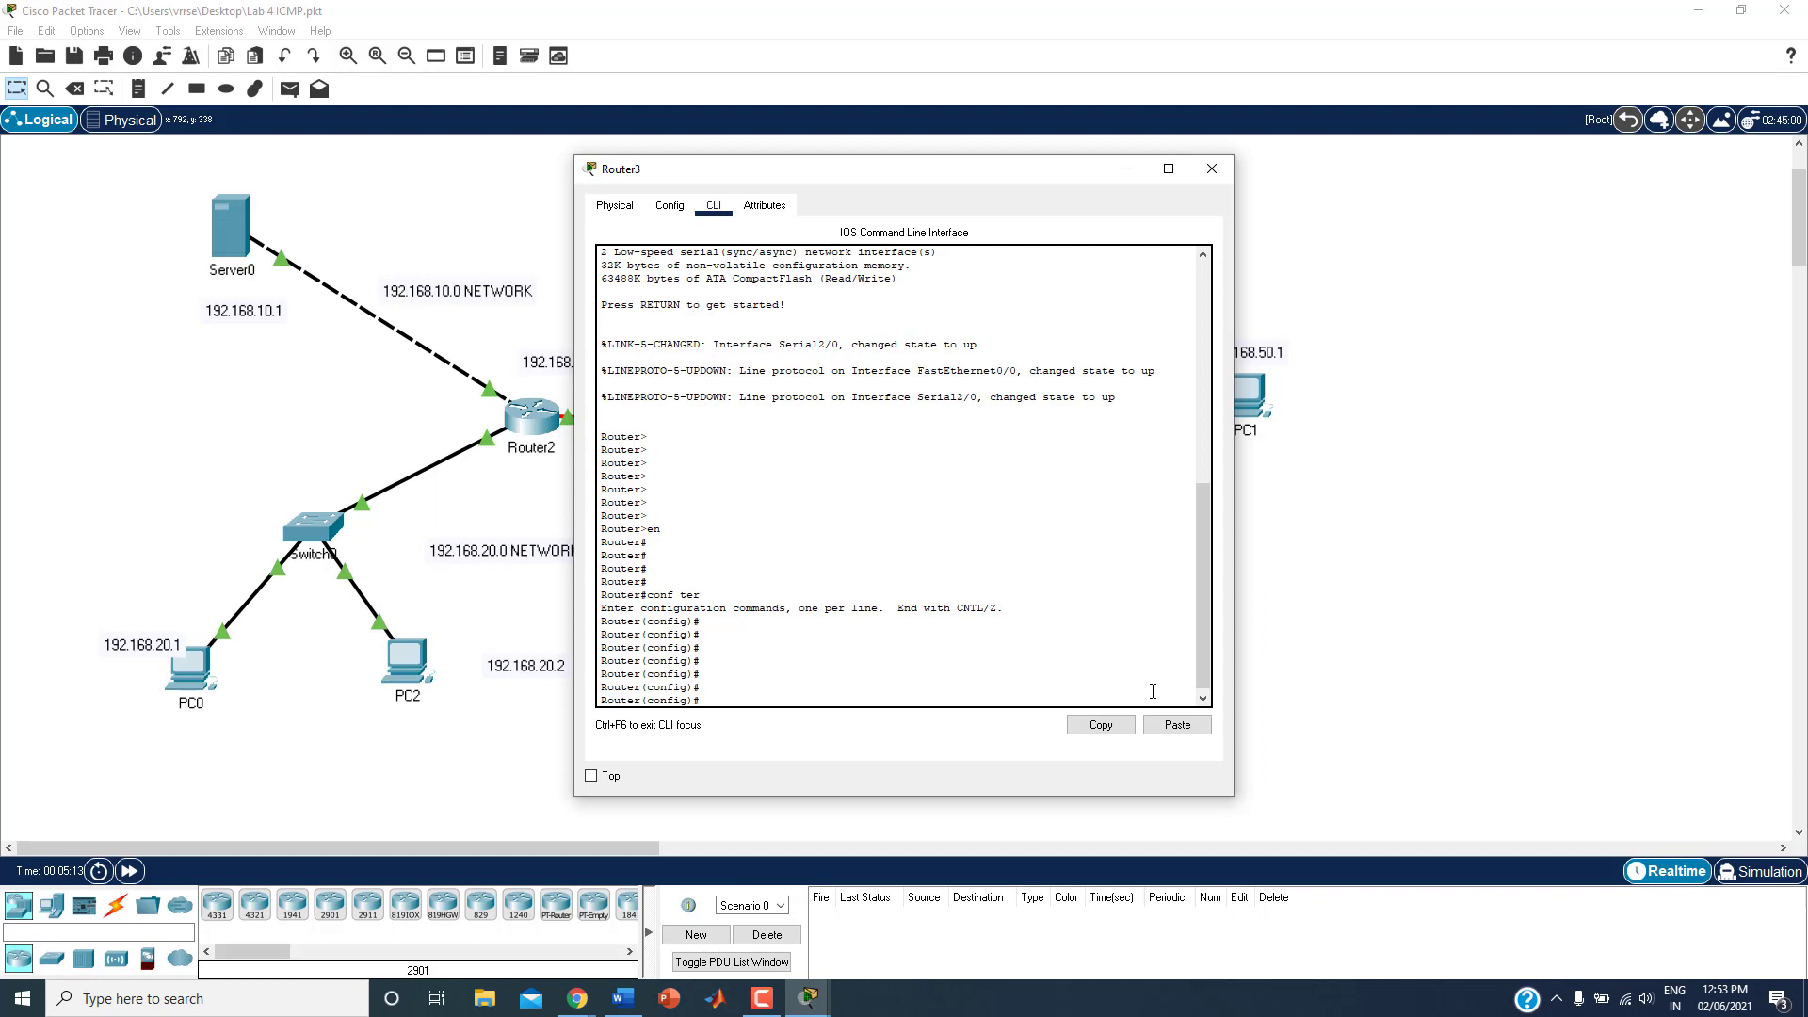
Step: Begin an ip command at the configuration prompt, list its available options and highlight the access-list entry
{"action": "type", "text": "i"}
{"action": "type", "text": "p acc"}
{"action": "type", "text": "?"}
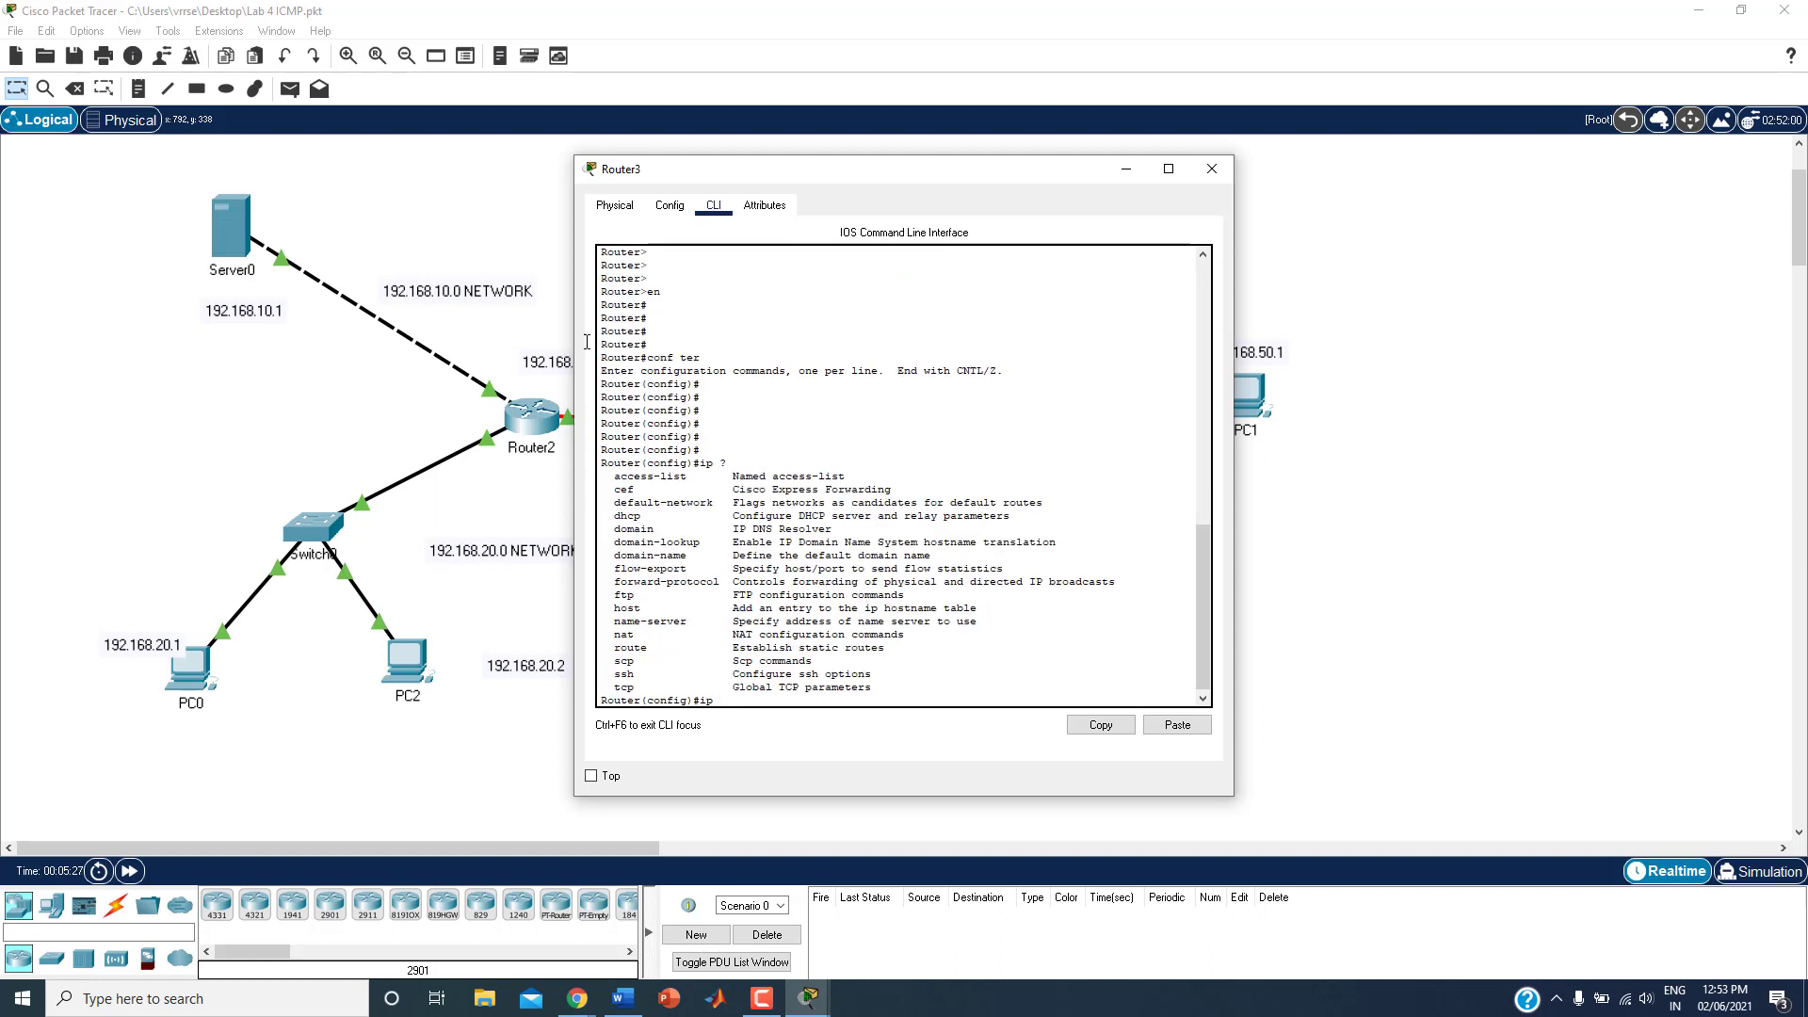
{"action": "left_click_drag", "start_coordinate": [612, 480], "coordinate": [700, 481]}
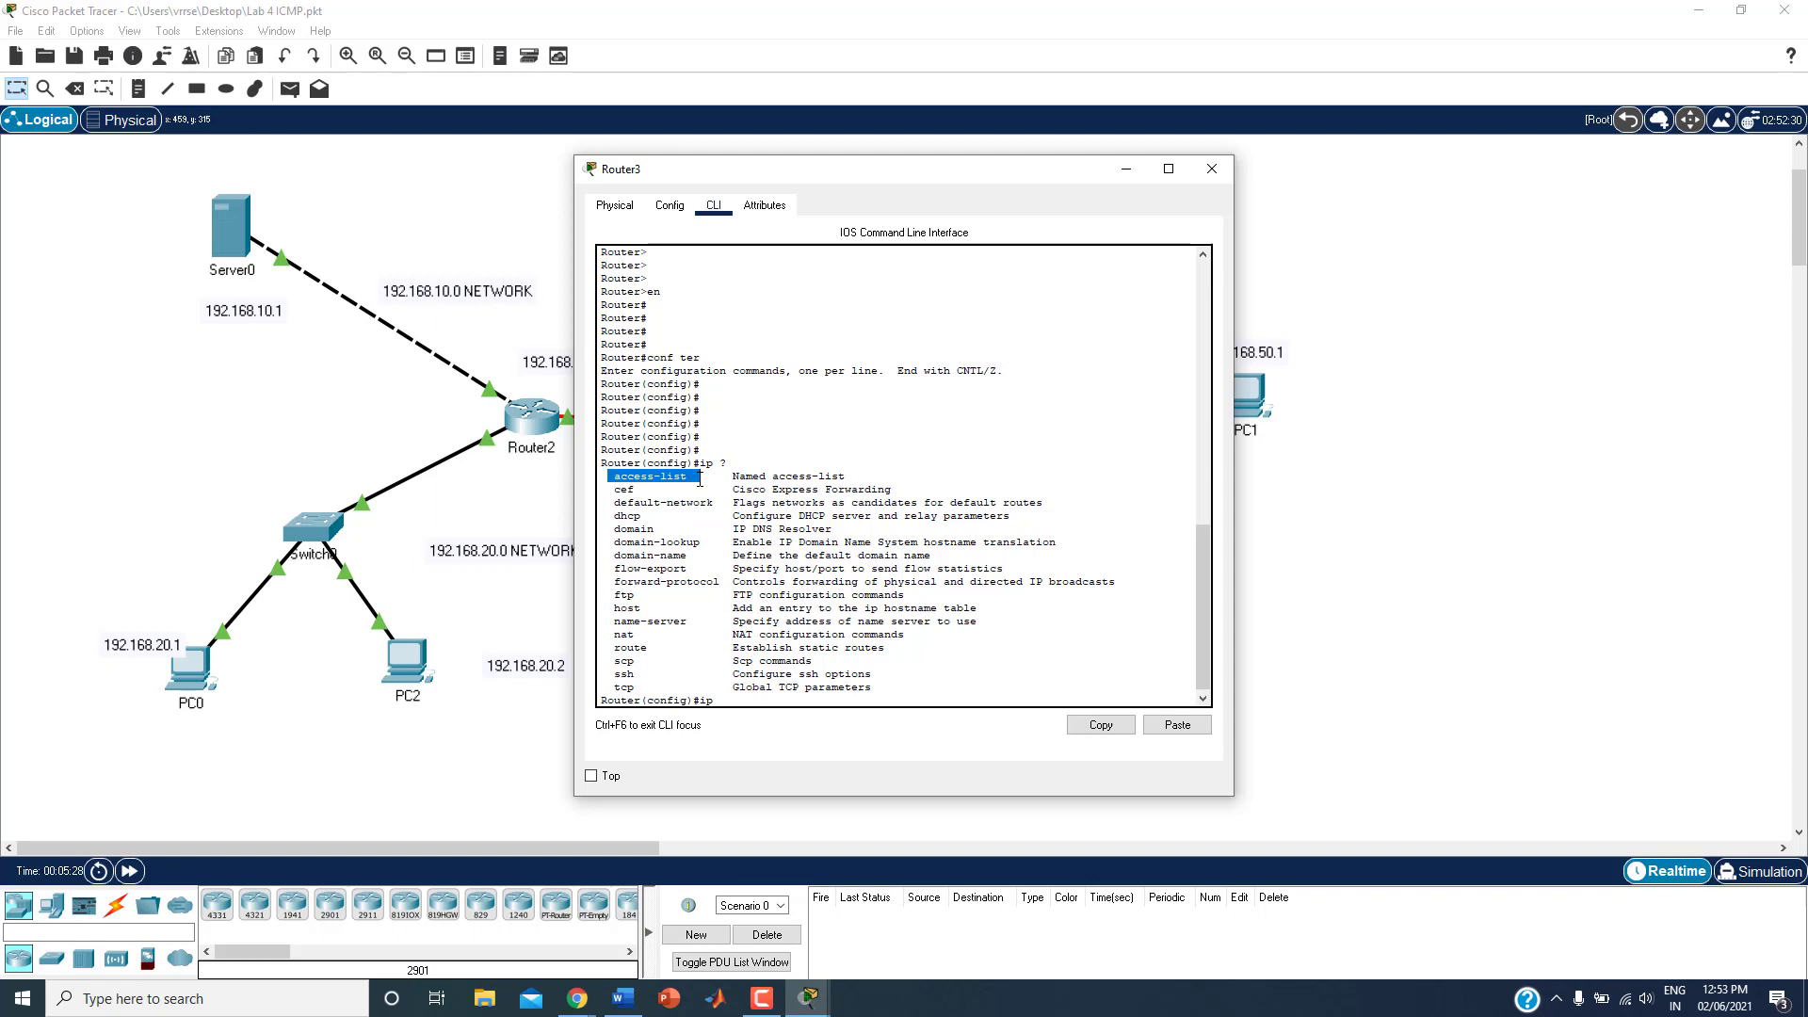
{"action": "left_click", "coordinate": [773, 698]}
Step: Extend the command to ip access-list, list its types and point out the extended and standard options
{"action": "type", "text": "access-lis"}
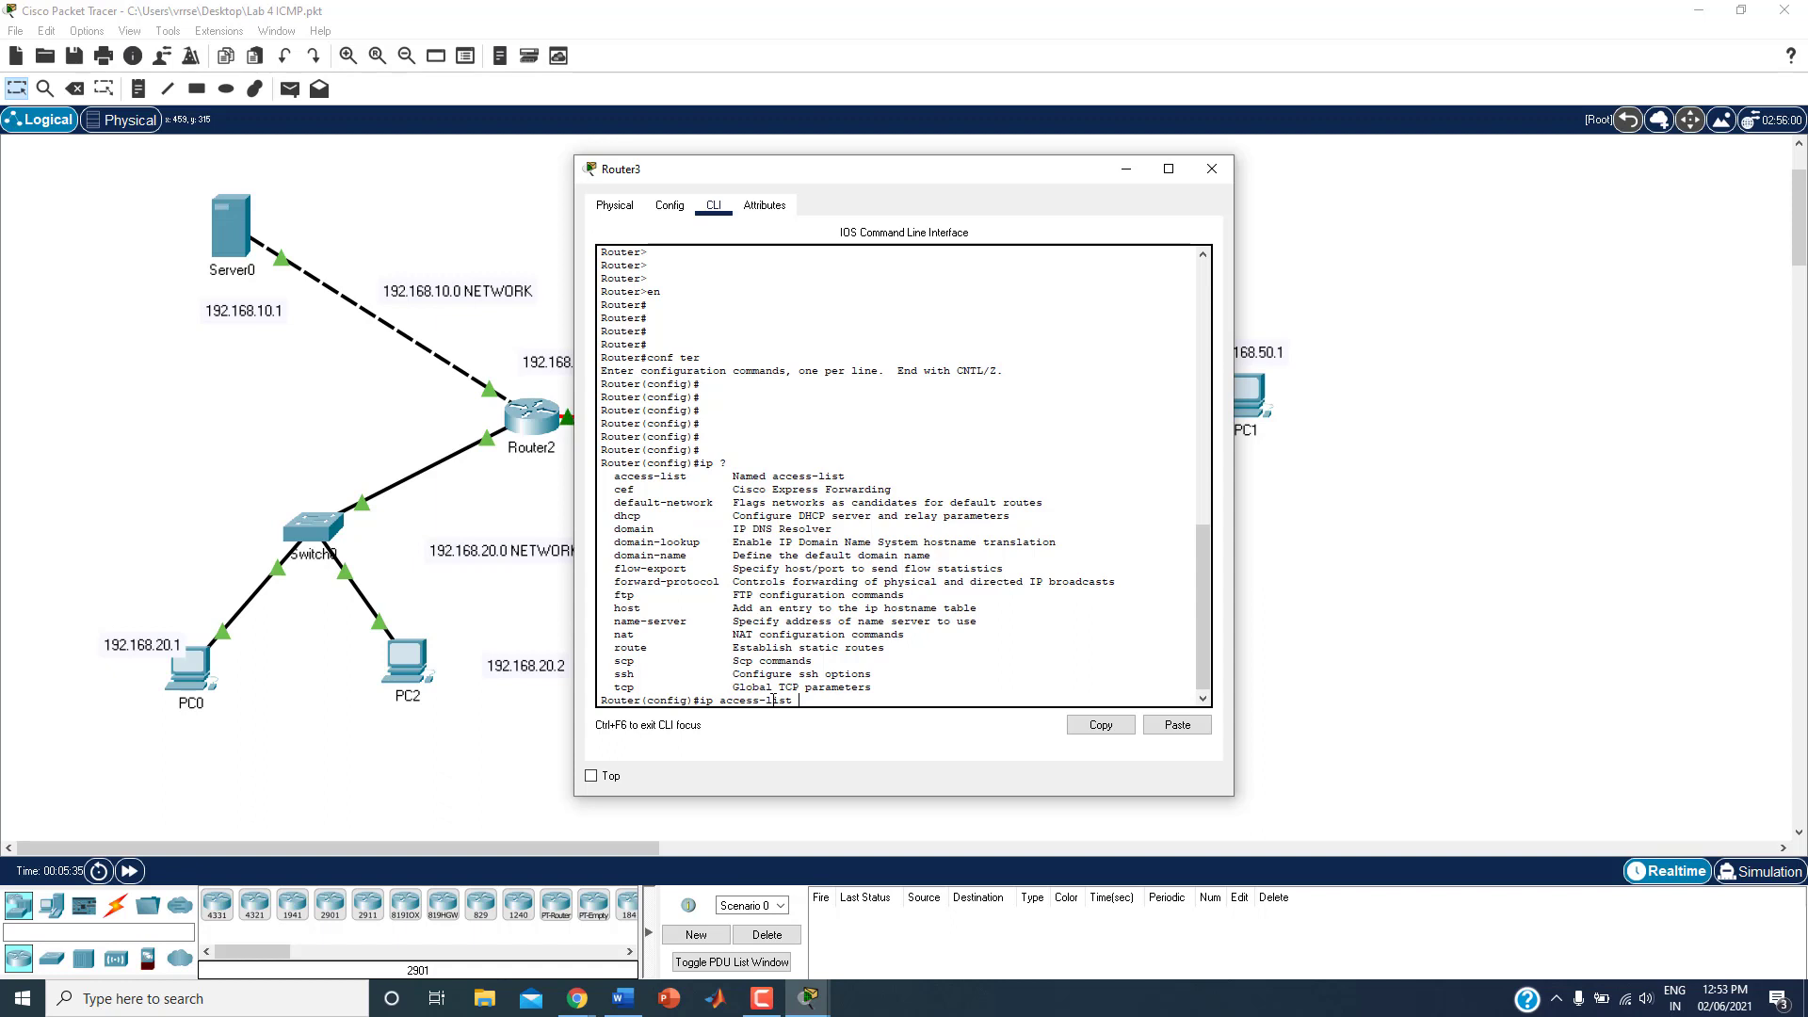
{"action": "type", "text": "t ?"}
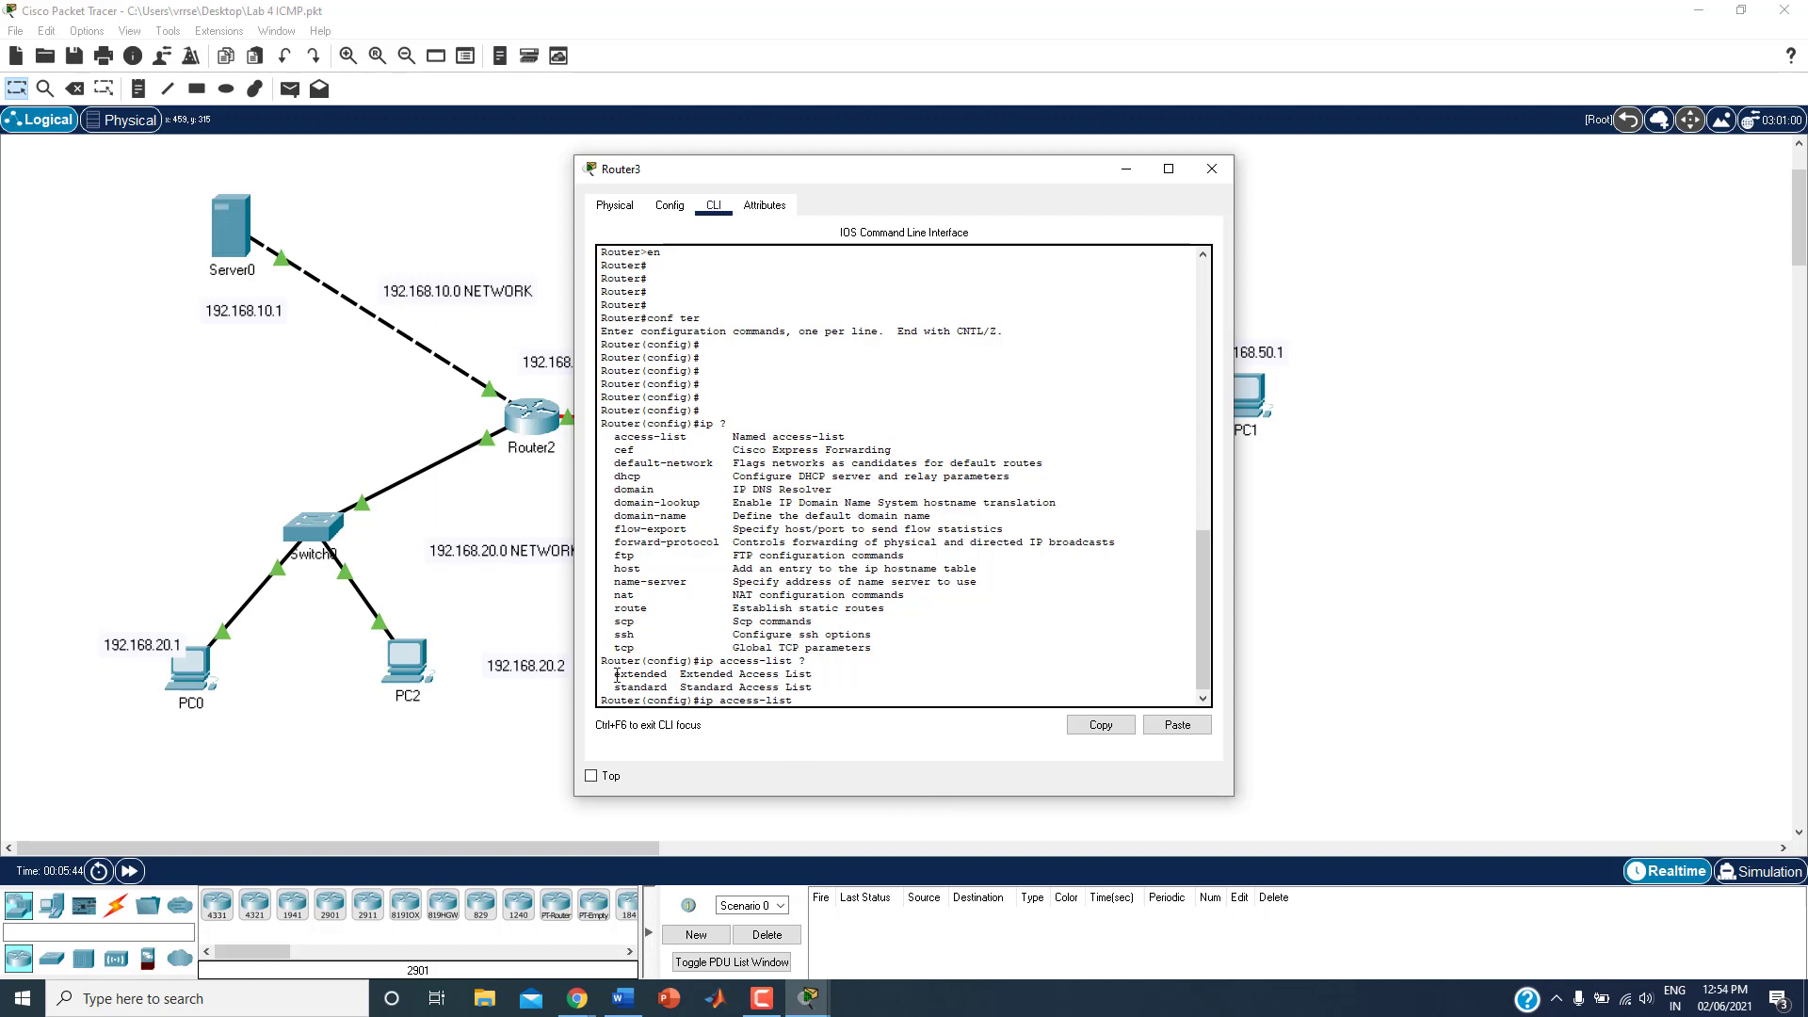
{"action": "left_click_drag", "start_coordinate": [617, 674], "coordinate": [671, 667]}
{"action": "double_click", "coordinate": [667, 673]}
{"action": "left_click_drag", "start_coordinate": [622, 689], "coordinate": [649, 688]}
{"action": "left_click_drag", "start_coordinate": [627, 675], "coordinate": [649, 676]}
Step: Add the extended type to the ip access-list command and list the ways to identify the list
{"action": "left_click", "coordinate": [827, 698]}
{"action": "type", "text": "ex"}
{"action": "type", "text": "tend"}
{"action": "type", "text": "ded"}
{"action": "type", "text": " ?"}
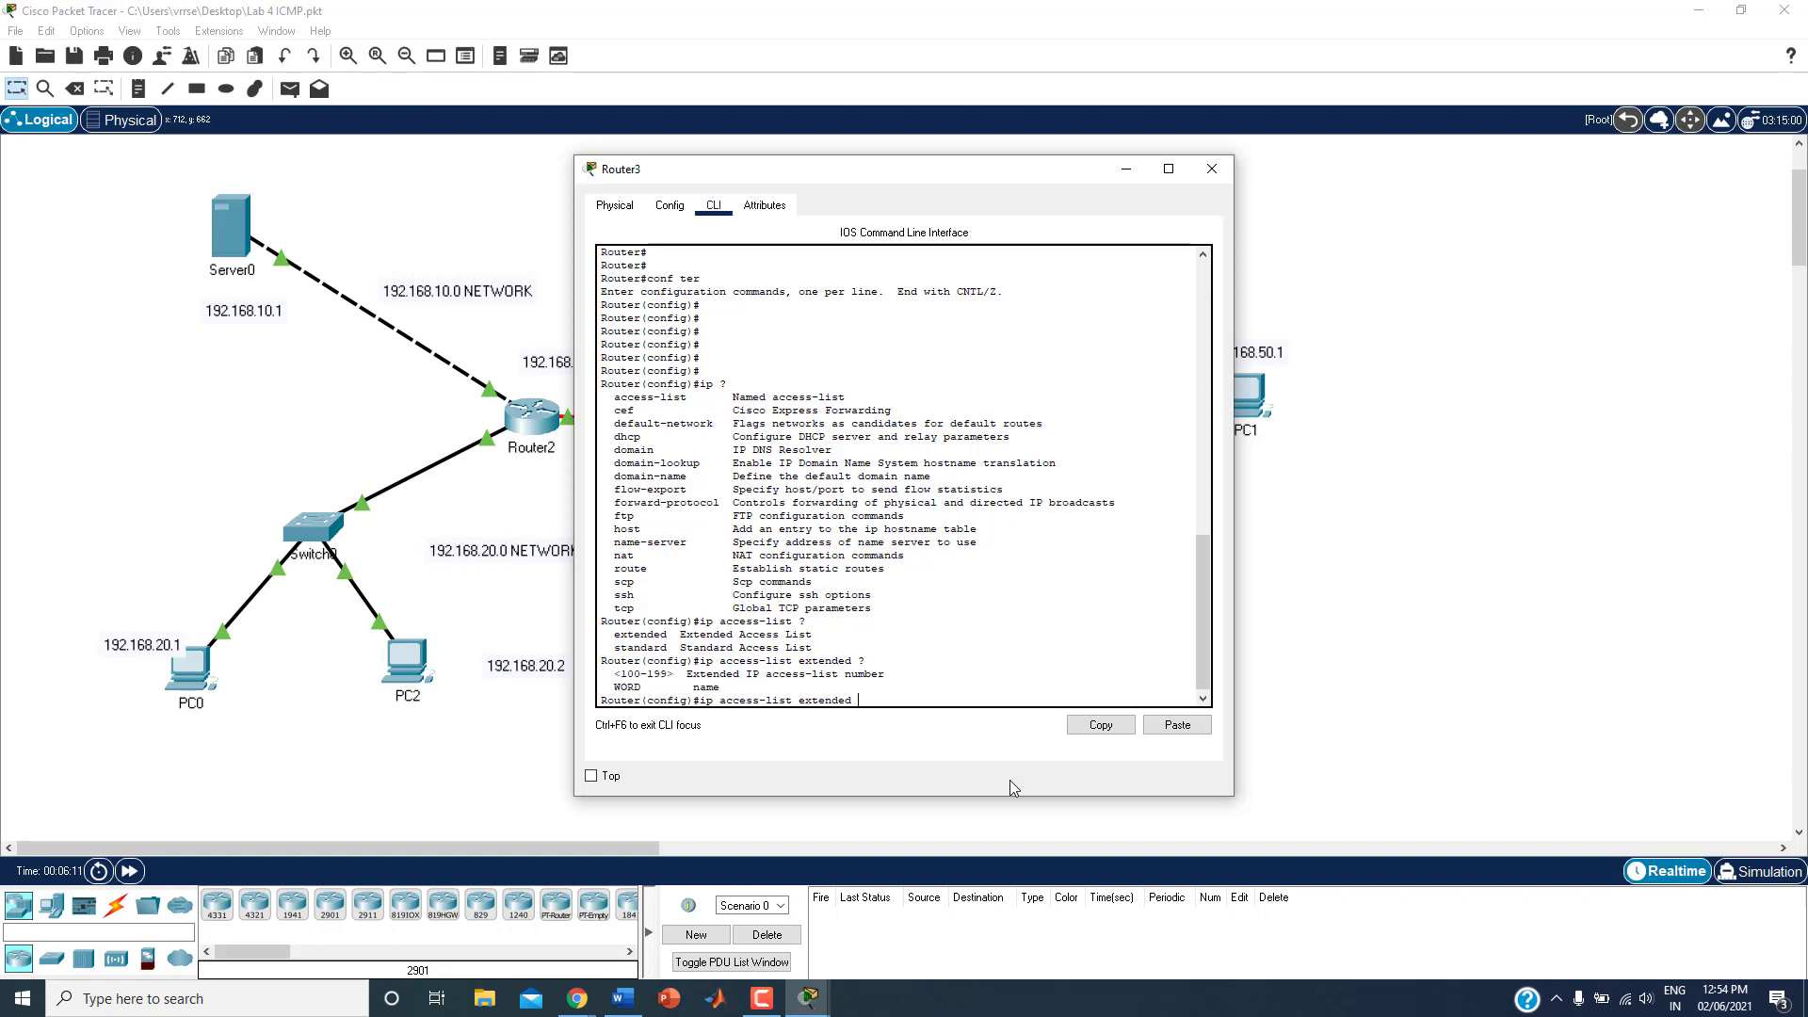
Step: Create the extended access list named icmpblock and enter its configuration mode
{"action": "type", "text": "icmpblock"}
{"action": "key", "text": "Return"}
{"action": "key", "text": "Return"}
{"action": "key", "text": "Return"}
{"action": "key", "text": "Return"}
{"action": "key", "text": "Return"}
{"action": "key", "text": "Return"}
{"action": "key", "text": "Return"}
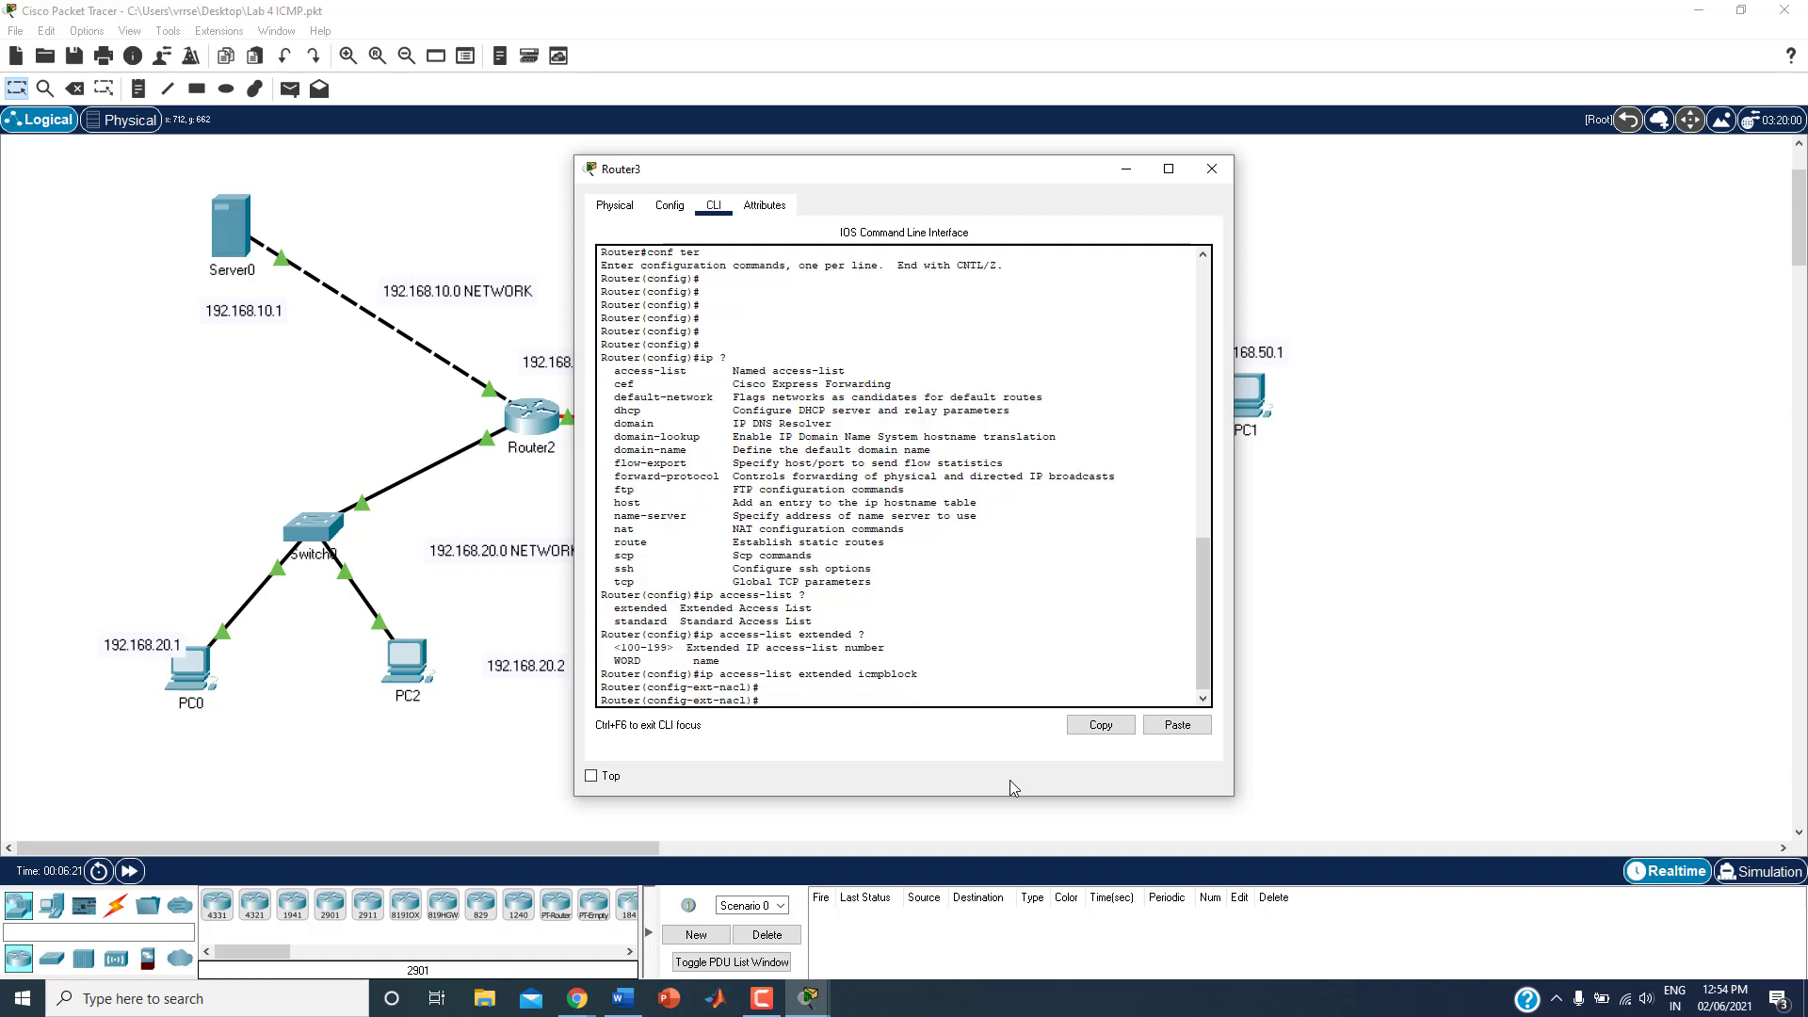
{"action": "key", "text": "Return"}
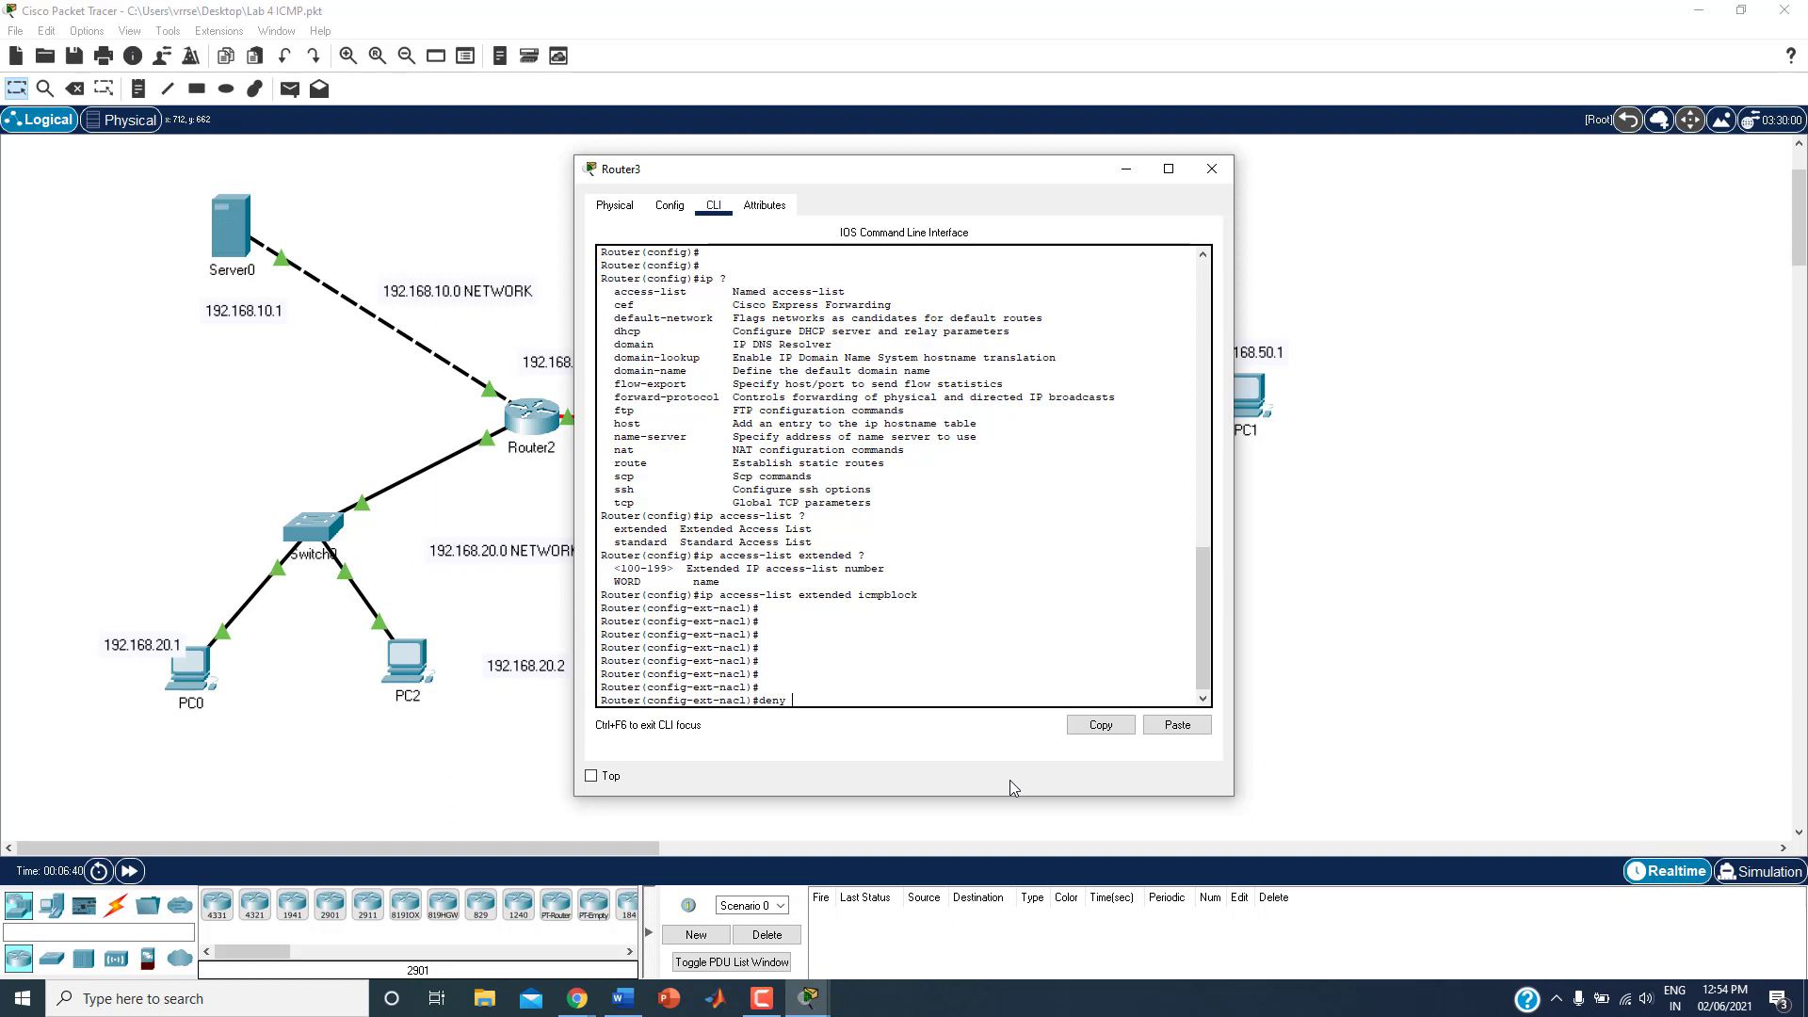
Step: Start a deny rule, list its protocols, choose icmp and list the source address options
{"action": "type", "text": "?"}
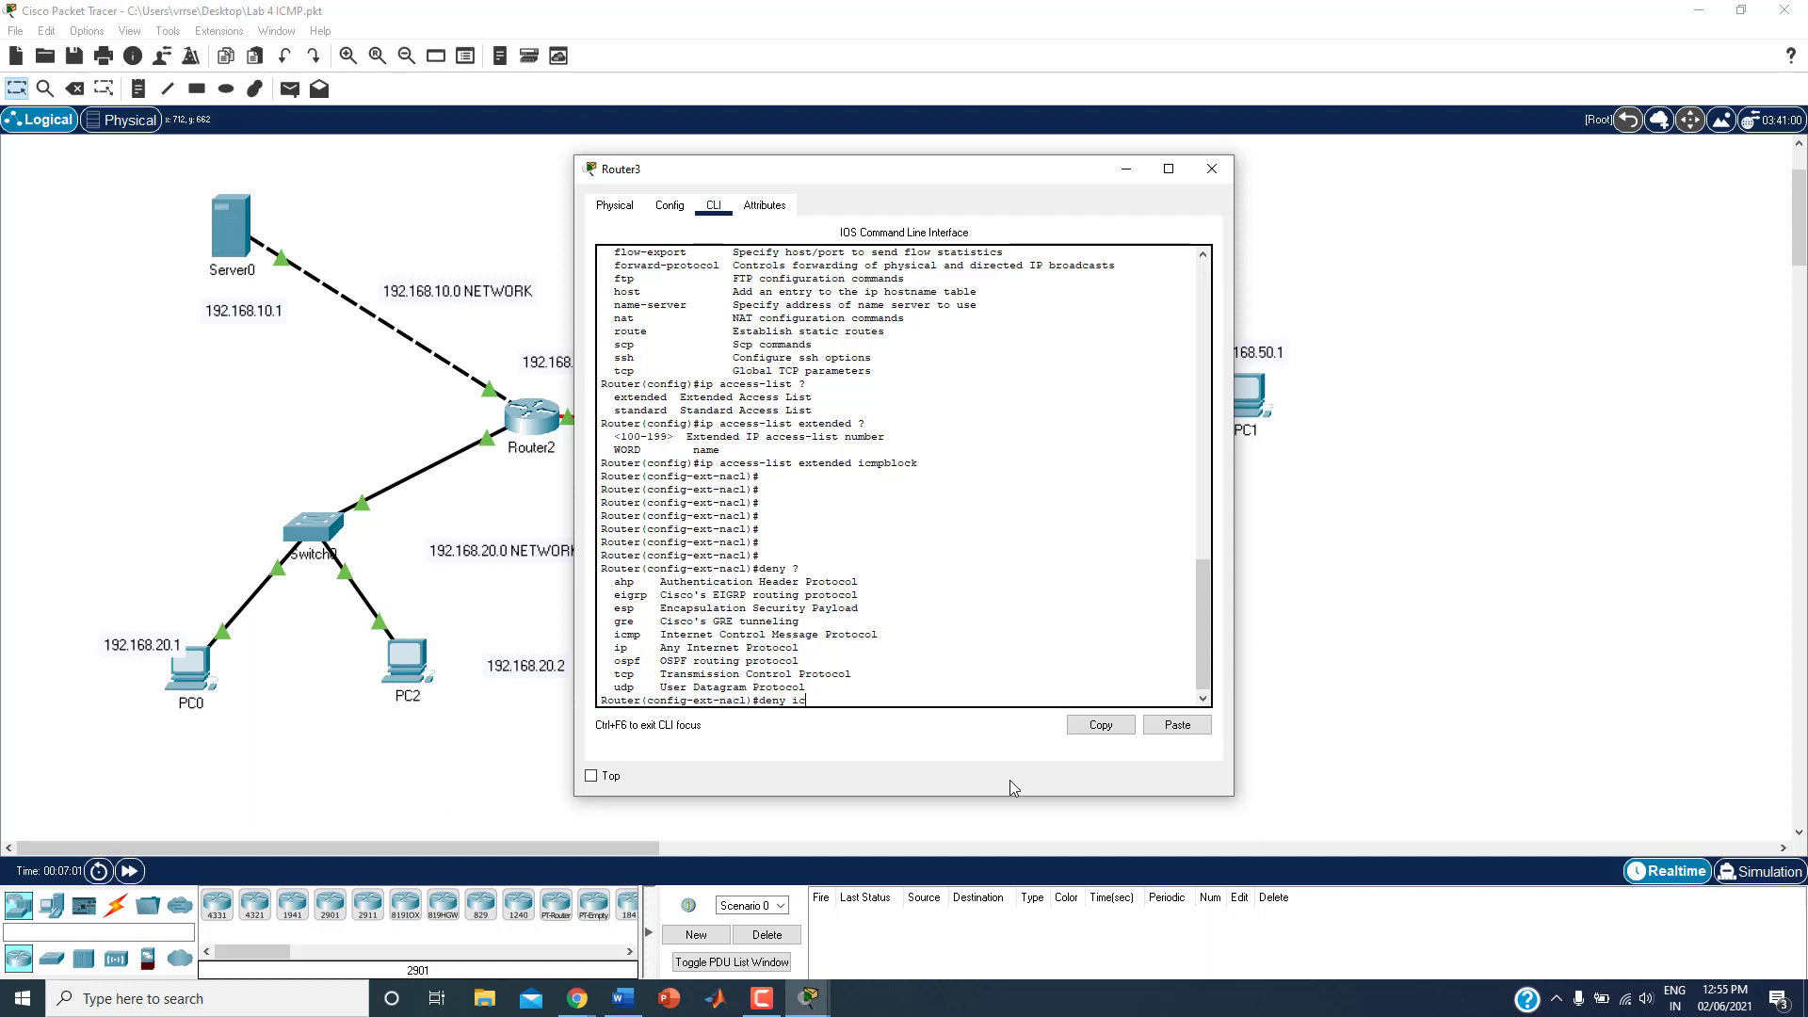
{"action": "type", "text": "icmp ?"}
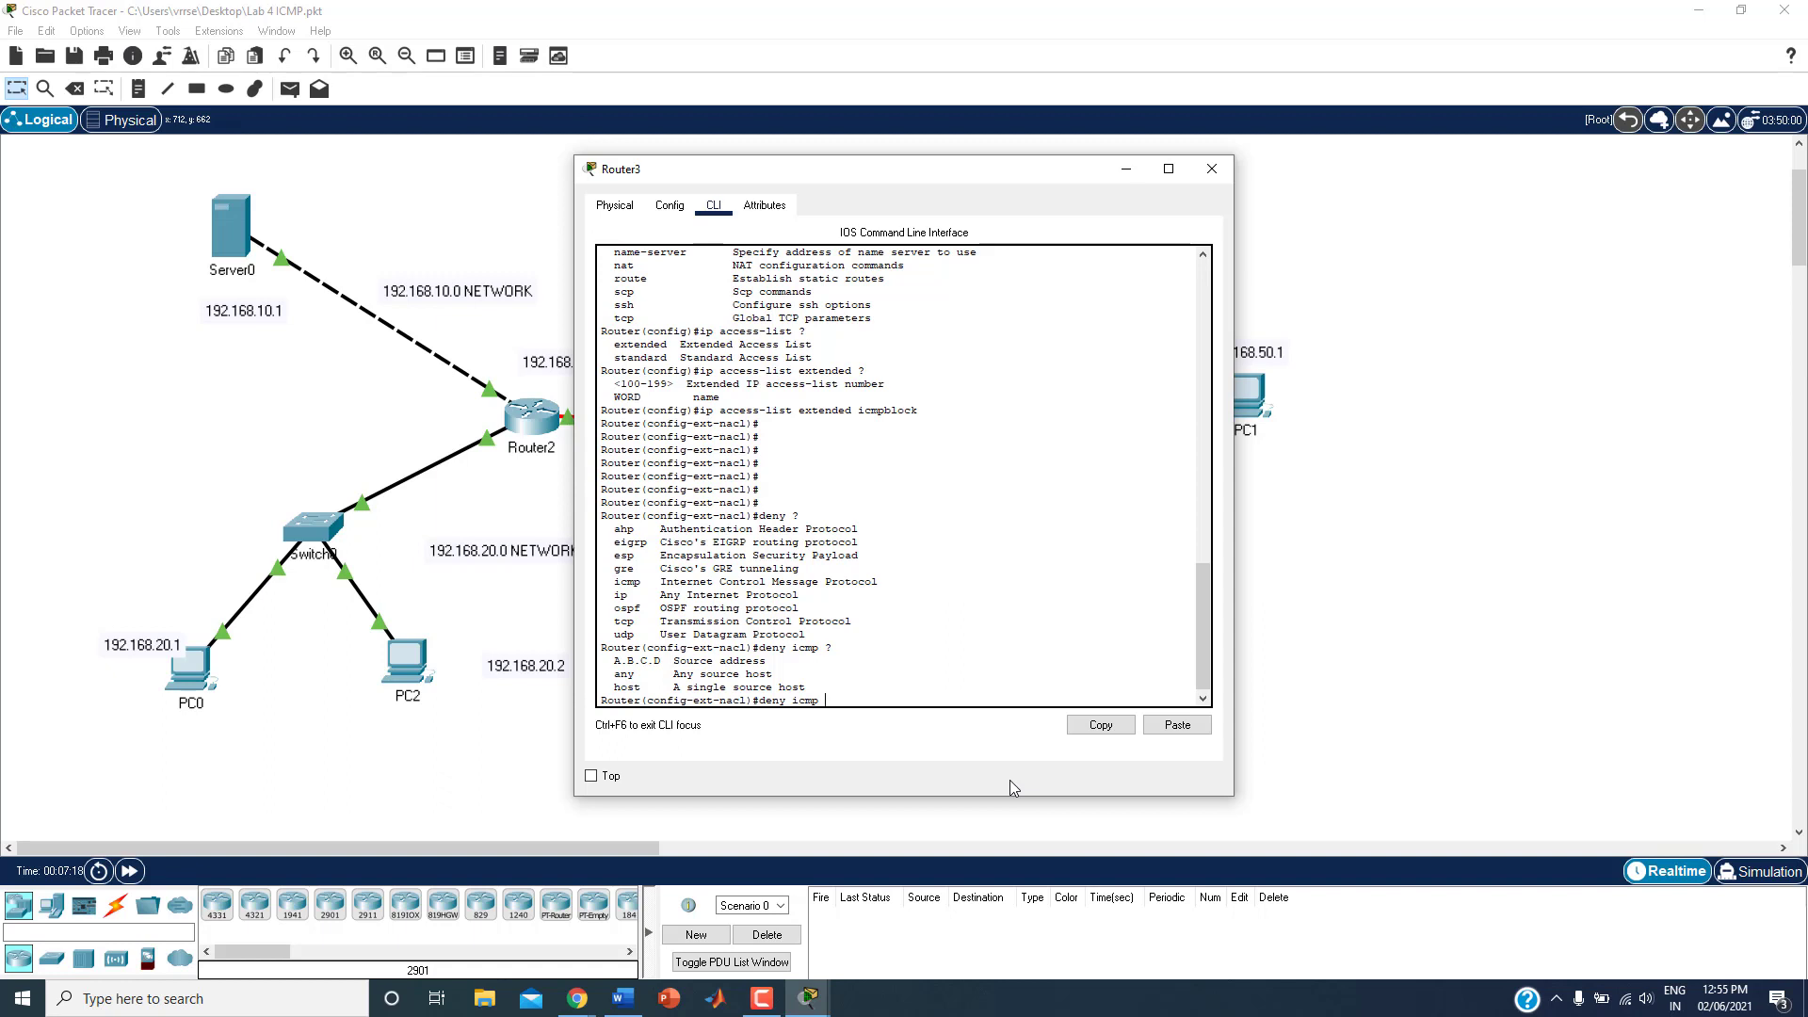
Step: Enter source 192.168.50.1 with wildcard 0.0.0.0 in the deny icmp rule, moving the router window to view the topology
{"action": "left_click_drag", "start_coordinate": [914, 163], "coordinate": [606, 170]}
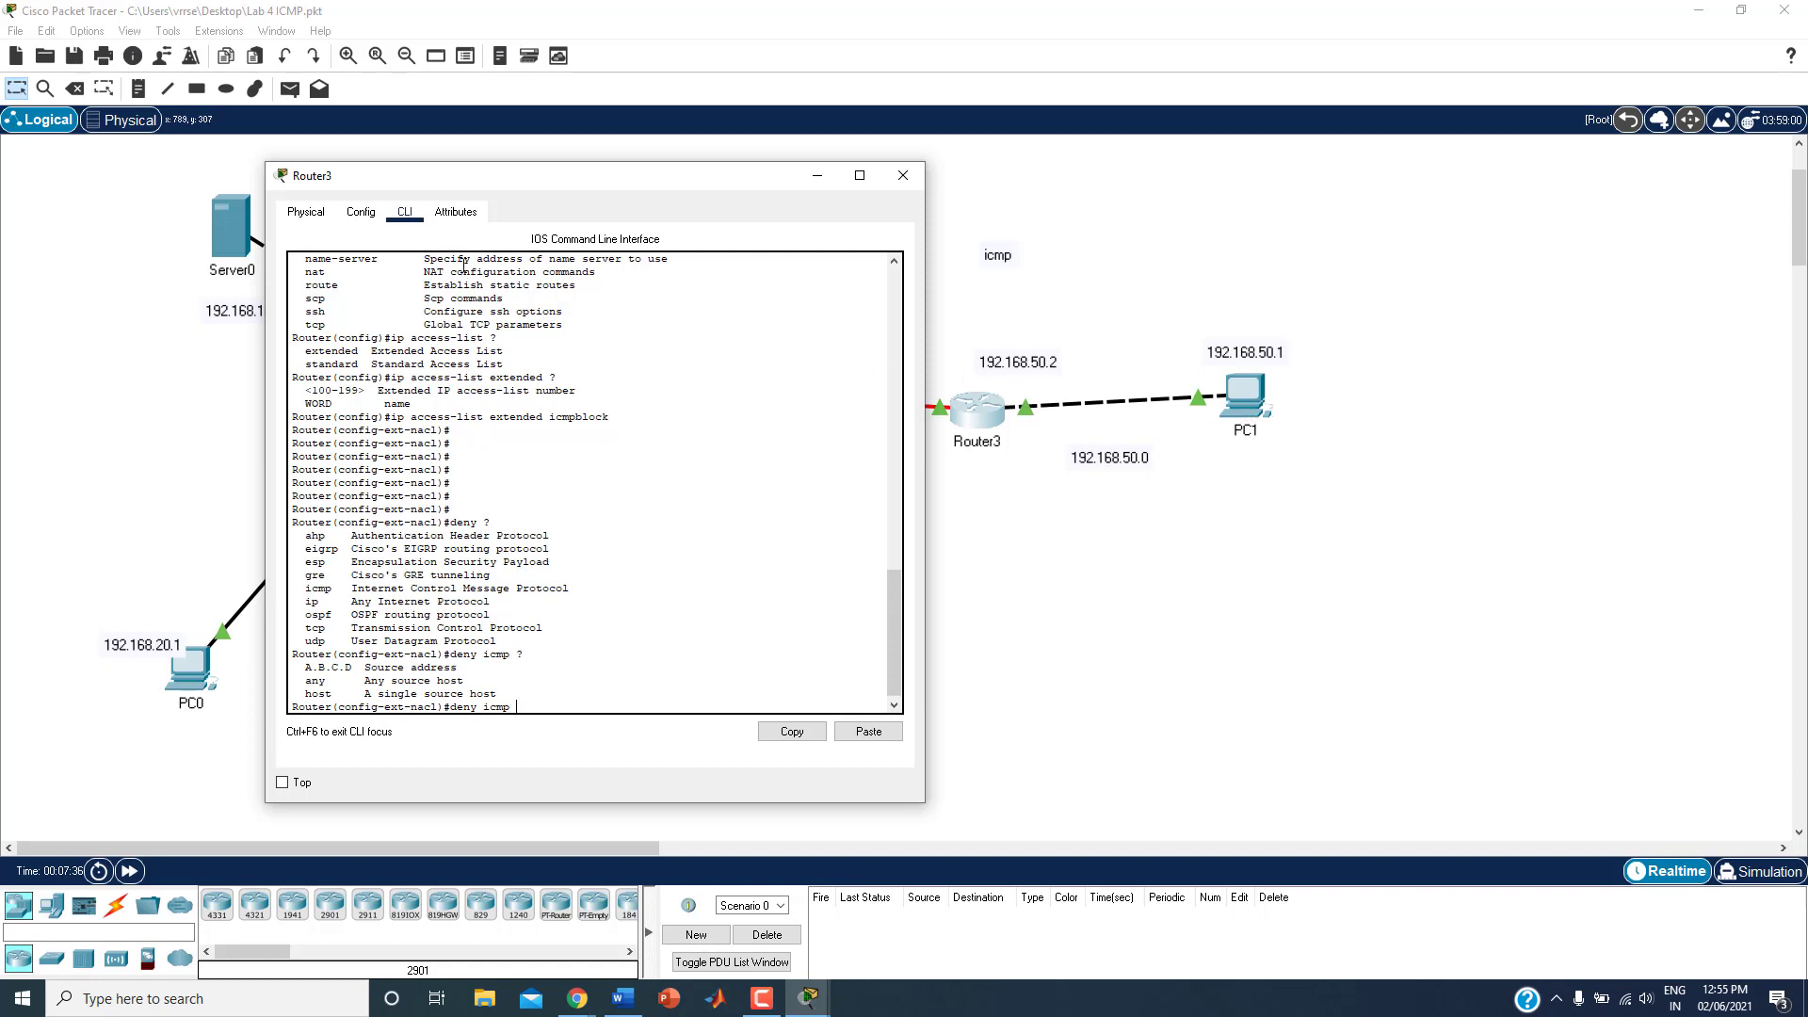
{"action": "left_click_drag", "start_coordinate": [542, 191], "coordinate": [672, 181]}
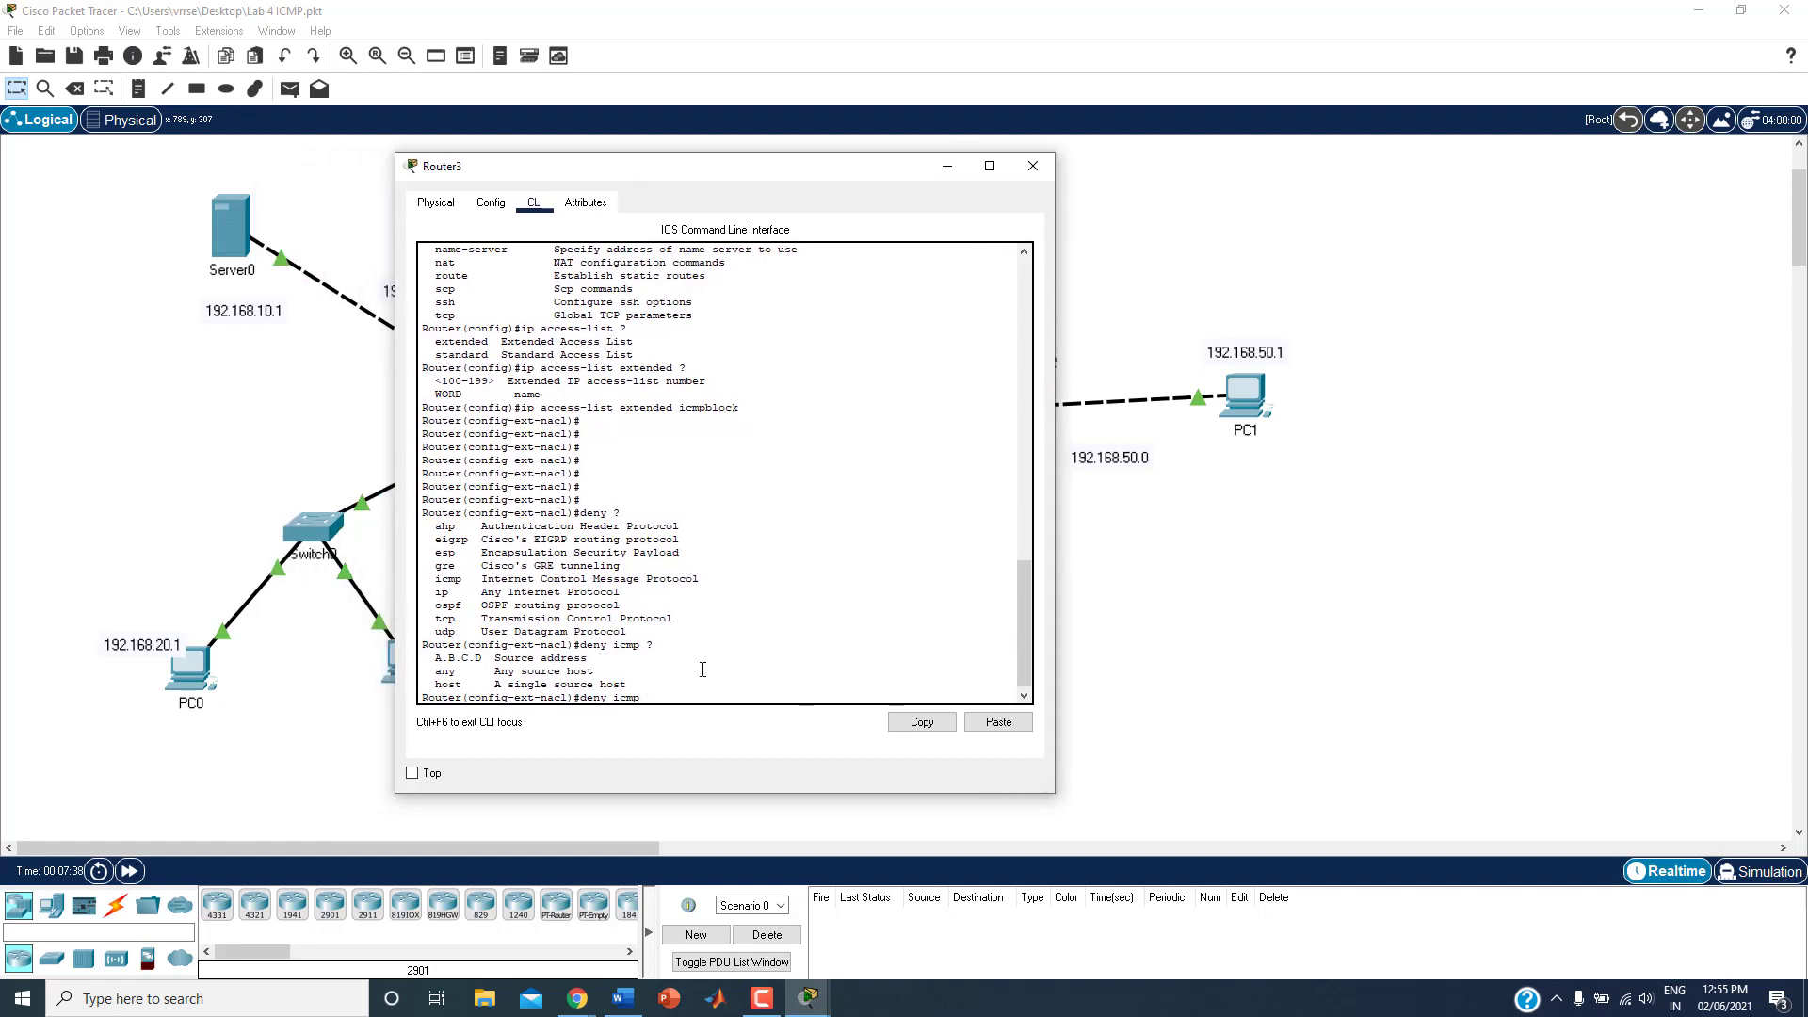
{"action": "type", "text": "192.168.50.1"}
{"action": "type", "text": "0.0.0.0"}
{"action": "left_click", "coordinate": [835, 689]}
{"action": "left_click_drag", "start_coordinate": [670, 171], "coordinate": [1065, 209]}
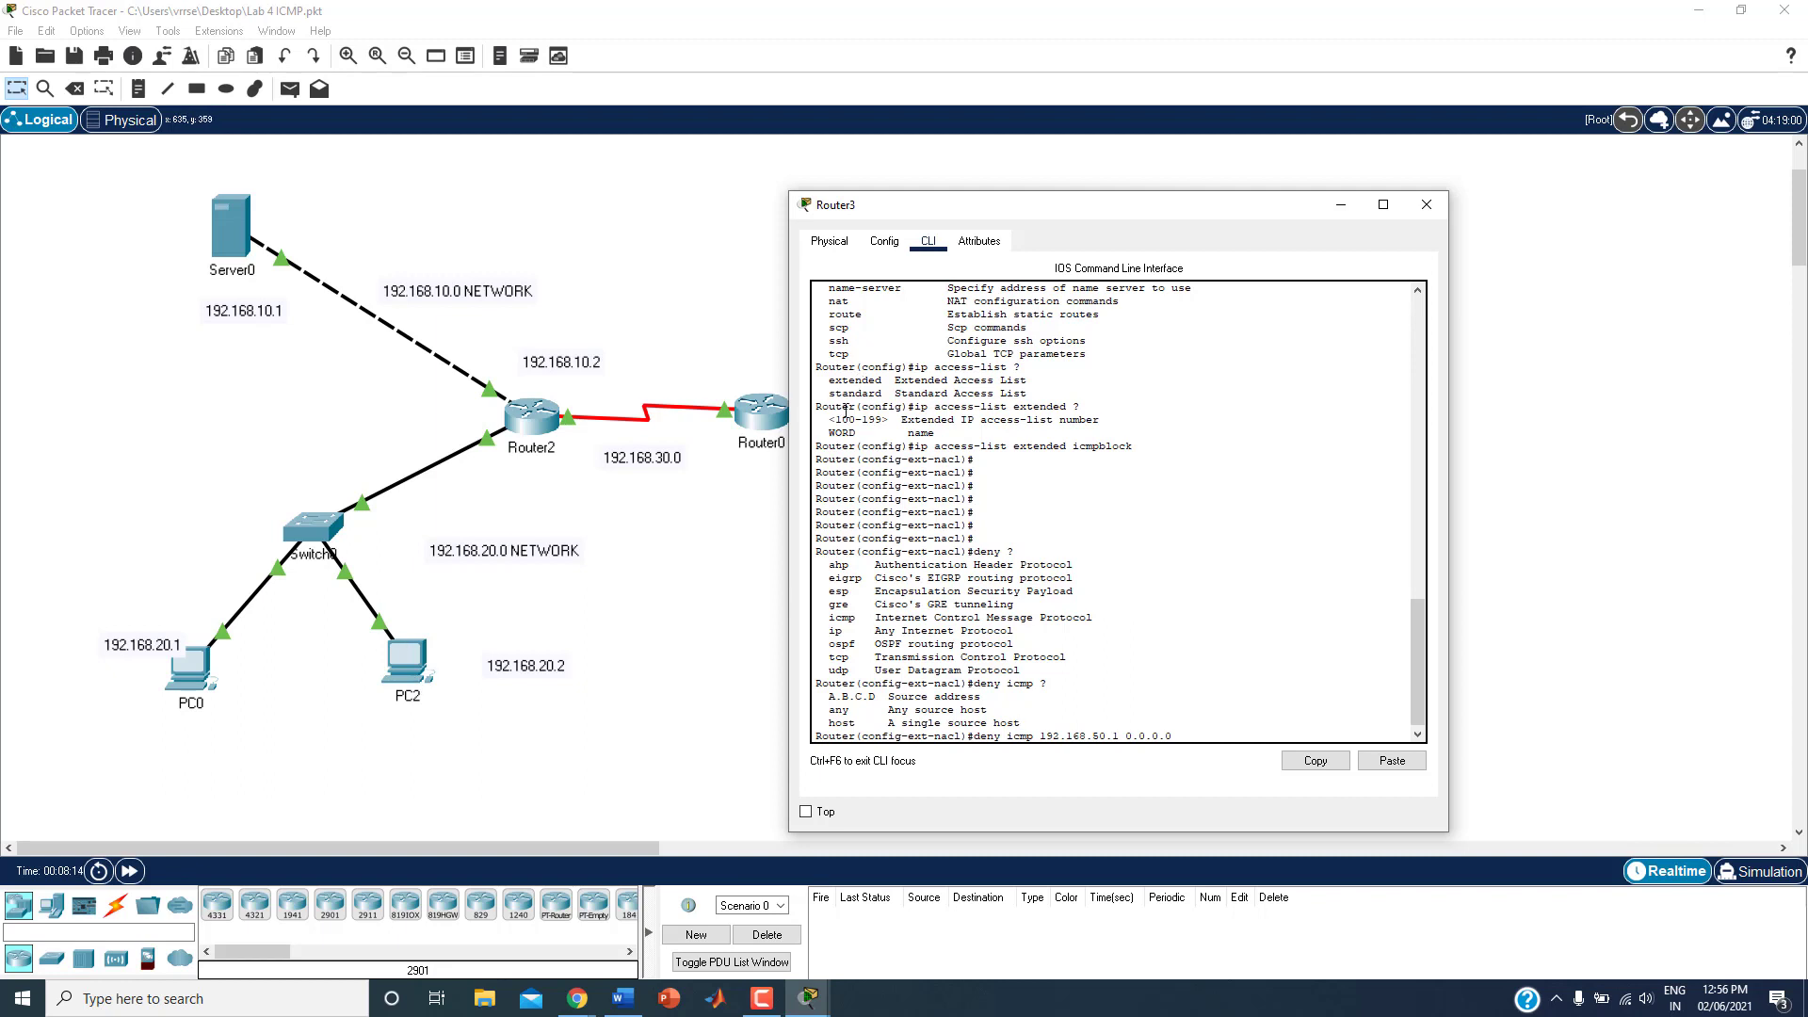
{"action": "left_click_drag", "start_coordinate": [1150, 205], "coordinate": [780, 157]}
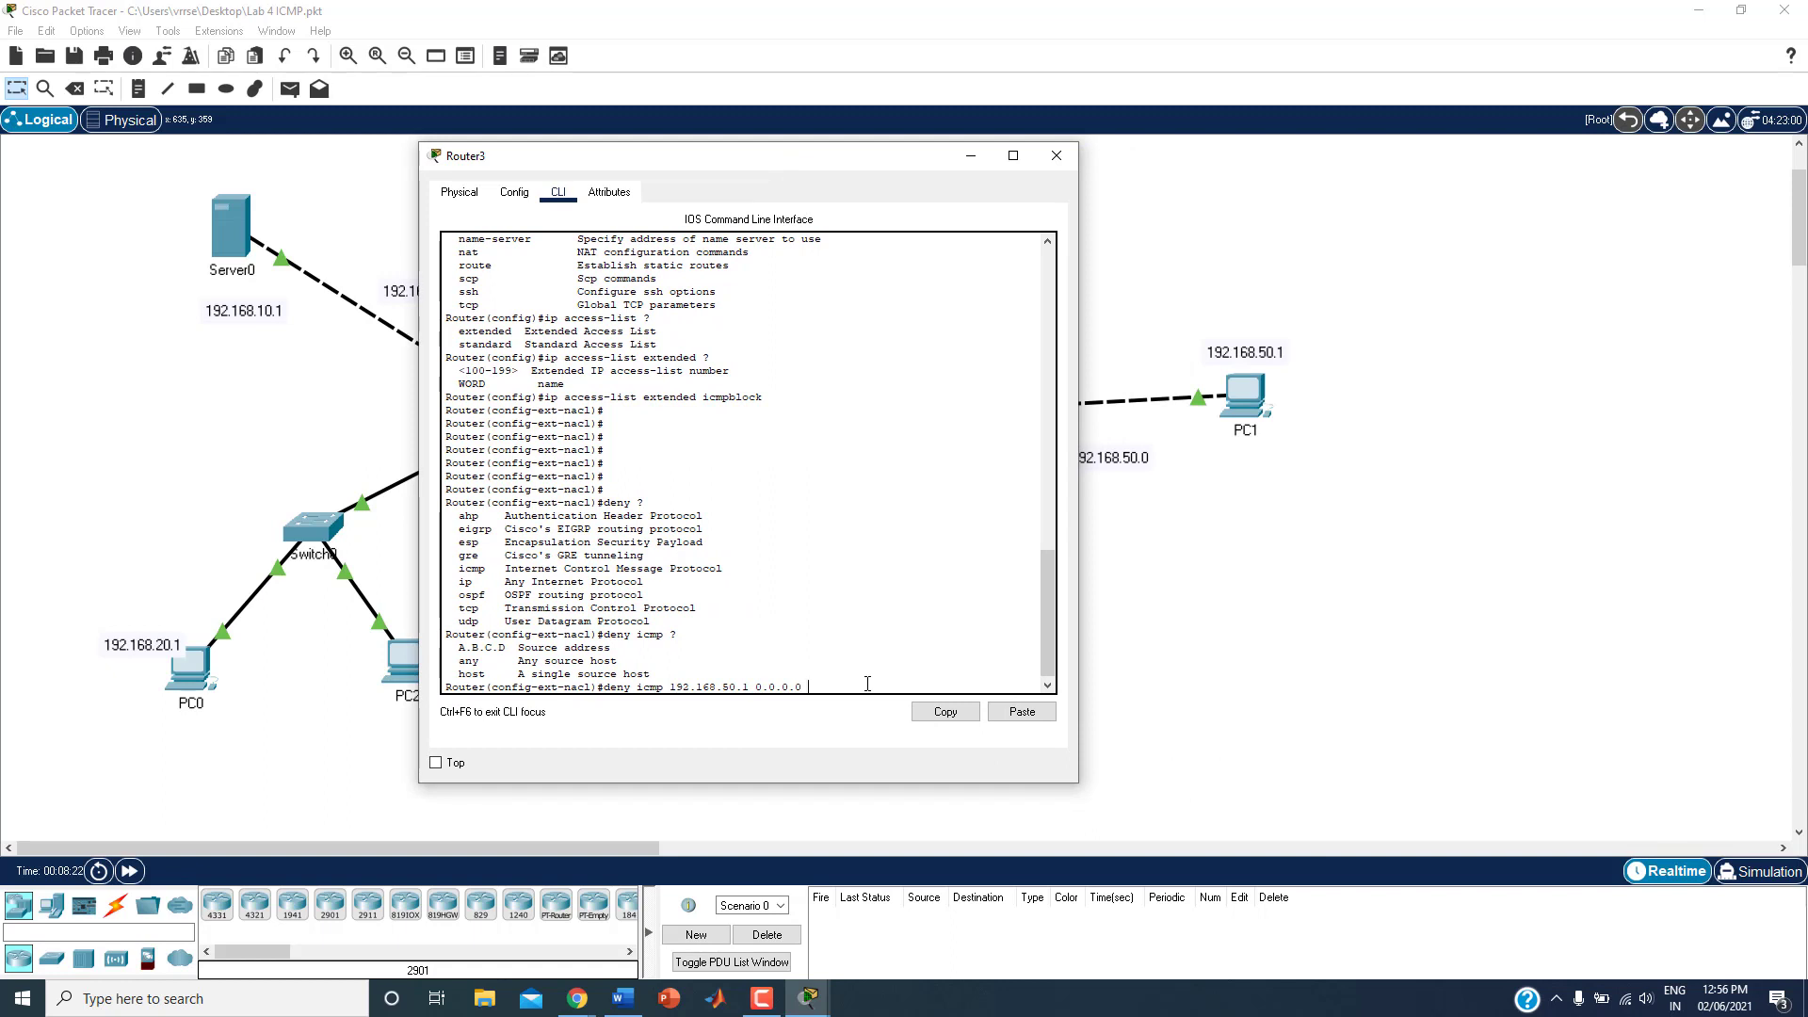
Step: List the destination options, set the destination to any, and list the ICMP message types, highlighting echo-reply
{"action": "type", "text": "?"}
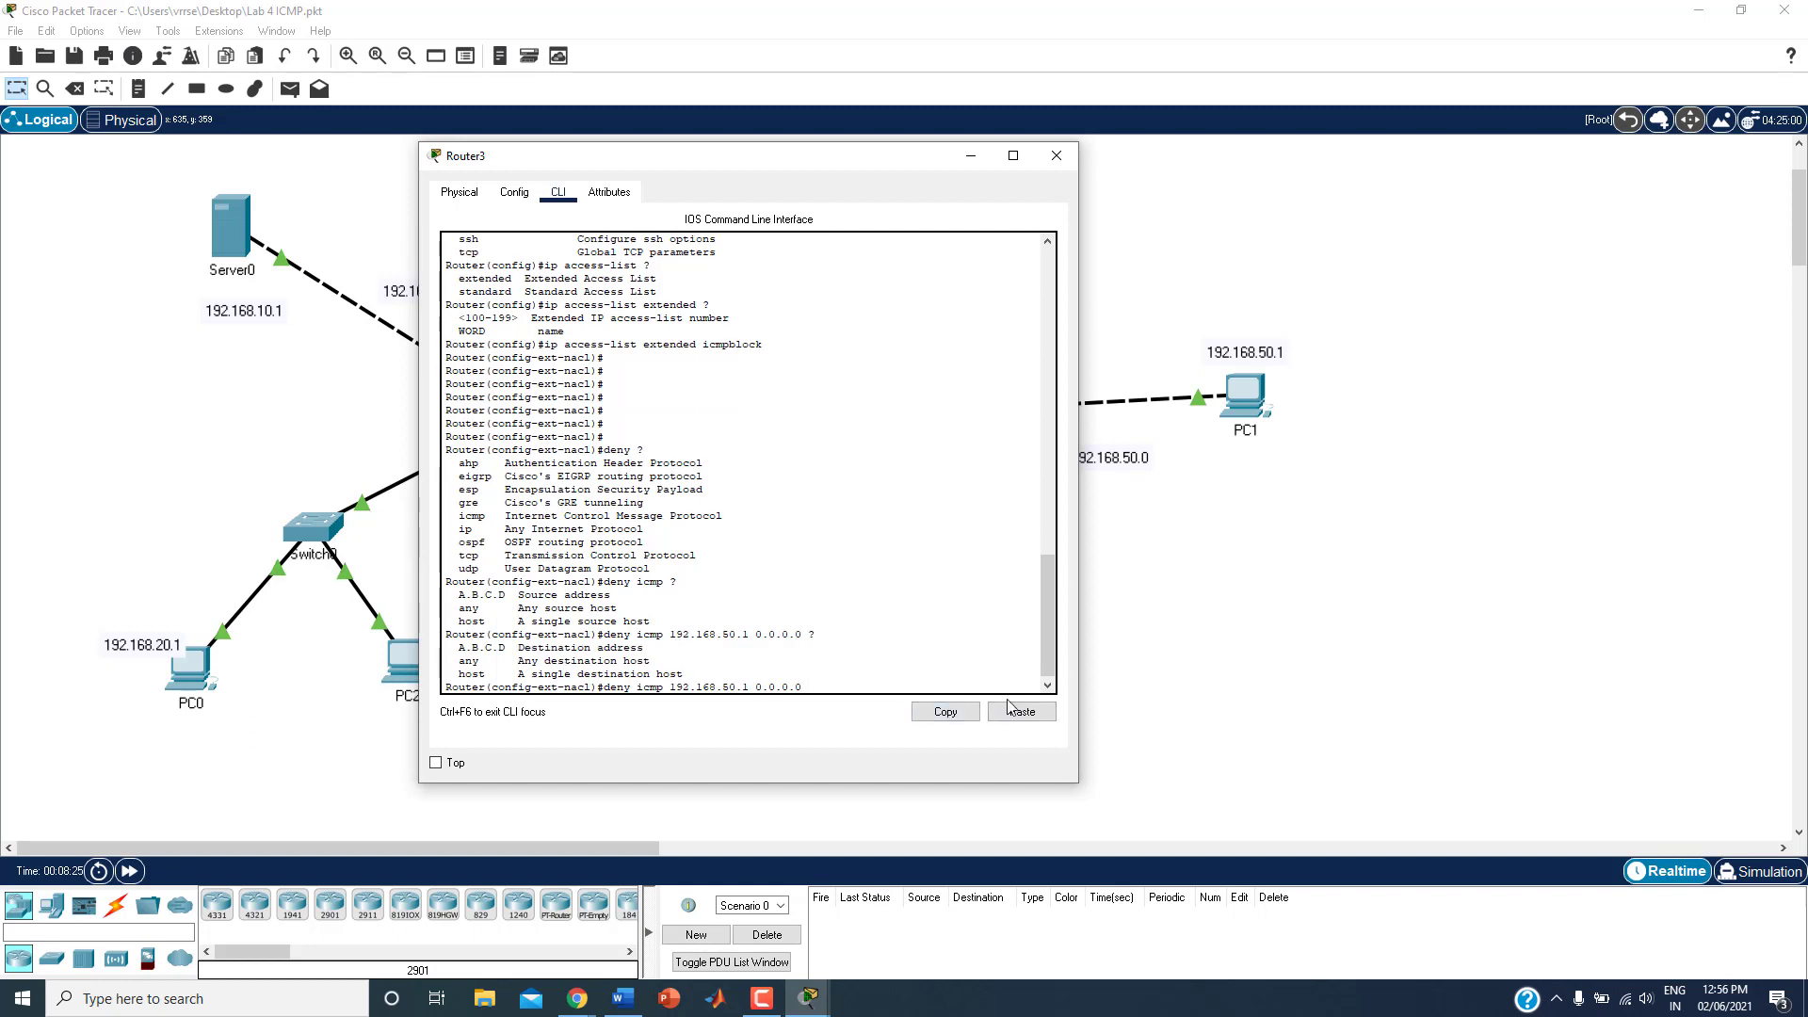
{"action": "type", "text": "a"}
{"action": "type", "text": "?"}
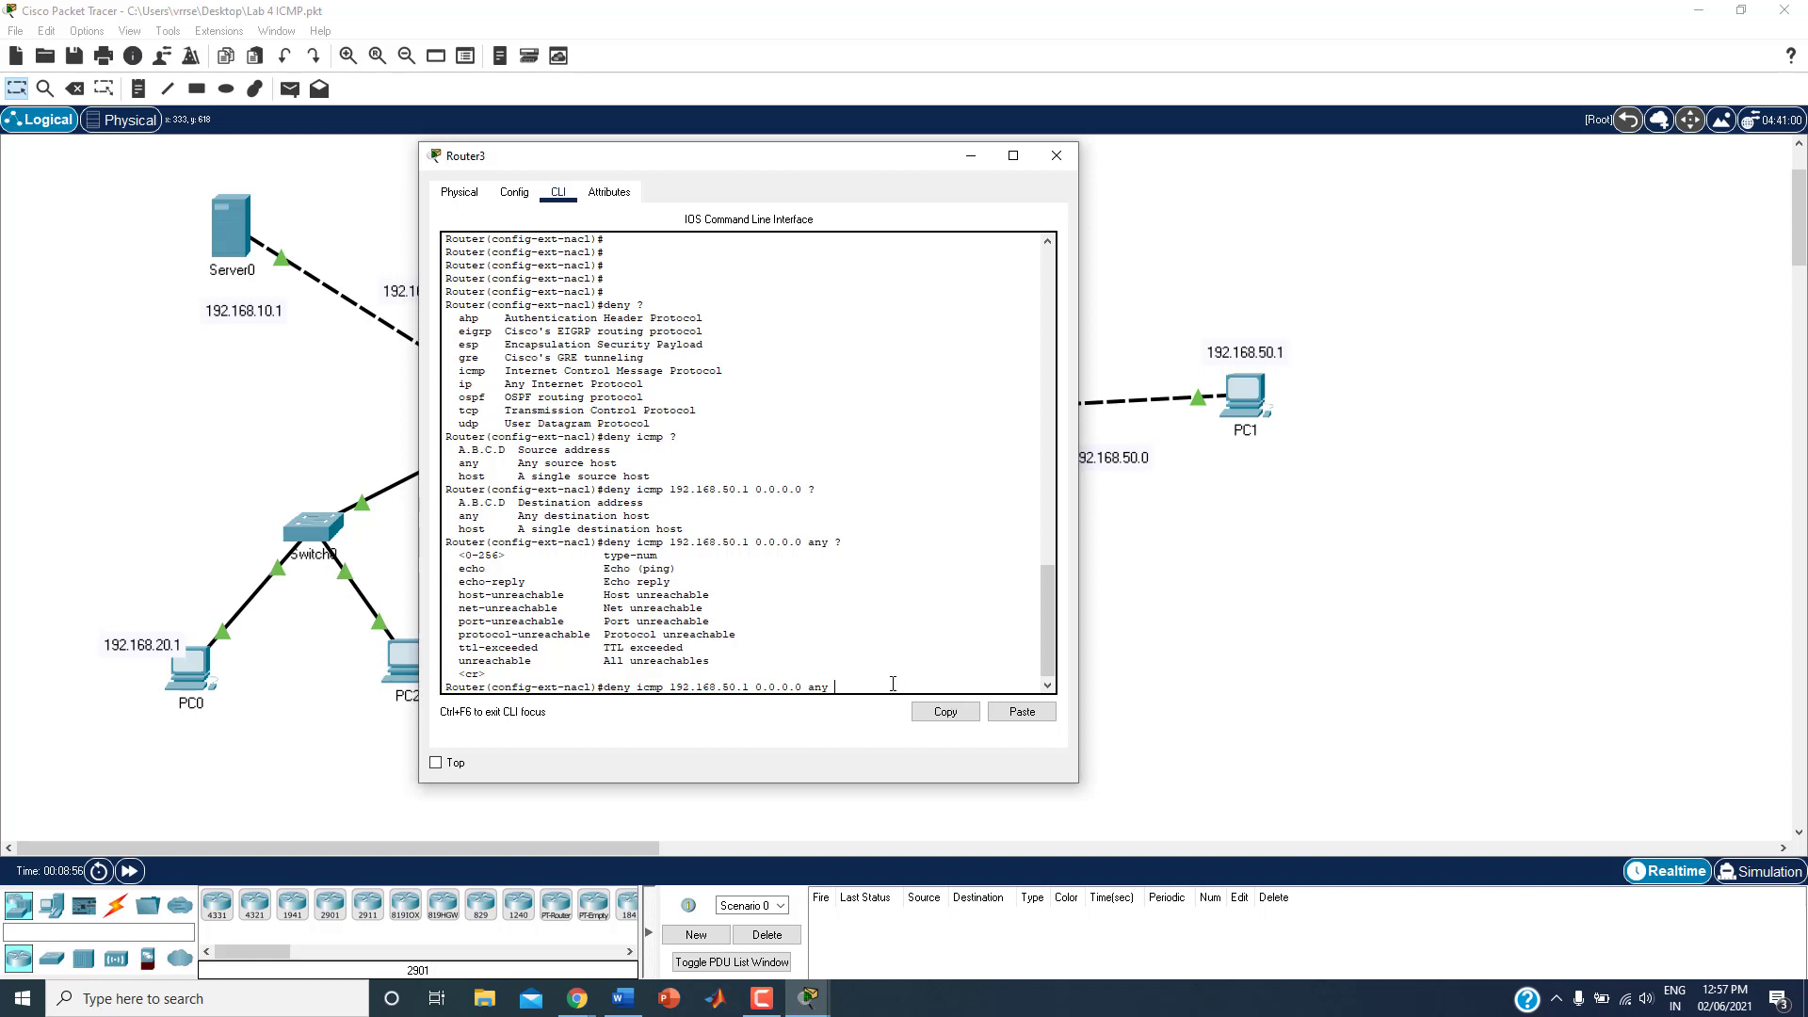
{"action": "double_click", "coordinate": [492, 582]}
Step: Complete and submit the rule deny icmp 192.168.50.1 0.0.0.0 any echo-reply, and highlight its message type
{"action": "left_click", "coordinate": [873, 677]}
{"action": "type", "text": "echo-reply"}
{"action": "key", "text": "Return"}
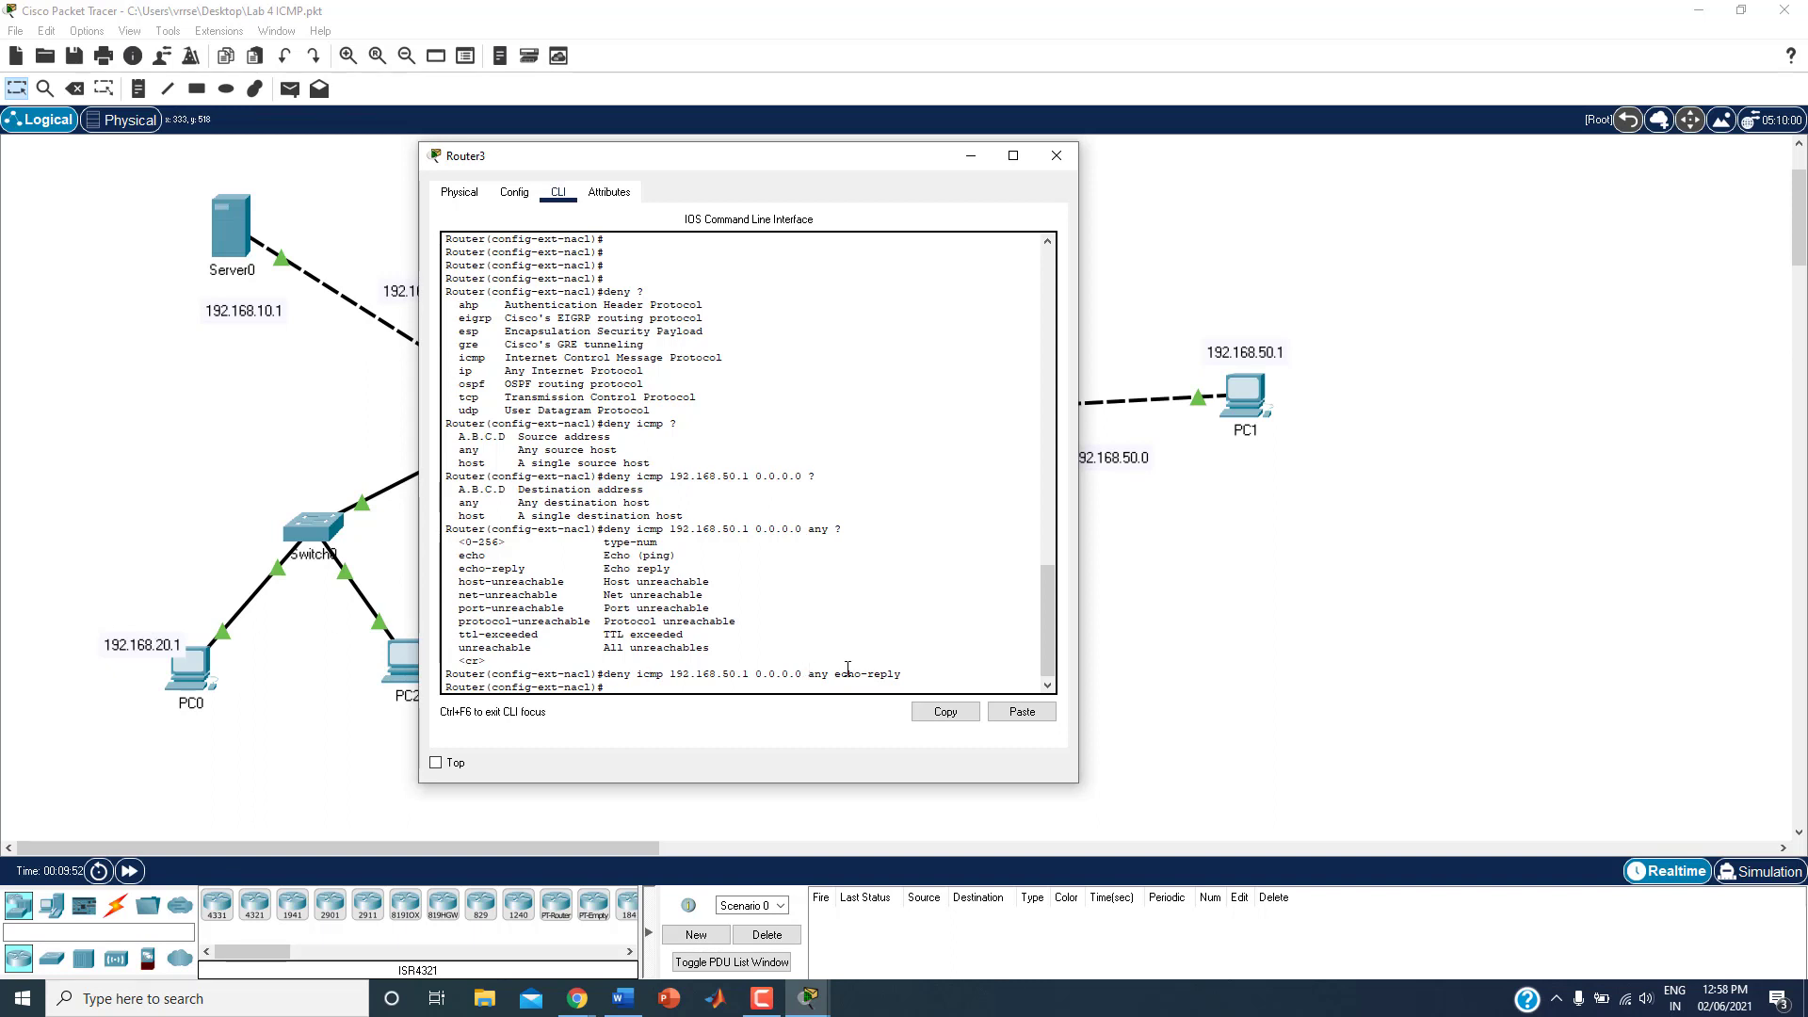
{"action": "left_click_drag", "start_coordinate": [839, 673], "coordinate": [891, 674]}
{"action": "left_click_drag", "start_coordinate": [454, 568], "coordinate": [675, 571]}
Step: Add the rule permit ip any any to the icmpblock access list
{"action": "left_click", "coordinate": [697, 686]}
{"action": "key", "text": "Return"}
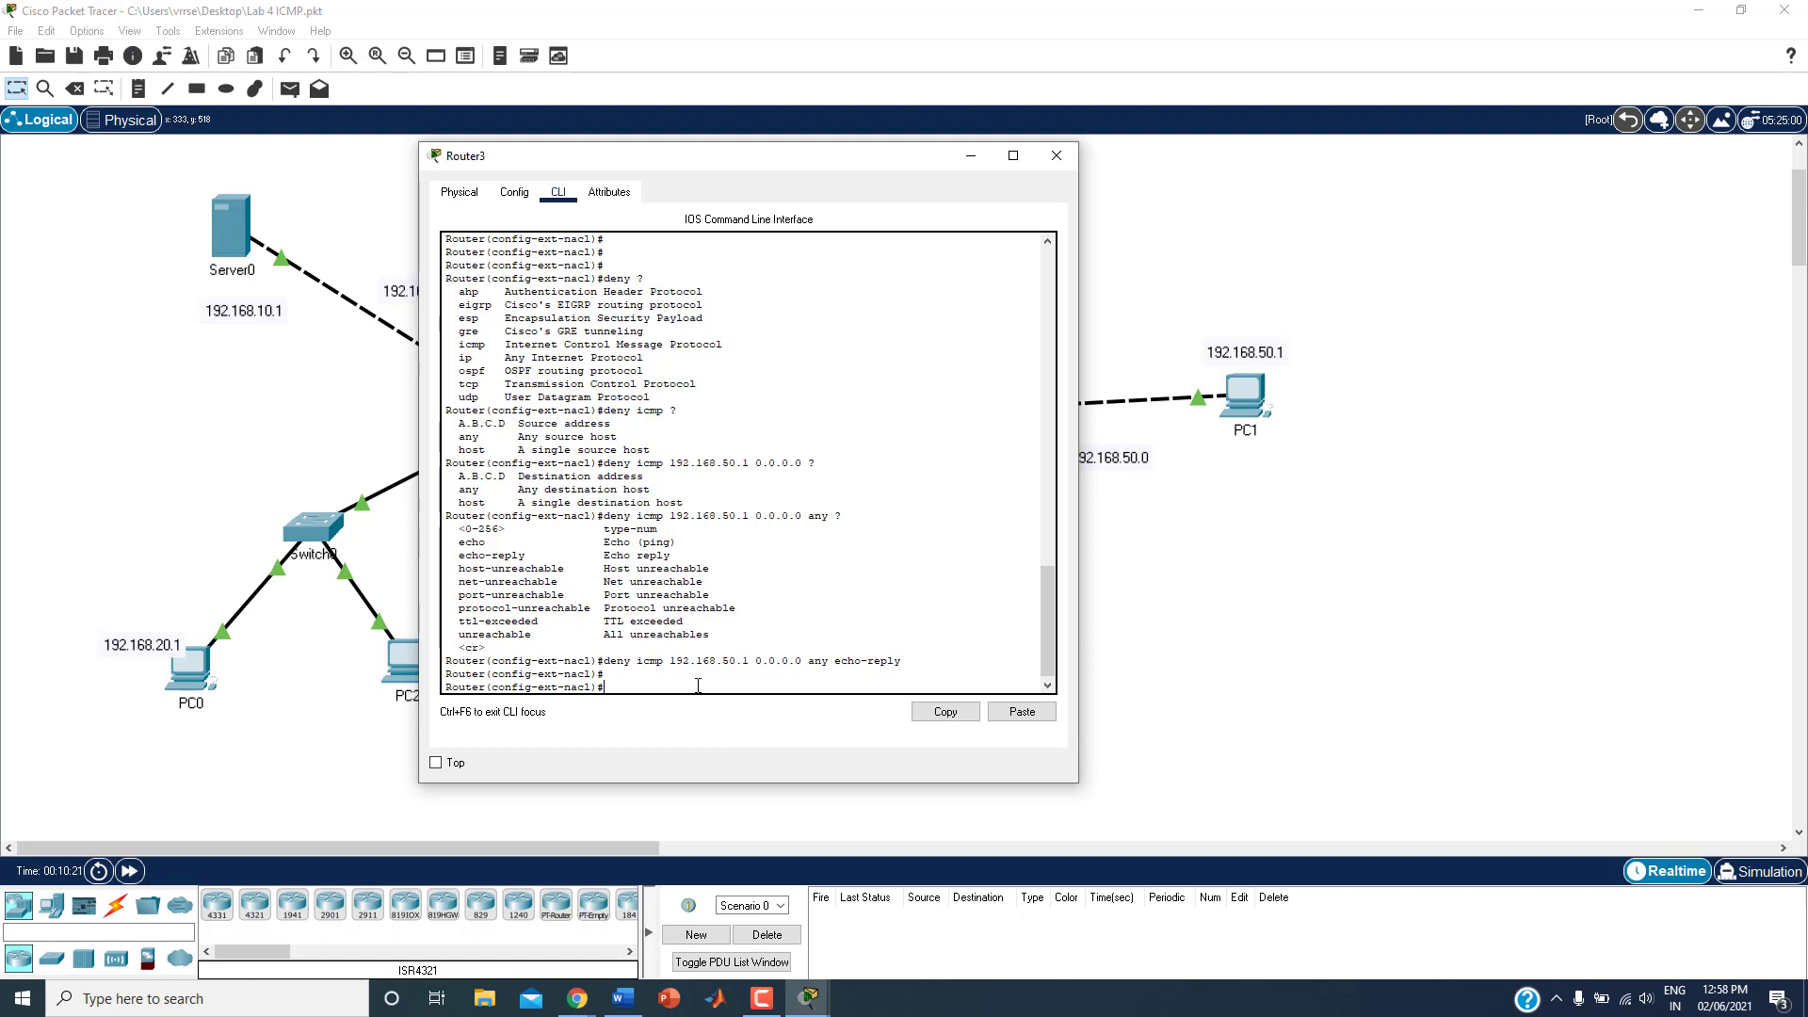
{"action": "type", "text": "permit ip any any"}
{"action": "key", "text": "Return"}
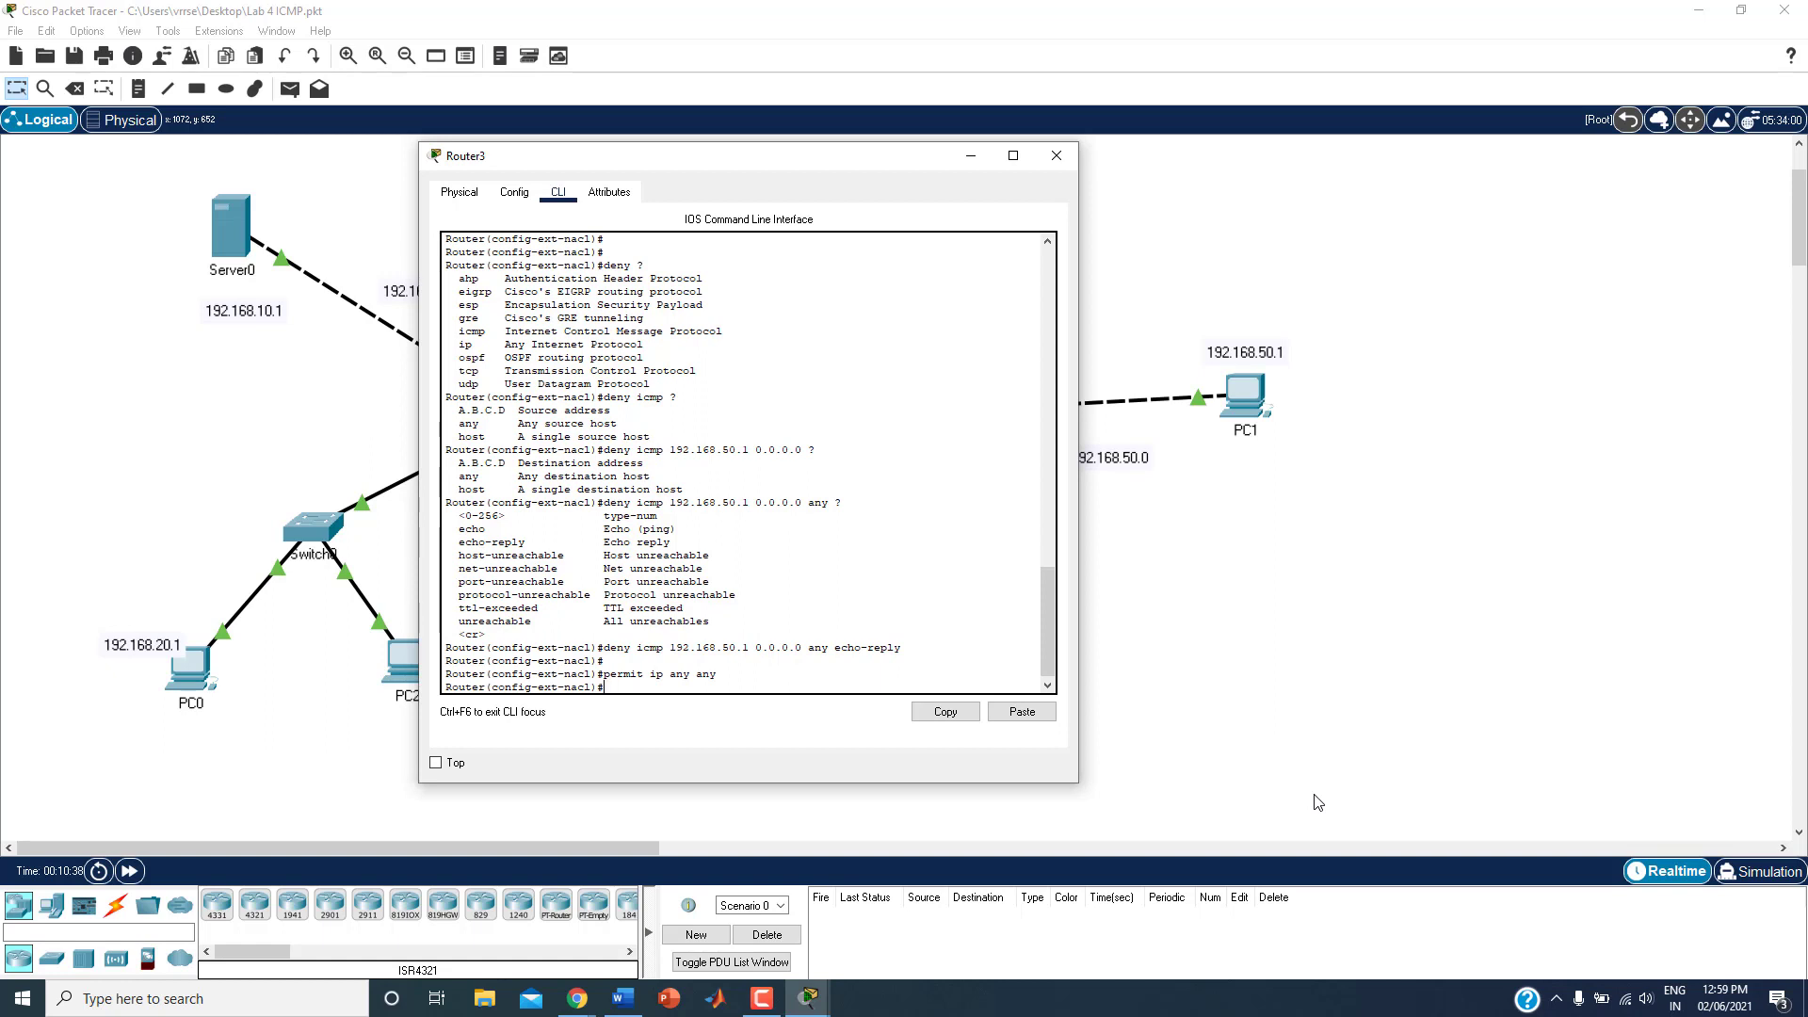
Step: Exit the access list configuration back to Router3's global configuration mode
{"action": "key", "text": "Return"}
{"action": "type", "text": "exit"}
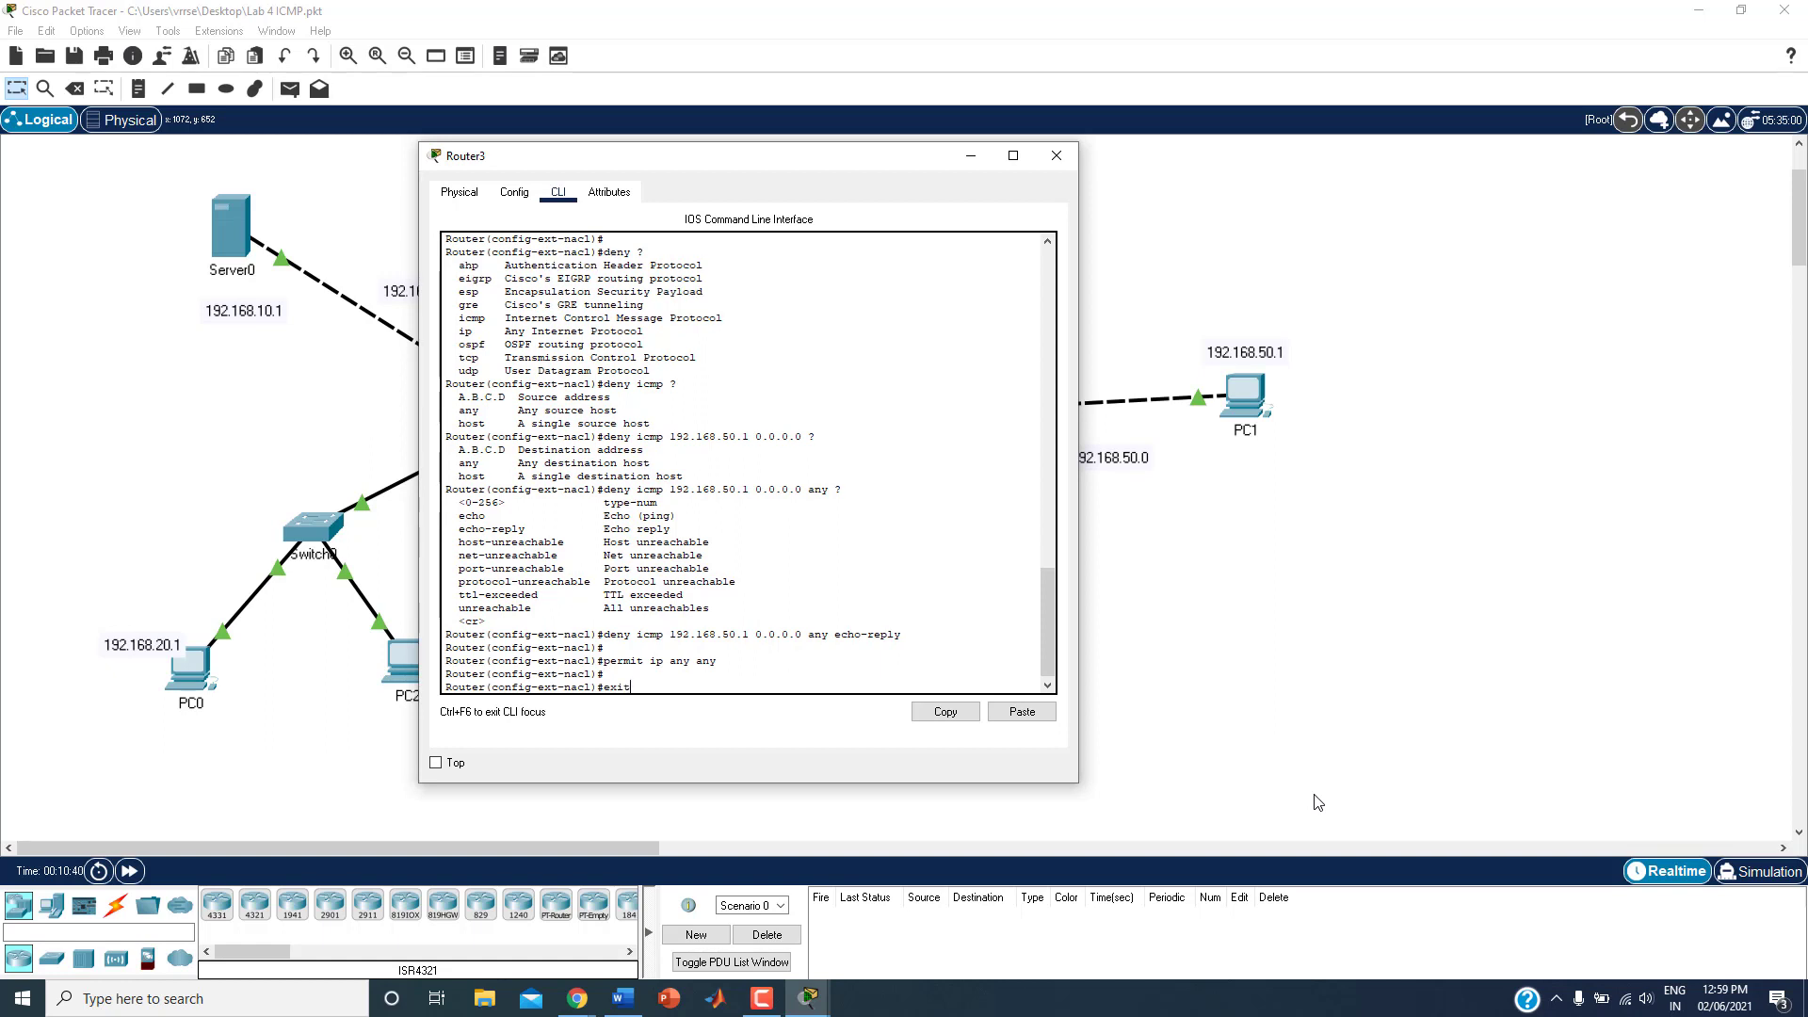
{"action": "key", "text": "Return"}
{"action": "key", "text": "Return"}
{"action": "key", "text": "Return"}
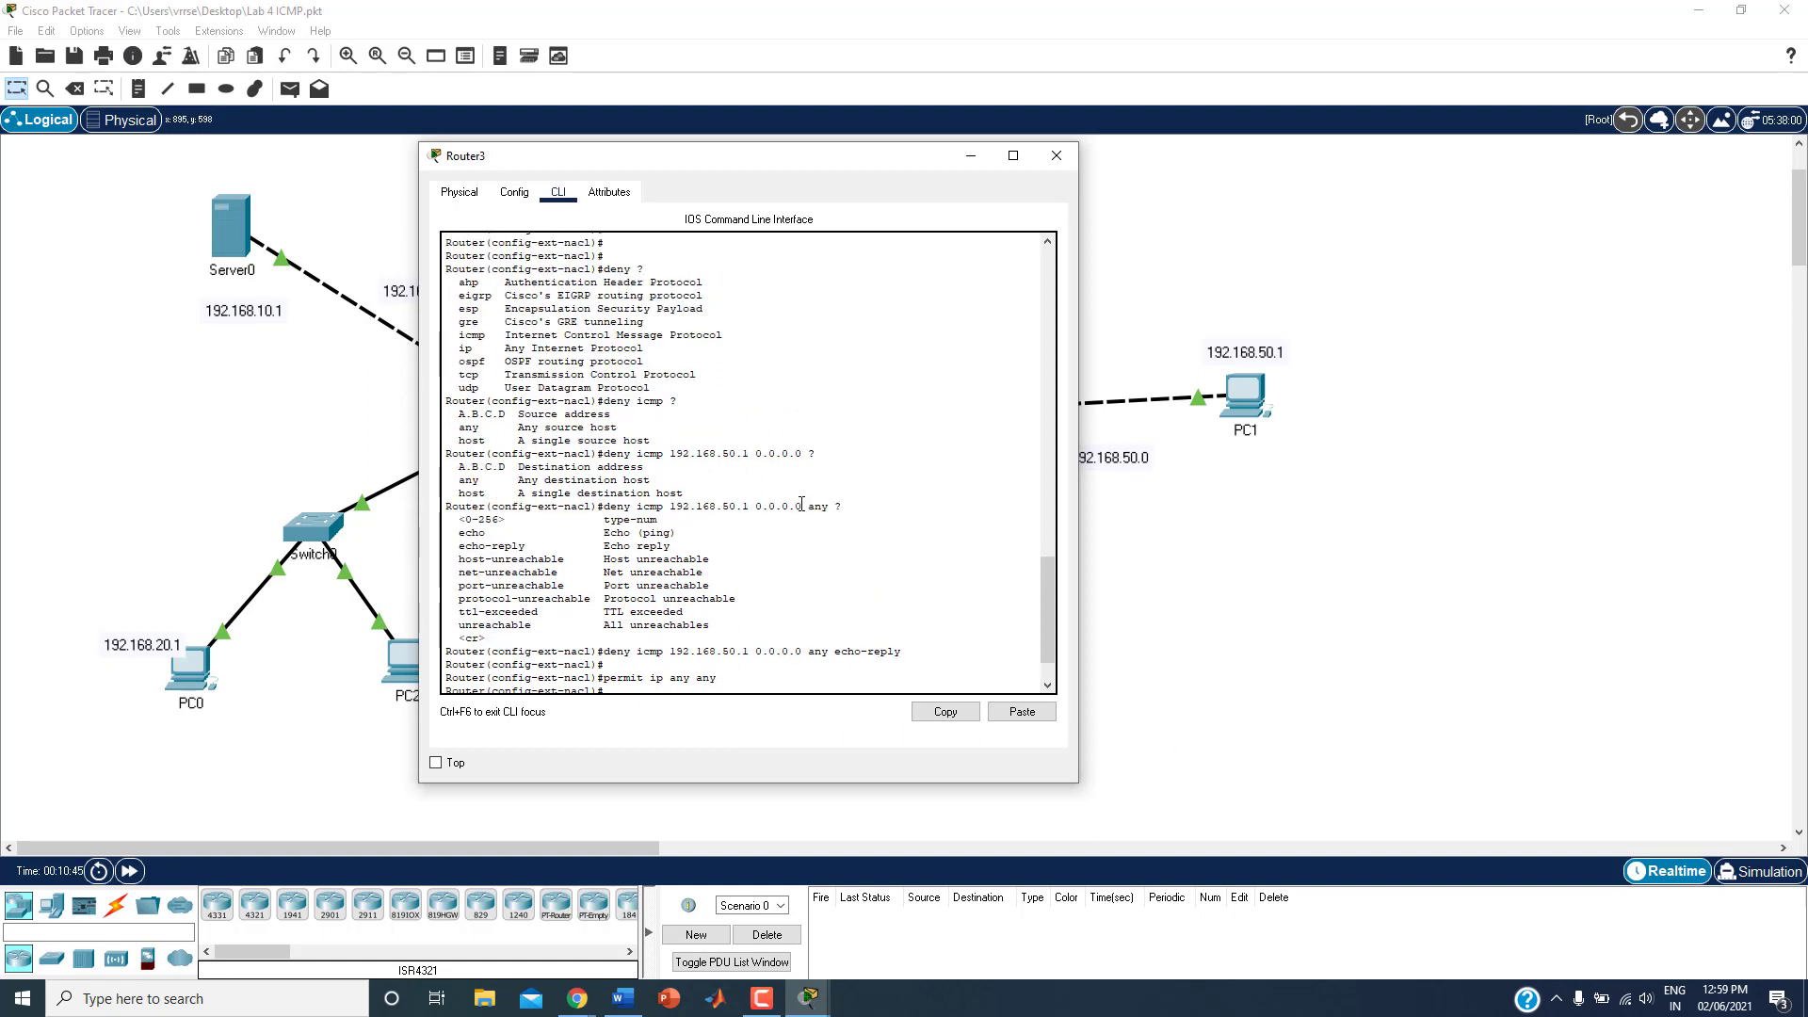
Step: Review the earlier access list commands in the console and highlight the name icmpblock
{"action": "scroll", "coordinate": [801, 504], "scroll_direction": "up", "scroll_amount": 5}
{"action": "scroll", "coordinate": [743, 435], "scroll_direction": "up", "scroll_amount": 2}
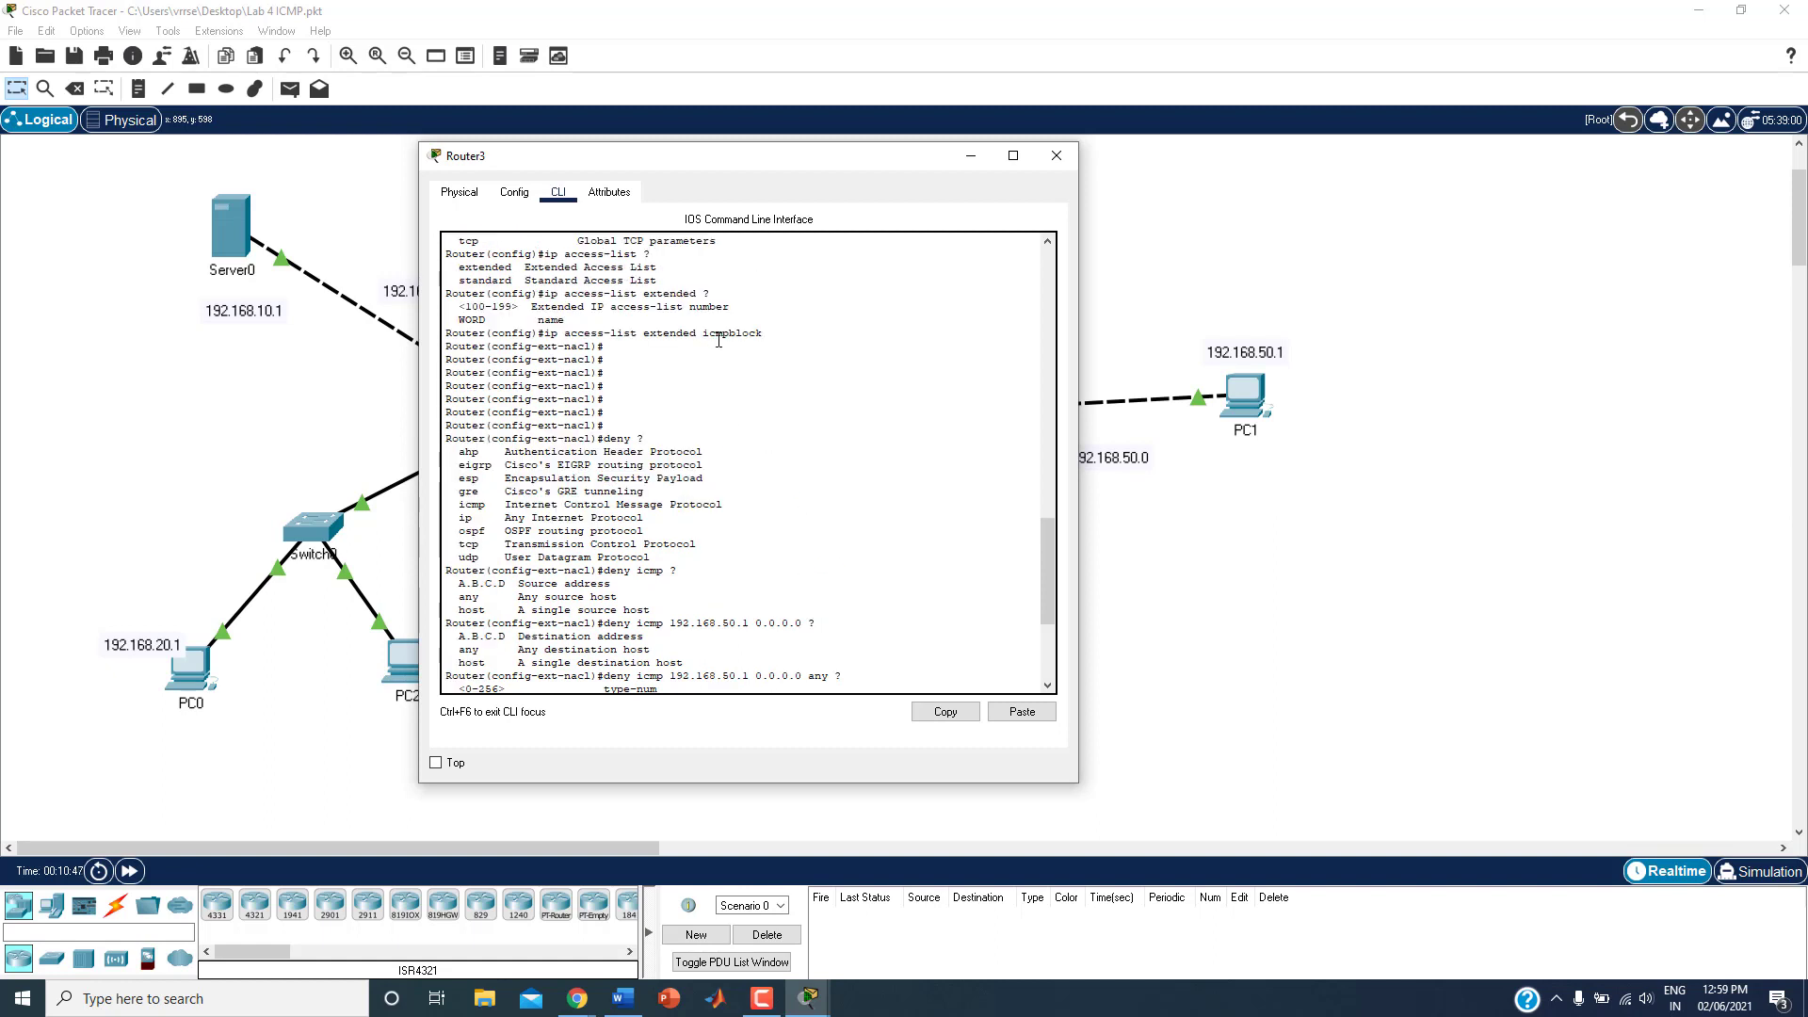
{"action": "left_click_drag", "start_coordinate": [704, 333], "coordinate": [783, 335]}
{"action": "scroll", "coordinate": [809, 499], "scroll_direction": "down", "scroll_amount": 6}
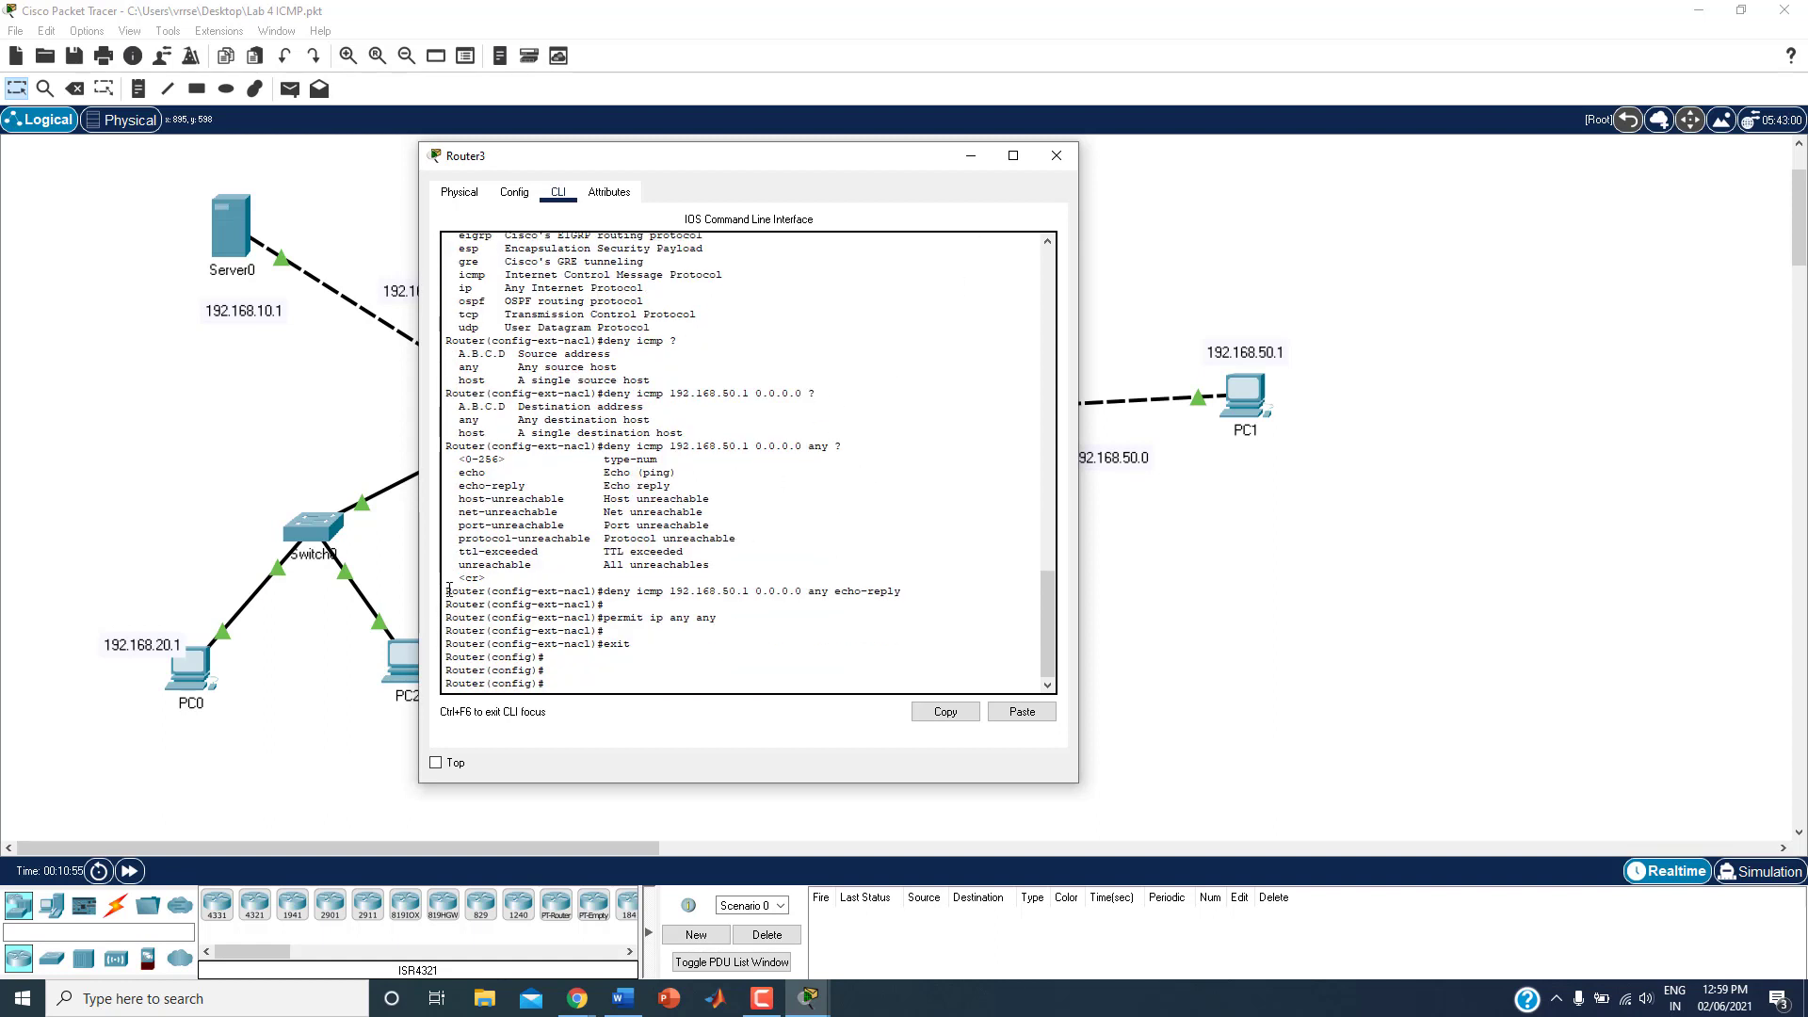
Step: Copy the console lines from the deny icmp echo-reply rule through permit ip any any
{"action": "left_click_drag", "start_coordinate": [445, 591], "coordinate": [915, 620]}
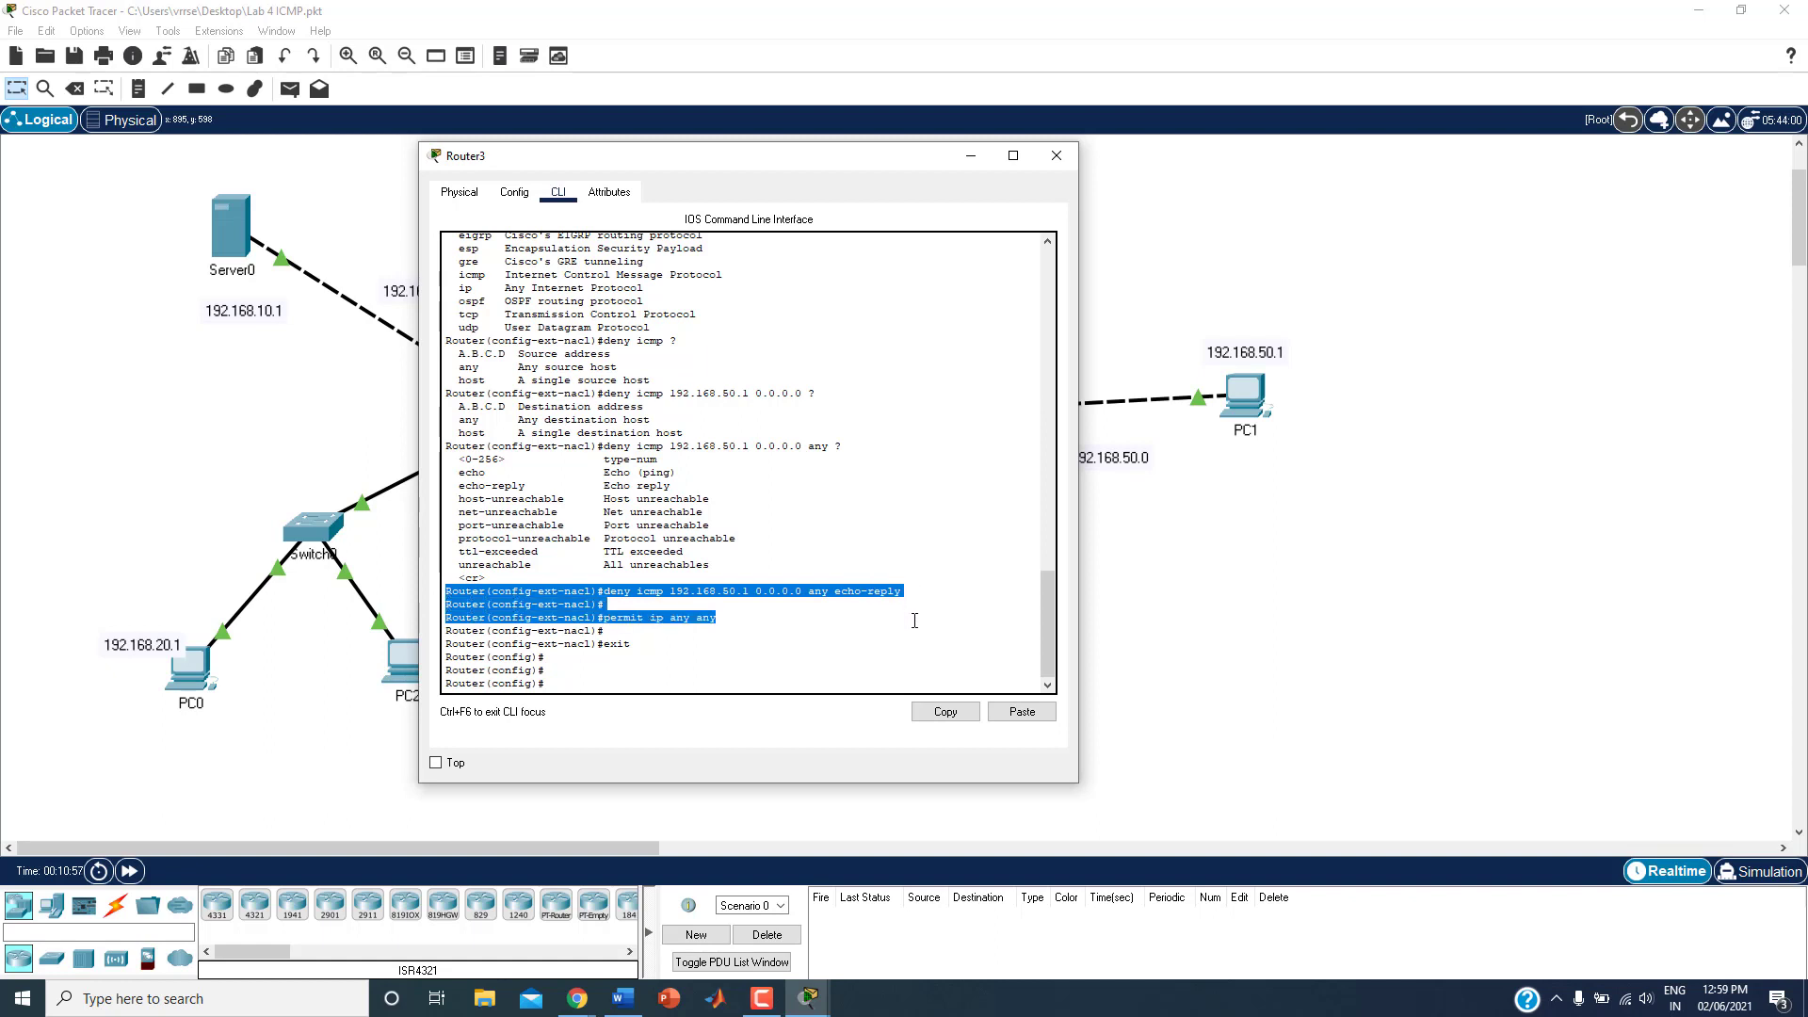
{"action": "key", "text": "ctrl+c"}
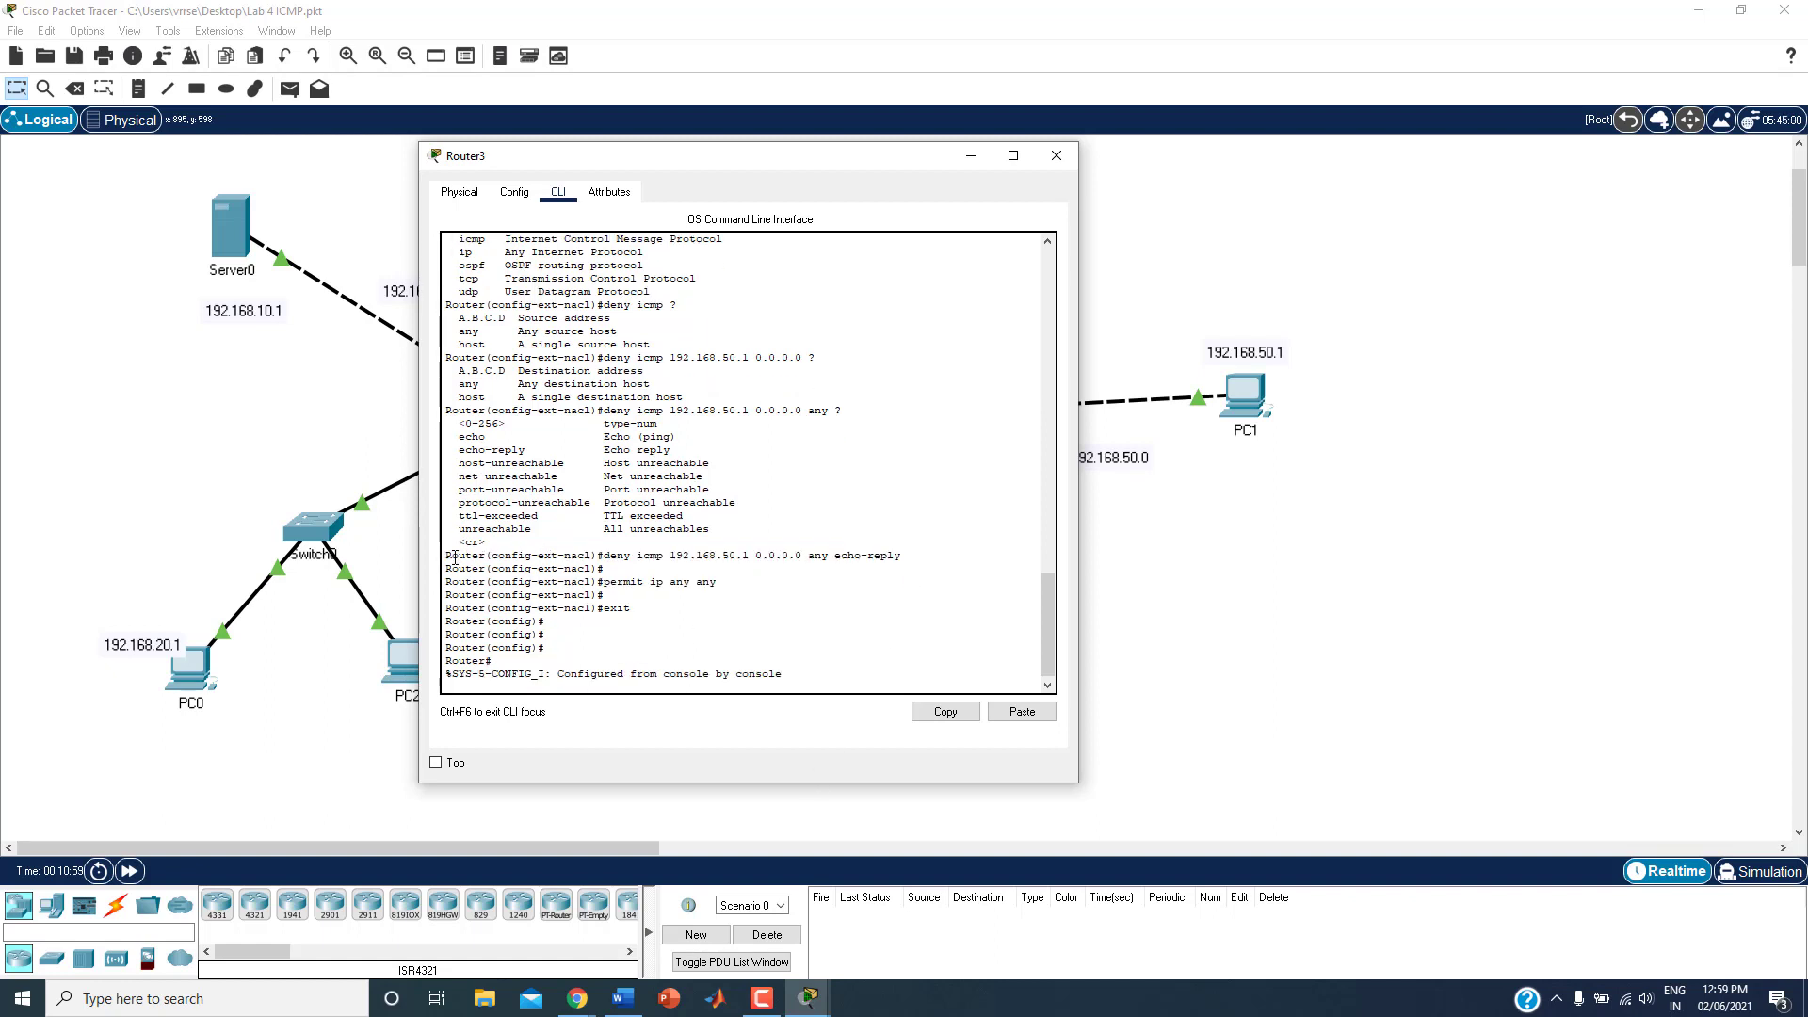
{"action": "left_click_drag", "start_coordinate": [446, 555], "coordinate": [718, 583]}
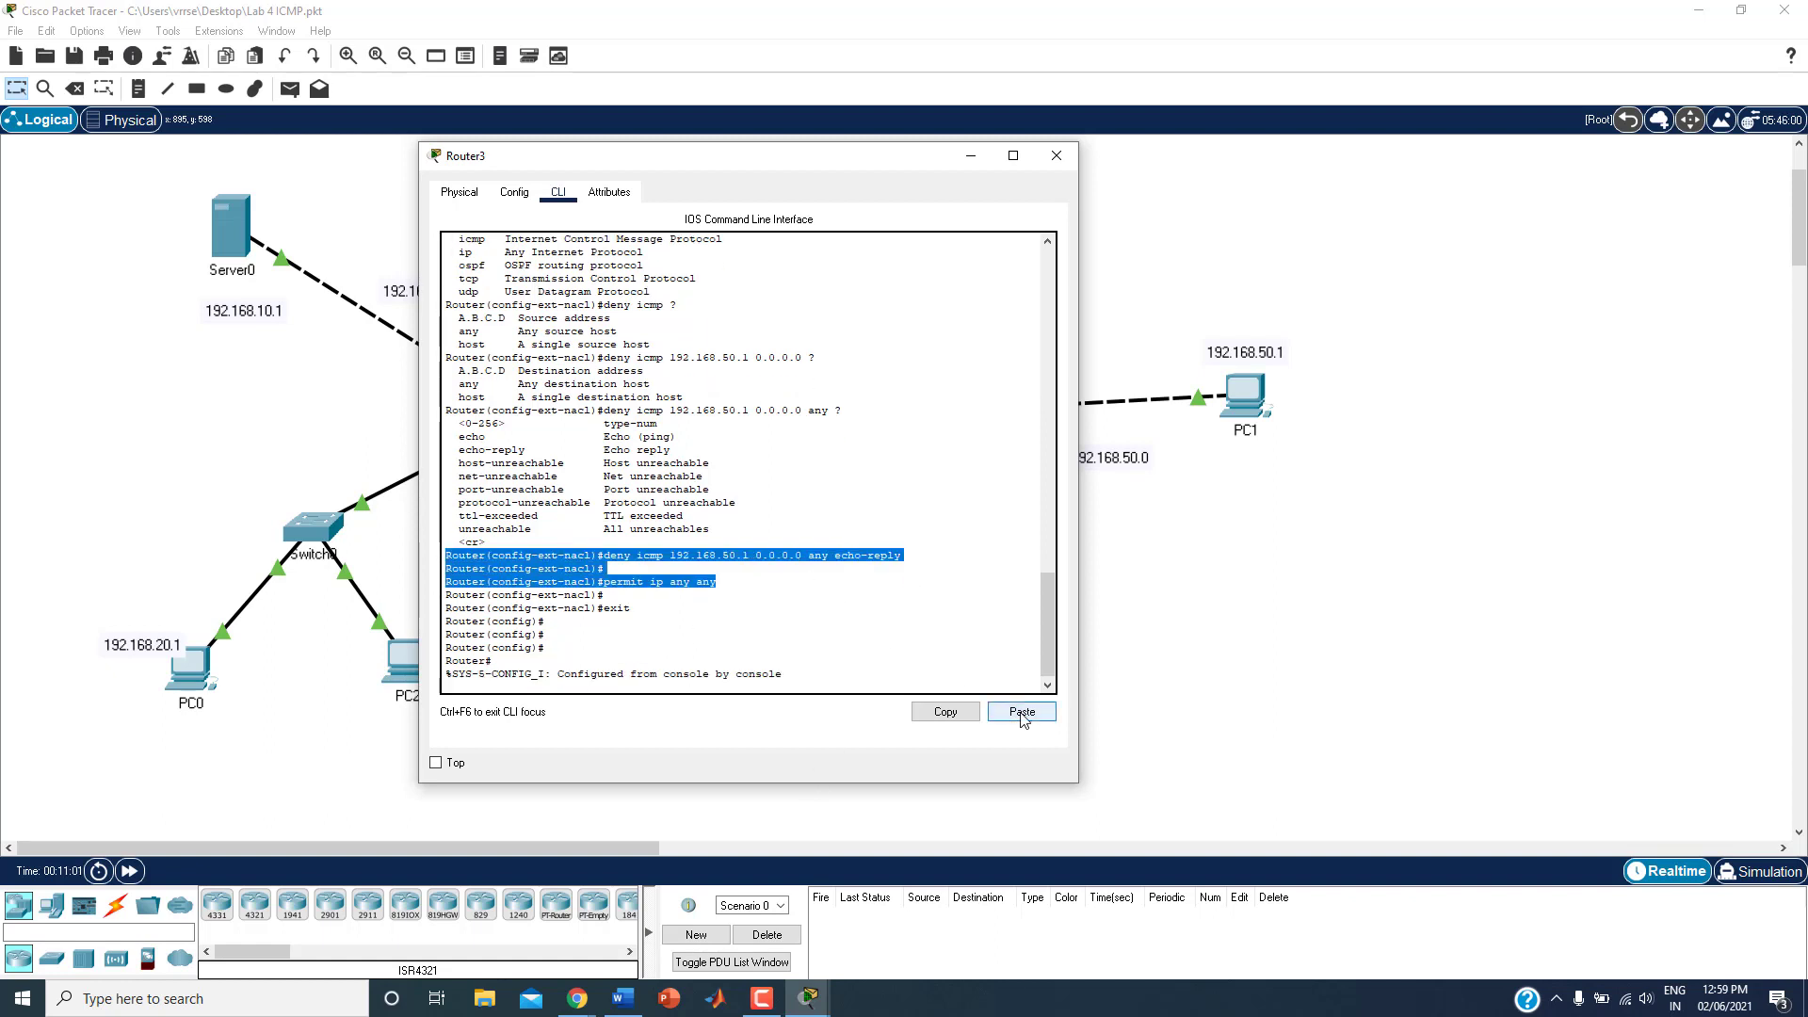
{"action": "left_click", "coordinate": [944, 712]}
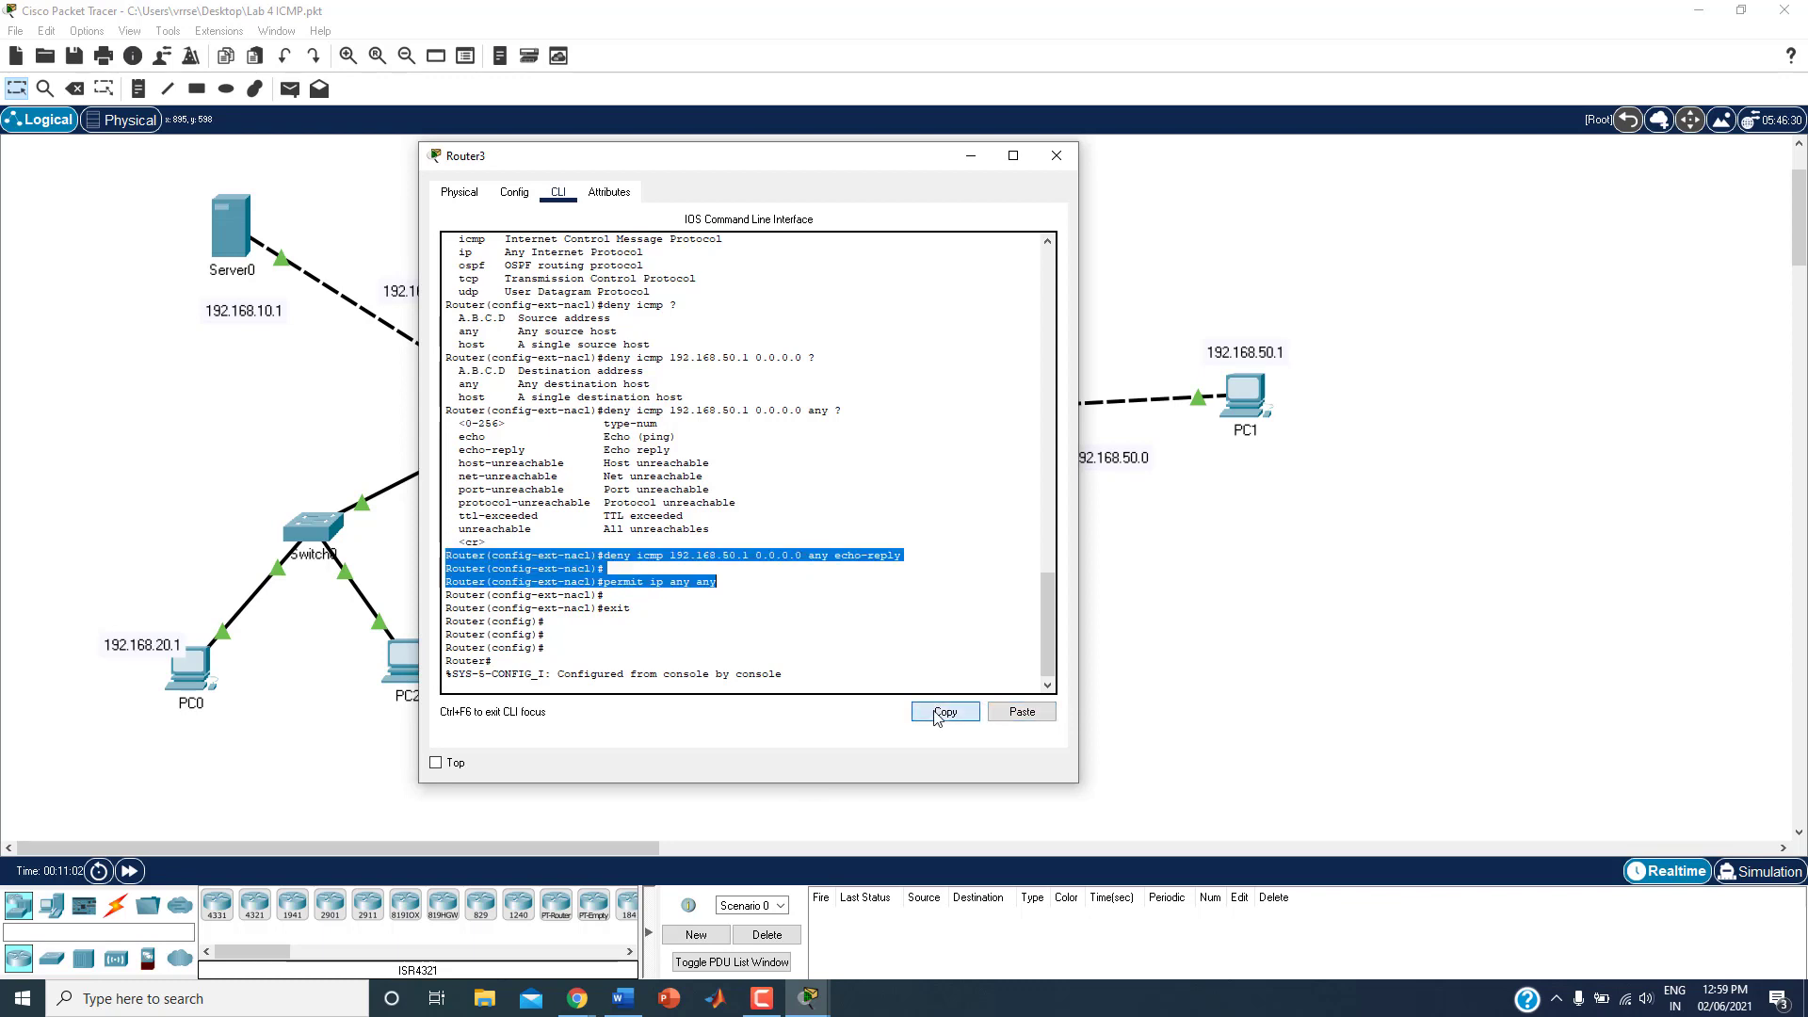
Step: Switch to the Word notes and paste the copied router commands below the Lab 4 headings
{"action": "left_click", "coordinate": [619, 1000]}
{"action": "left_click", "coordinate": [610, 577]}
{"action": "scroll", "coordinate": [876, 672], "scroll_direction": "up", "scroll_amount": 3}
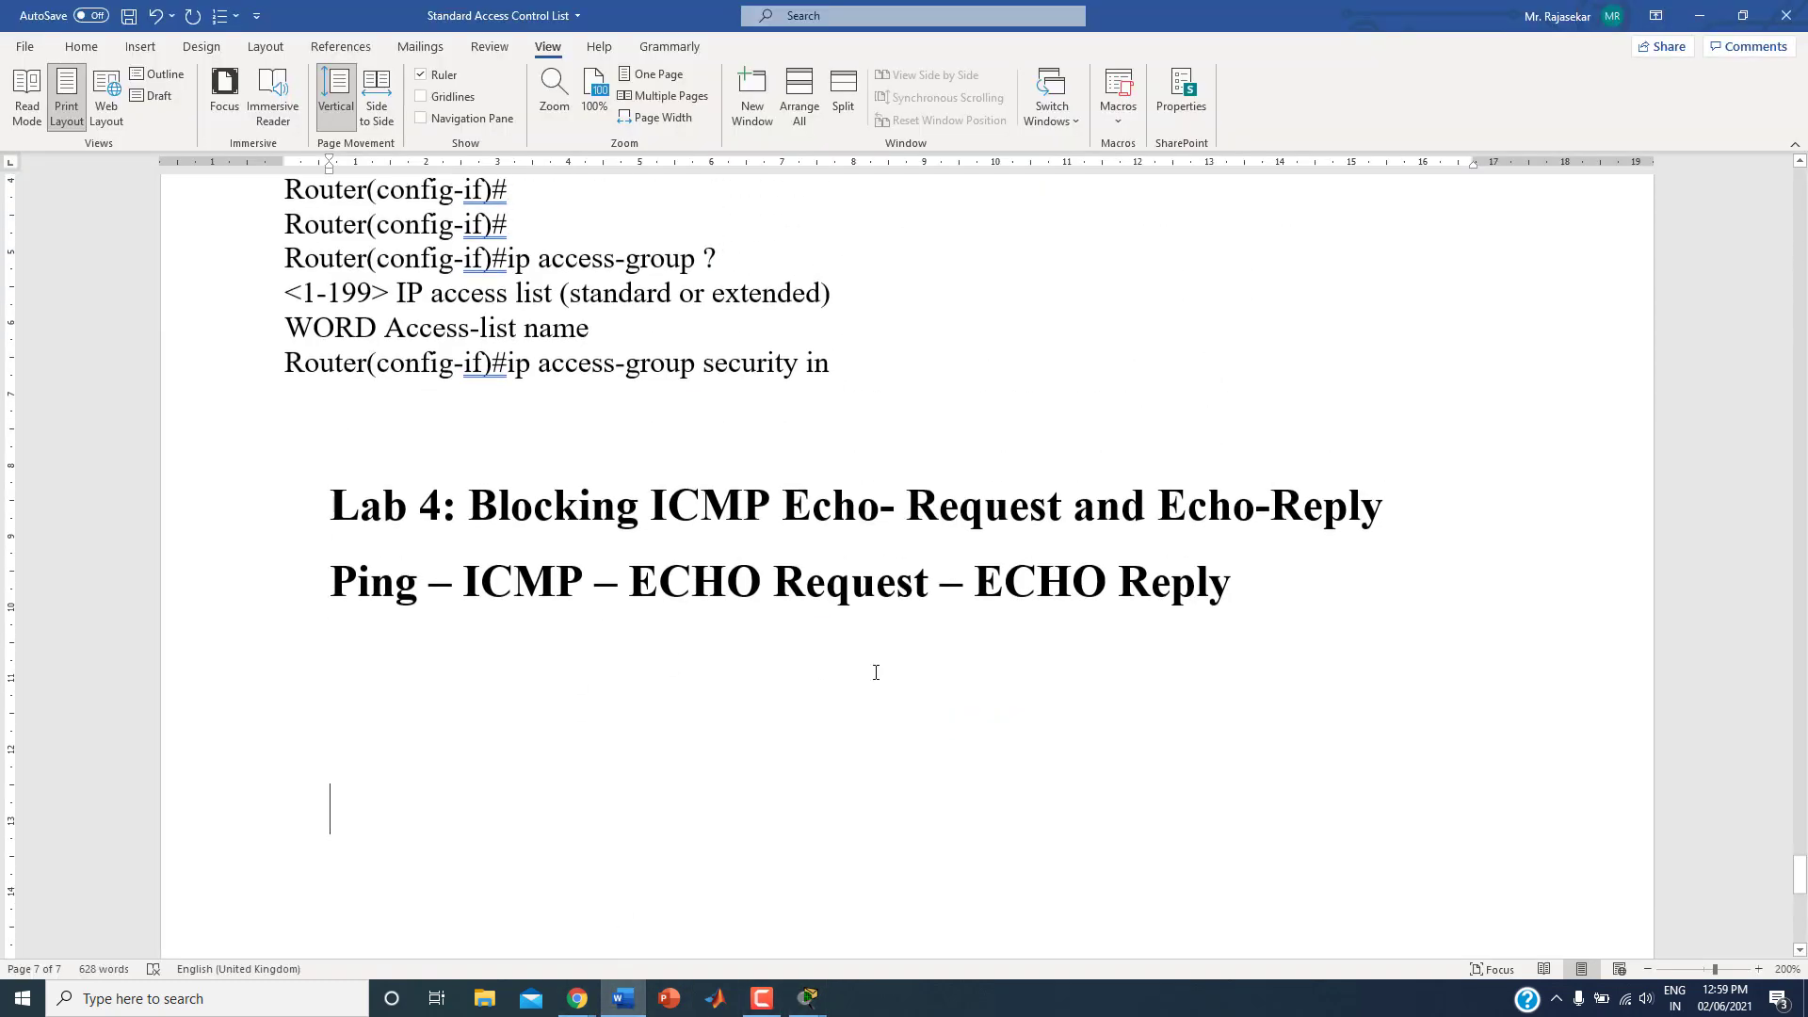
{"action": "scroll", "coordinate": [880, 675], "scroll_direction": "down", "scroll_amount": 3}
{"action": "key", "text": "ctrl+v"}
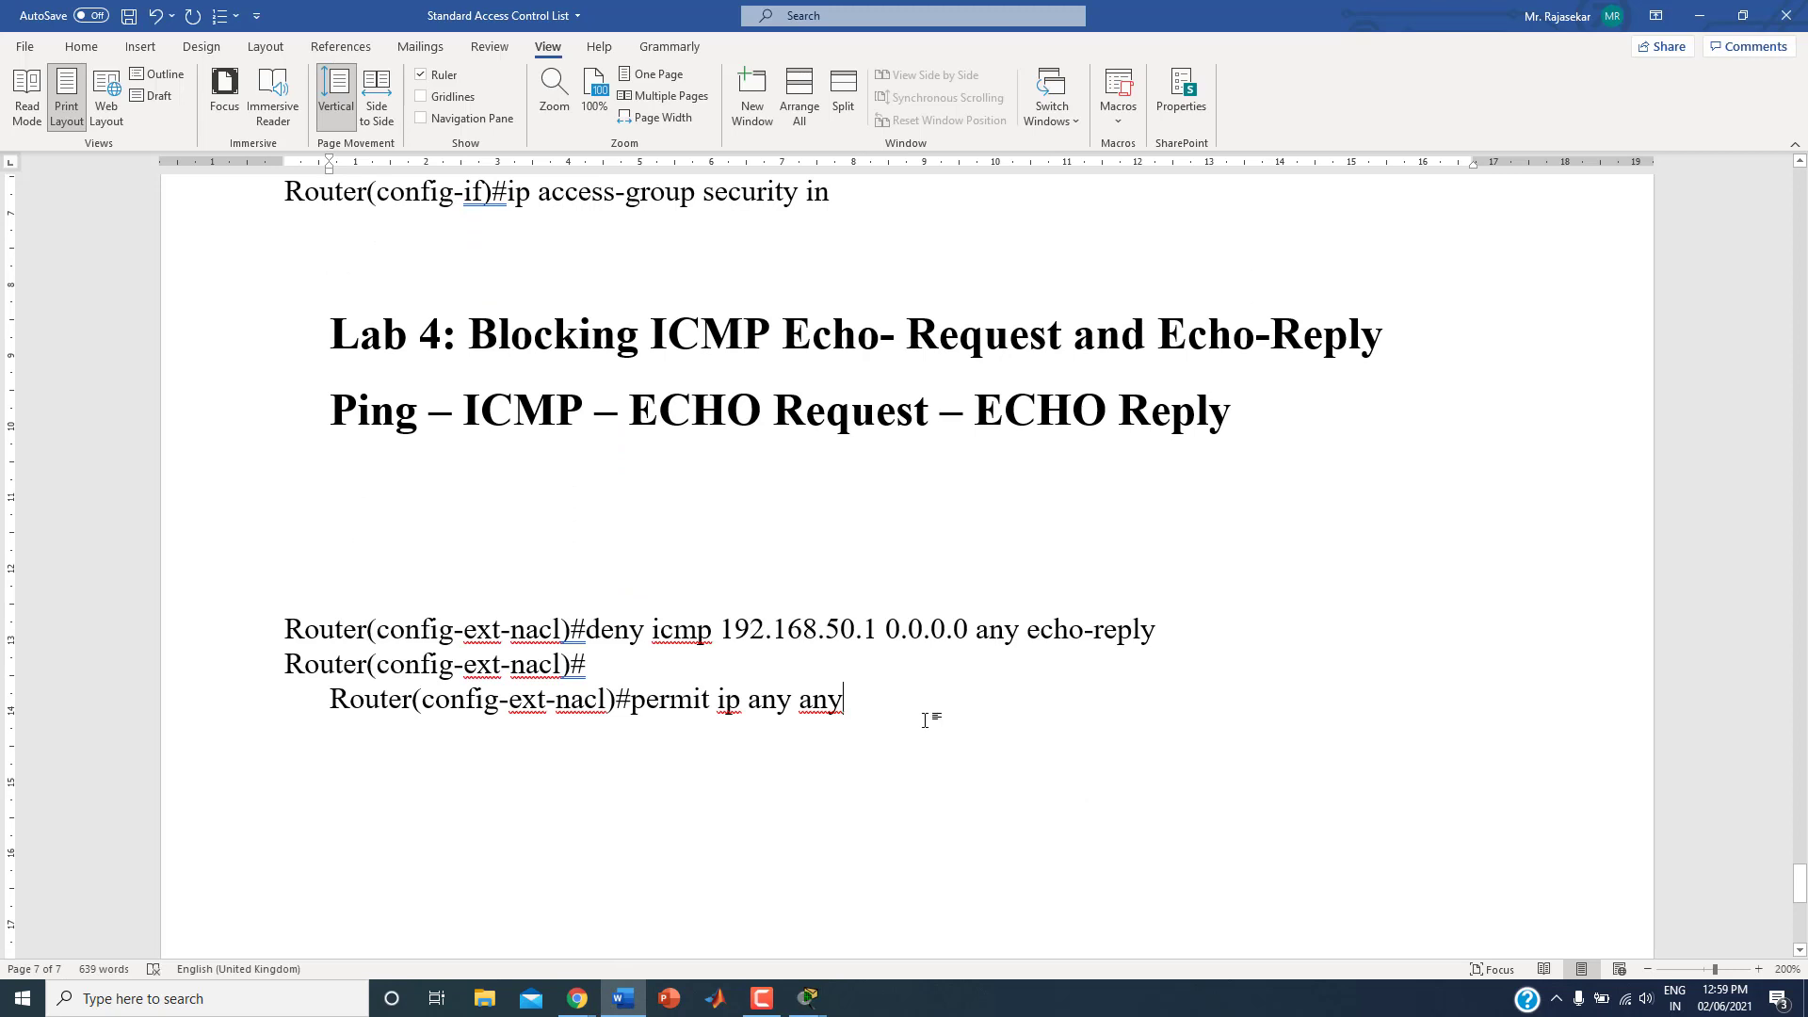
{"action": "scroll", "coordinate": [925, 720], "scroll_direction": "down", "scroll_amount": 3}
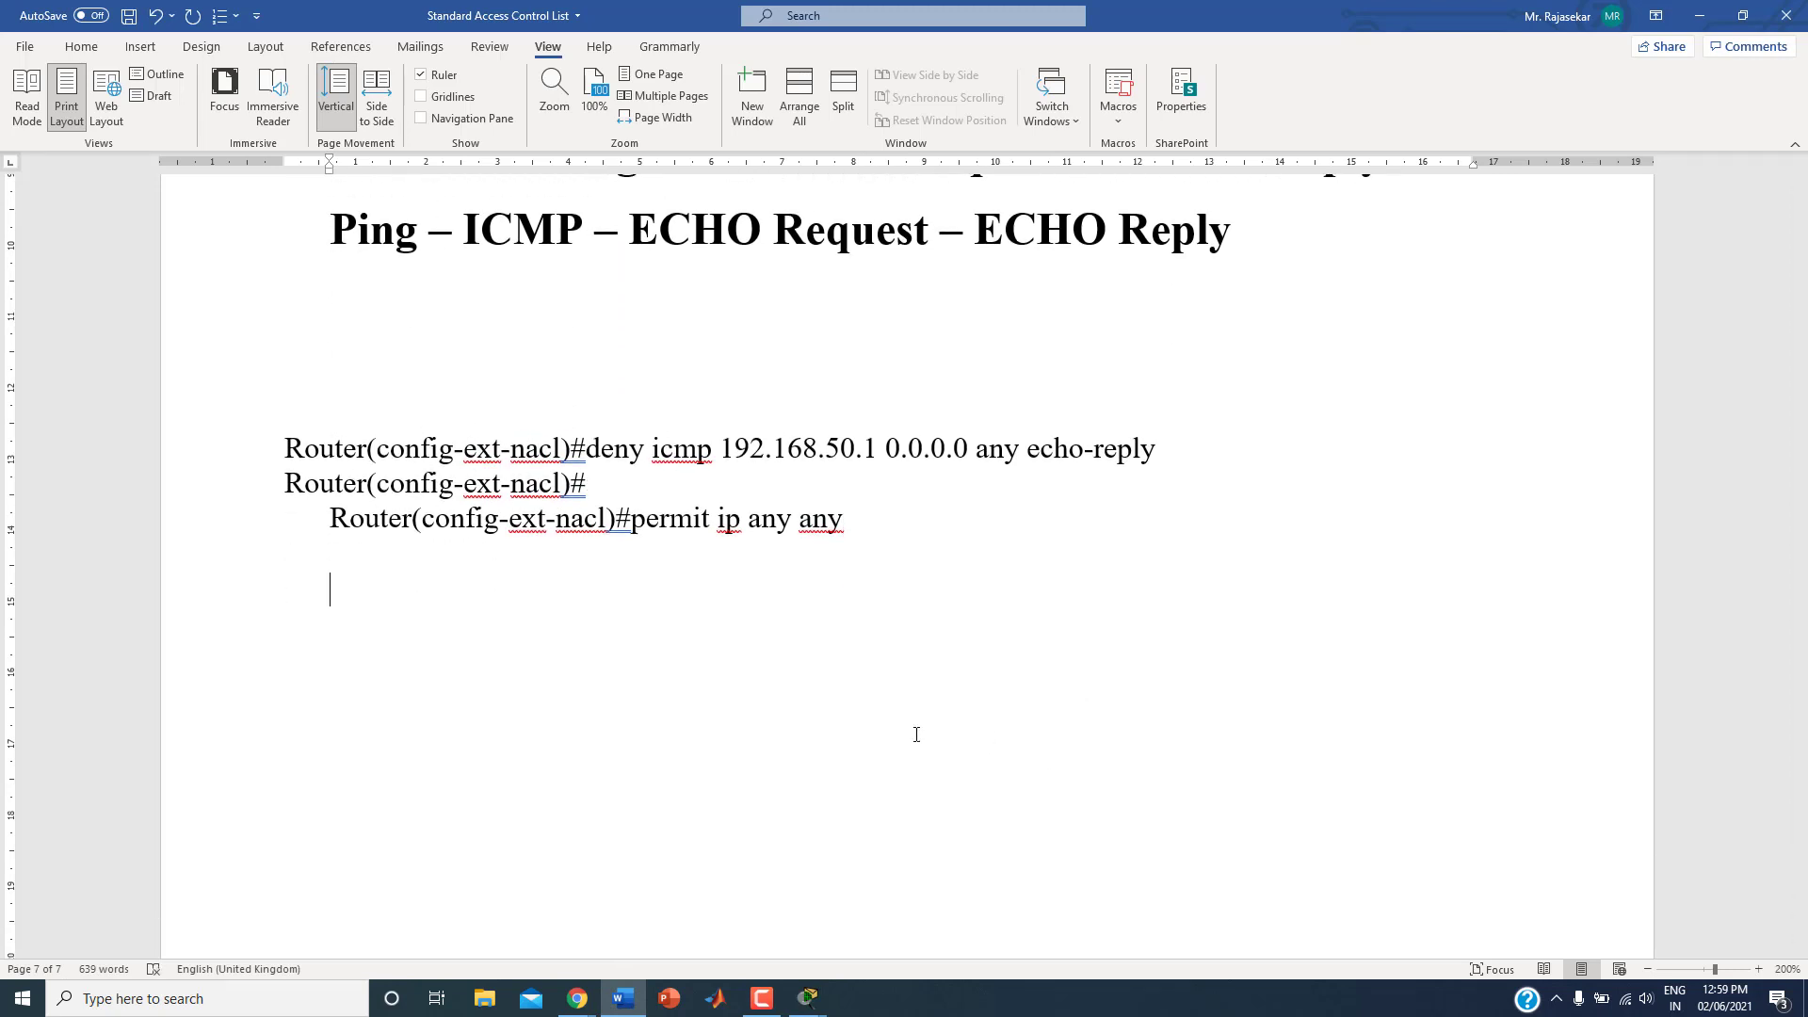
Step: Look over the pasted deny icmp rule and its source address in the notes
{"action": "left_click", "coordinate": [659, 481]}
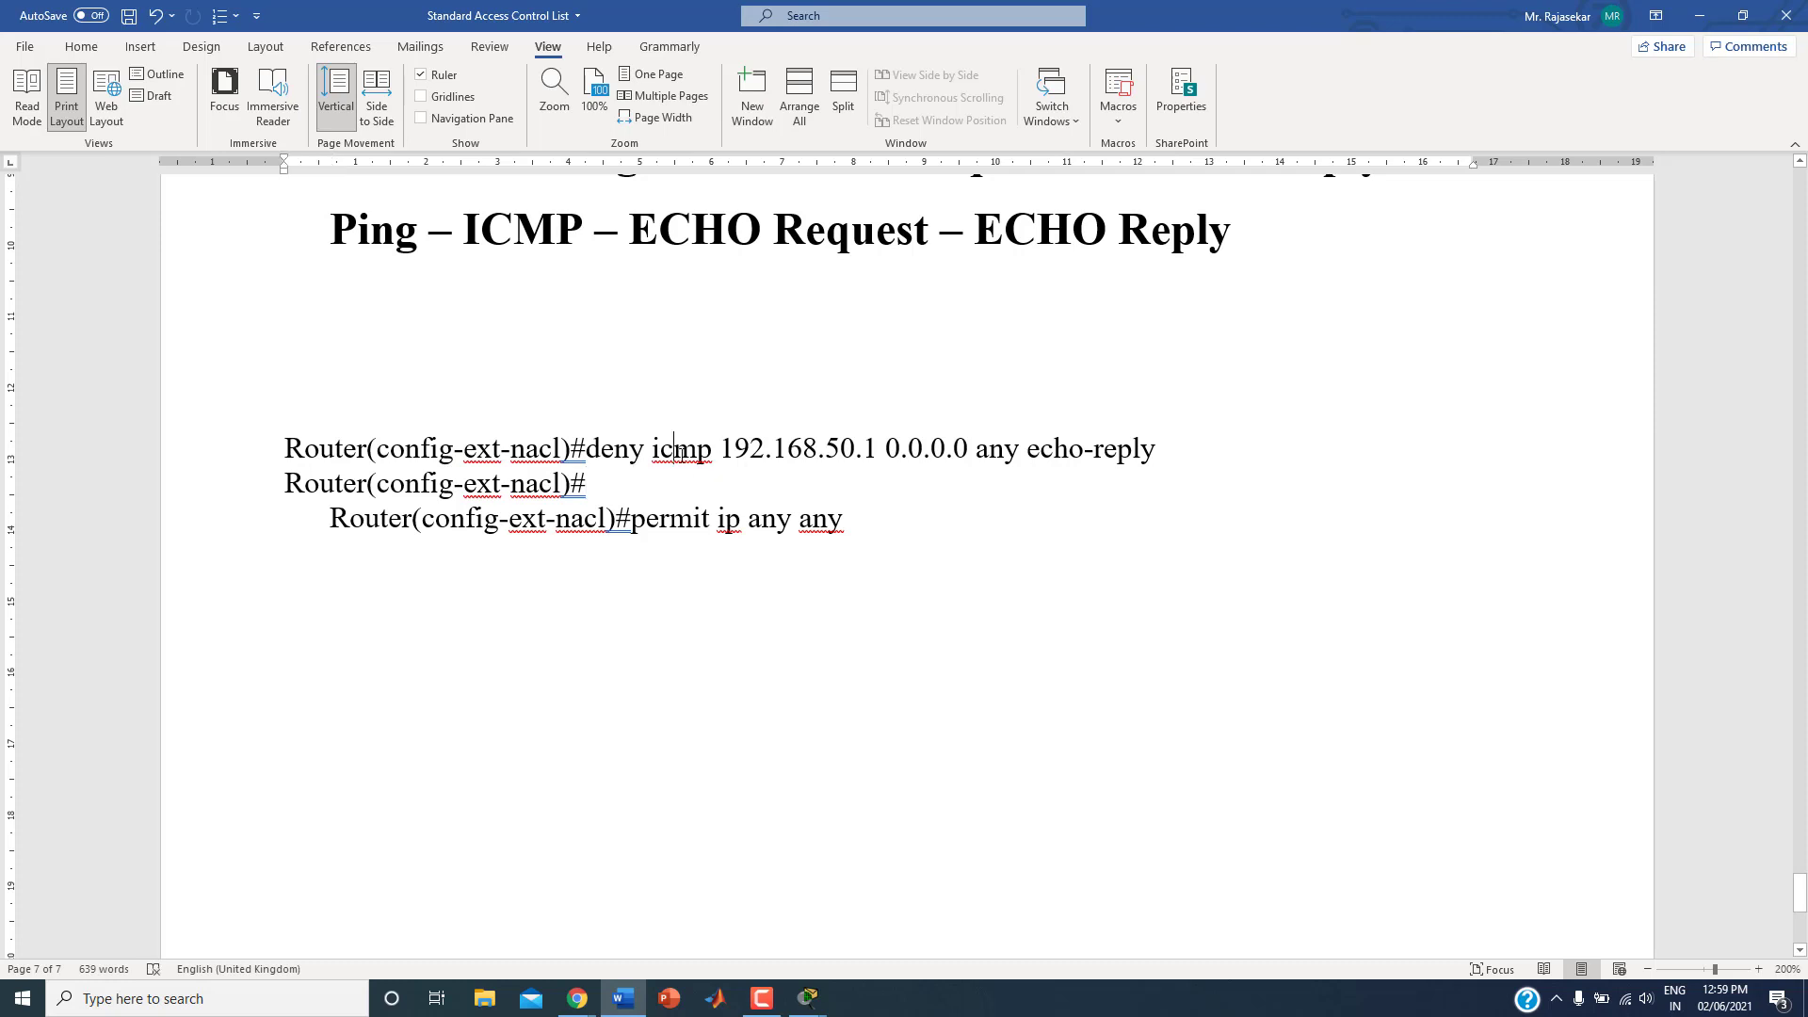
{"action": "left_click", "coordinate": [750, 448]}
{"action": "left_click", "coordinate": [774, 447]}
{"action": "left_click", "coordinate": [829, 447]}
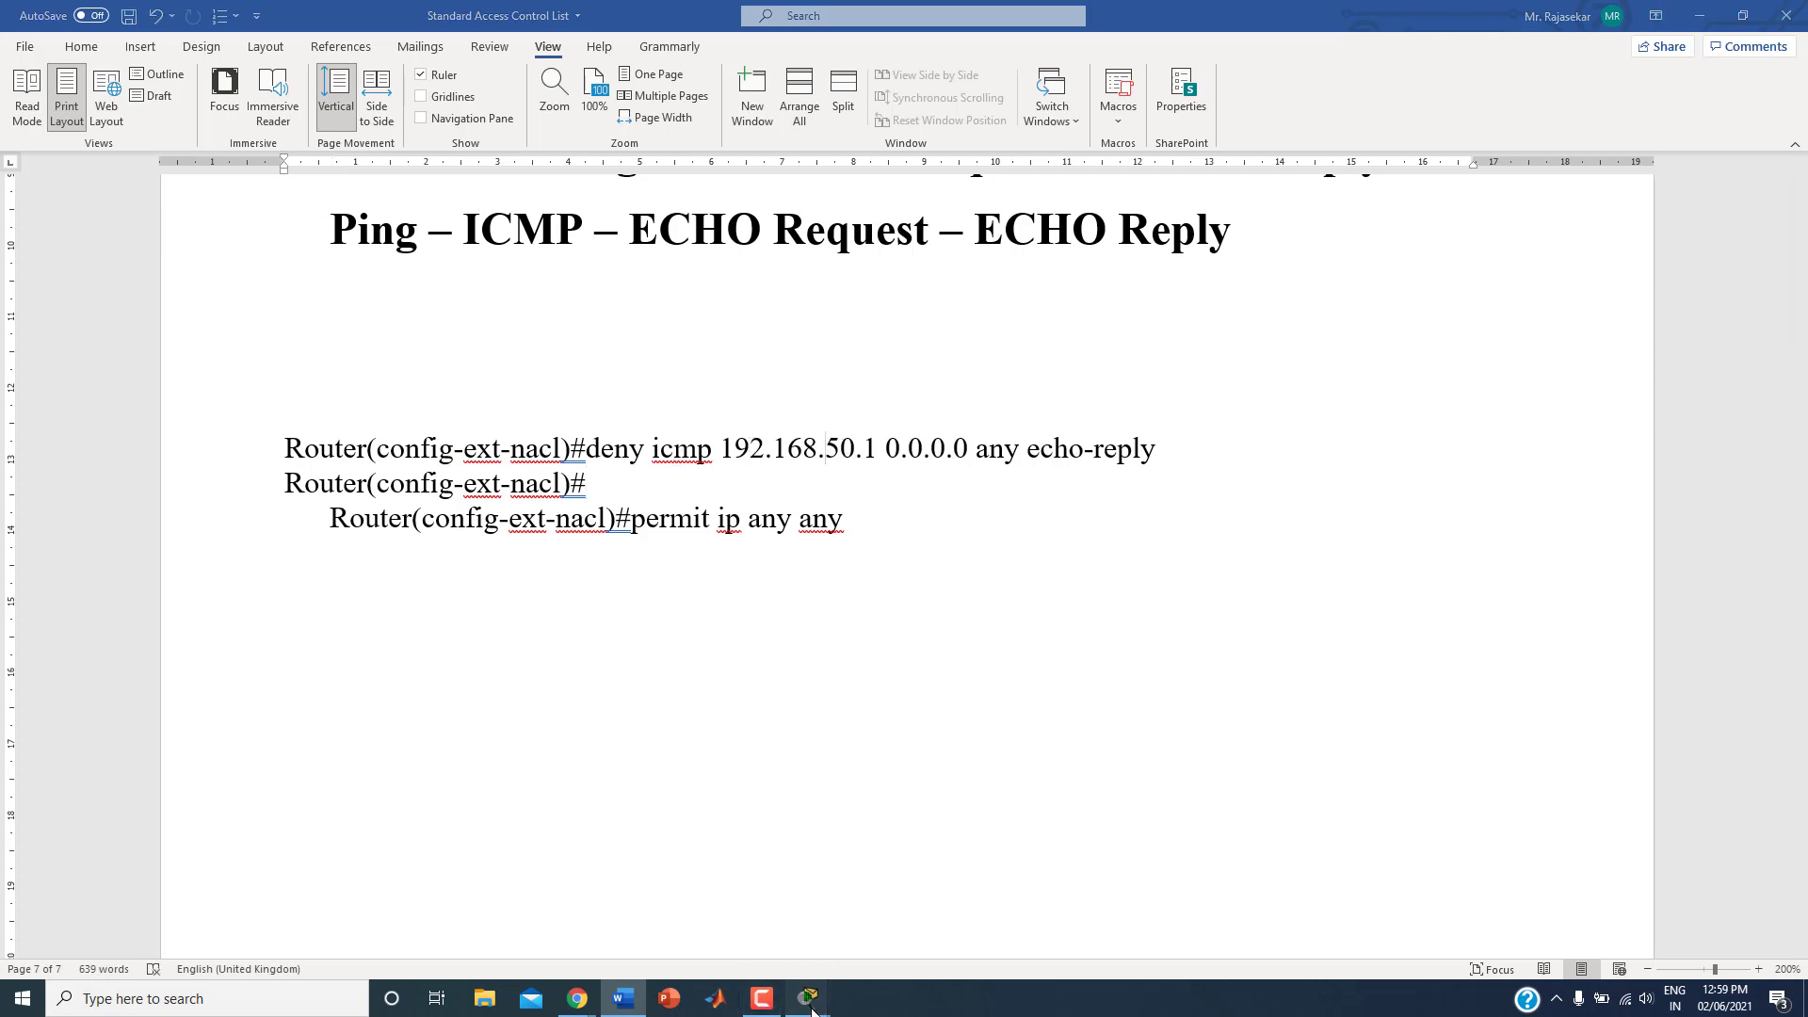
Step: Switch to the Router3 console and copy the whole session from the initial Router> prompts through the last configuration message
{"action": "mouse_move", "coordinate": [808, 998]}
{"action": "left_click", "coordinate": [862, 962]}
{"action": "scroll", "coordinate": [685, 543], "scroll_direction": "up", "scroll_amount": 5}
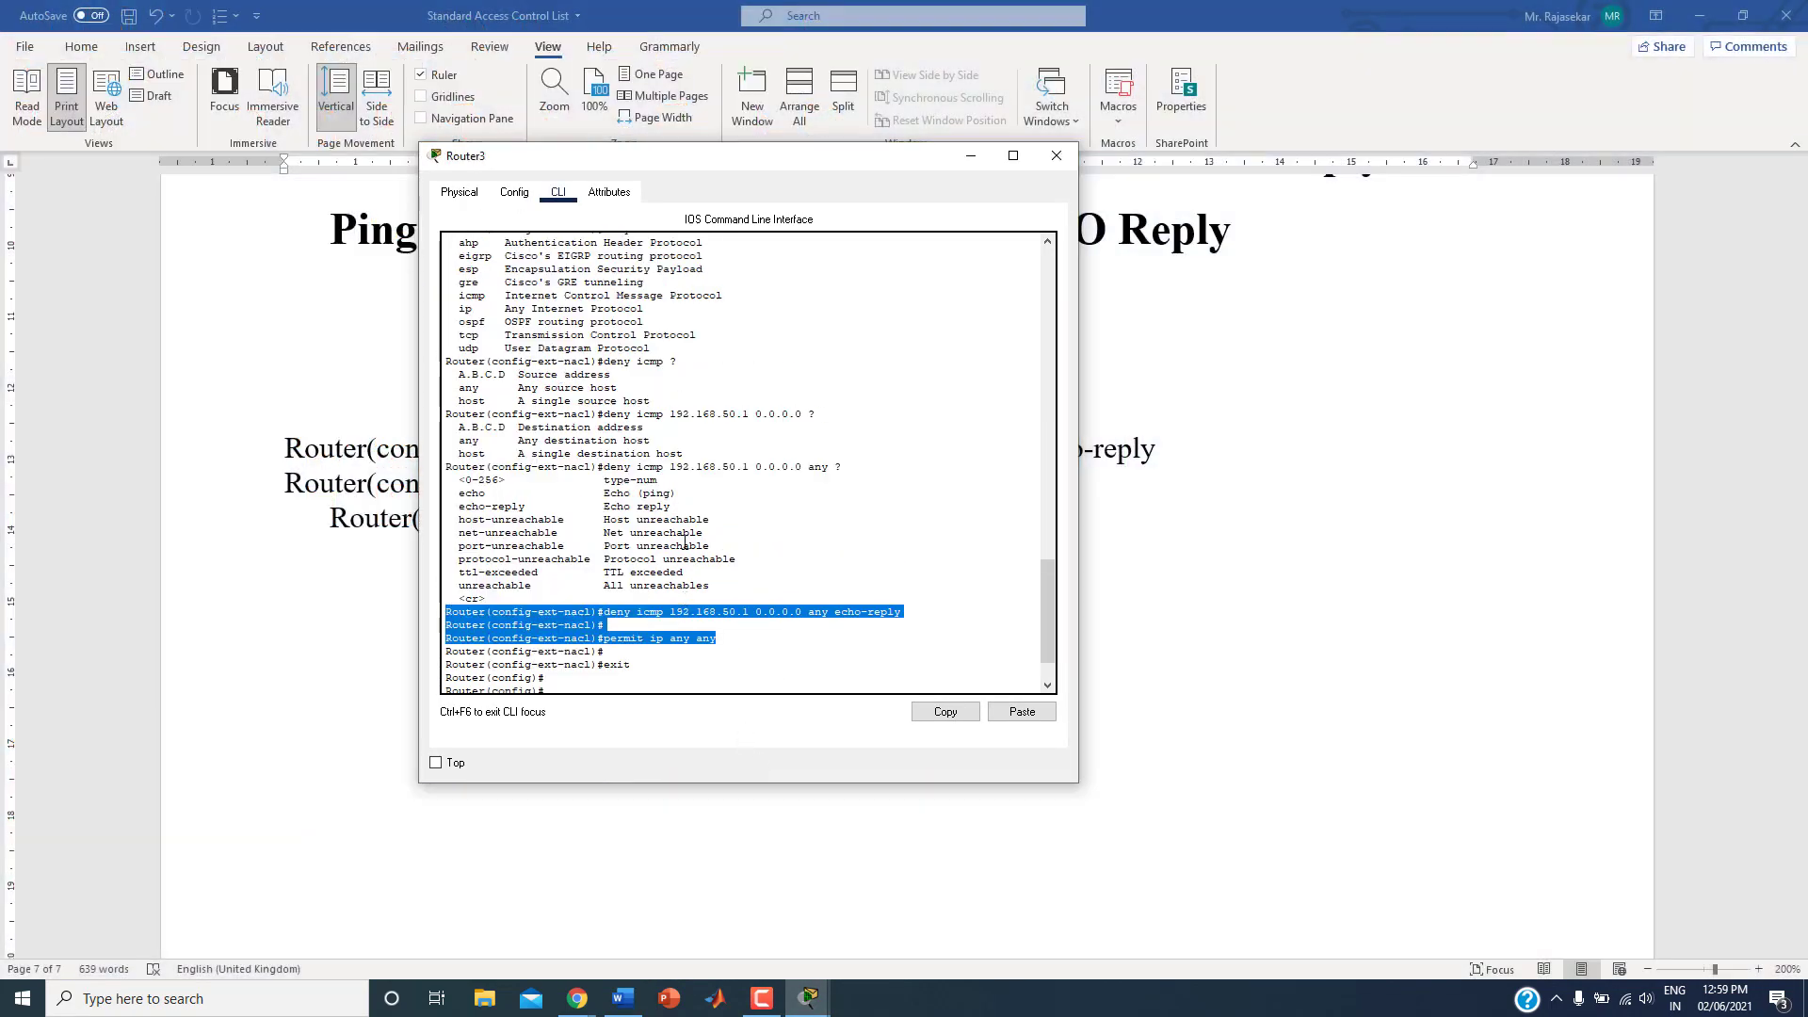
{"action": "scroll", "coordinate": [684, 543], "scroll_direction": "up", "scroll_amount": 4}
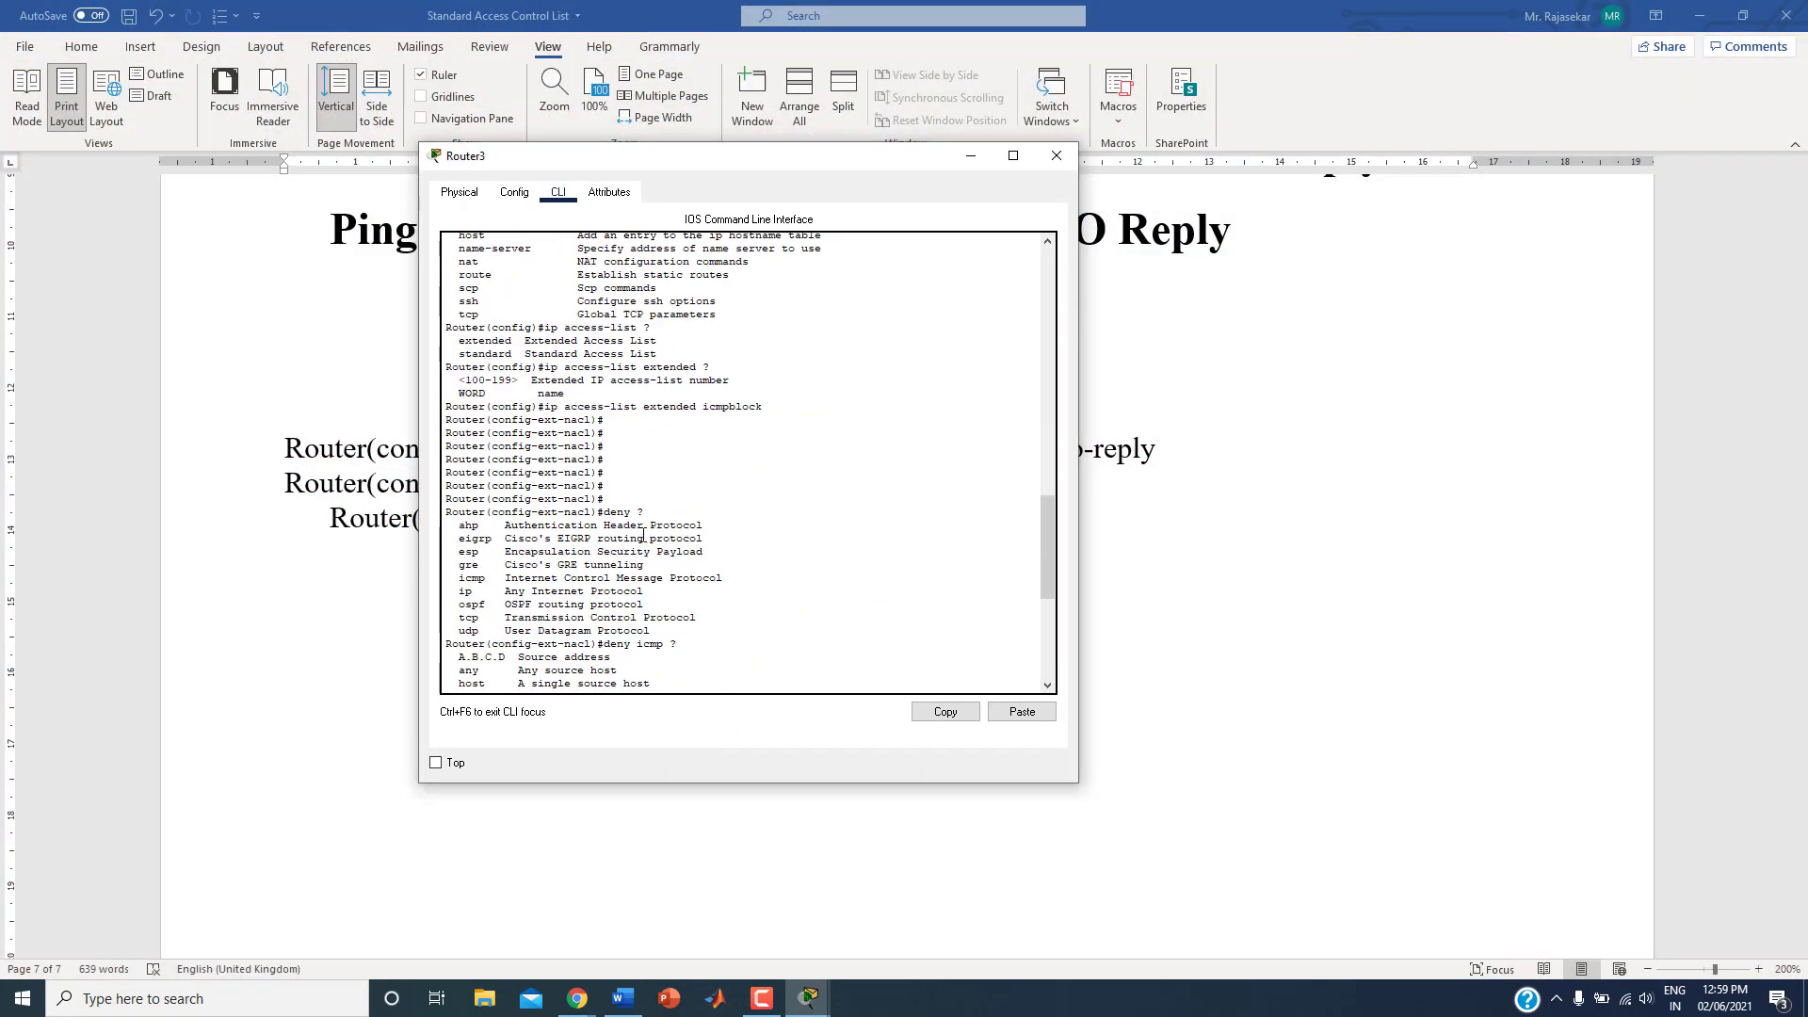
{"action": "scroll", "coordinate": [644, 535], "scroll_direction": "up", "scroll_amount": 10}
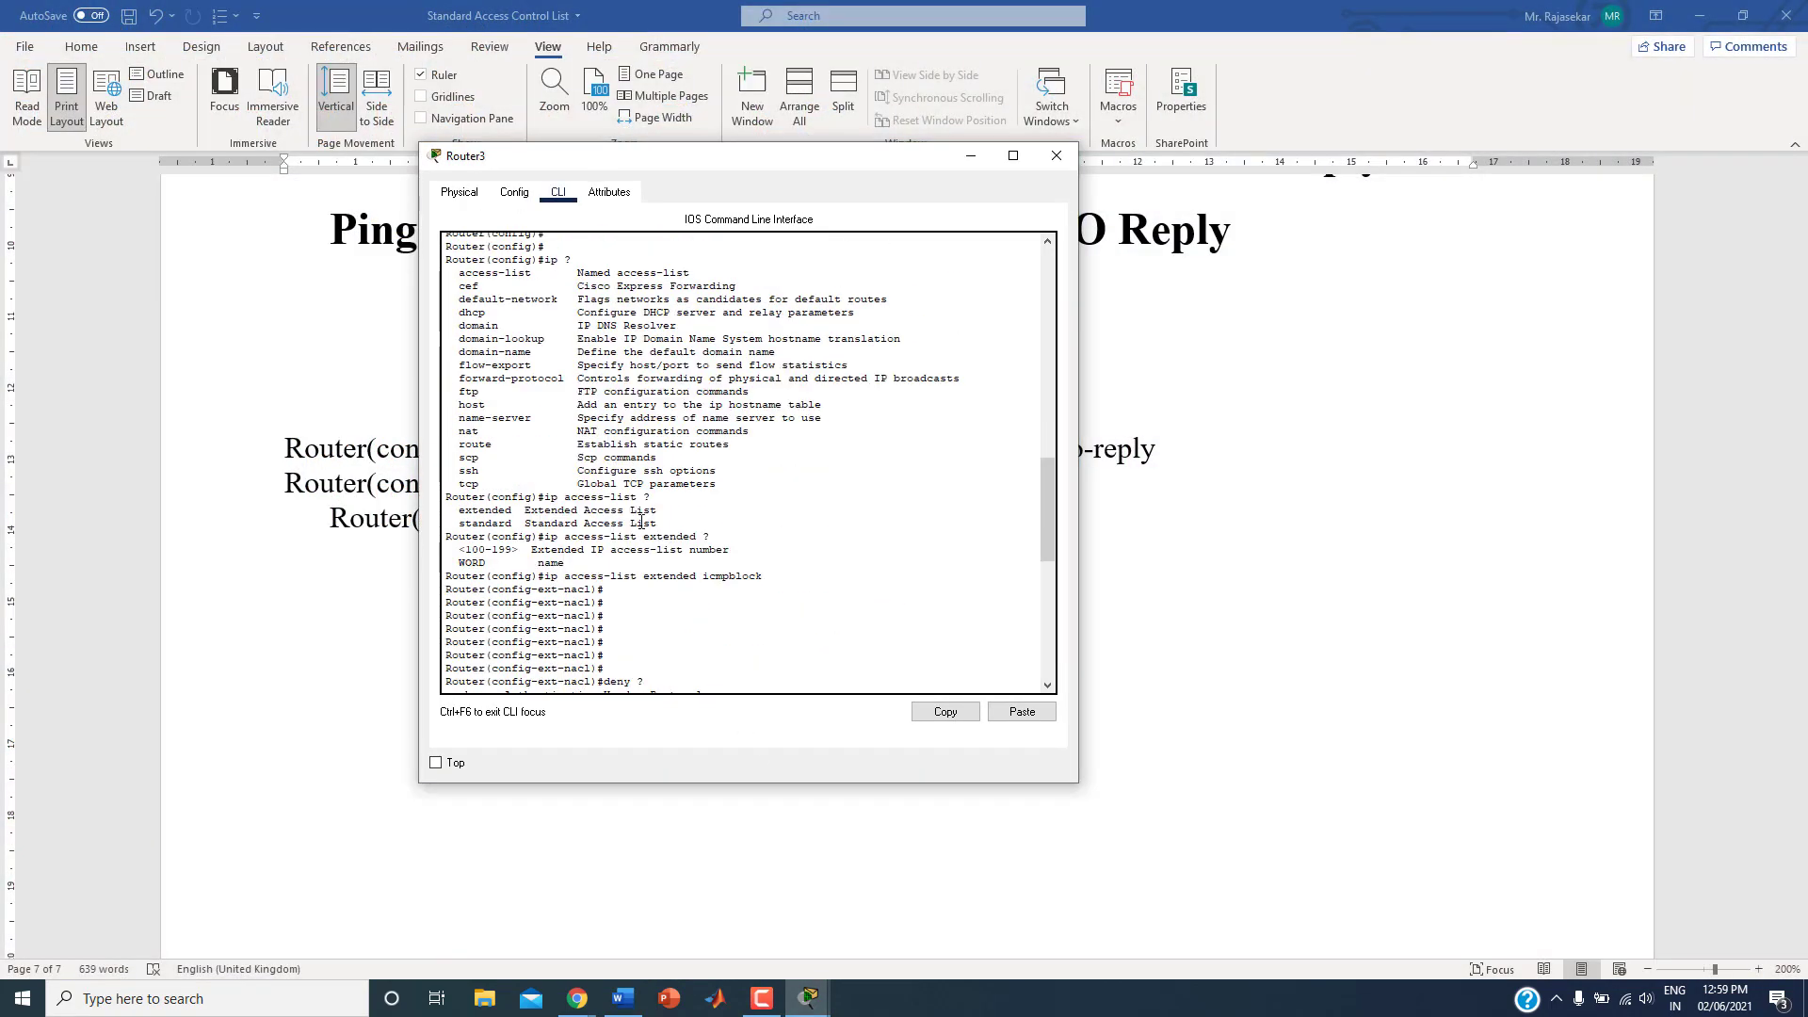
{"action": "left_click", "coordinate": [447, 287]}
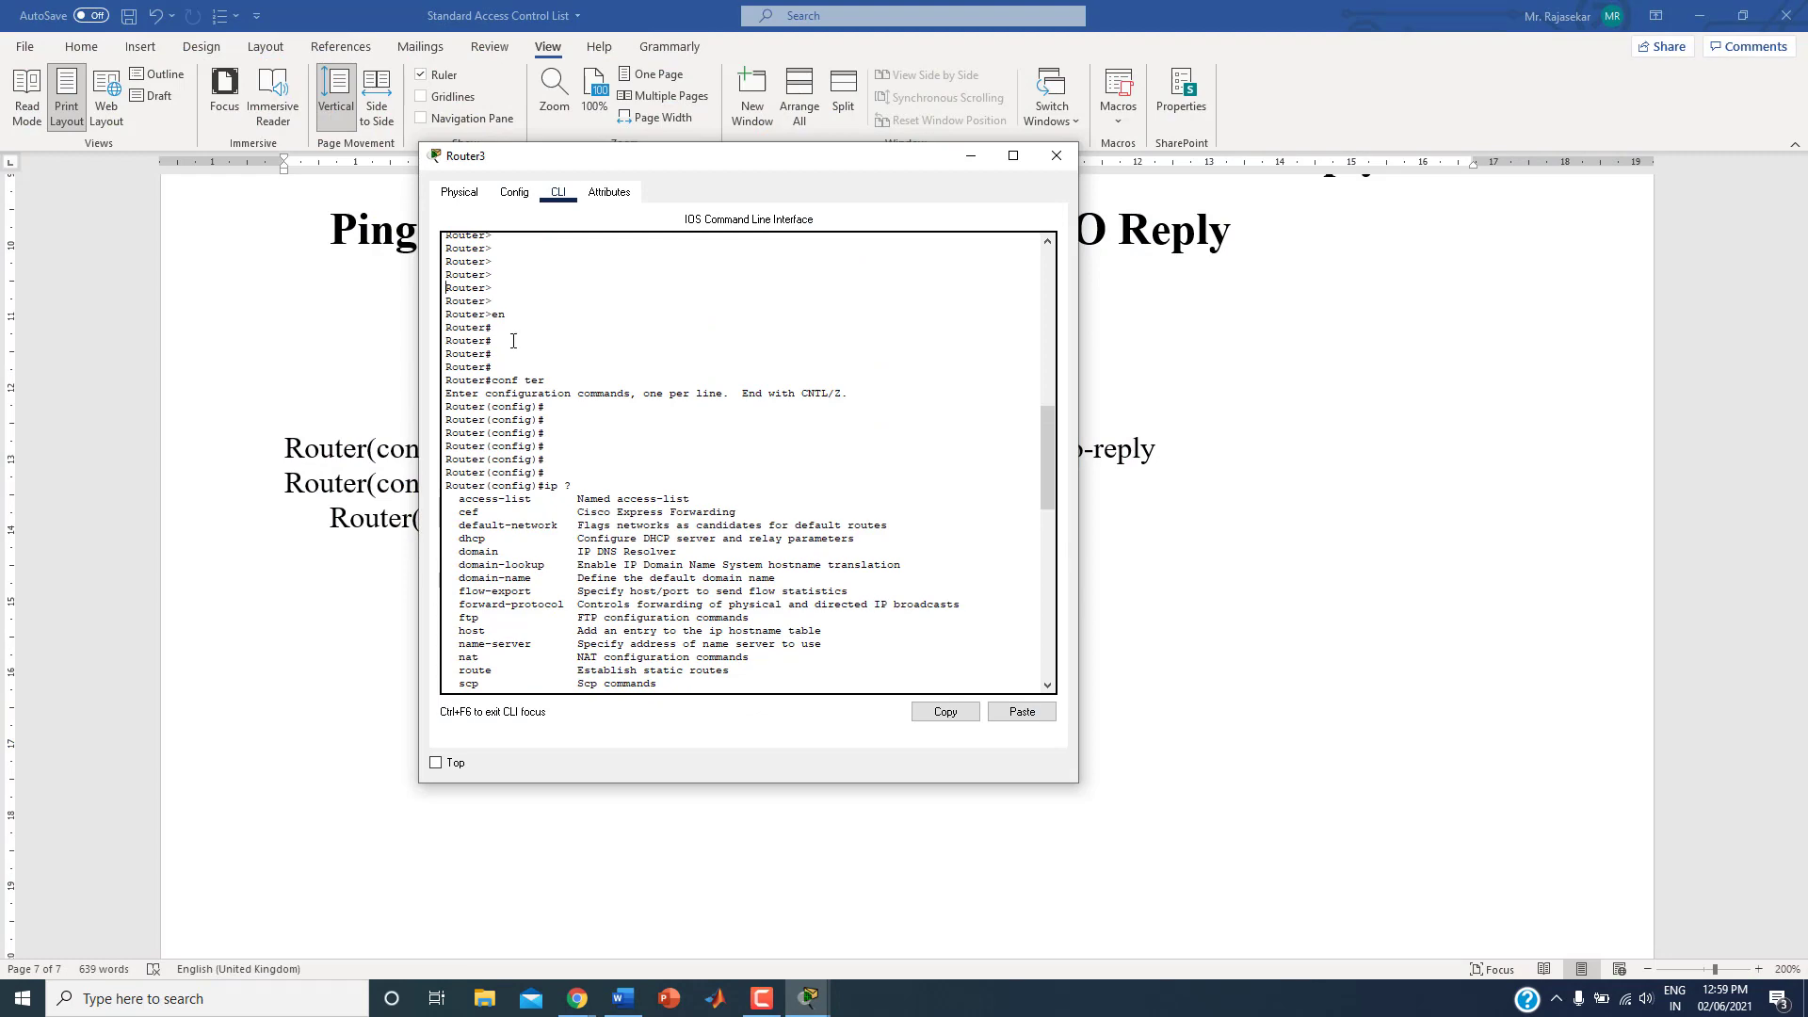
{"action": "left_click_drag", "start_coordinate": [513, 341], "coordinate": [807, 669]}
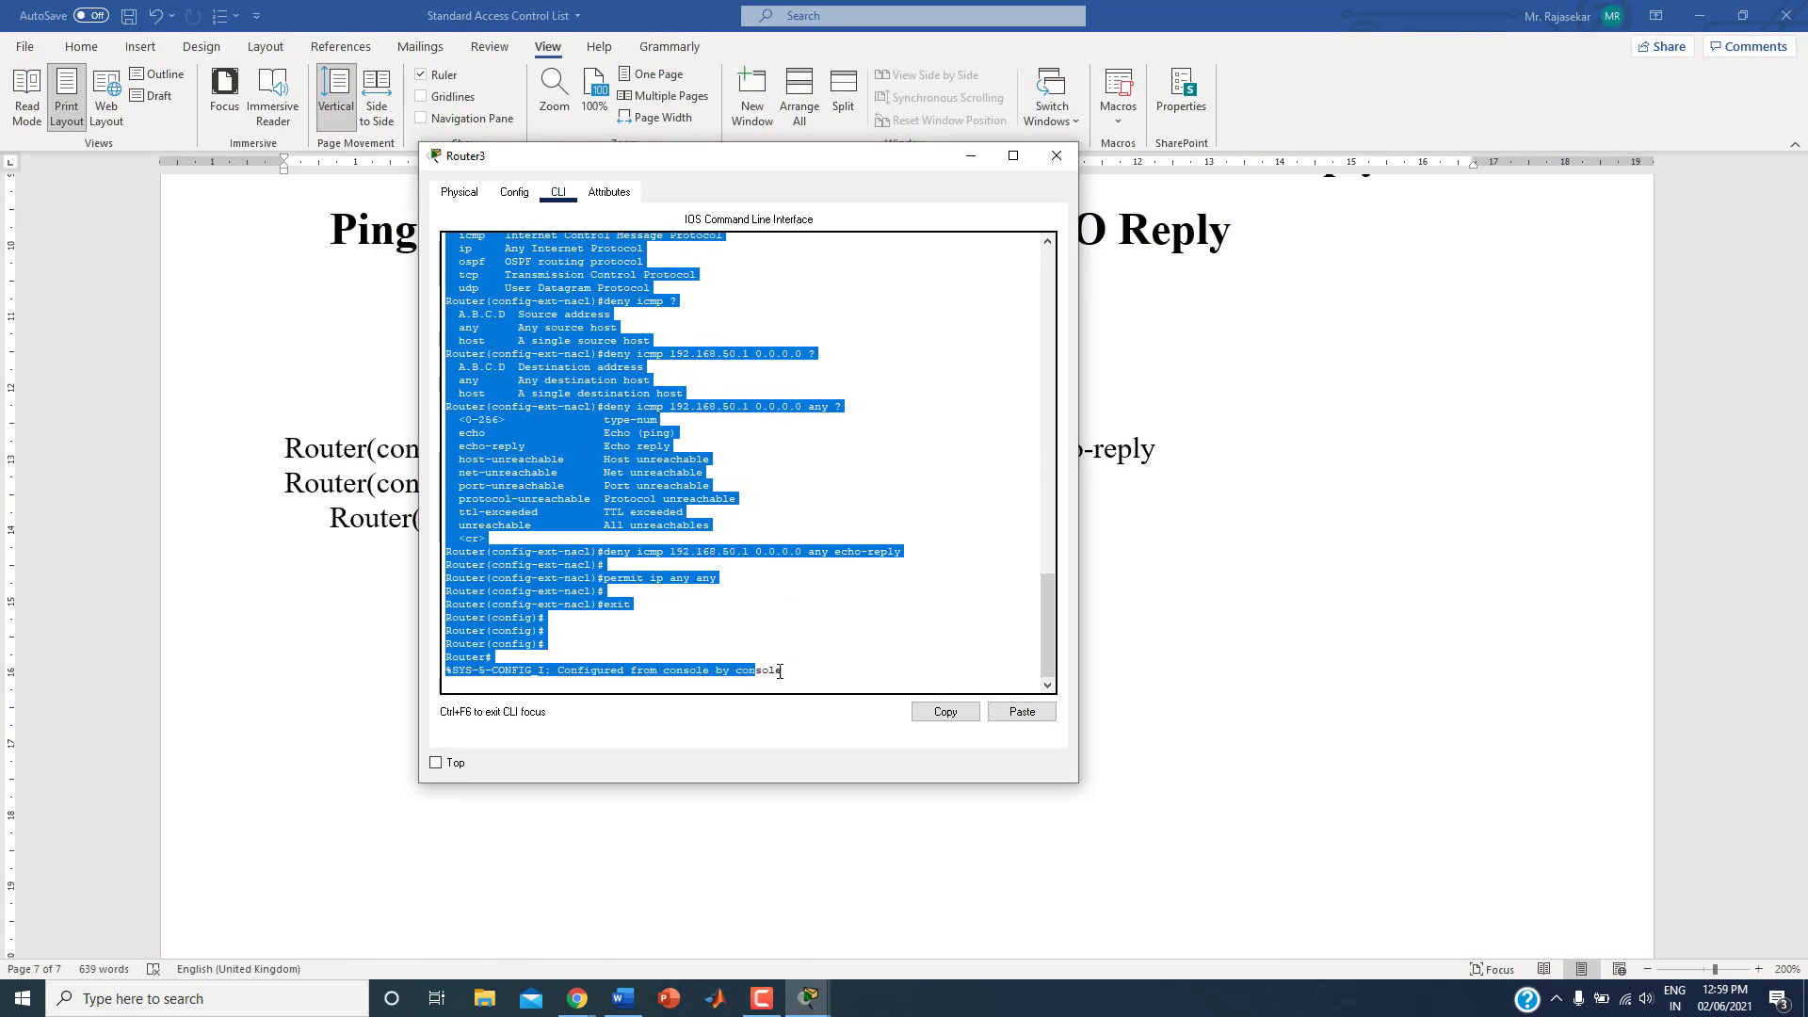
{"action": "left_click", "coordinate": [956, 710]}
{"action": "left_click", "coordinate": [927, 713]}
Step: In the Word notes, replace the previously pasted deny and permit lines with the full copied console session
{"action": "left_click", "coordinate": [250, 670]}
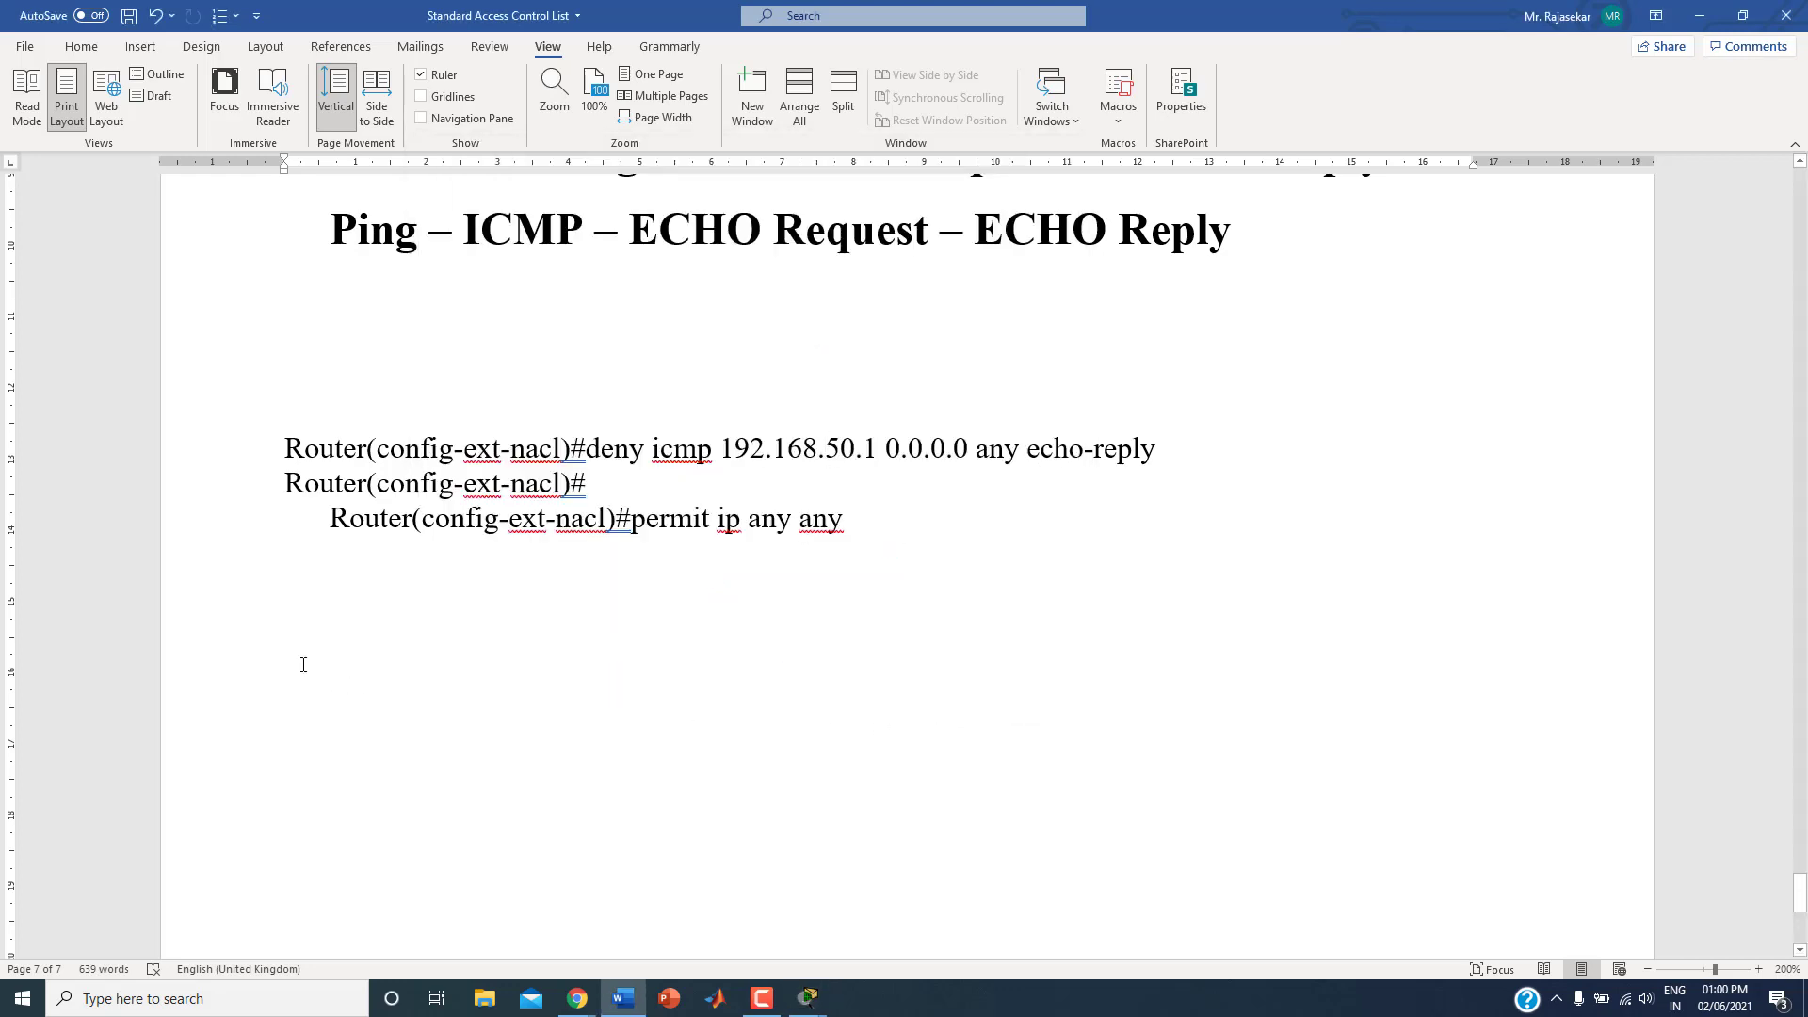
{"action": "left_click_drag", "start_coordinate": [262, 448], "coordinate": [400, 598]}
{"action": "key", "text": "Delete"}
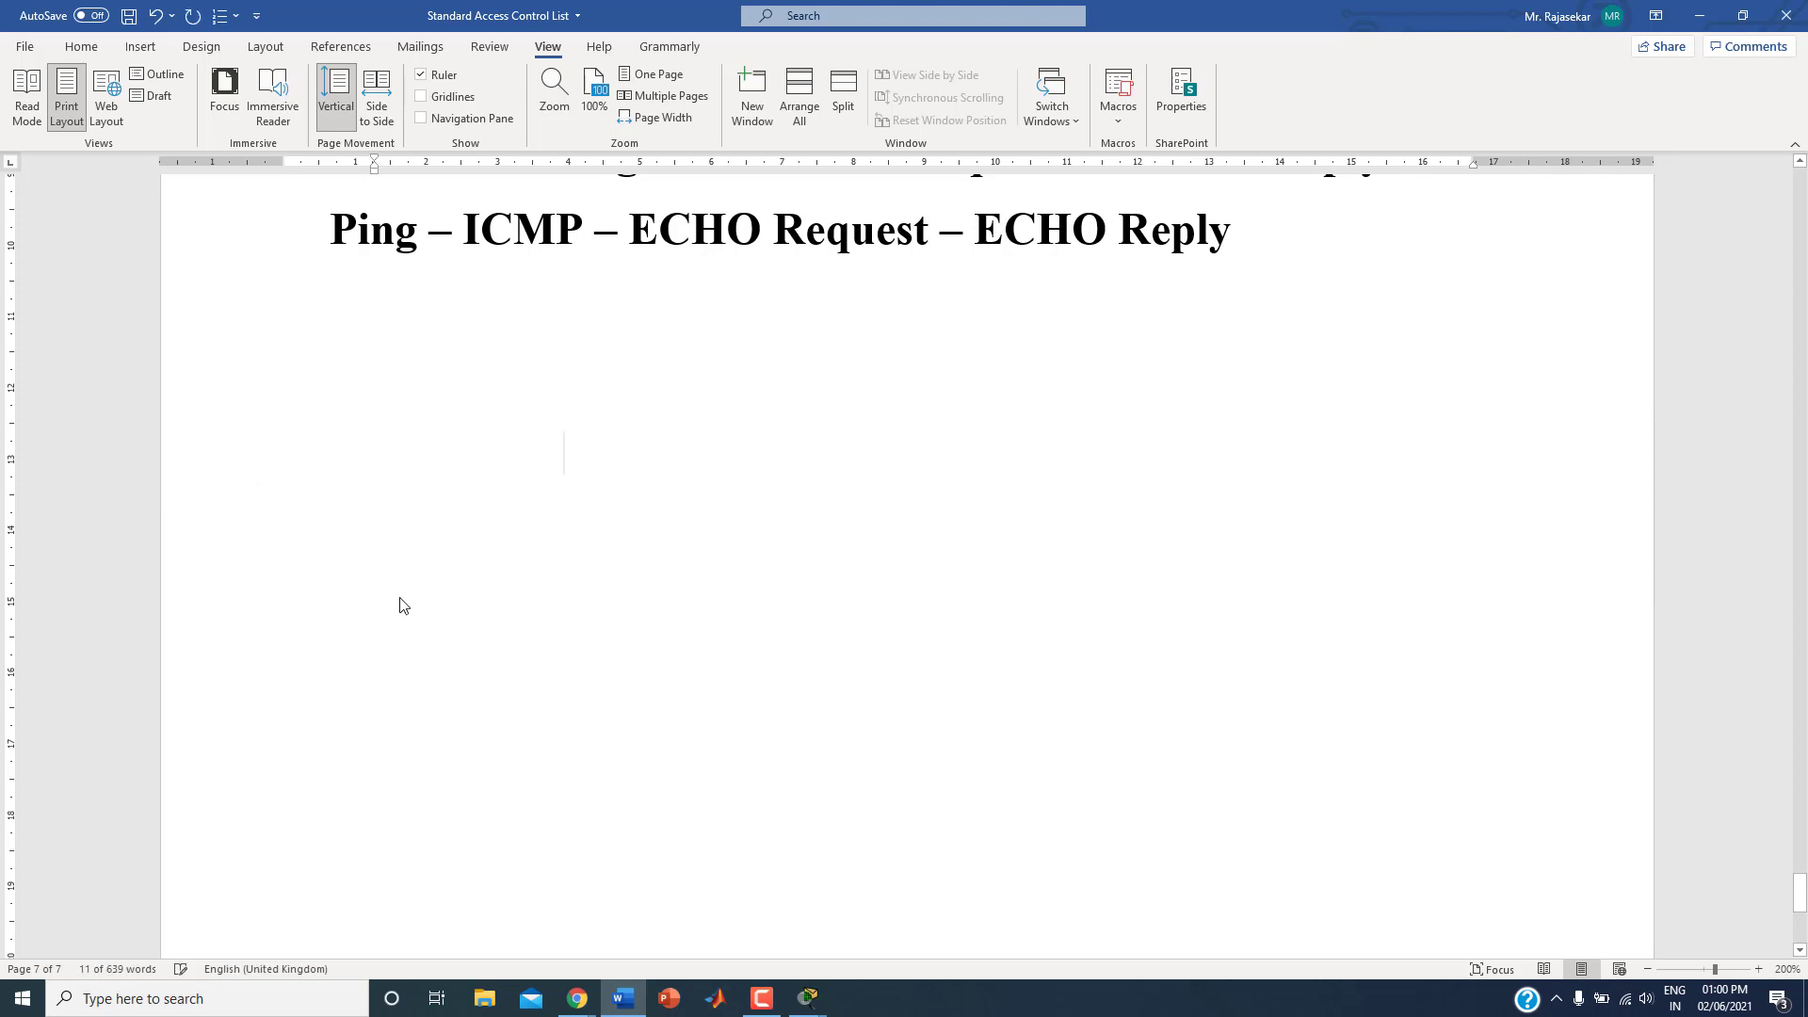
{"action": "key", "text": "ctrl+v"}
{"action": "scroll", "coordinate": [929, 481], "scroll_direction": "up", "scroll_amount": 5}
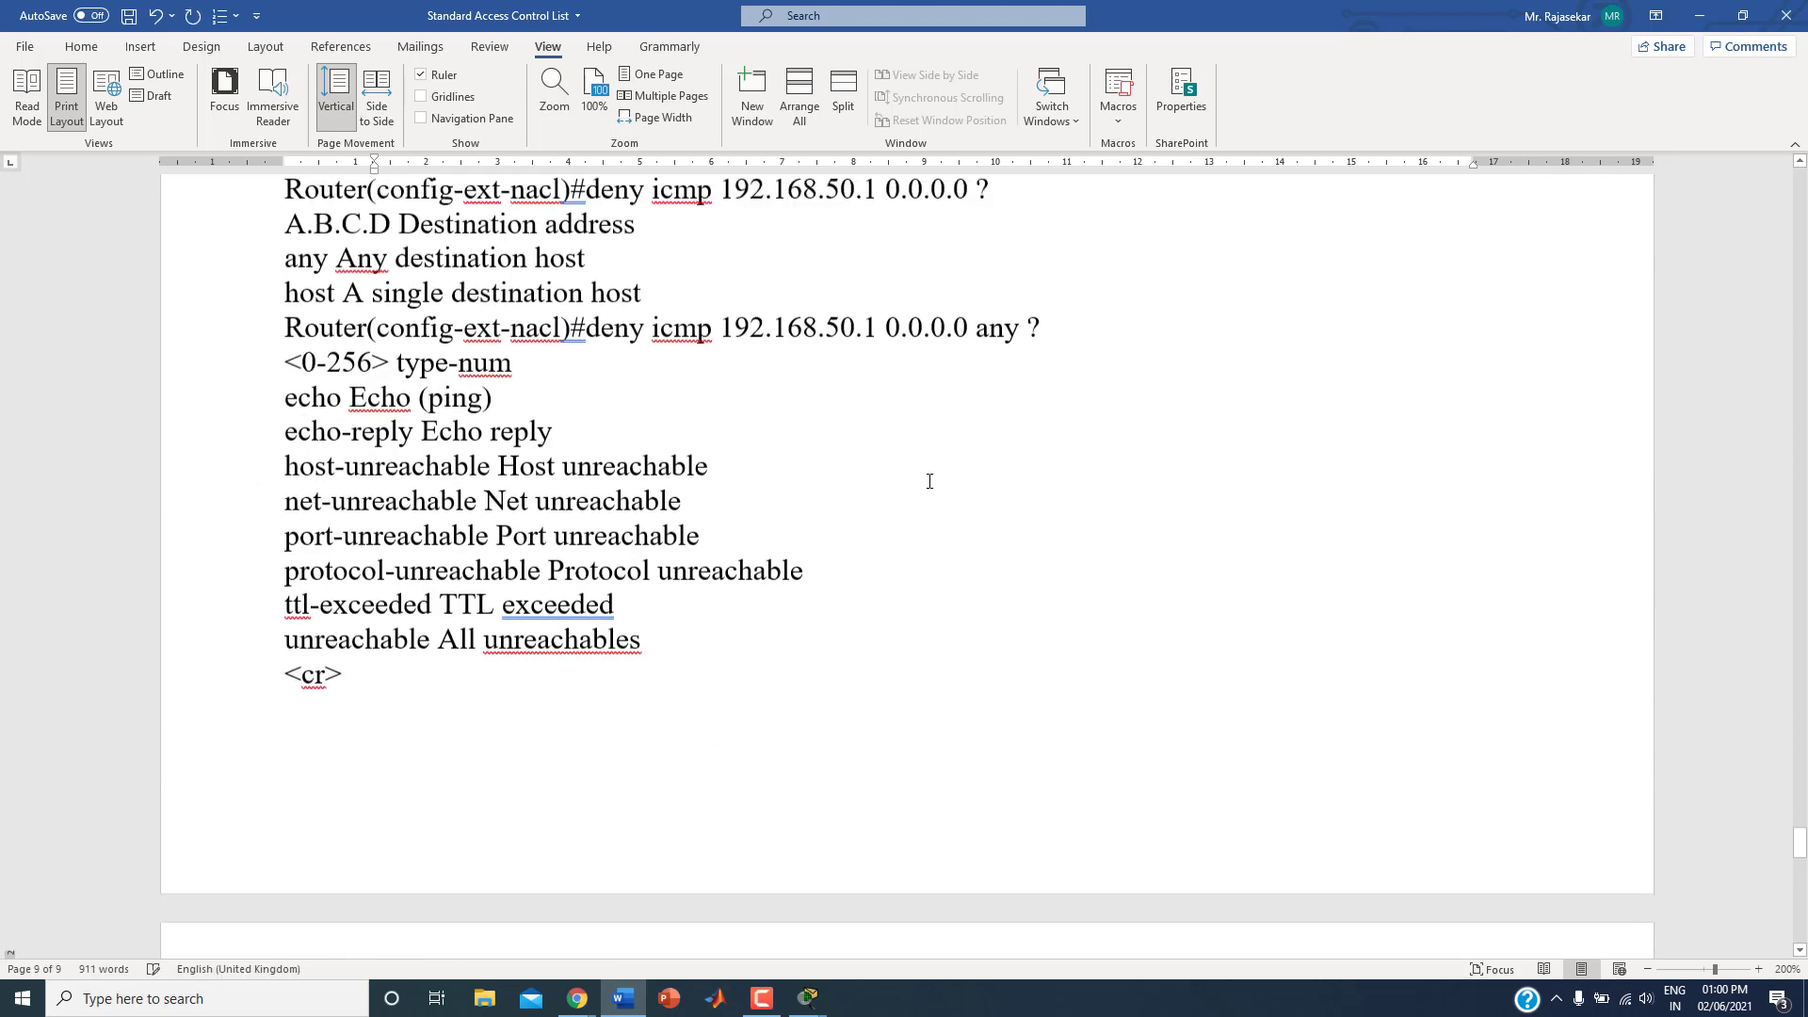
{"action": "scroll", "coordinate": [929, 481], "scroll_direction": "up", "scroll_amount": 8}
{"action": "scroll", "coordinate": [938, 516], "scroll_direction": "down", "scroll_amount": 6}
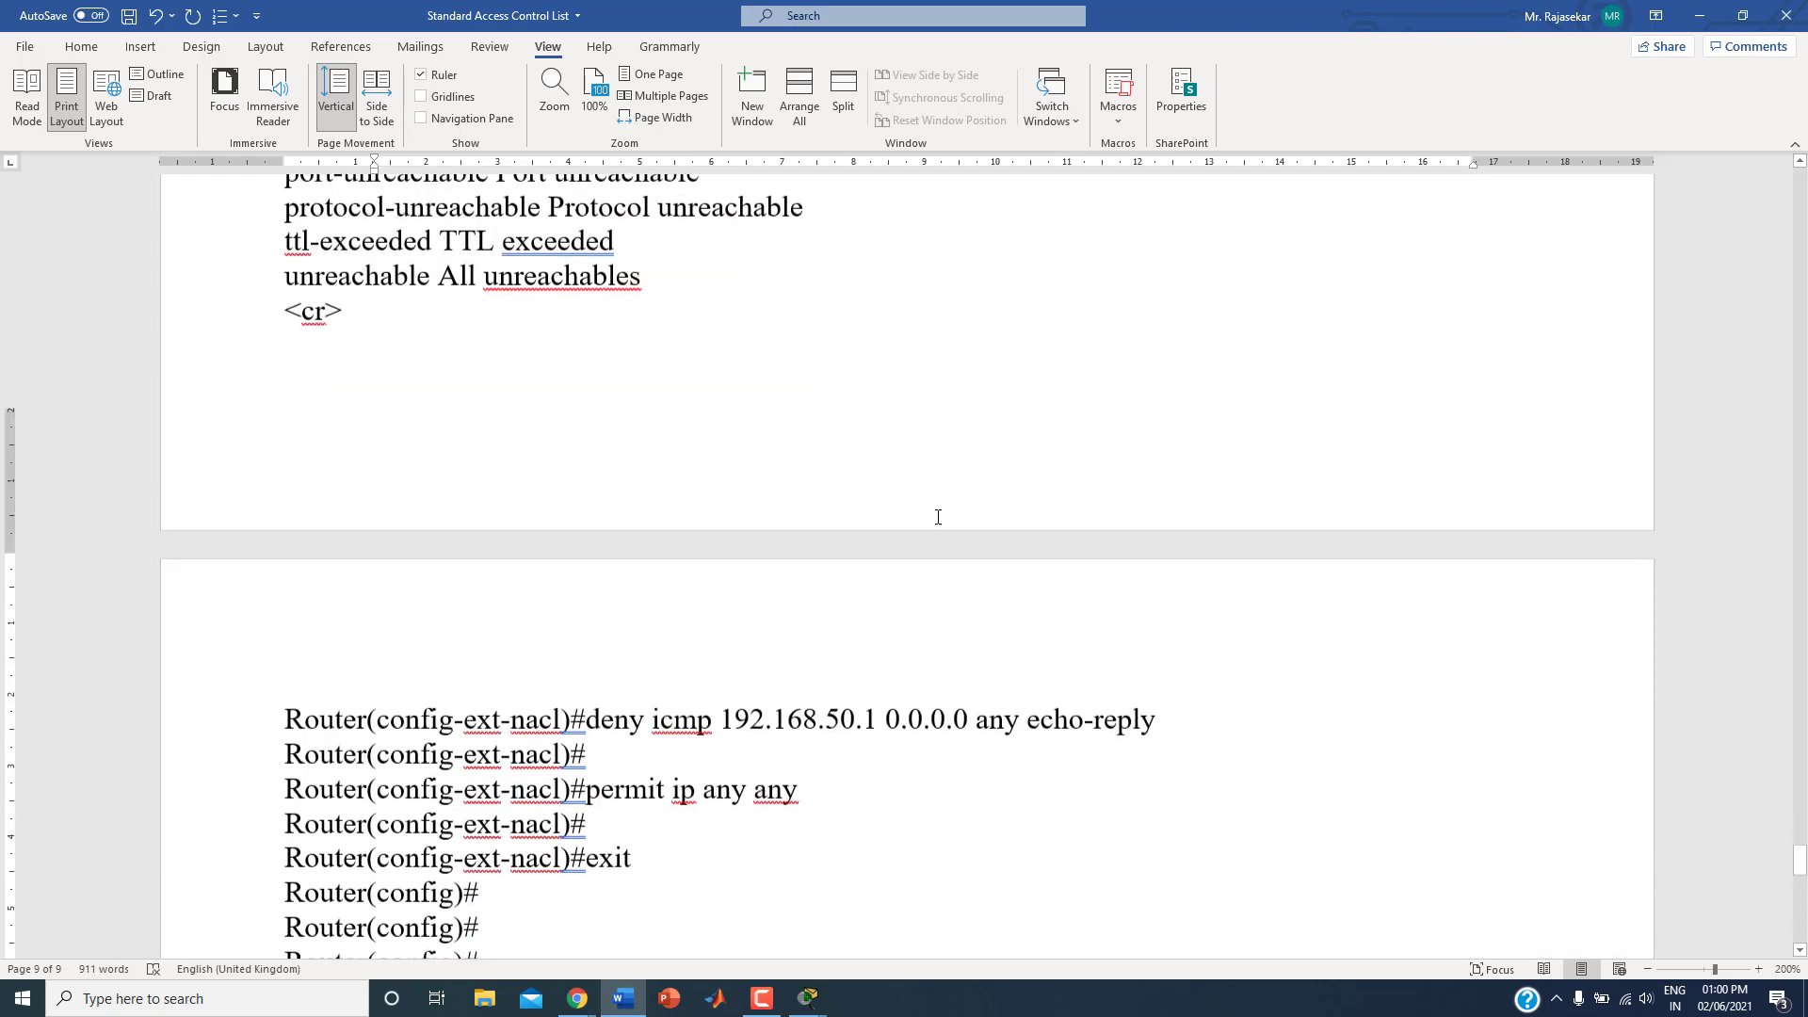
Step: Examine the pasted deny icmp rule part by part, covering its source address, wildcard mask, destination and echo-reply option
{"action": "left_click", "coordinate": [604, 572]}
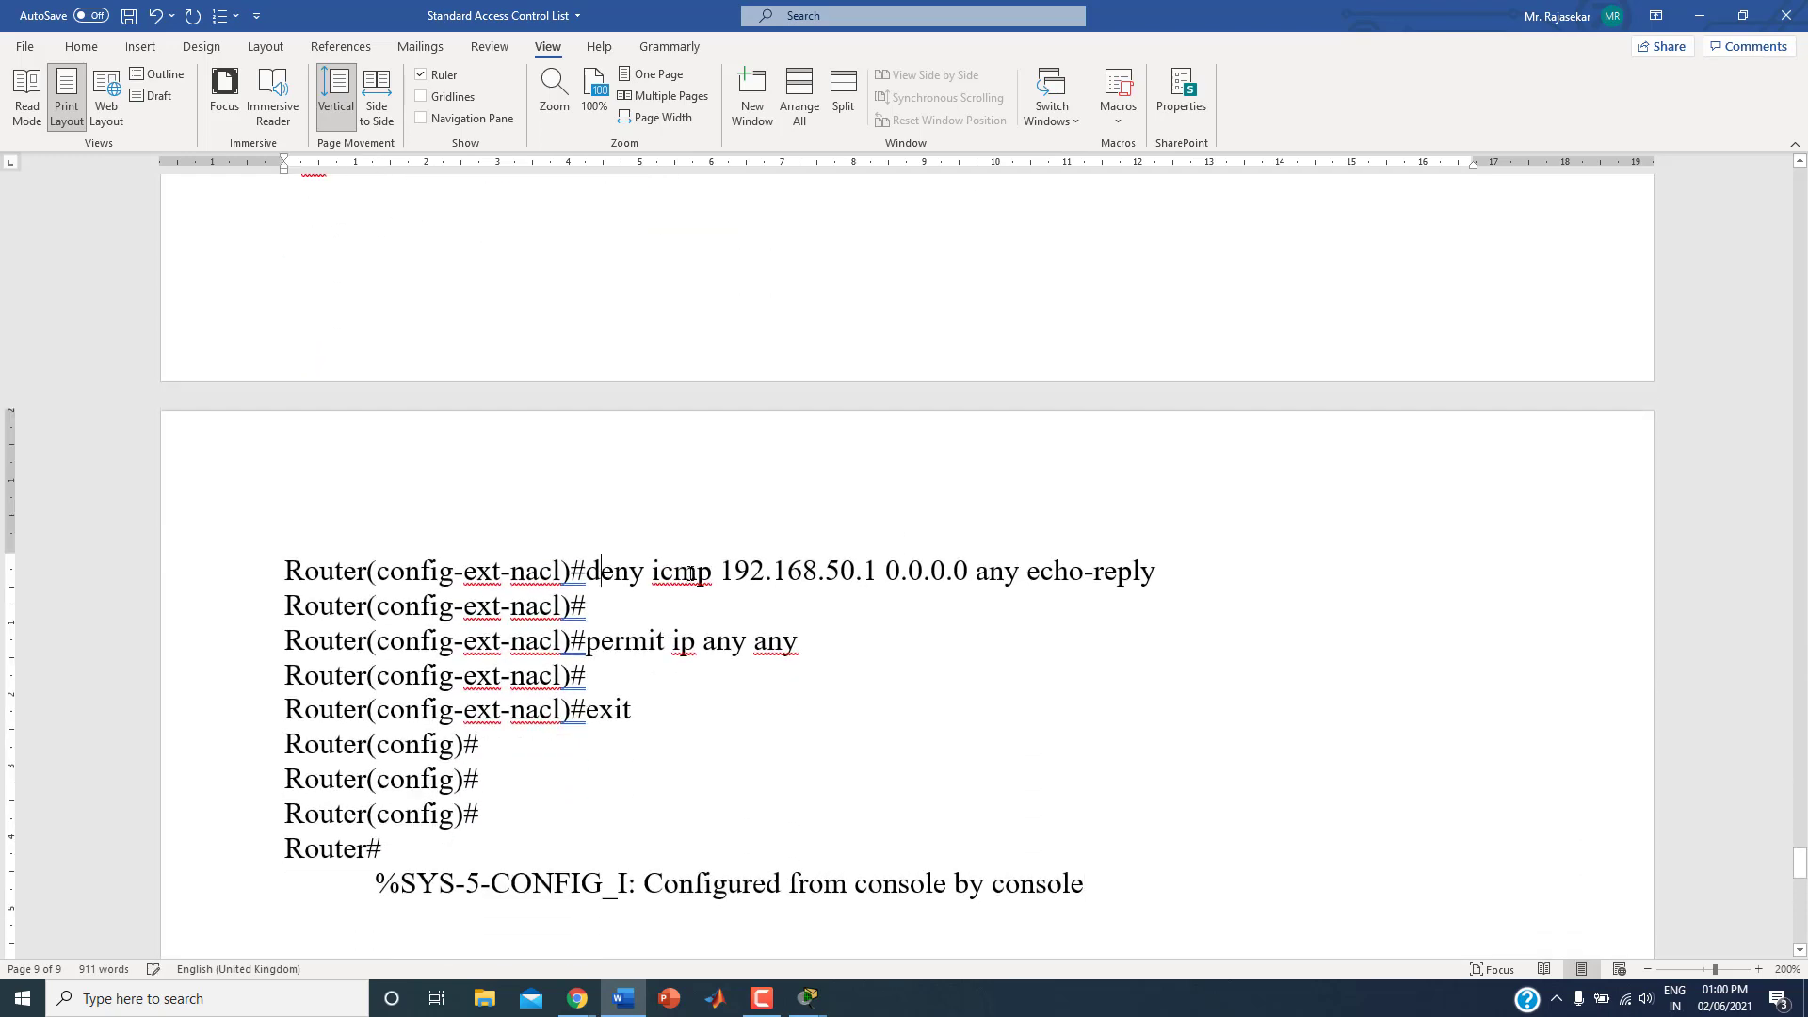
{"action": "left_click", "coordinate": [750, 572]}
{"action": "left_click", "coordinate": [790, 572]}
{"action": "left_click", "coordinate": [854, 571]}
{"action": "left_click", "coordinate": [880, 574]}
{"action": "left_click", "coordinate": [893, 572]}
{"action": "left_click_drag", "start_coordinate": [891, 572], "coordinate": [975, 571]}
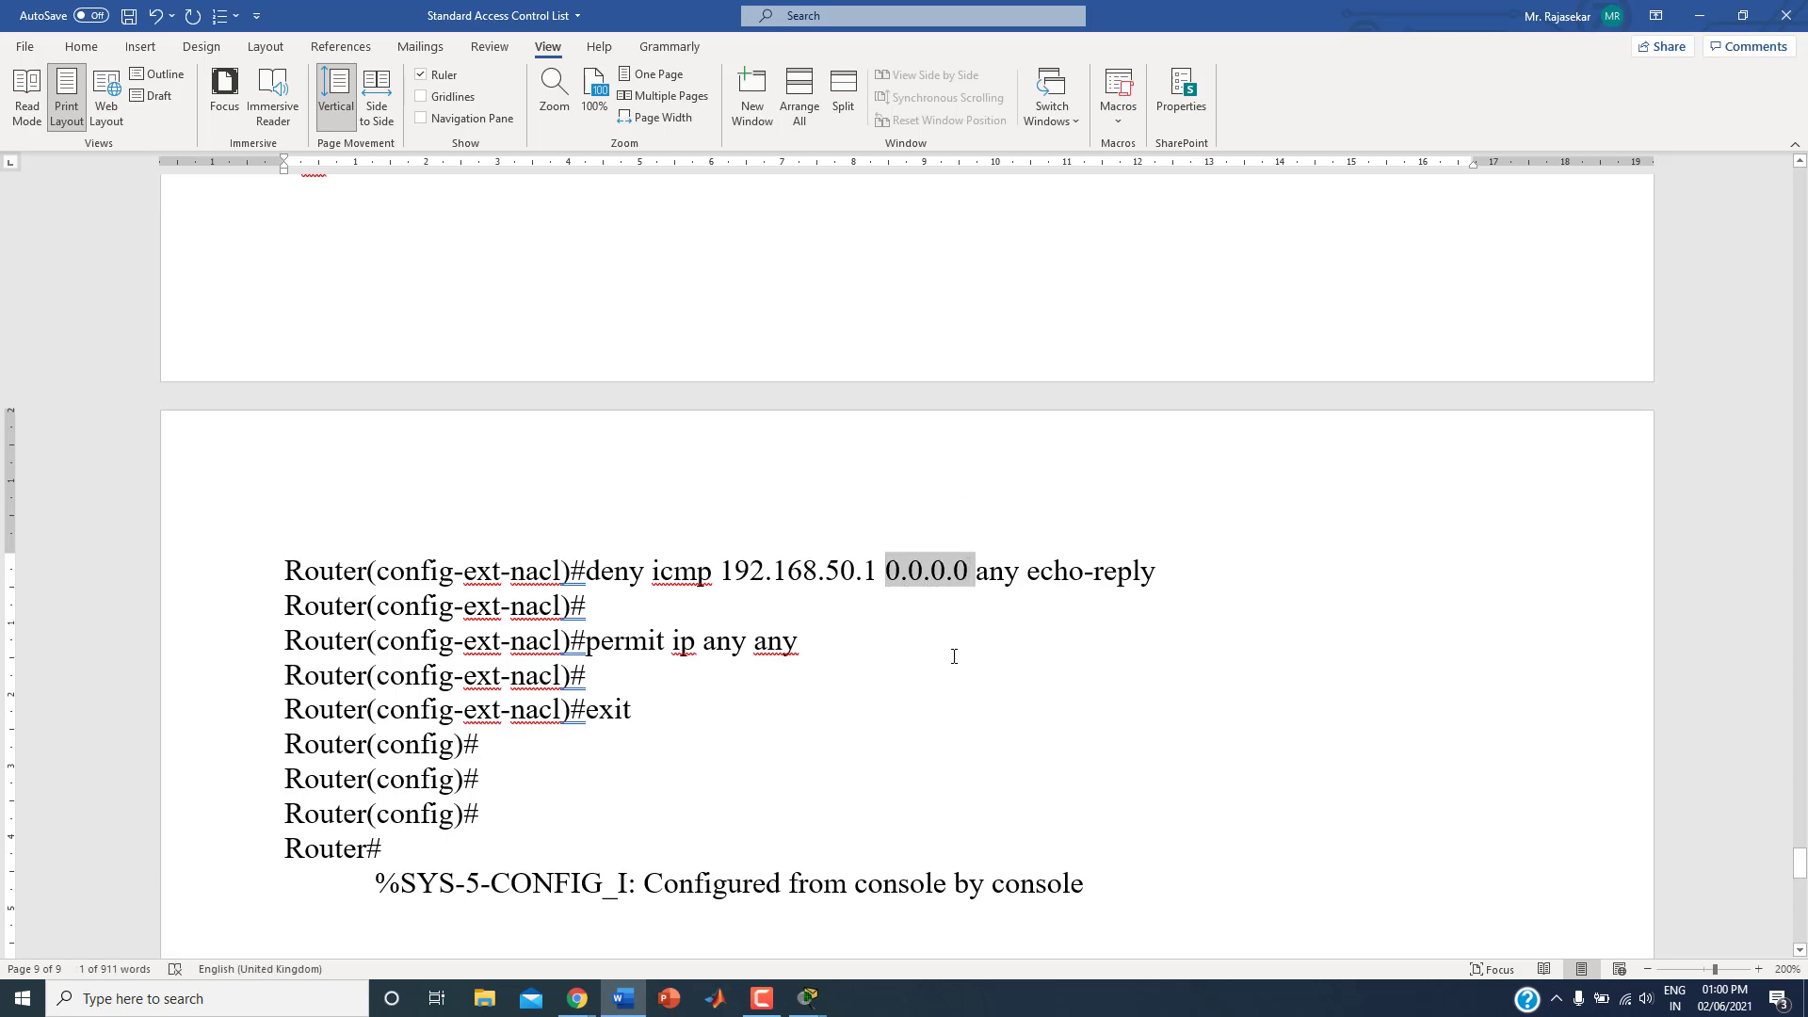
{"action": "left_click", "coordinate": [1002, 577]}
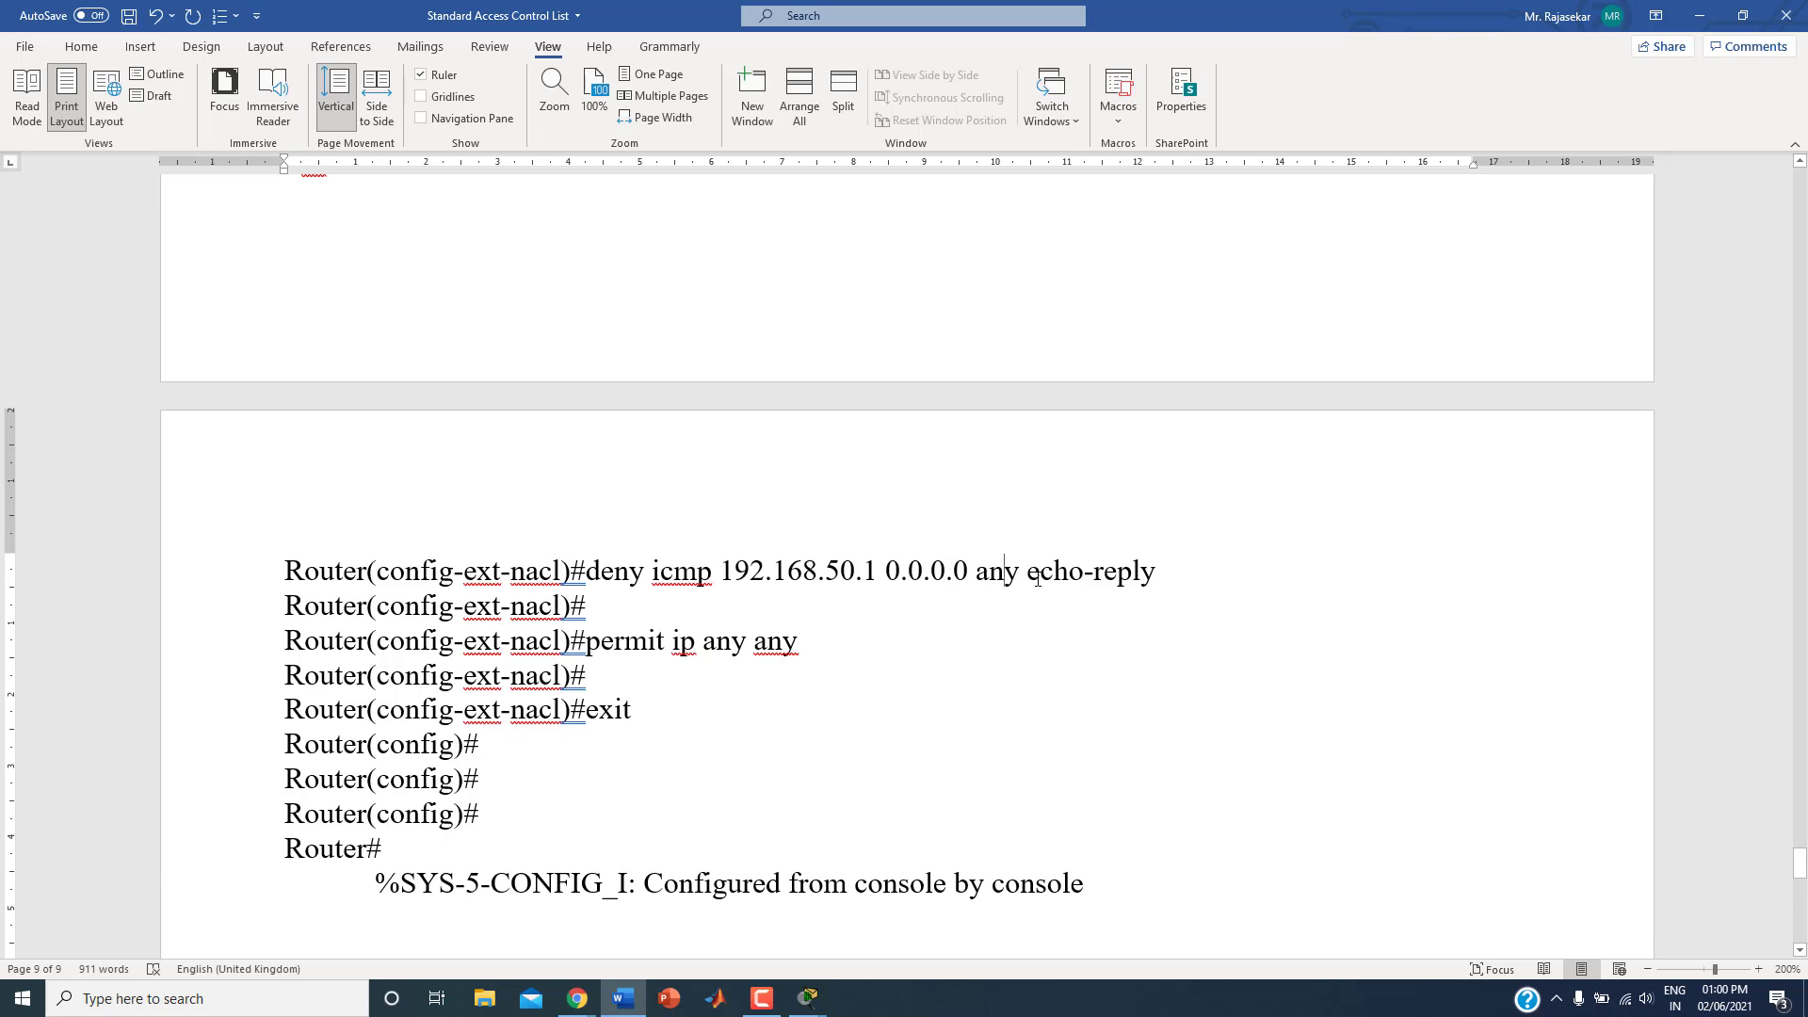
{"action": "left_click", "coordinate": [989, 574]}
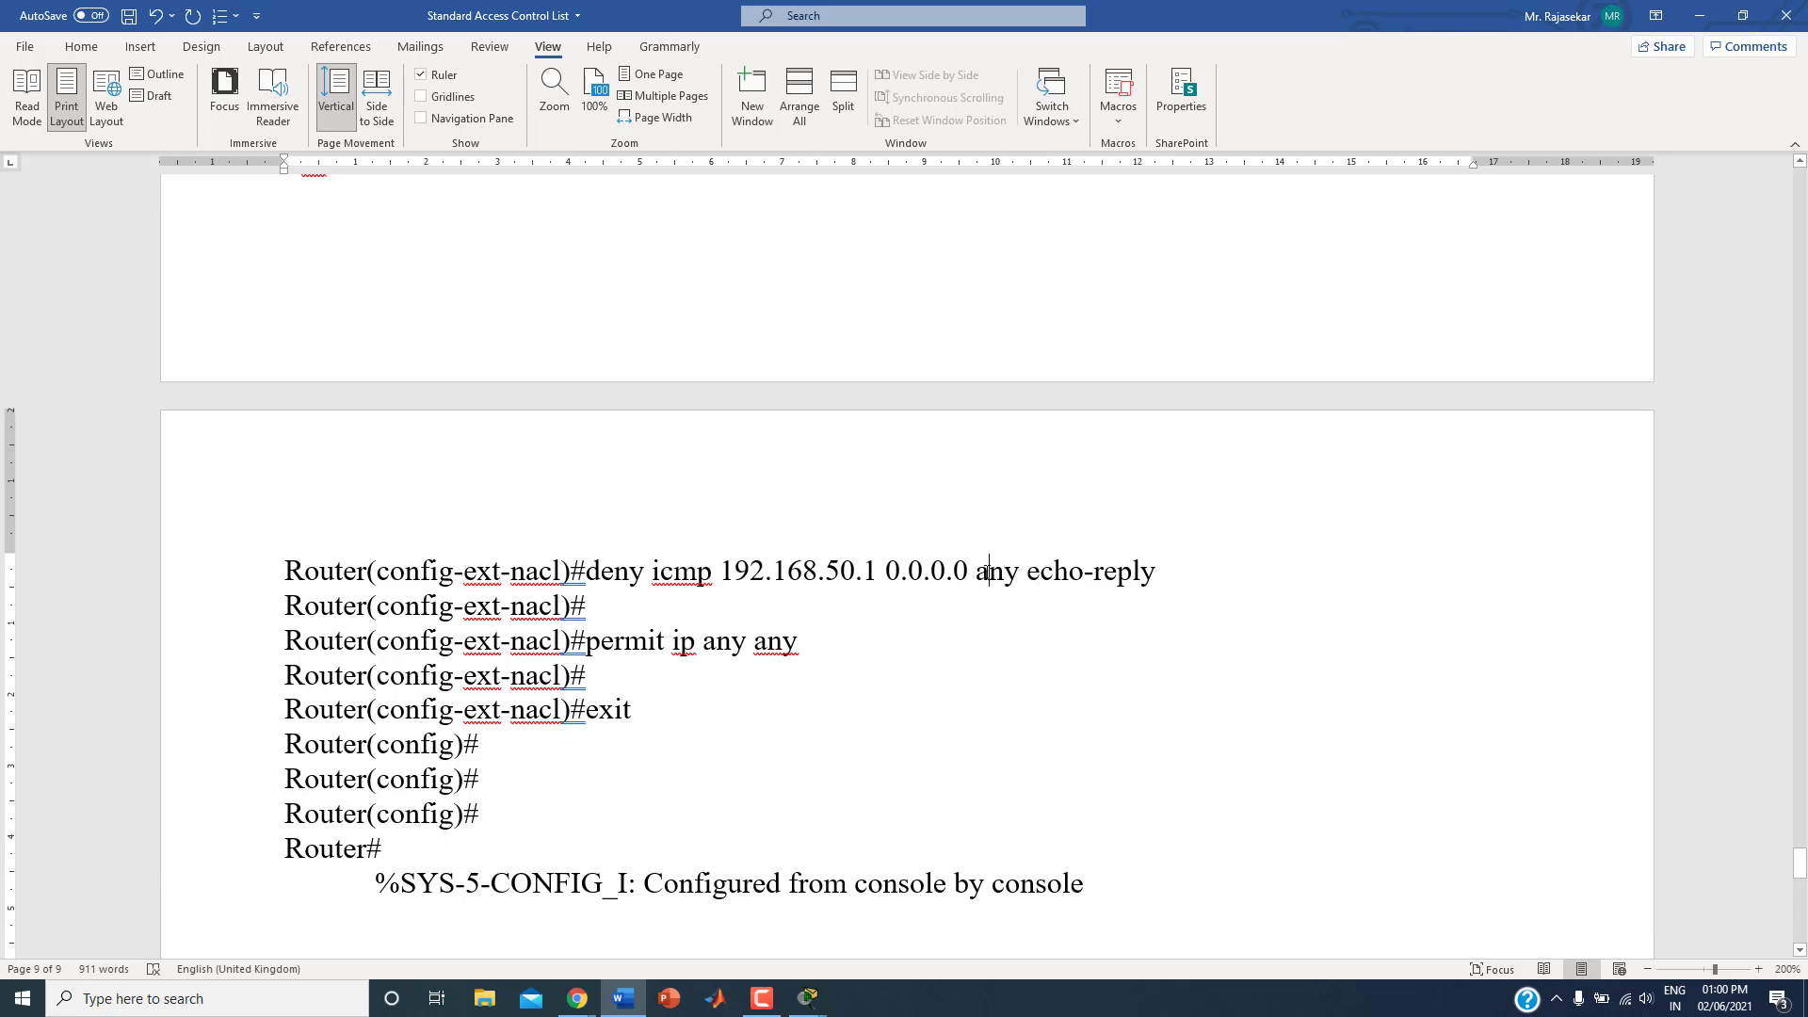
{"action": "left_click", "coordinate": [1037, 573]}
{"action": "left_click", "coordinate": [1093, 574]}
Step: Add a new line below the pasted console session at the end of the notes
{"action": "scroll", "coordinate": [1029, 666], "scroll_direction": "down", "scroll_amount": 5}
{"action": "left_click", "coordinate": [1003, 678]}
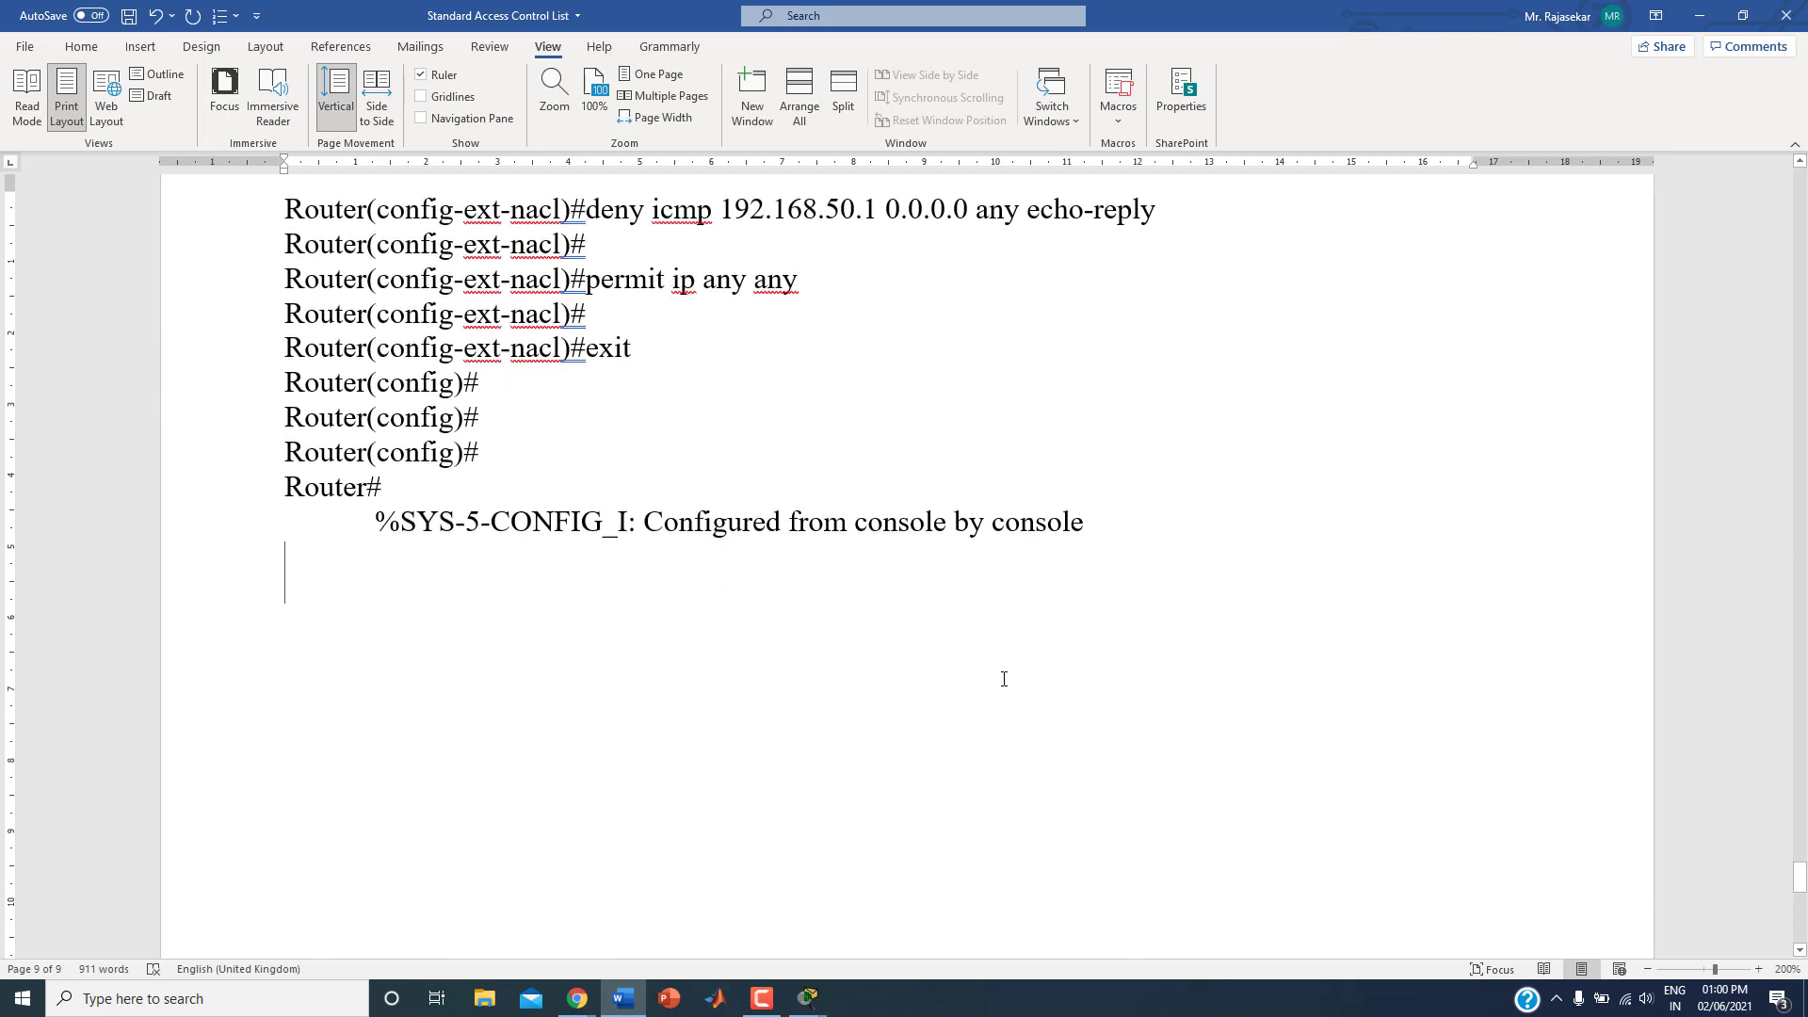
{"action": "key", "text": "Return"}
Step: Switch to Packet Tracer, select Router3's Serial2/0 interface for configuration and return to its command line
{"action": "mouse_move", "coordinate": [808, 998]}
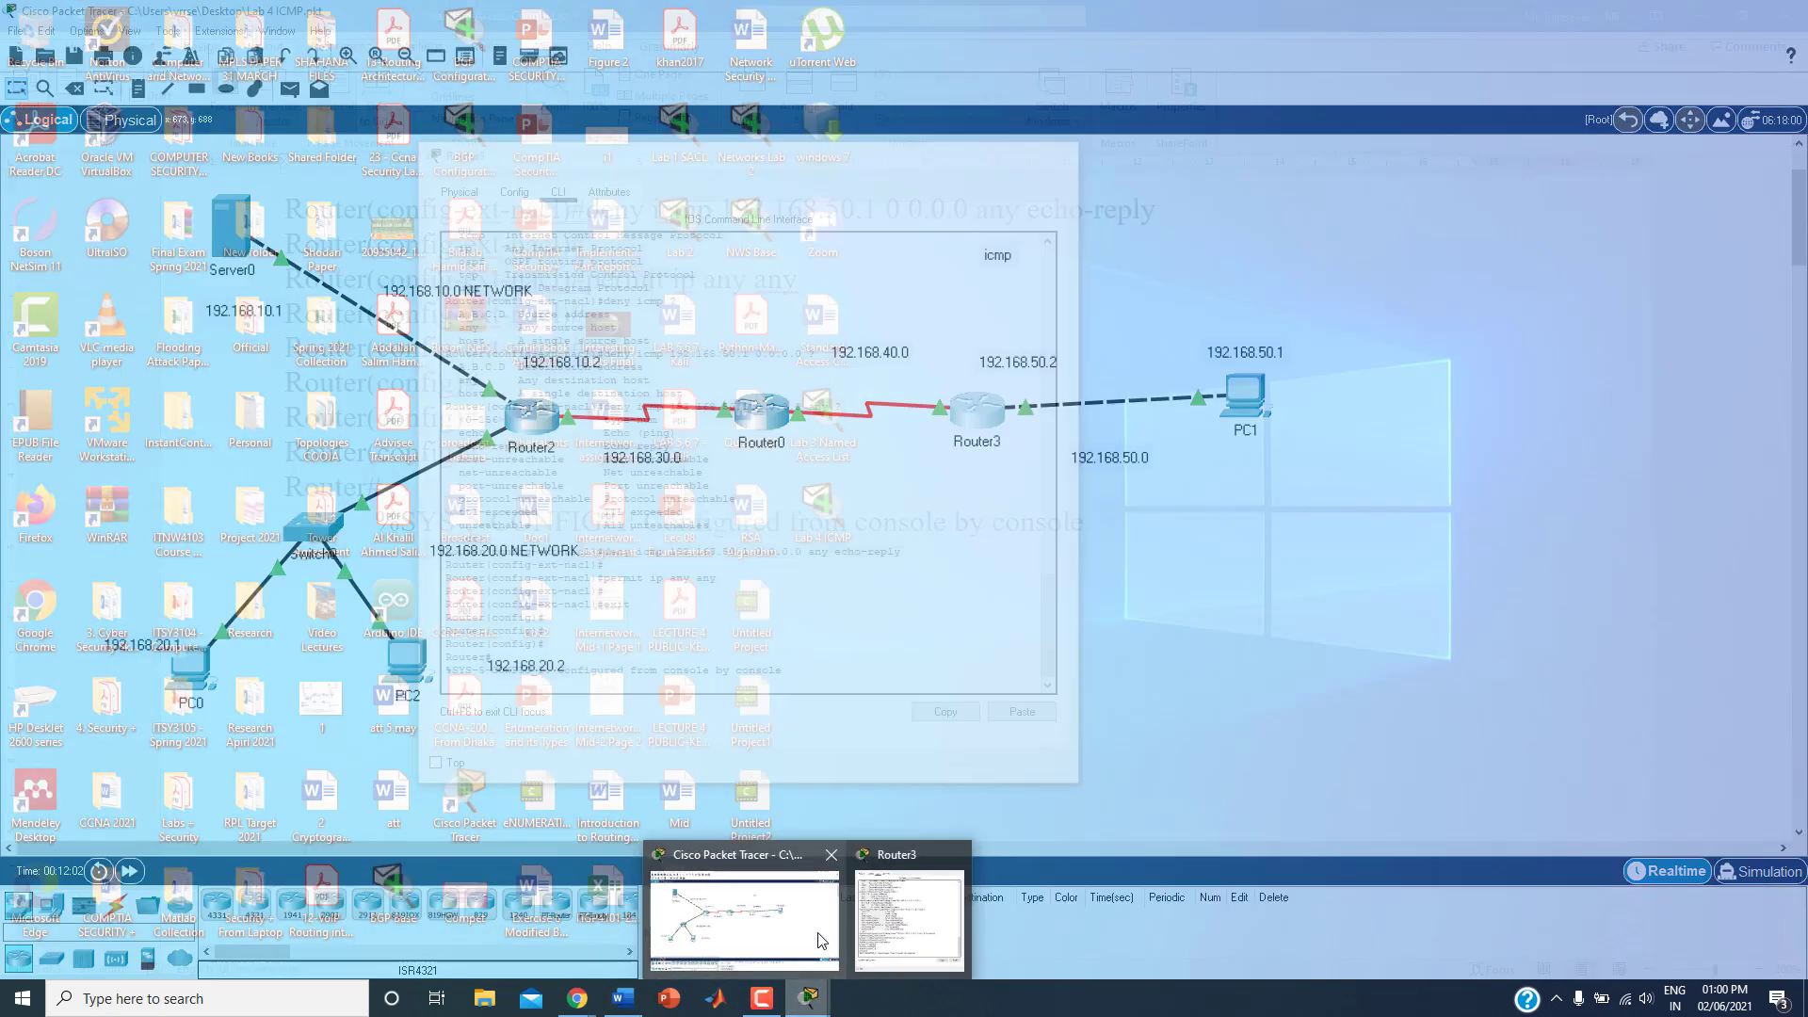
{"action": "left_click", "coordinate": [819, 940]}
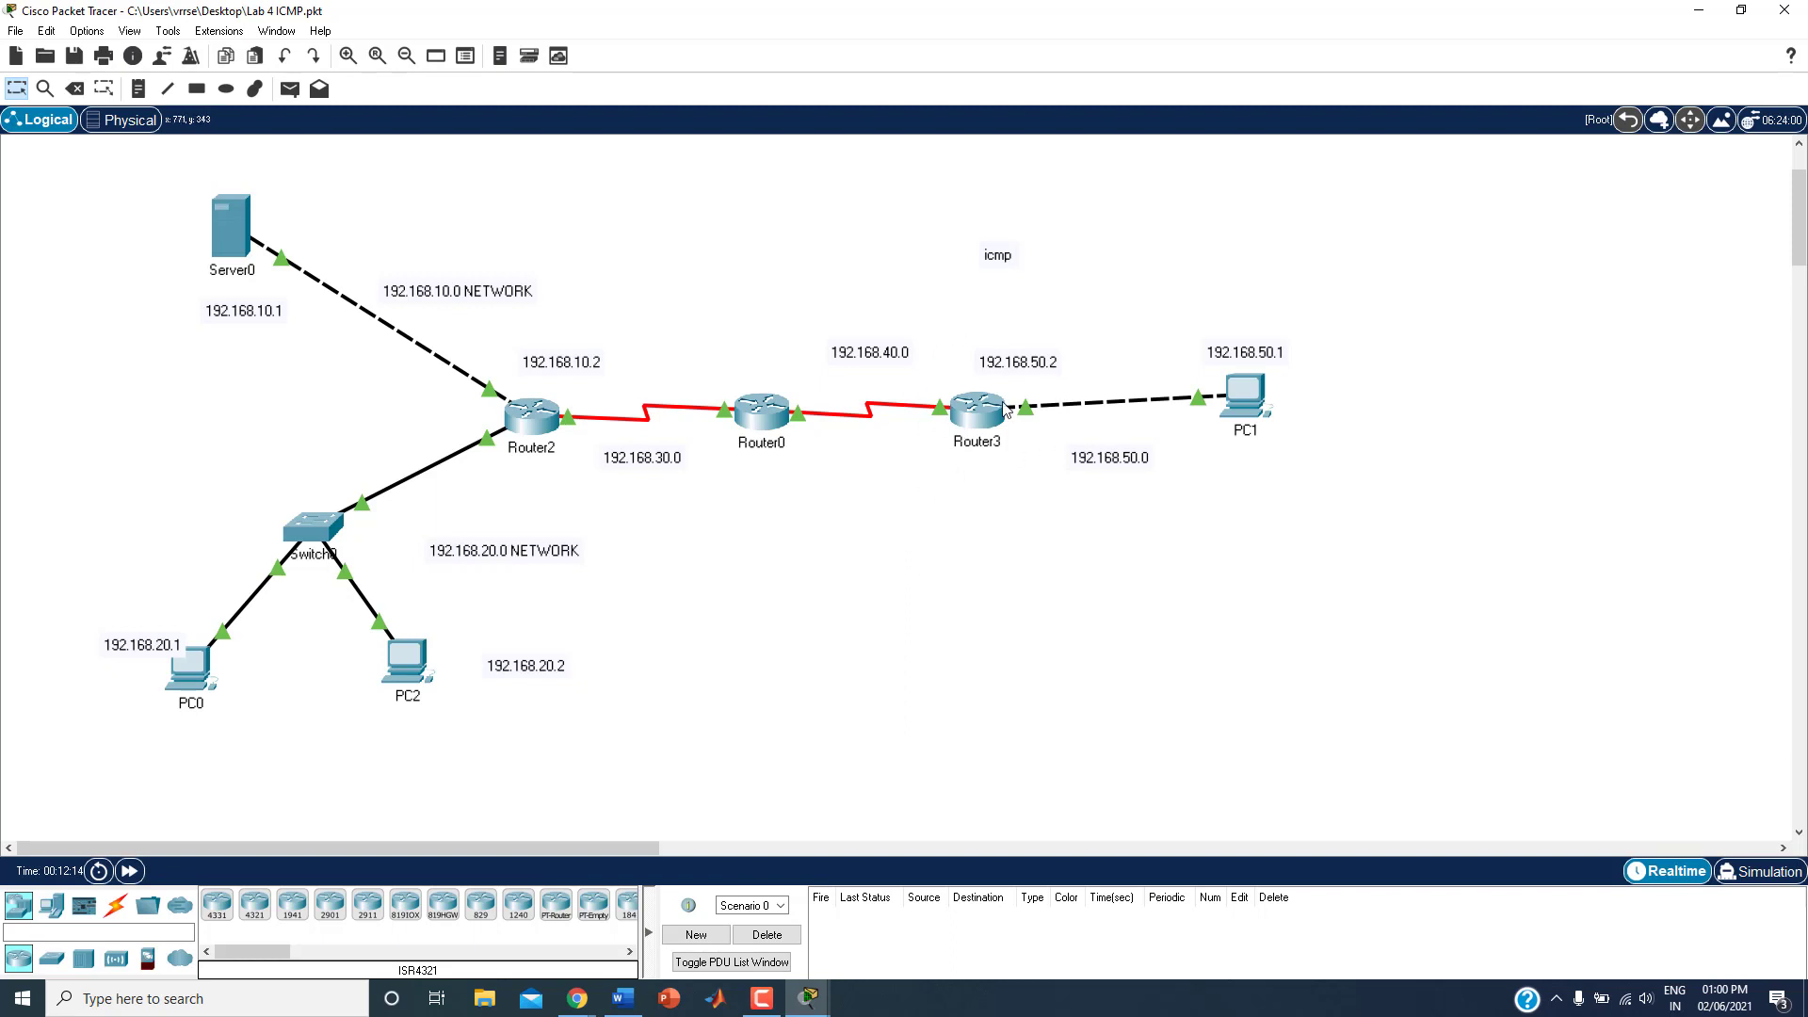
{"action": "mouse_move", "coordinate": [960, 426]}
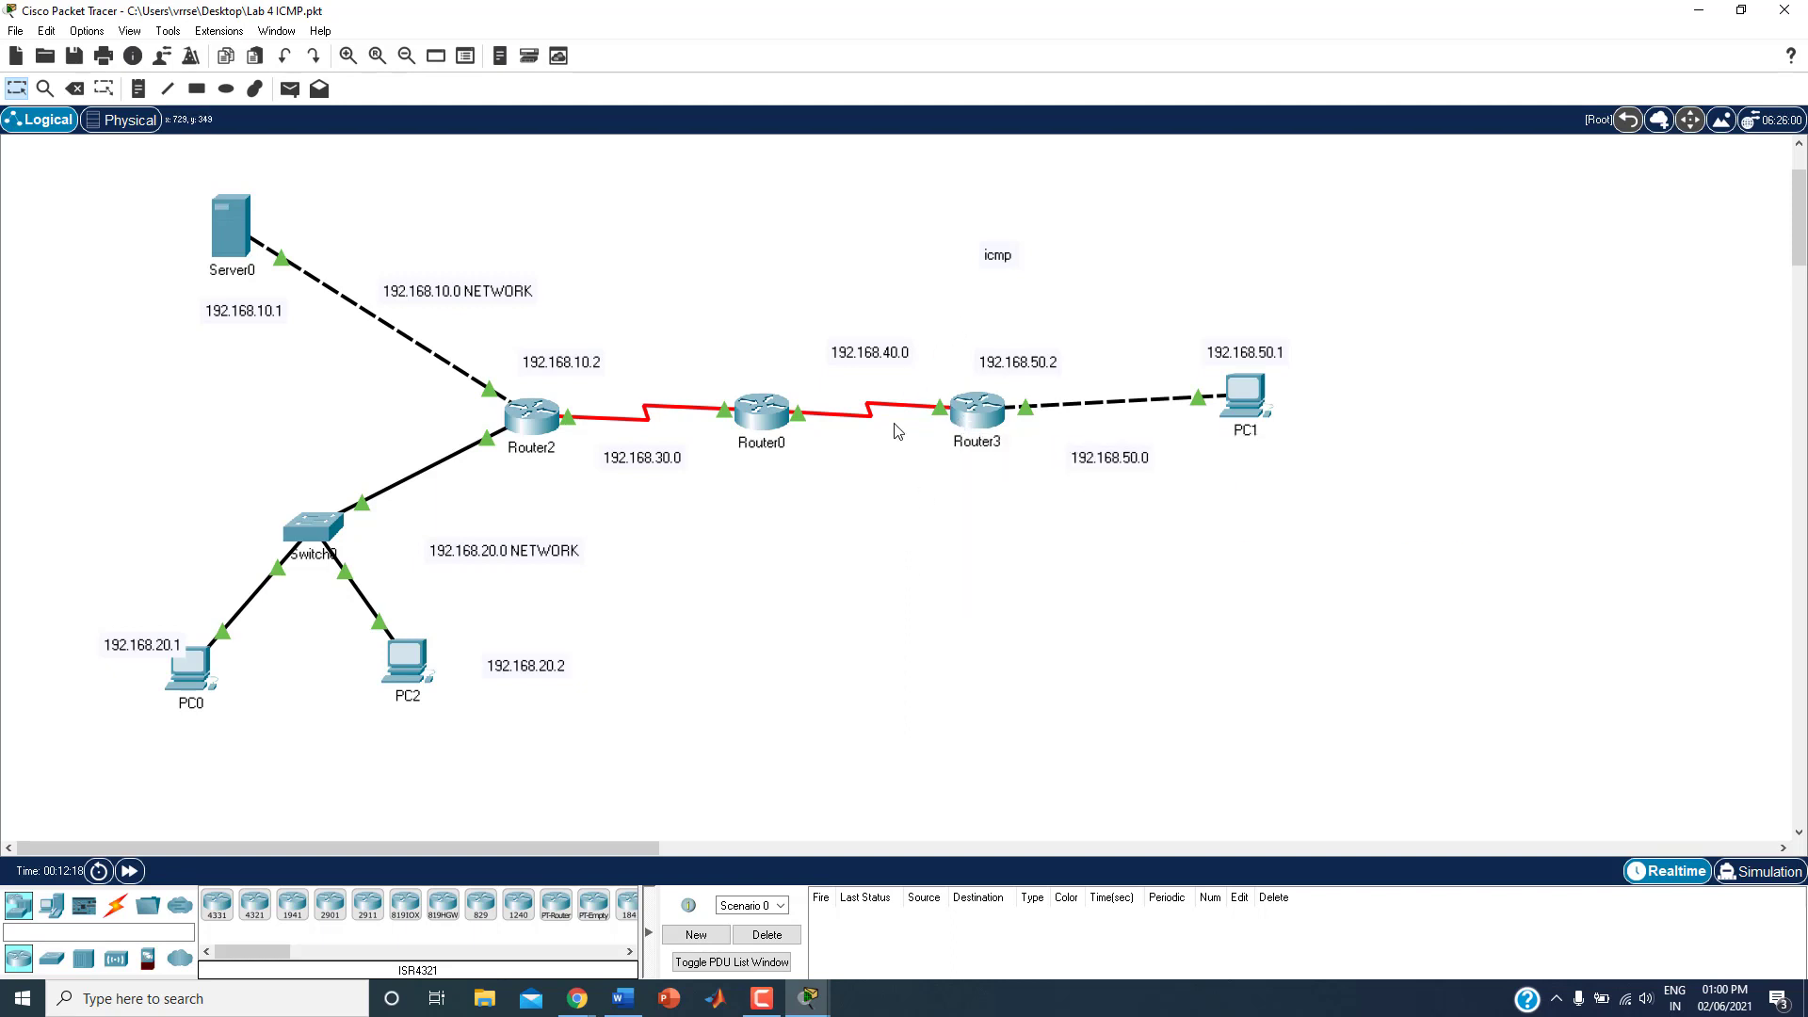
{"action": "left_click", "coordinate": [978, 416]}
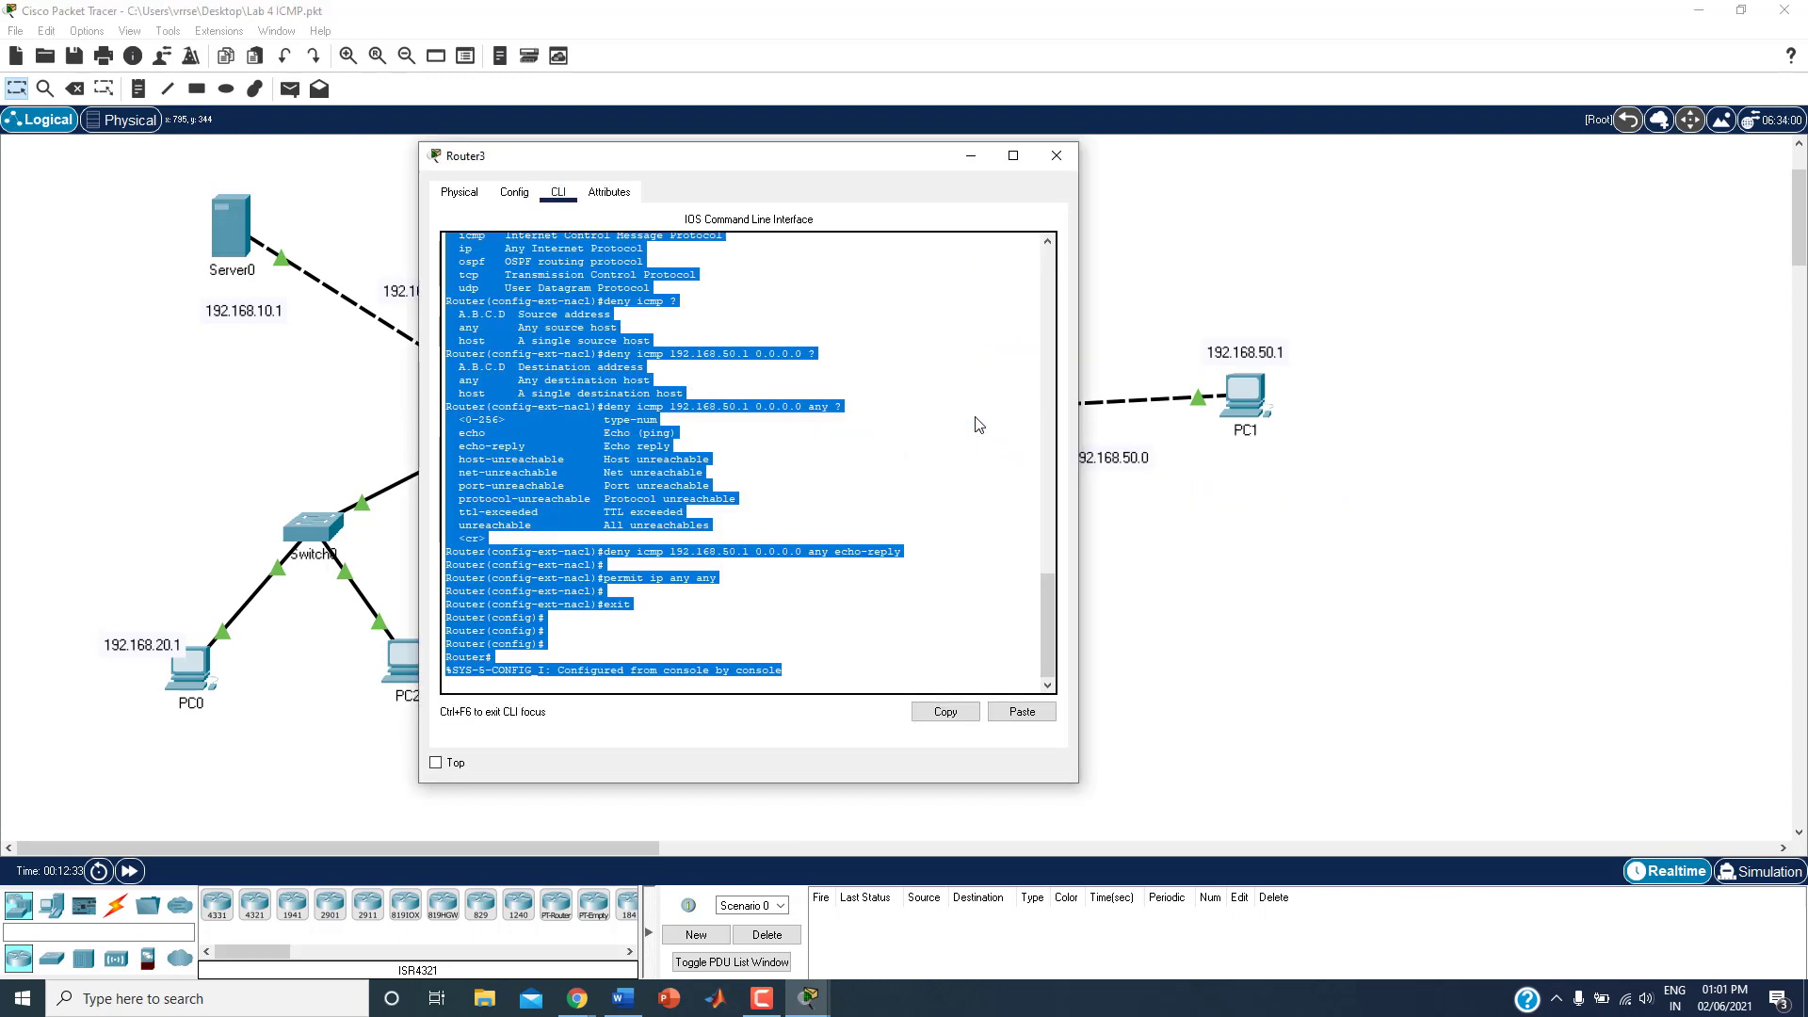
{"action": "left_click", "coordinate": [517, 193]}
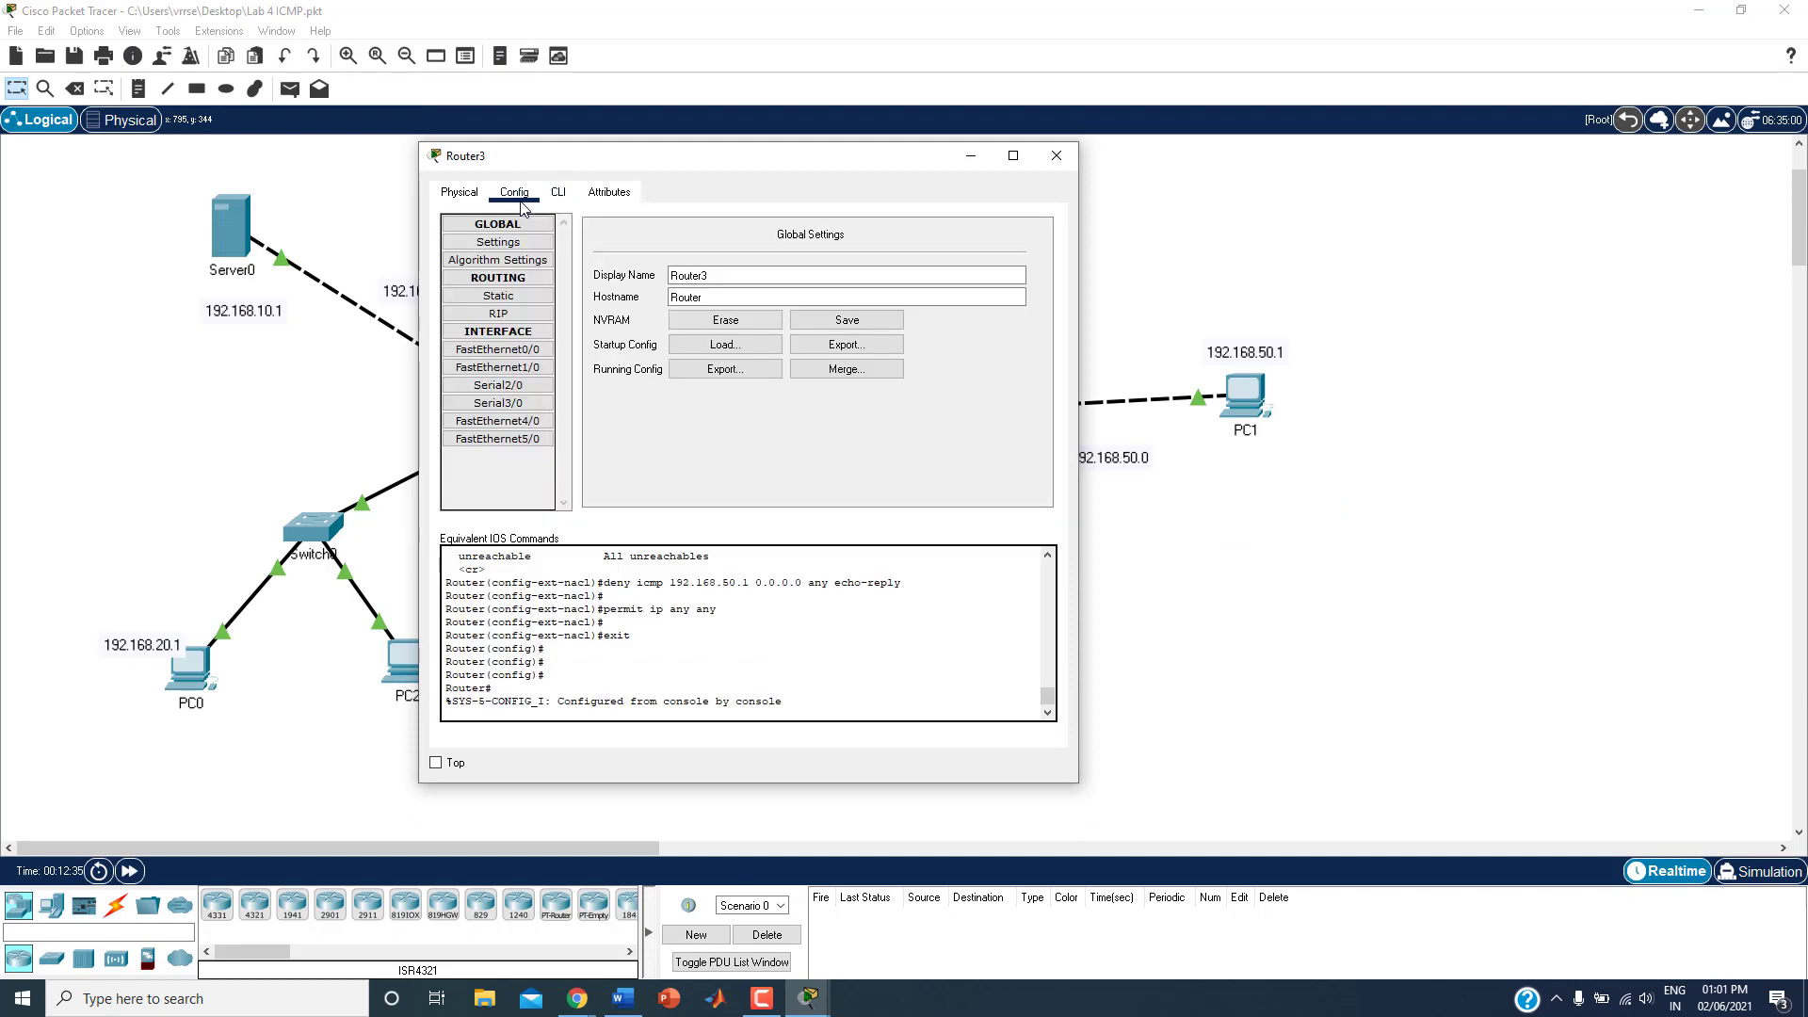
{"action": "left_click", "coordinate": [498, 387]}
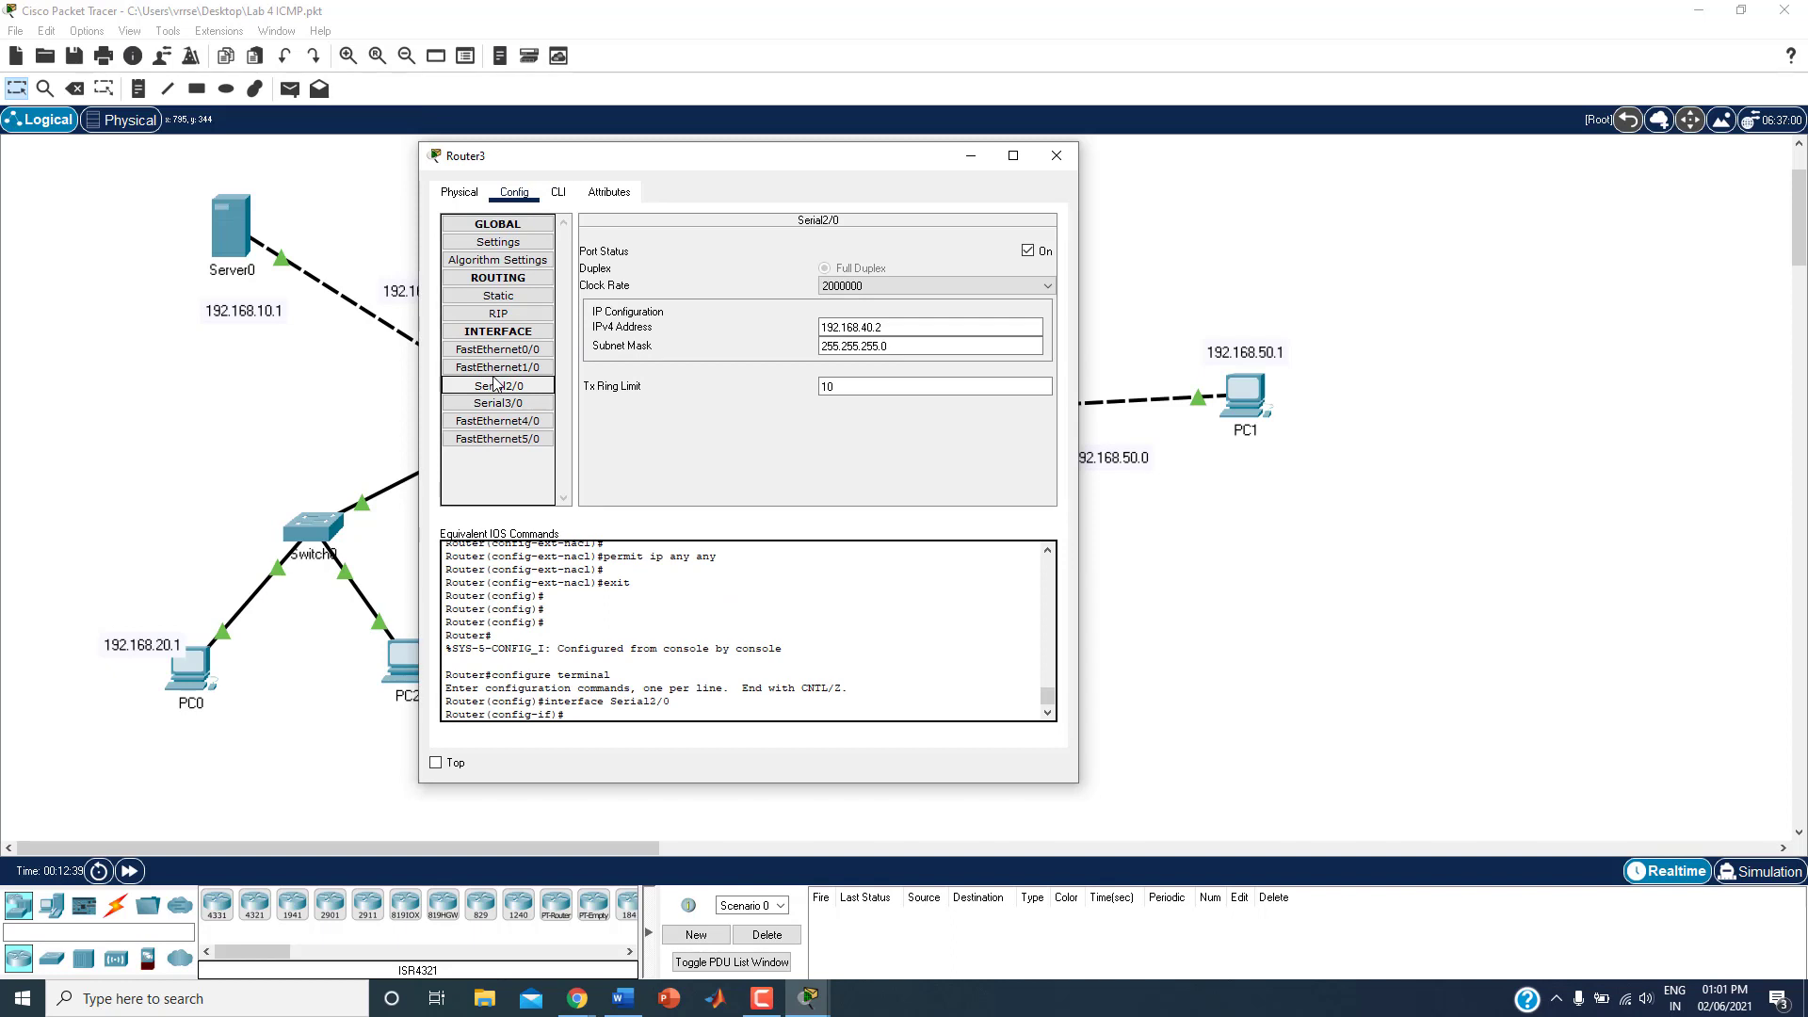
{"action": "left_click", "coordinate": [558, 192]}
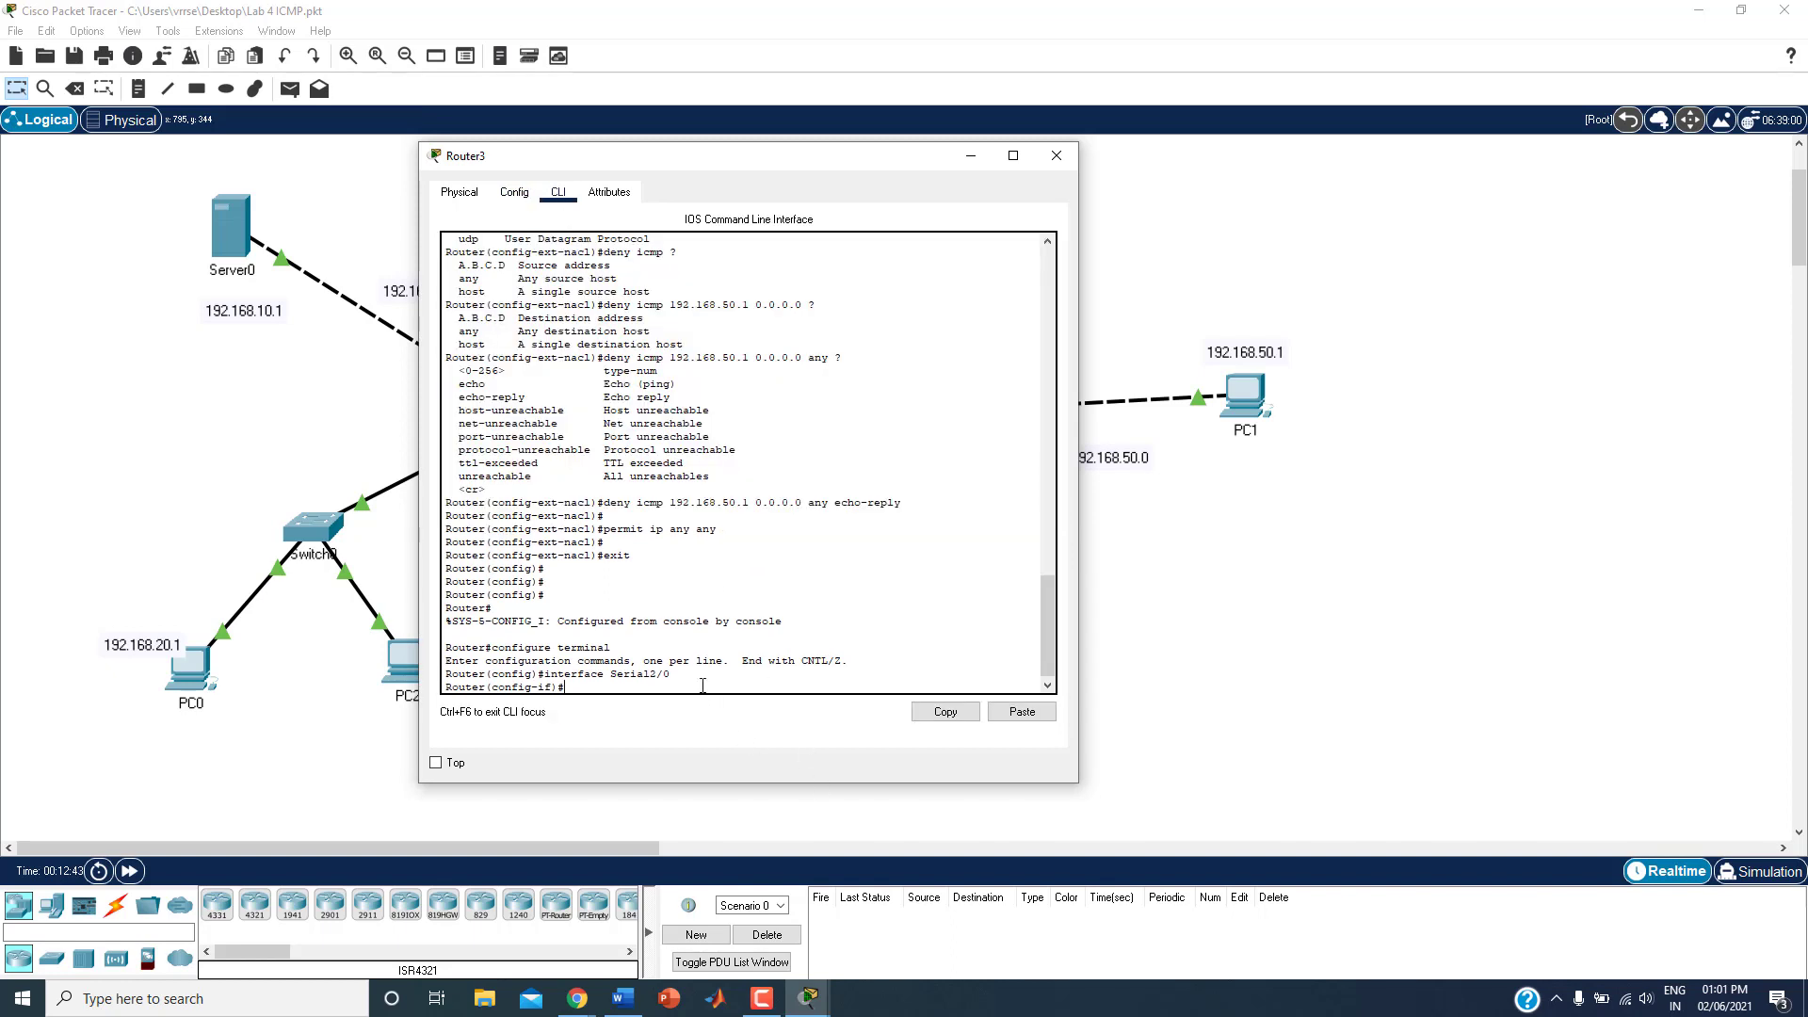
Step: Move the Router3 window clear of the left-hand topology and query the options of the ip access-group command in interface mode
{"action": "key", "text": "Return"}
{"action": "key", "text": "Return"}
{"action": "key", "text": "Return"}
{"action": "key", "text": "Return"}
{"action": "key", "text": "Return"}
{"action": "key", "text": "Return"}
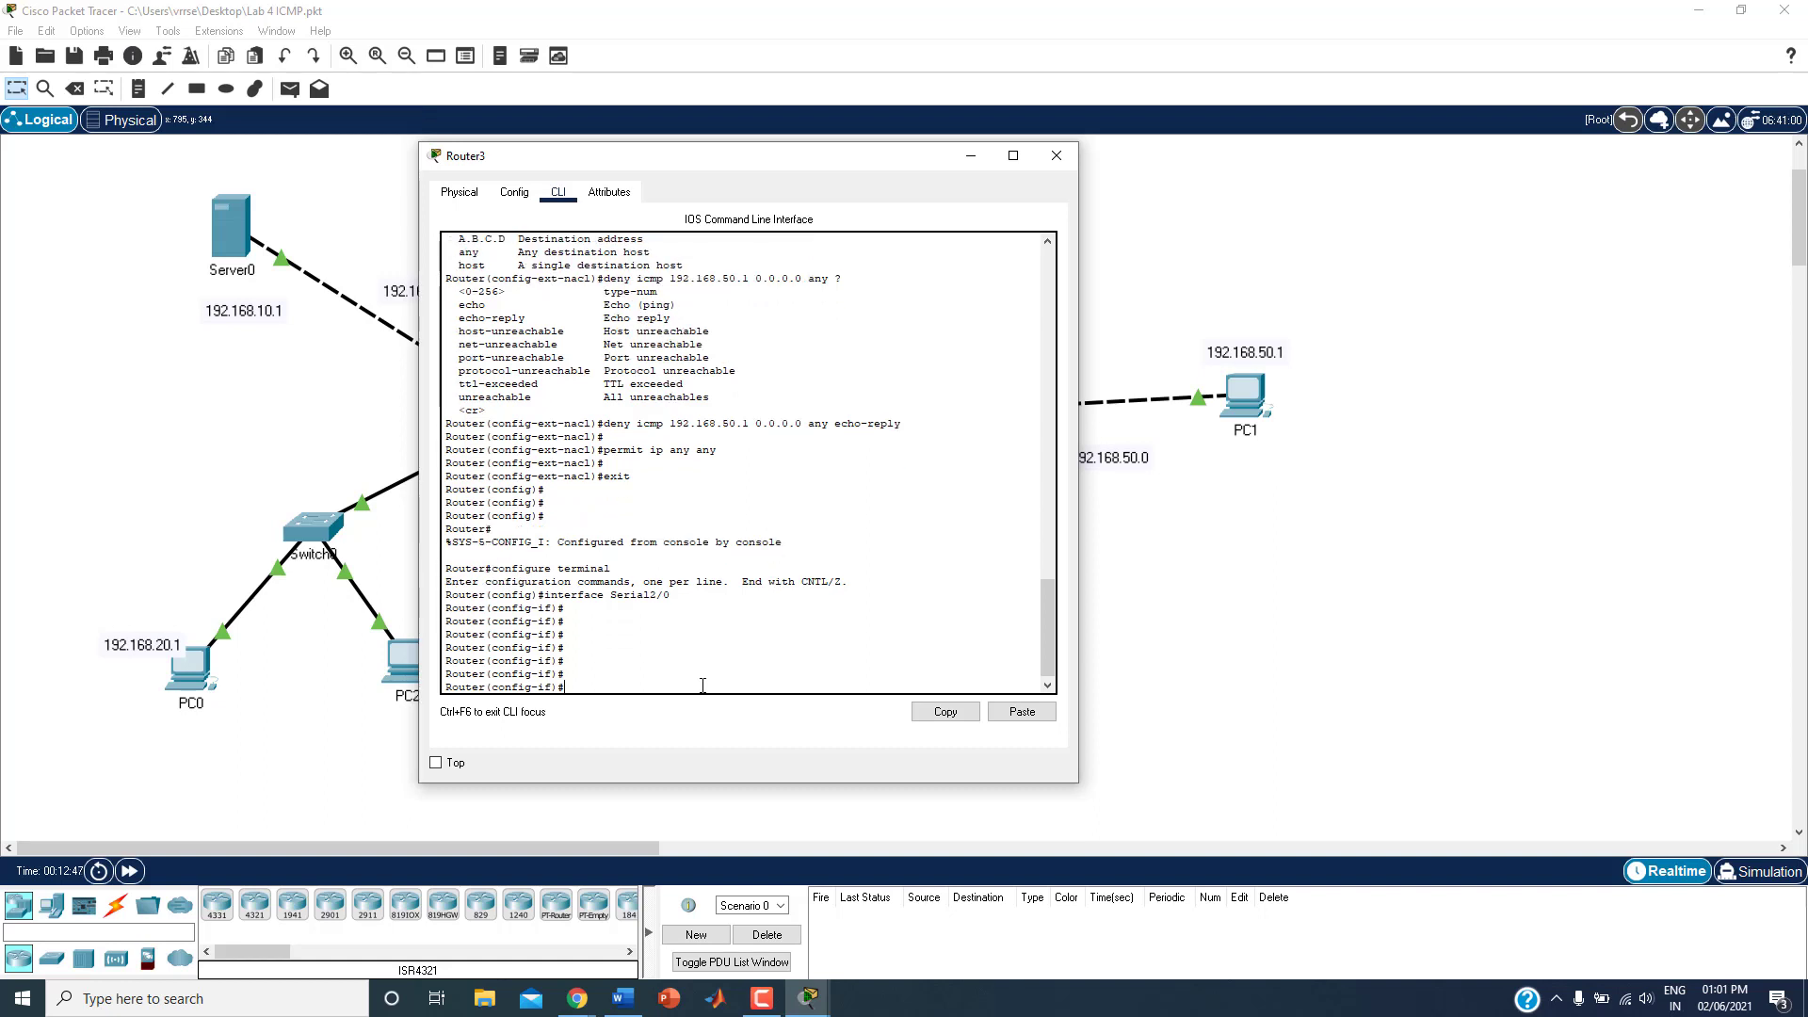
{"action": "left_click_drag", "start_coordinate": [684, 167], "coordinate": [1055, 180]}
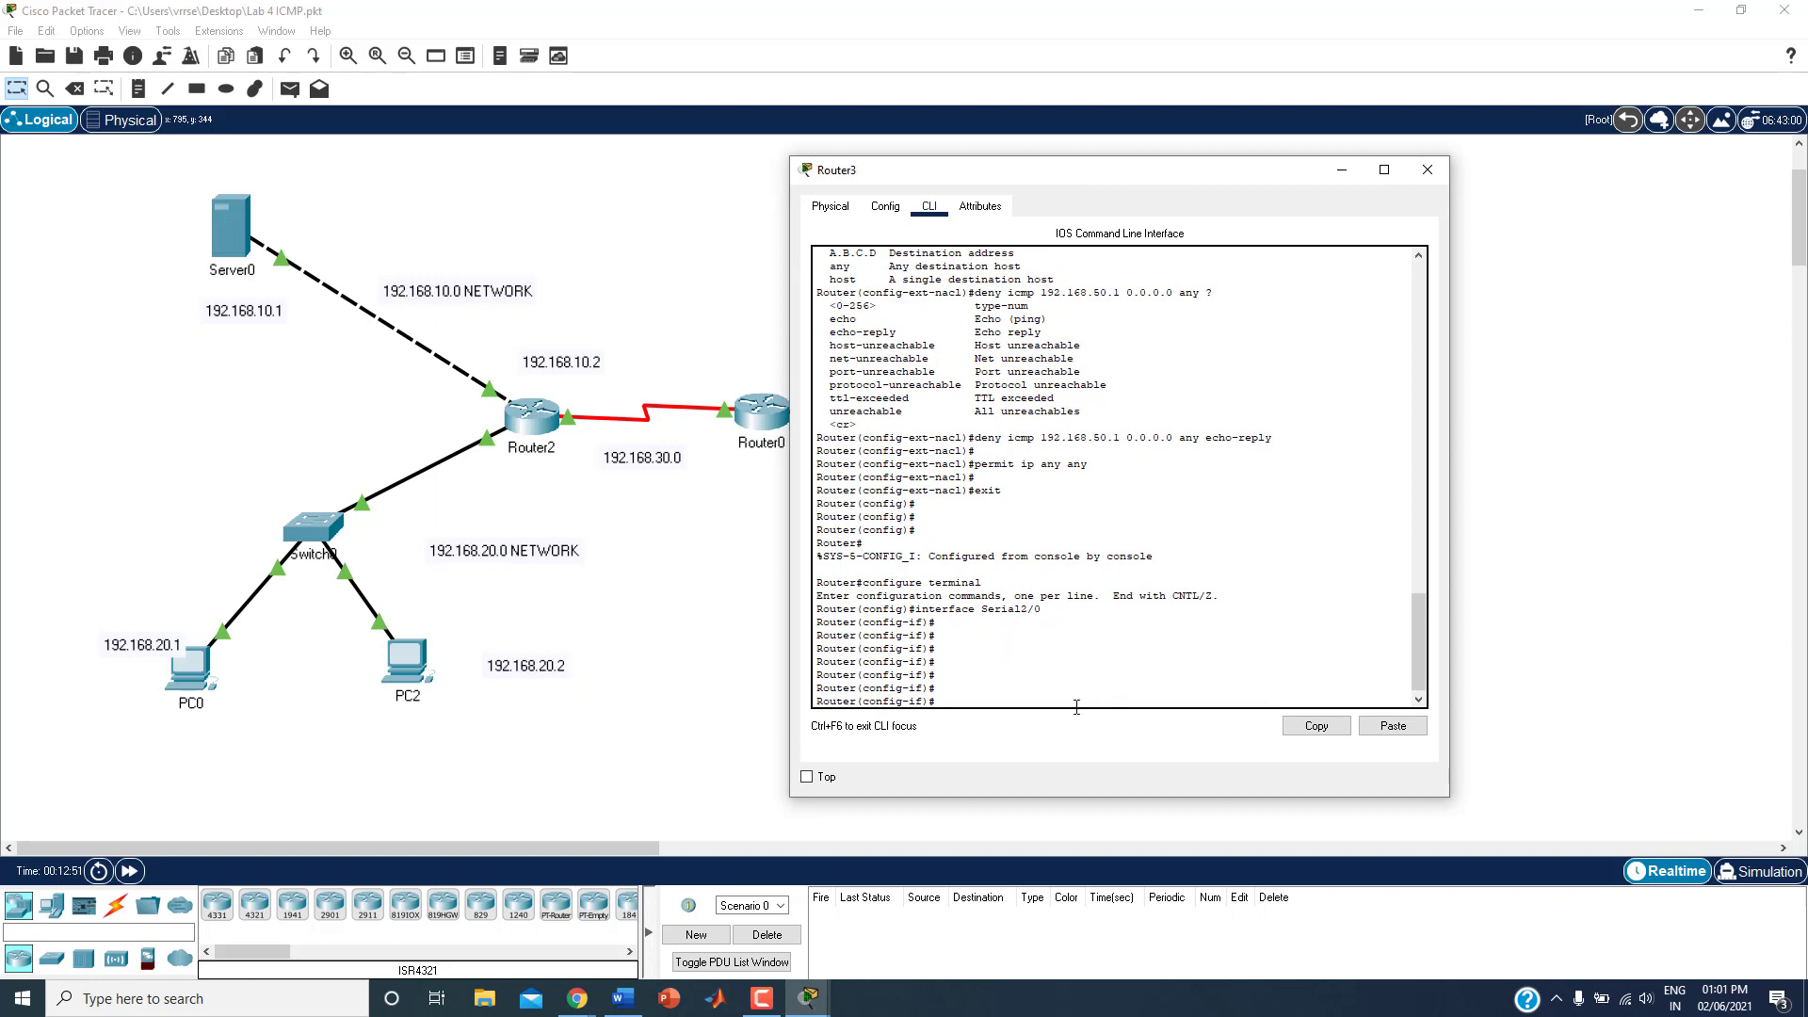
{"action": "type", "text": "ip access-"}
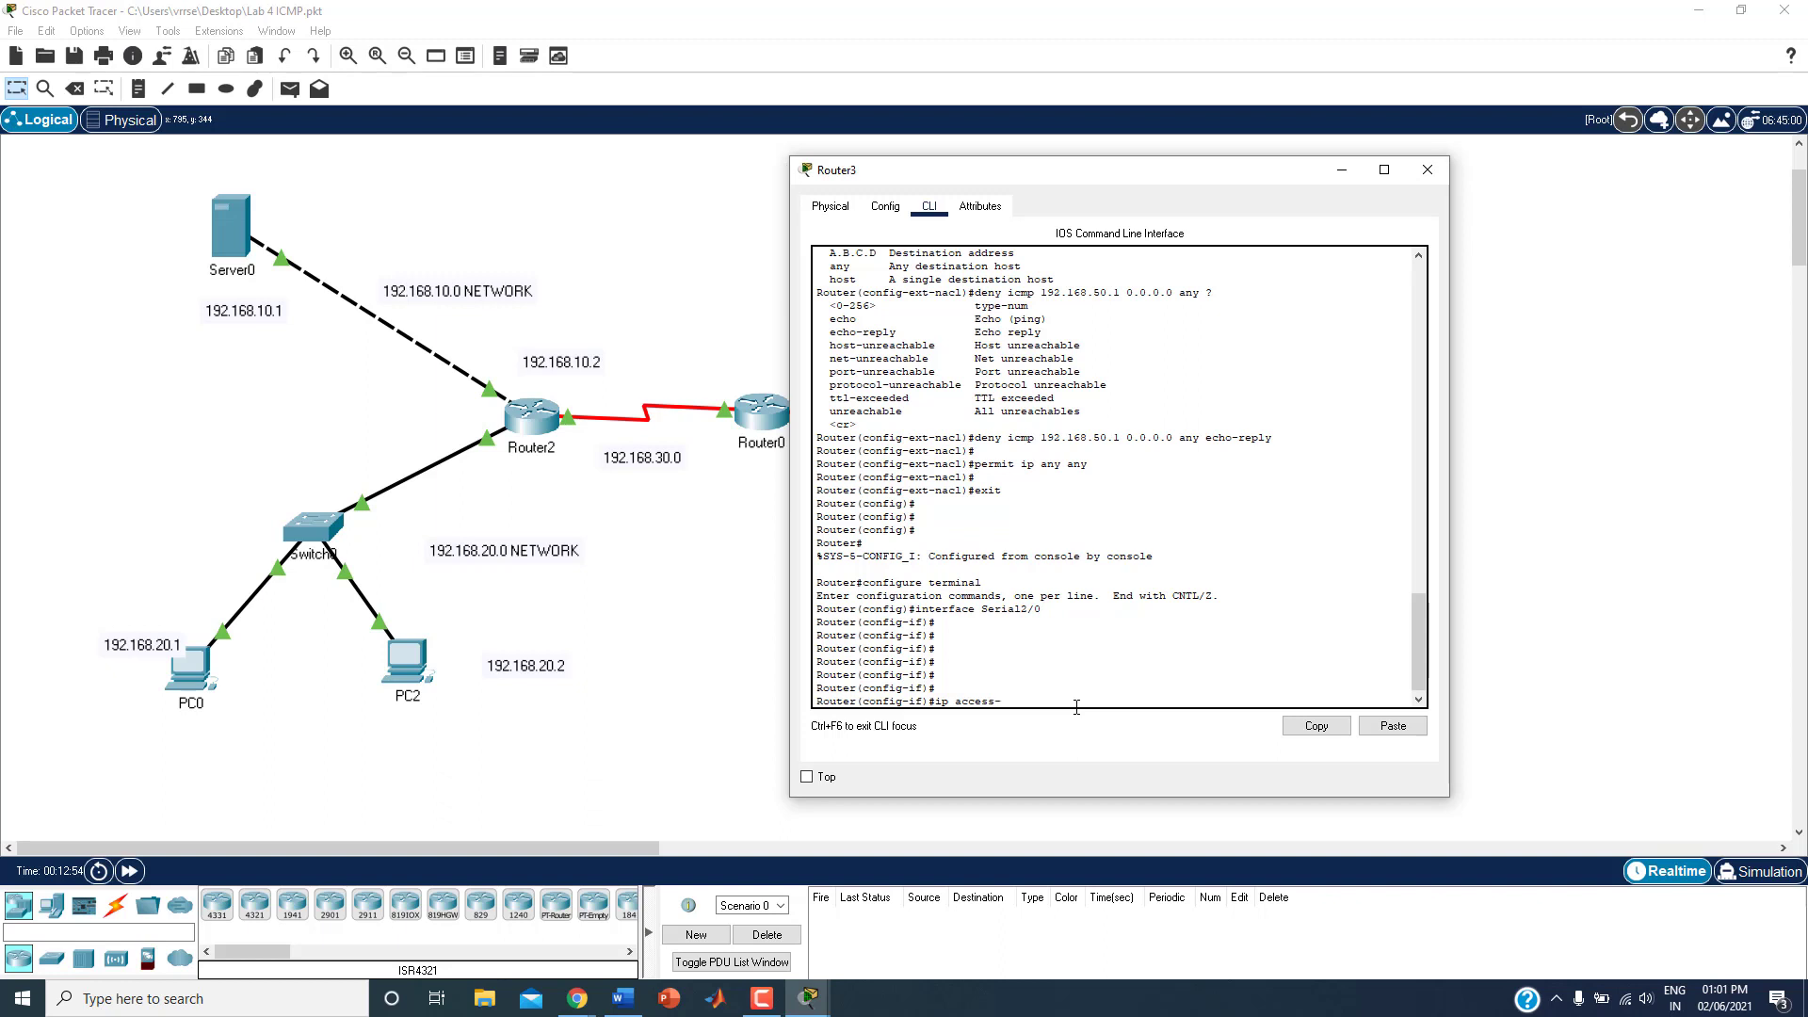
{"action": "type", "text": "group"}
{"action": "type", "text": "?"}
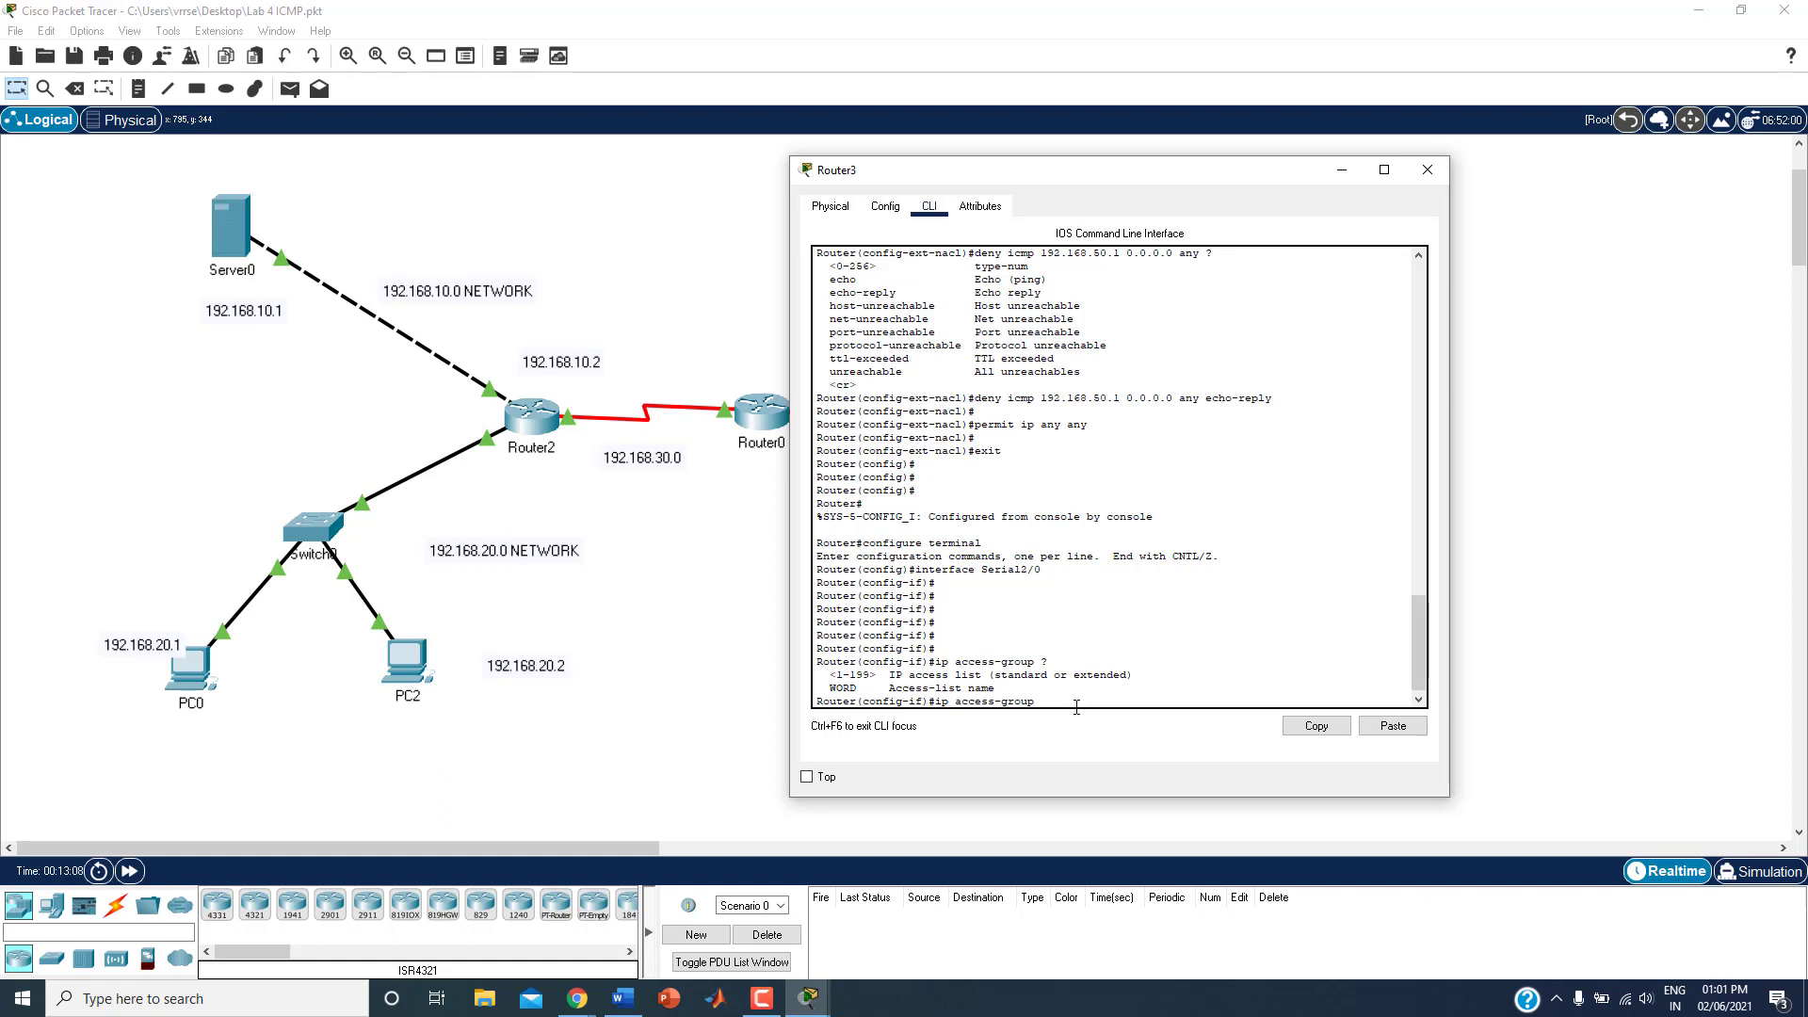
Step: Query the direction options for icmpblock and apply it to Serial2/0 with ip access-group icmpblock out
{"action": "type", "text": "icmpblock"}
{"action": "type", "text": "?"}
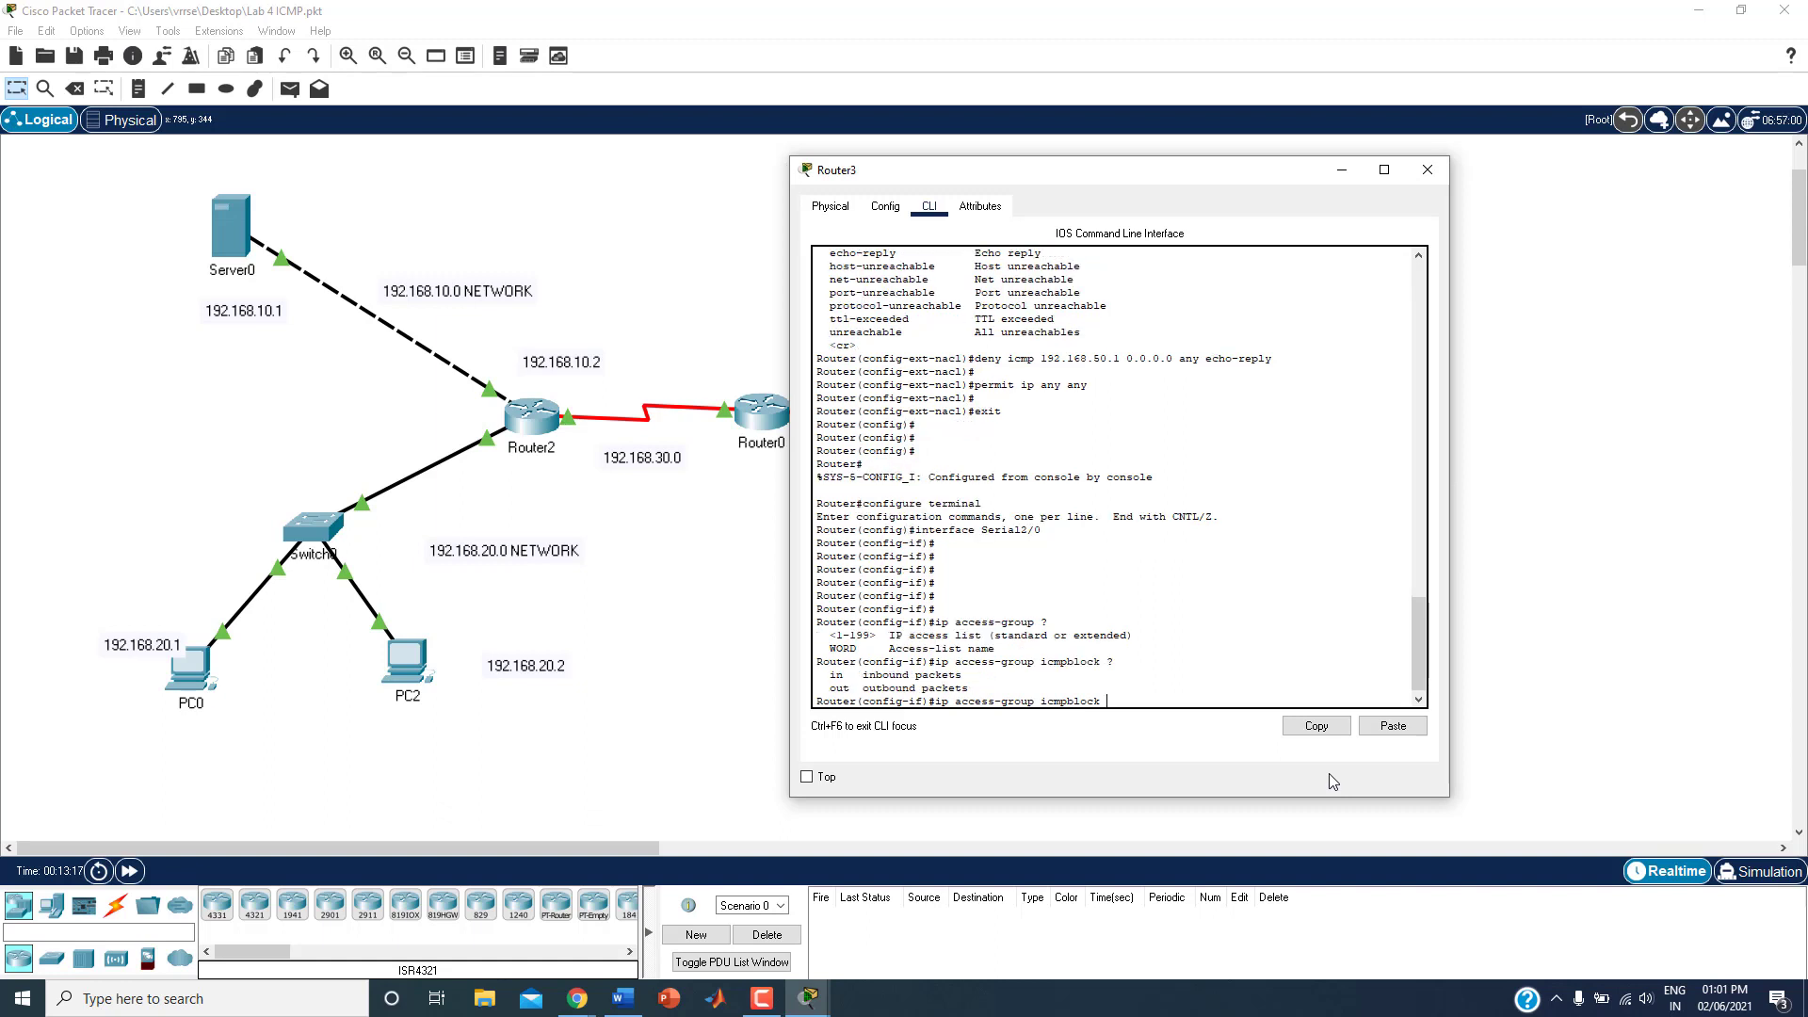
{"action": "type", "text": "out"}
{"action": "key", "text": "Return"}
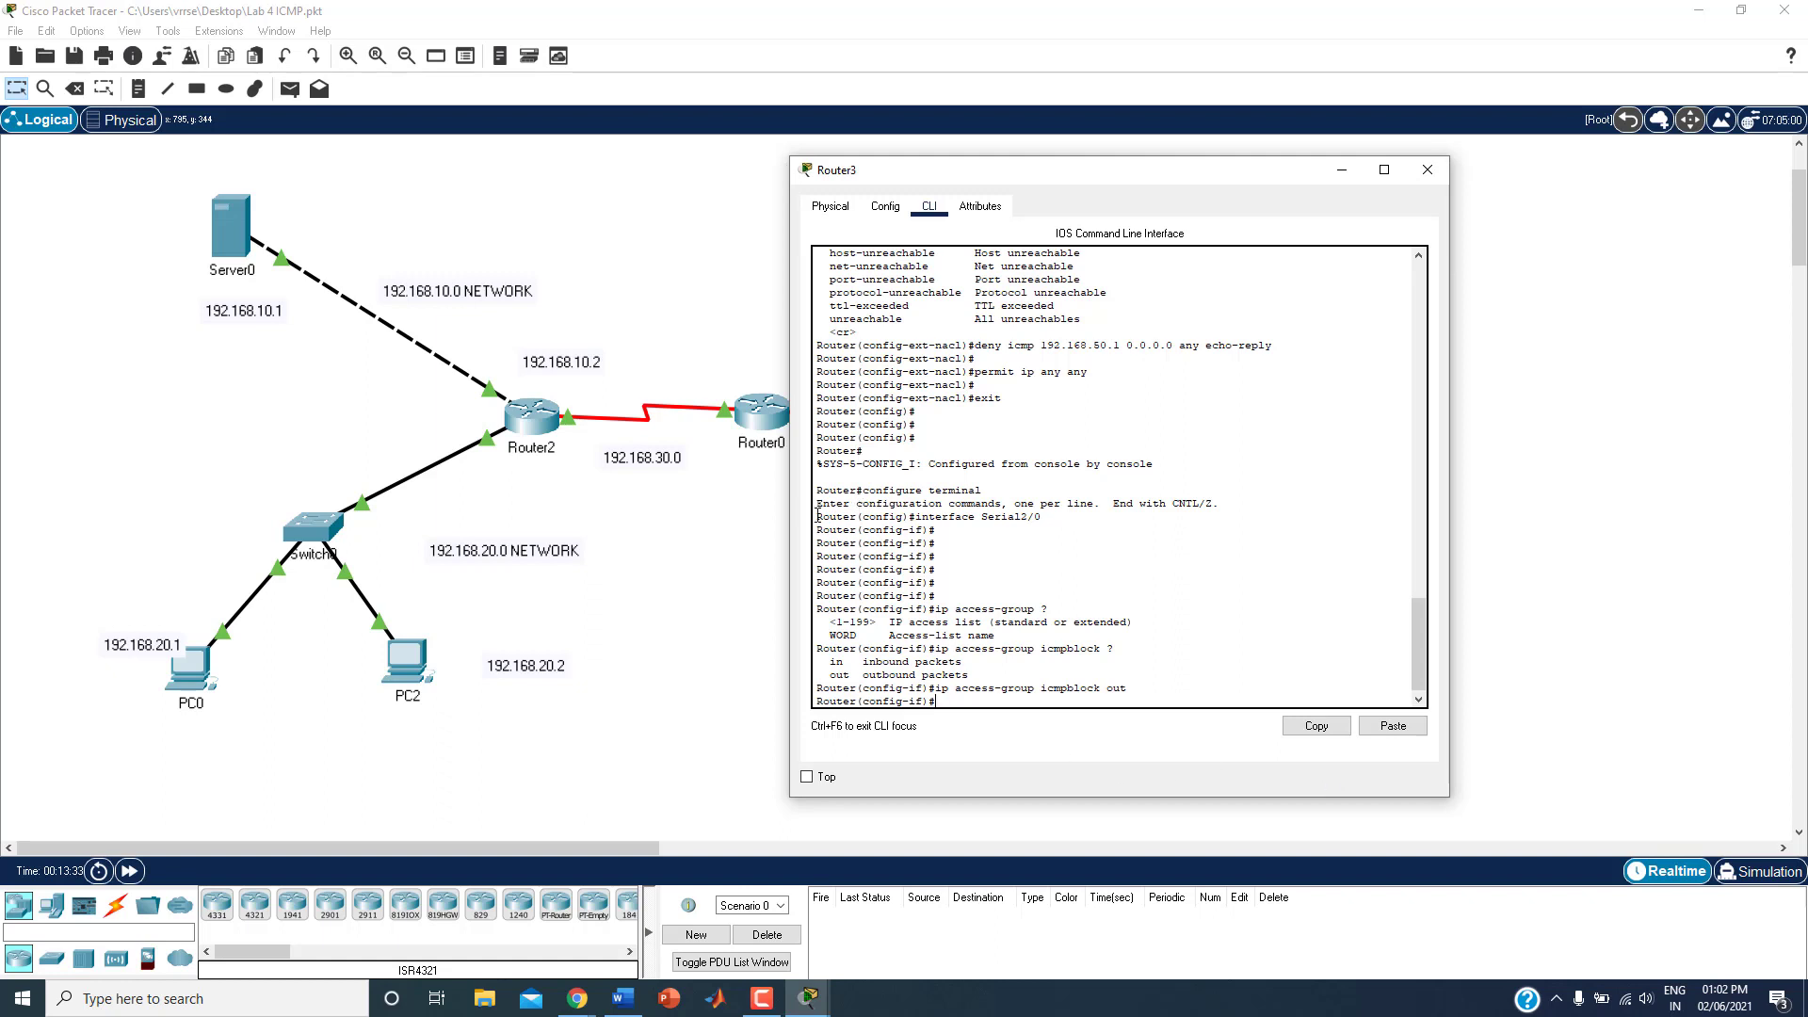
Step: Copy the console lines from interface Serial2/0 through the access-group command and paste them at the end of the Word notes
{"action": "left_click_drag", "start_coordinate": [818, 516], "coordinate": [936, 702]}
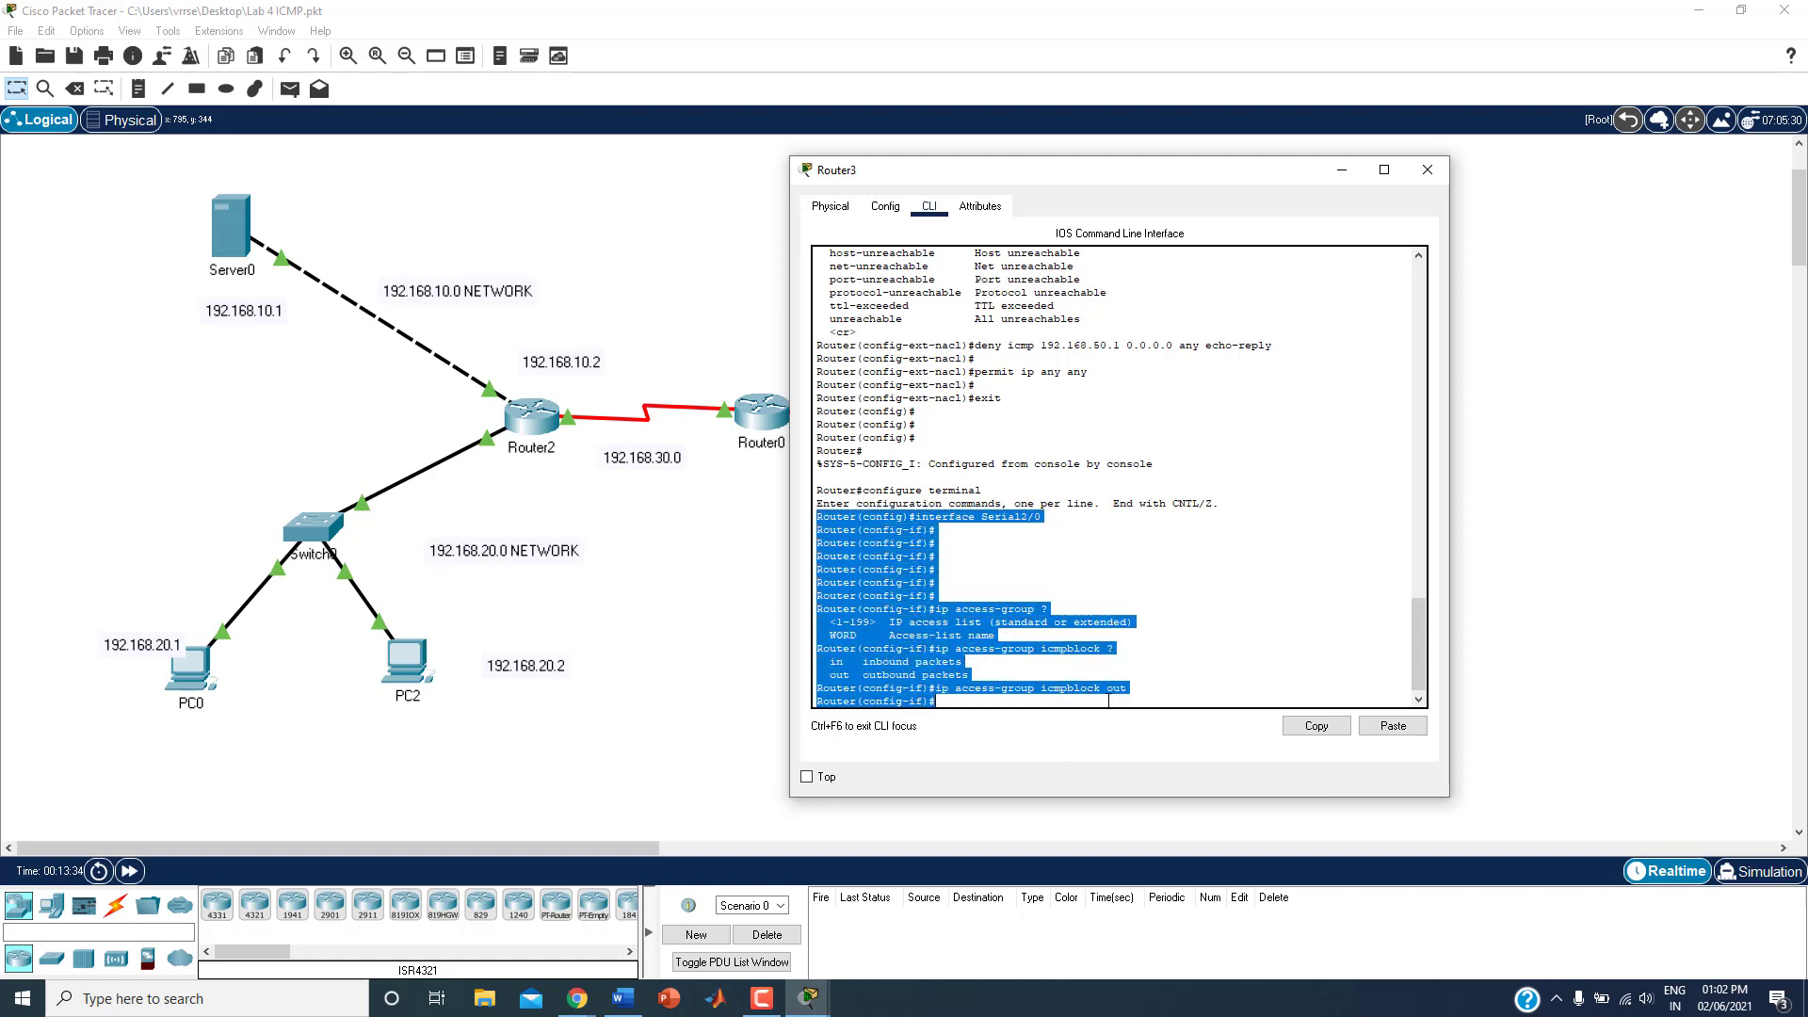
{"action": "left_click", "coordinate": [1318, 727]}
{"action": "left_click", "coordinate": [621, 1000]}
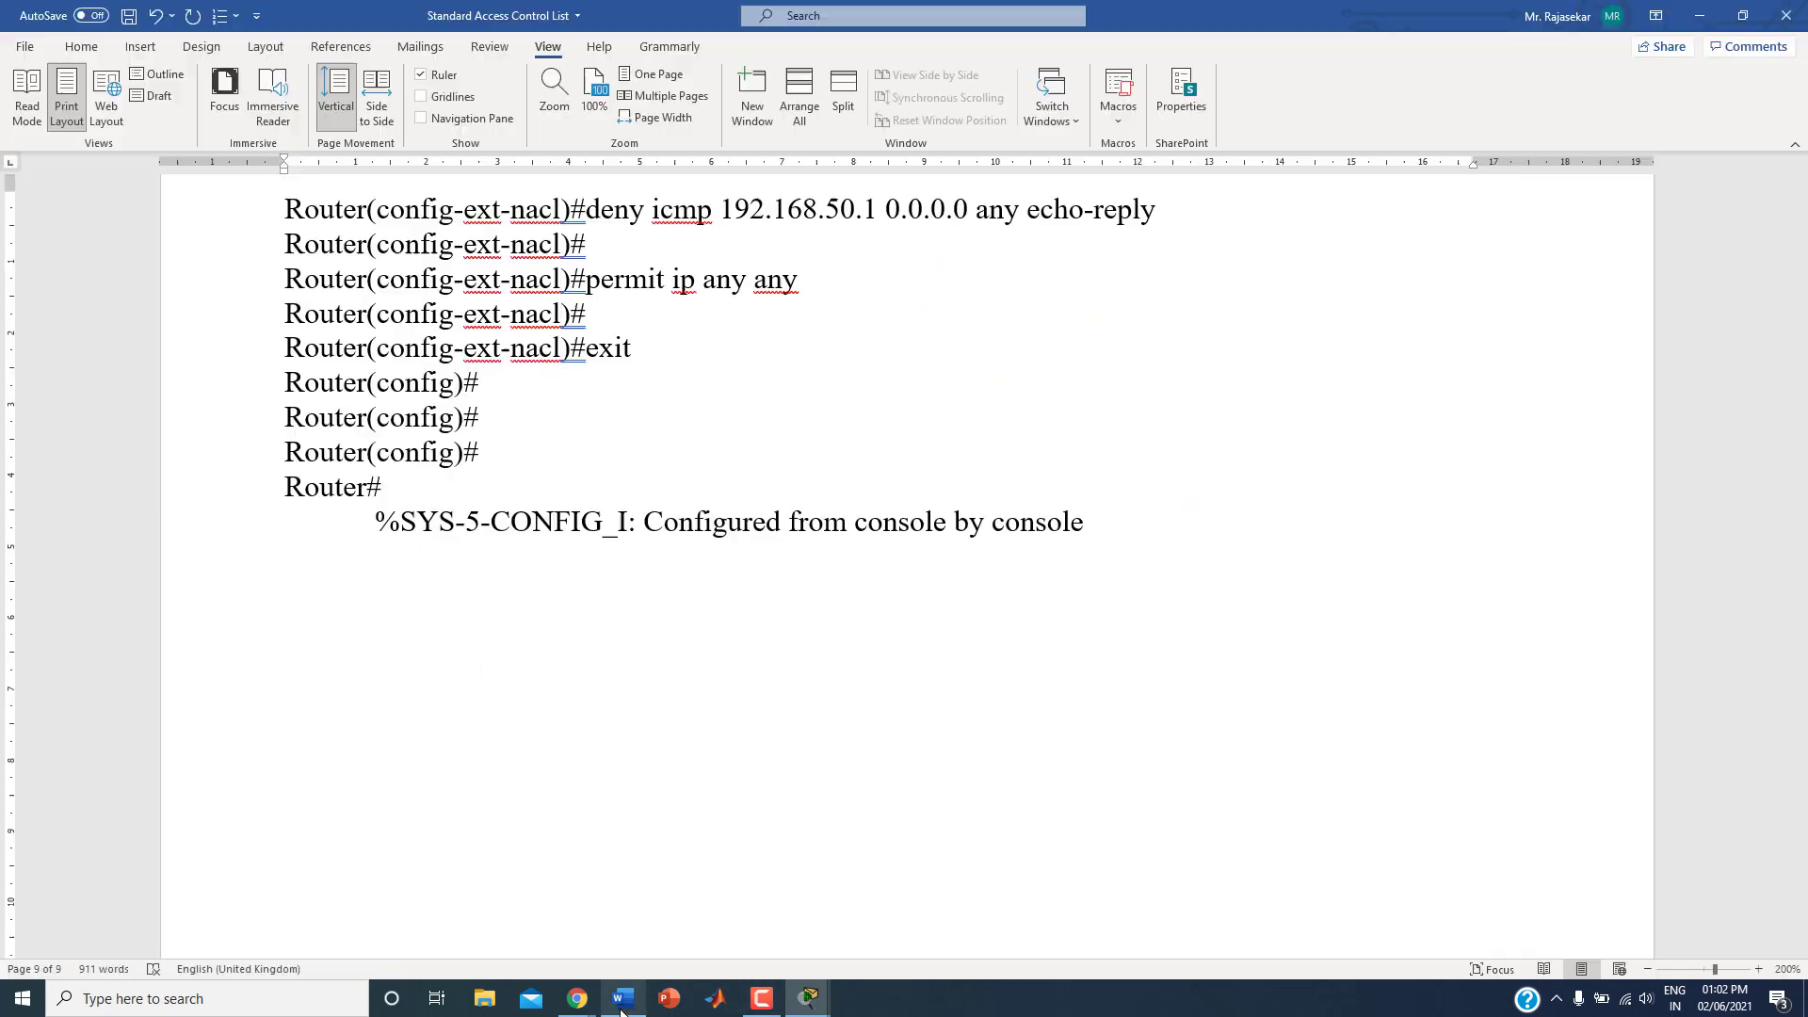
{"action": "left_click", "coordinate": [536, 685]}
{"action": "key", "text": "ctrl+v"}
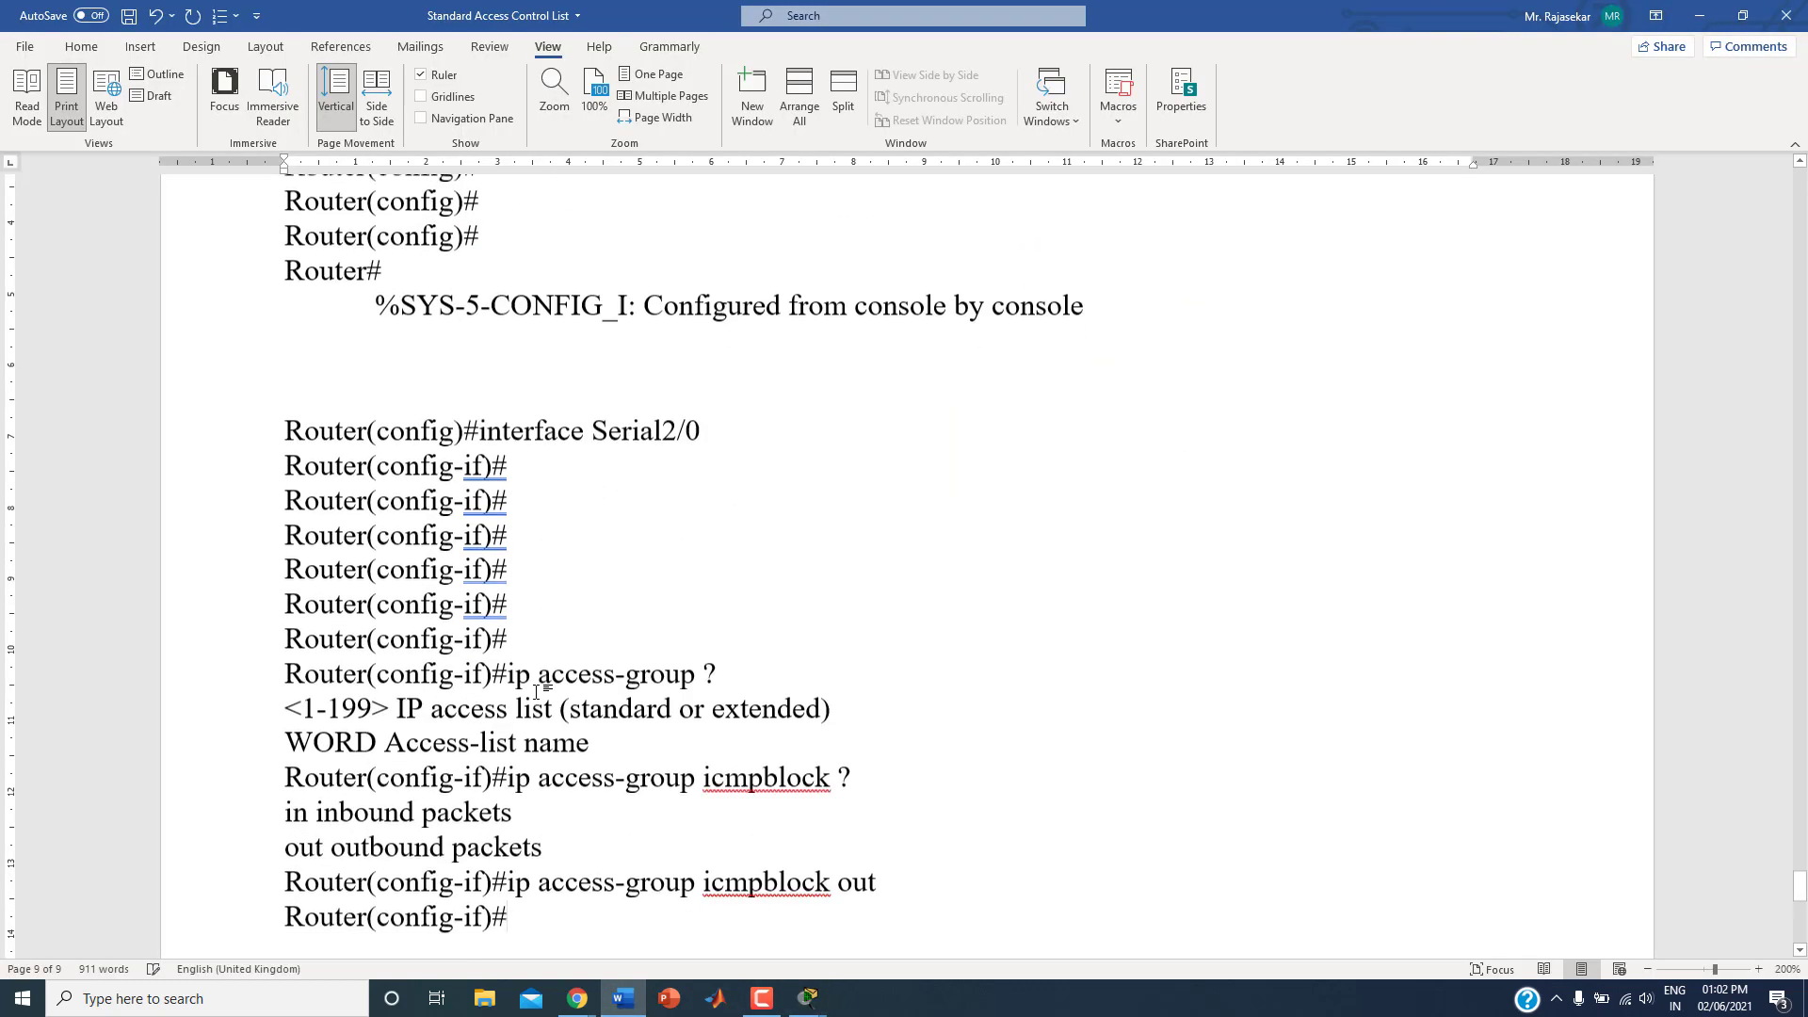
{"action": "scroll", "coordinate": [537, 692], "scroll_direction": "down", "scroll_amount": 2}
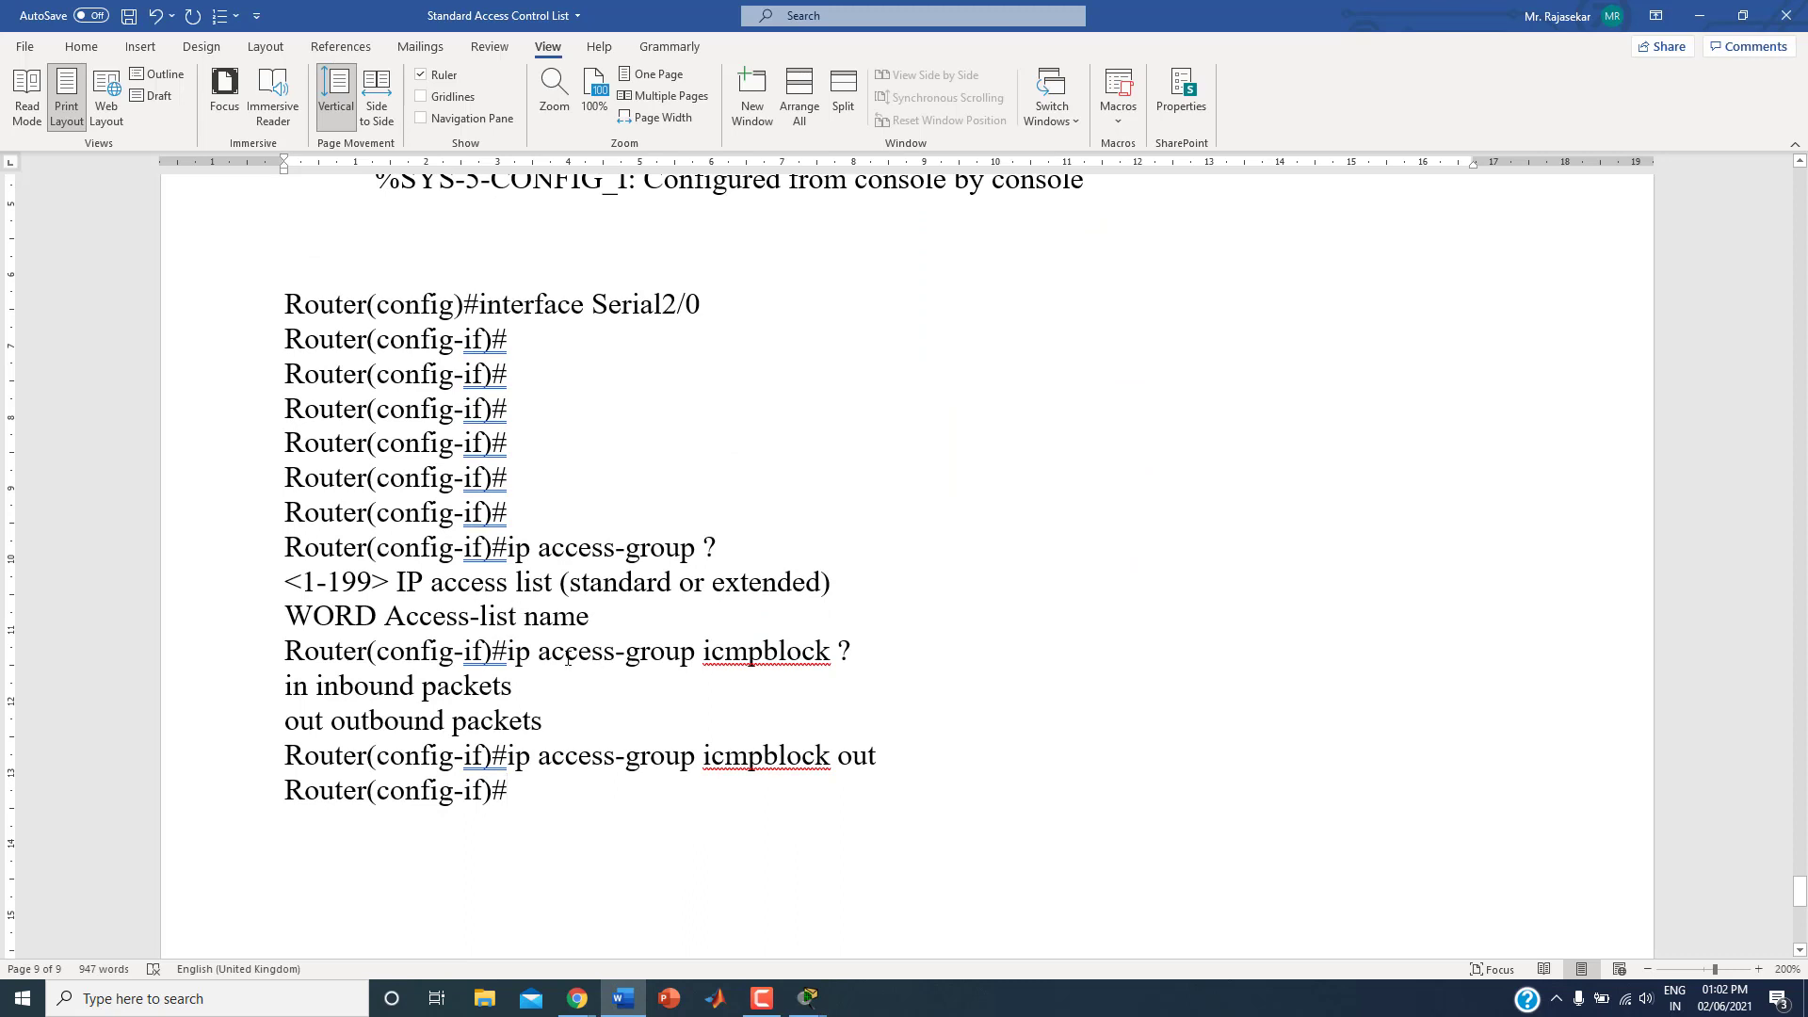
Step: Review the pasted ip access-group icmpblock out command and the interface Serial2/0 line by highlighting them in the notes
{"action": "left_click_drag", "start_coordinate": [507, 650], "coordinate": [702, 652]}
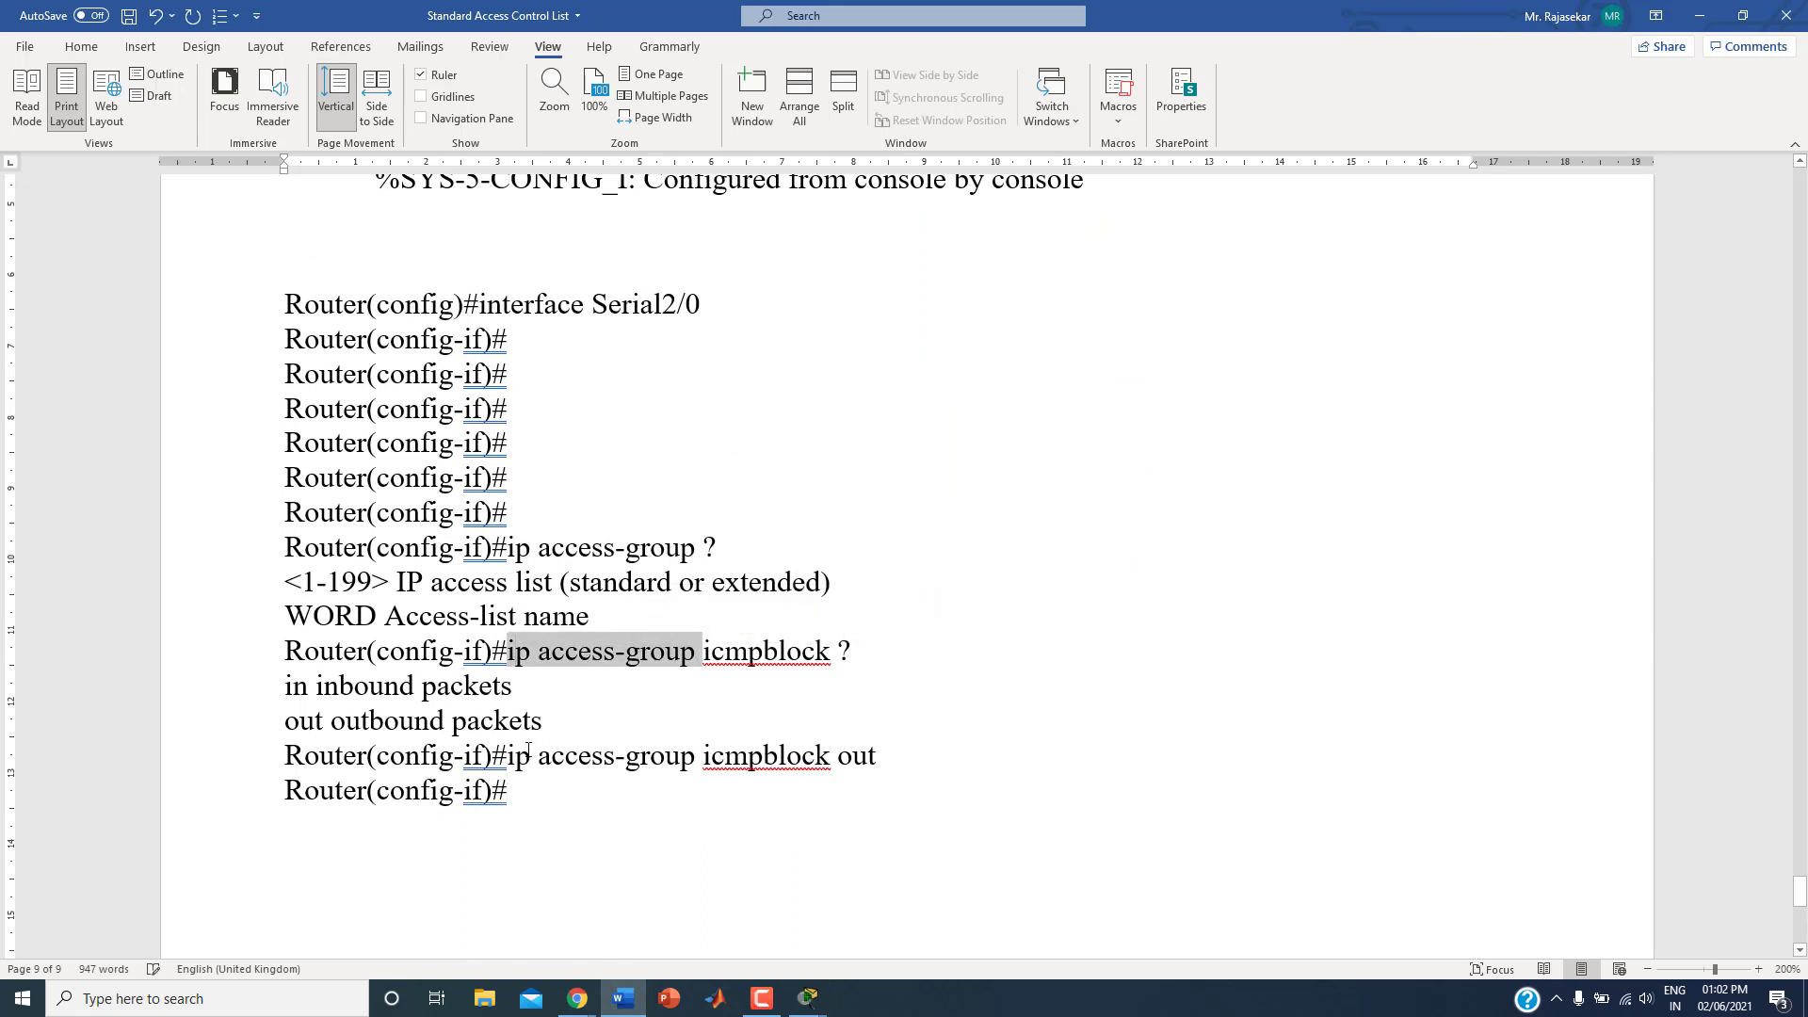
{"action": "left_click_drag", "start_coordinate": [509, 755], "coordinate": [876, 756]}
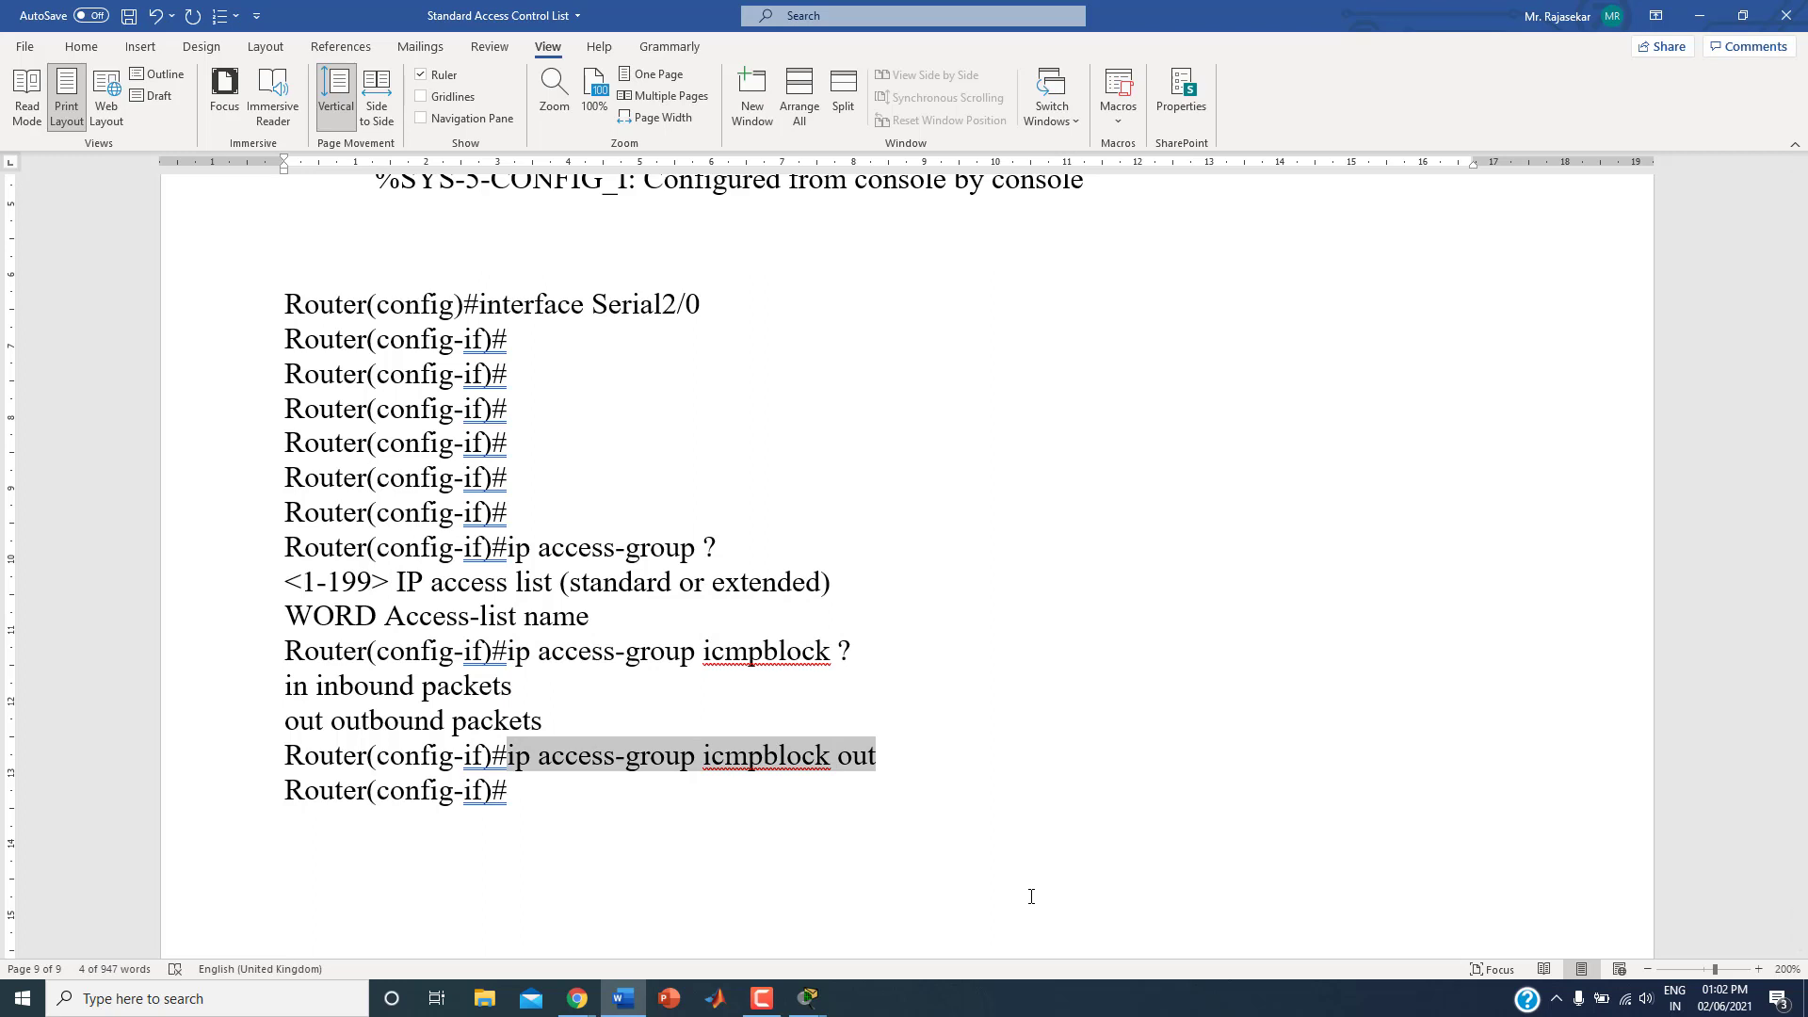
{"action": "left_click", "coordinate": [738, 794]}
{"action": "left_click_drag", "start_coordinate": [704, 759], "coordinate": [815, 759]}
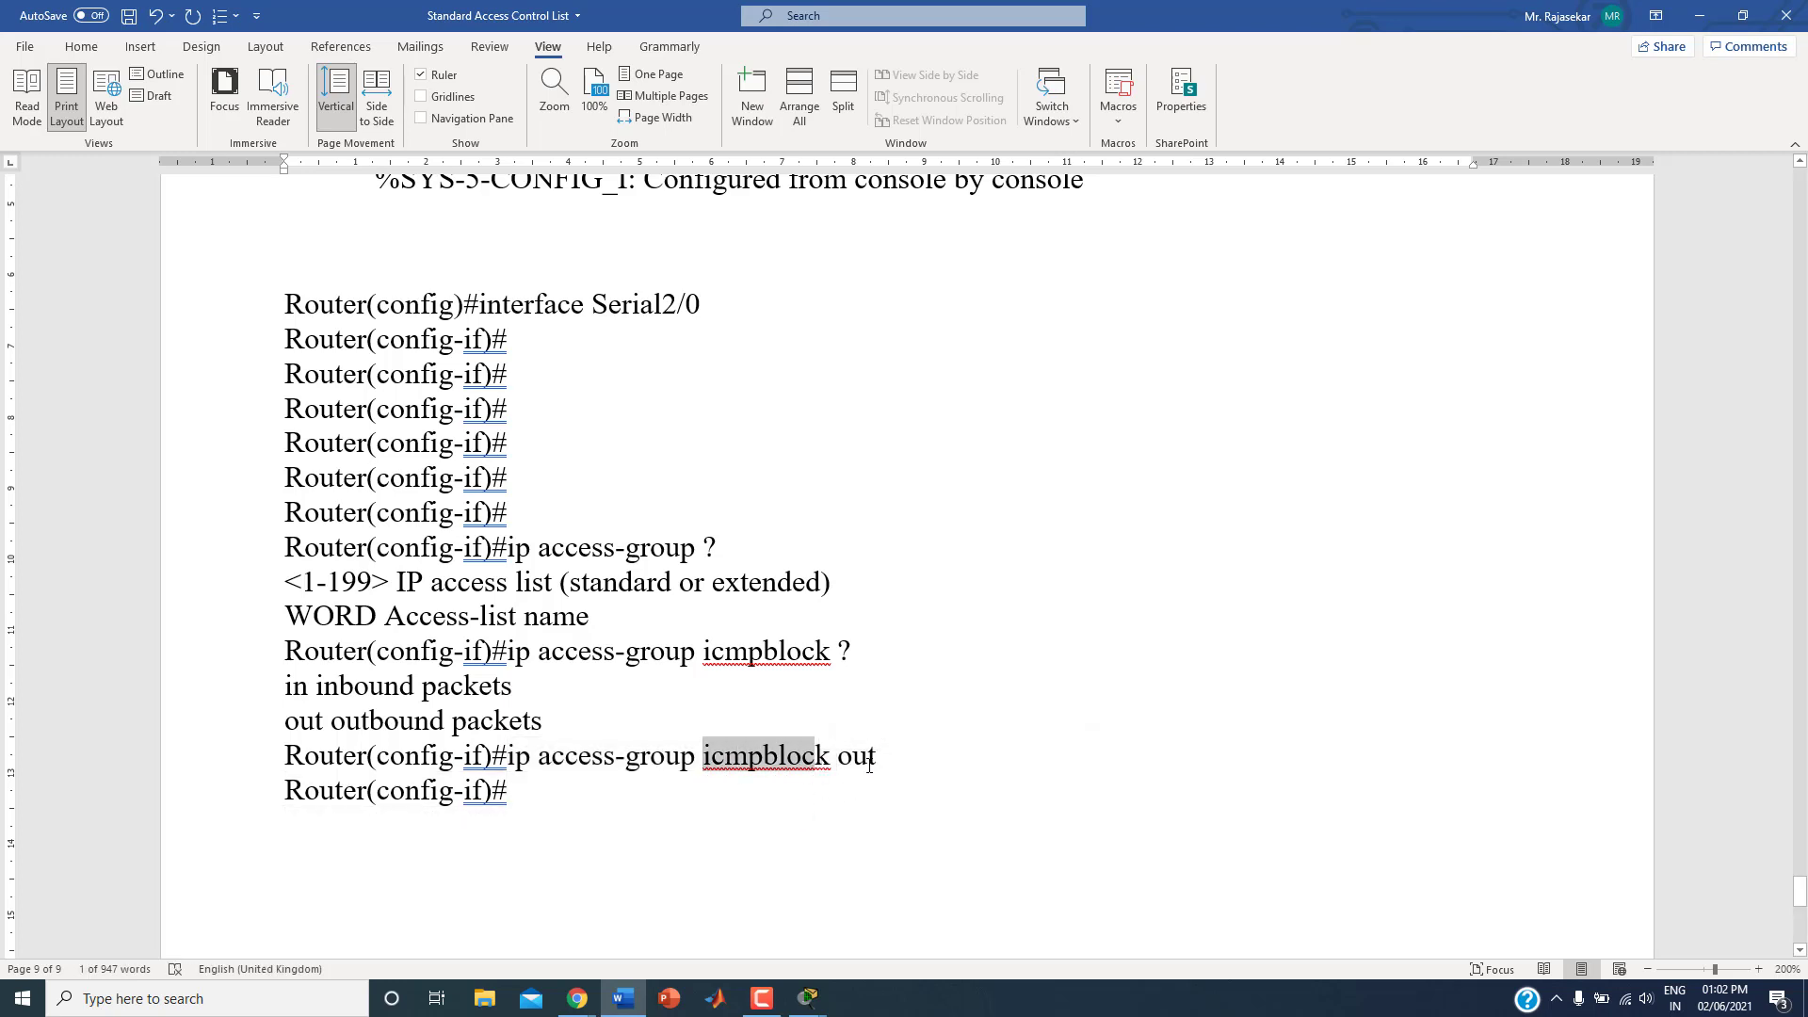
{"action": "left_click", "coordinate": [868, 759]}
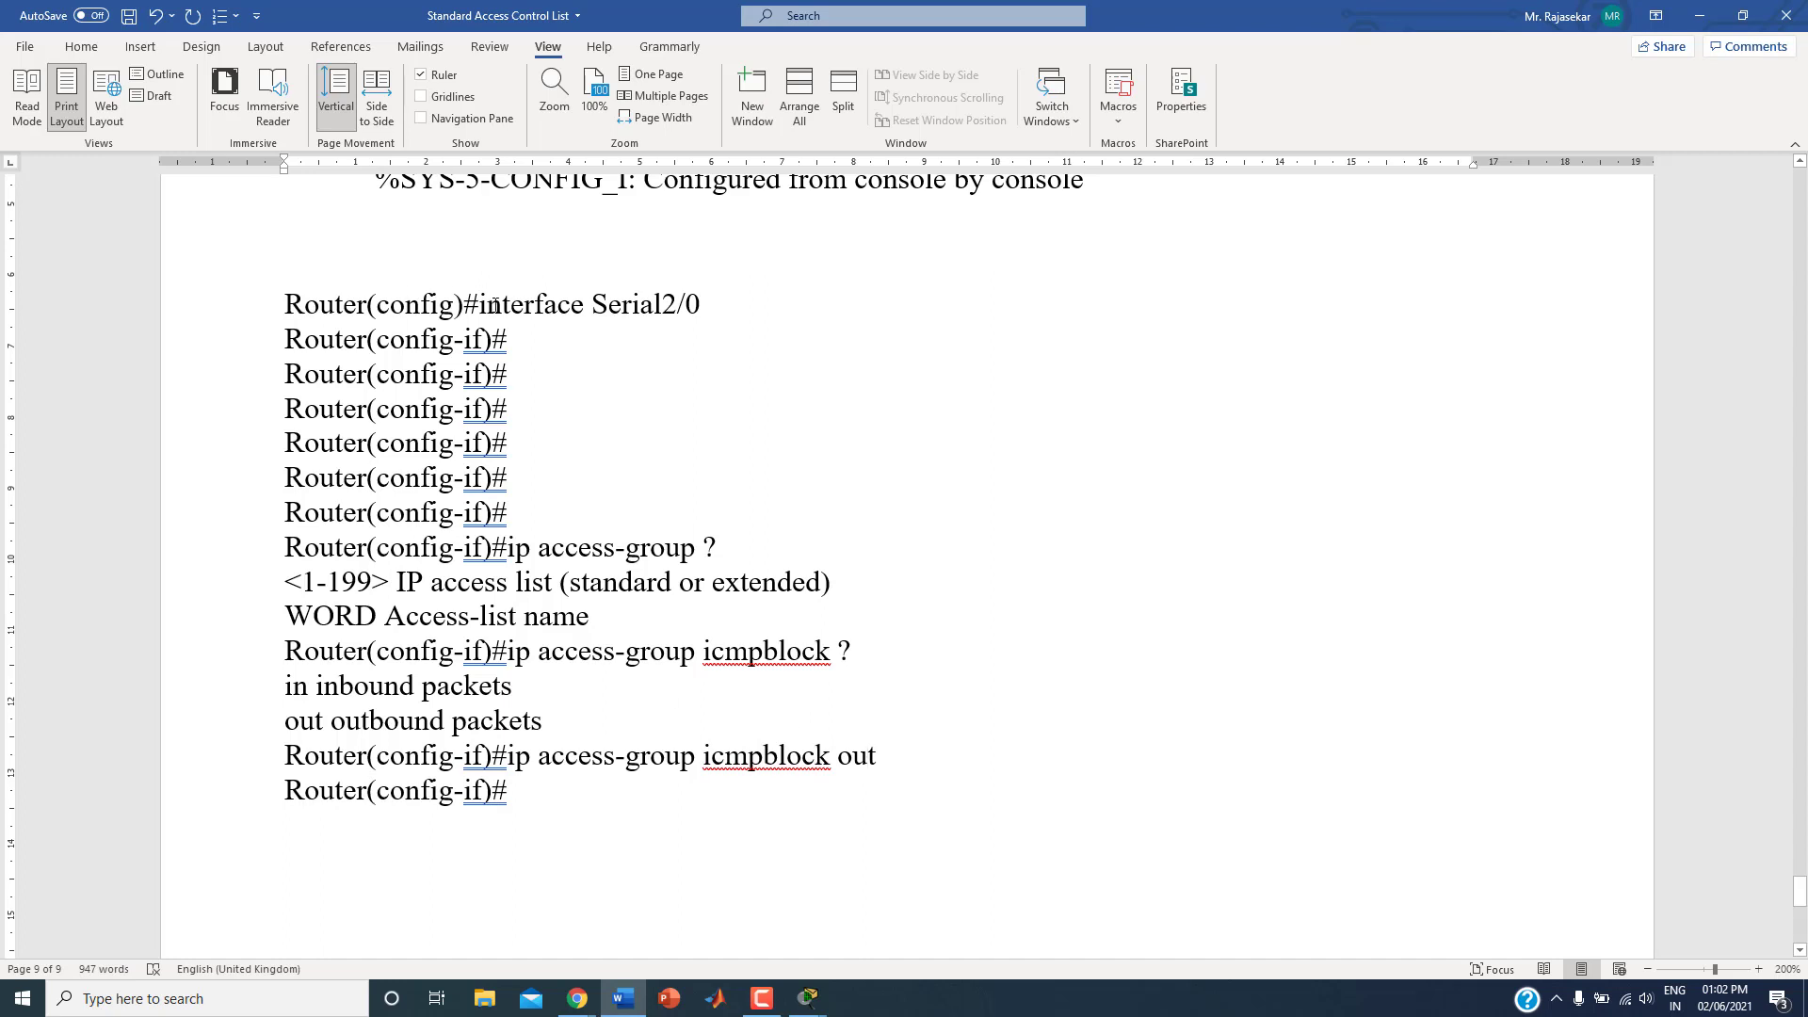
{"action": "left_click_drag", "start_coordinate": [494, 304], "coordinate": [718, 306]}
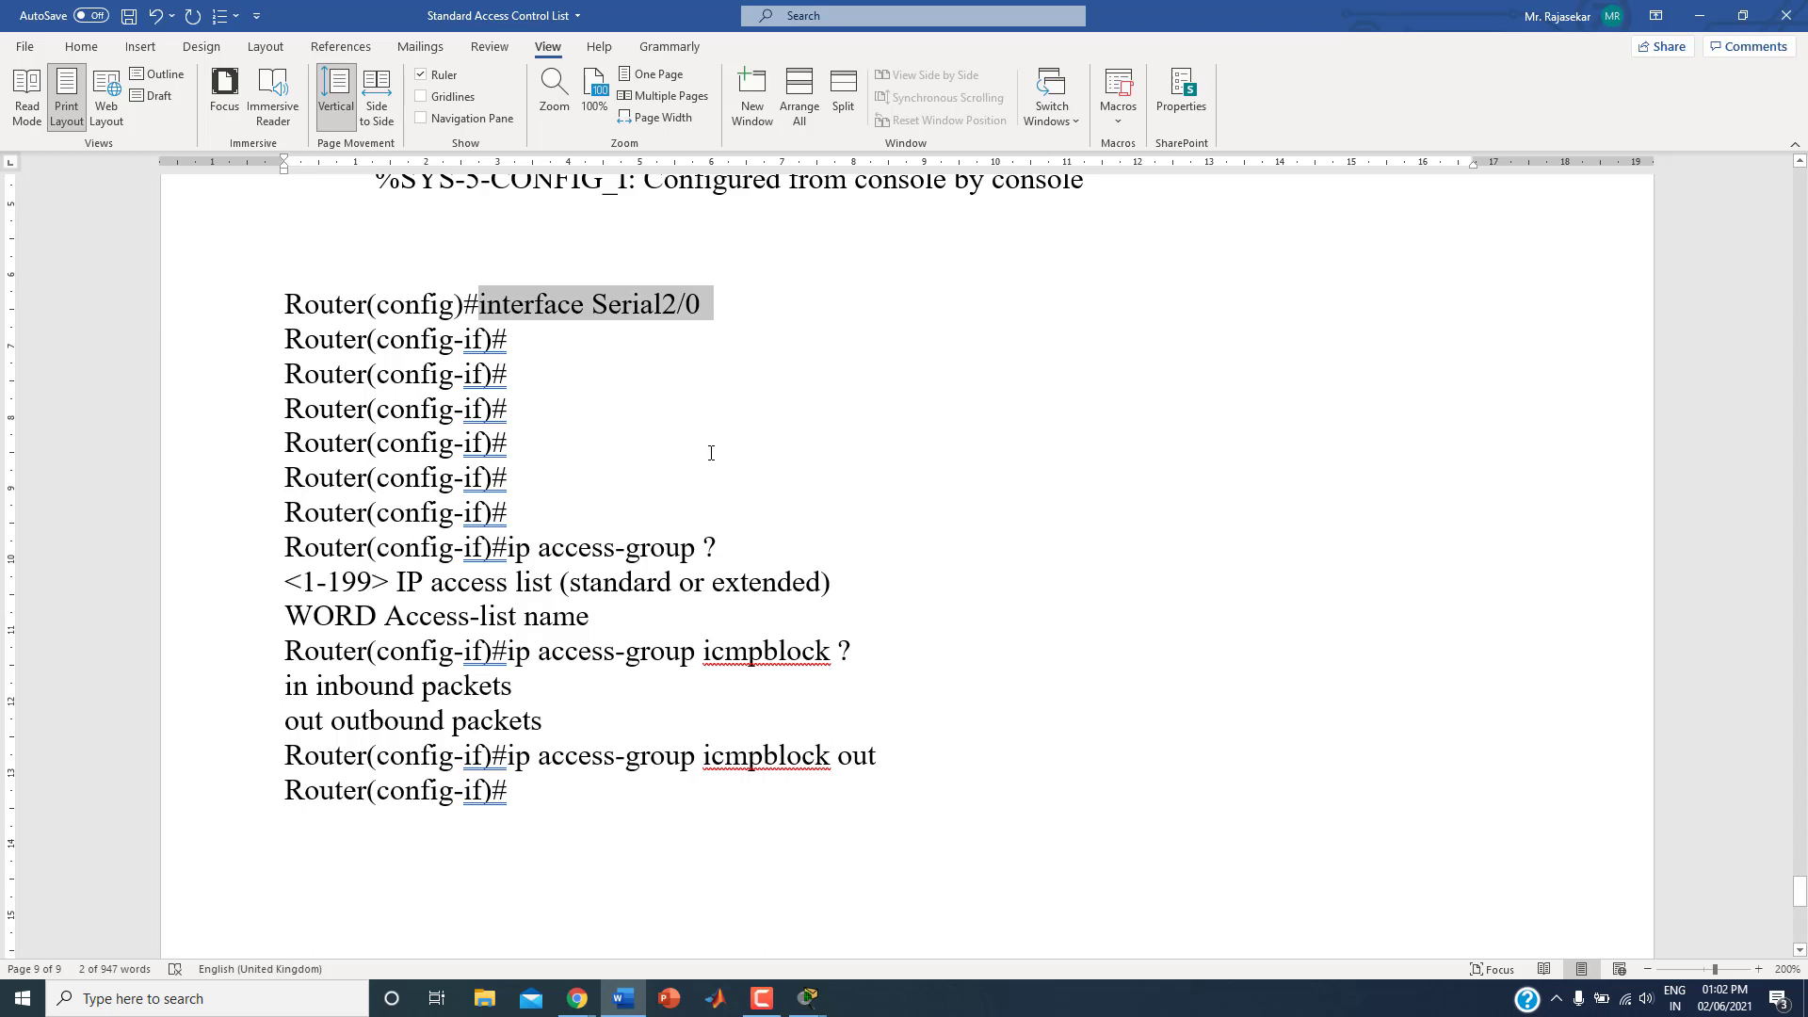
{"action": "left_click", "coordinate": [744, 946]}
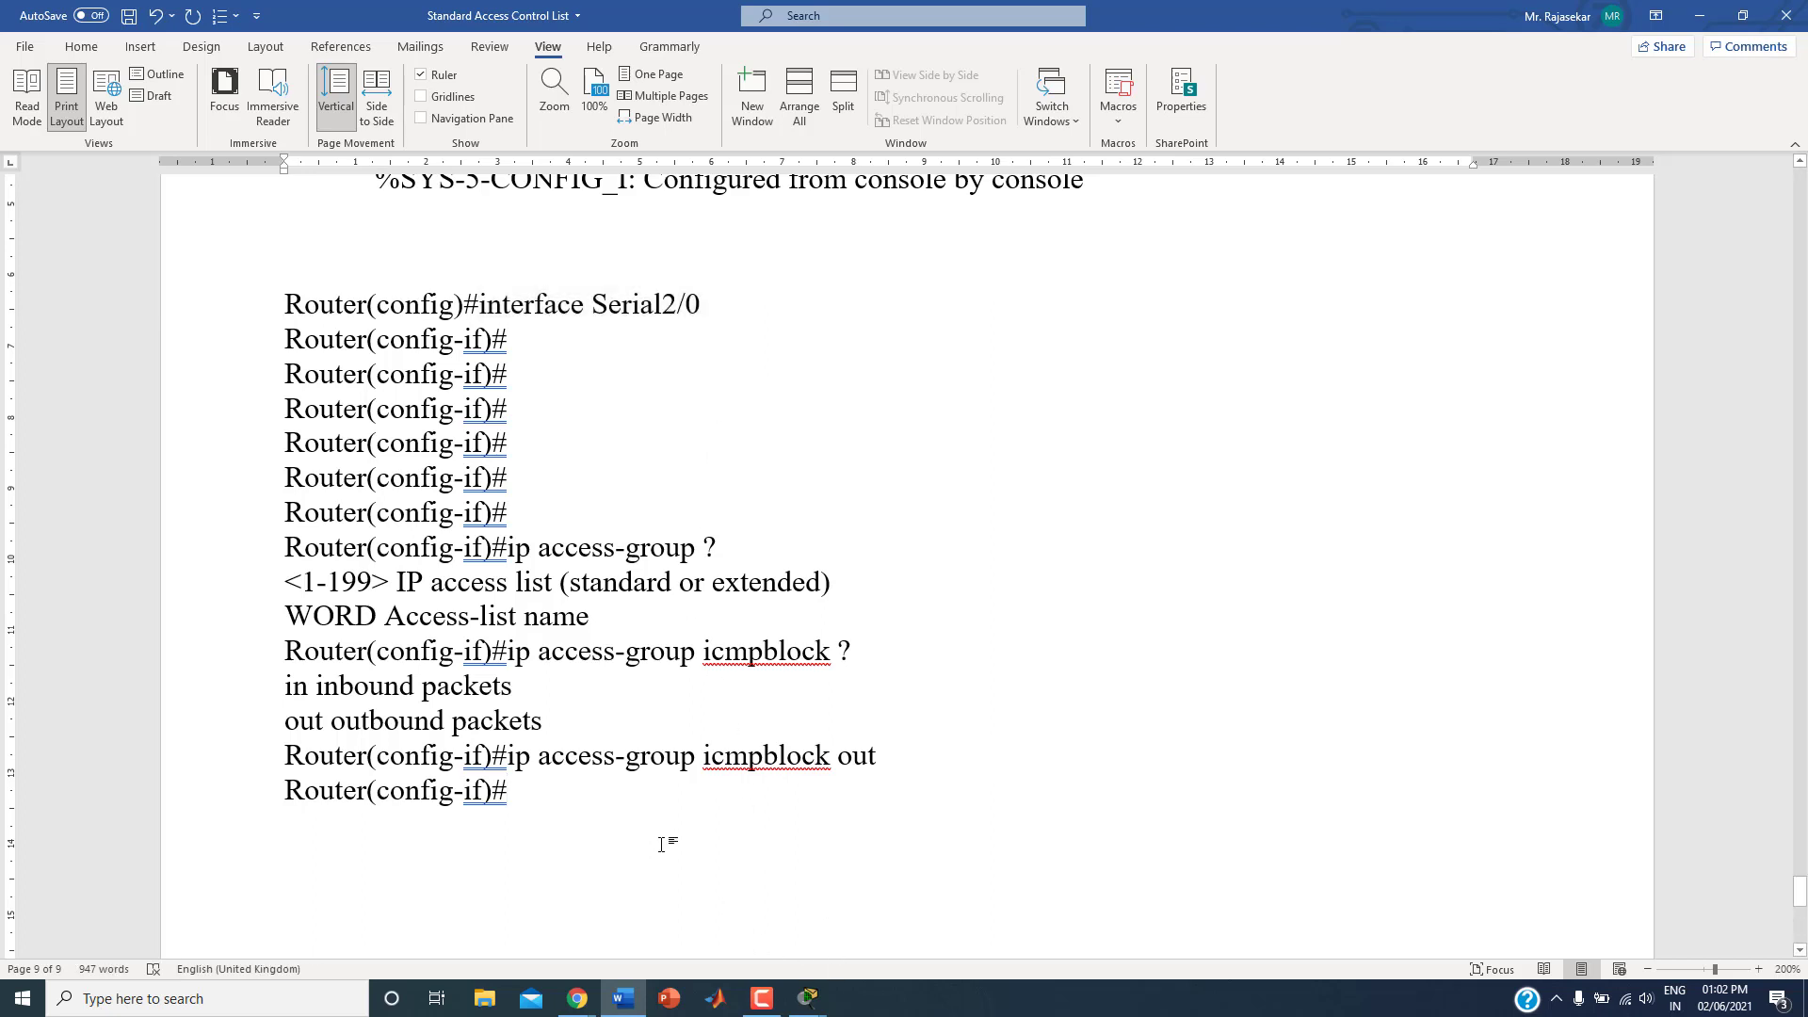
Step: Add the bold heading "Check the connectivity" at the end of the notes, separated from the console lines by a blank line
{"action": "key", "text": "Return"}
{"action": "type", "text": "C"}
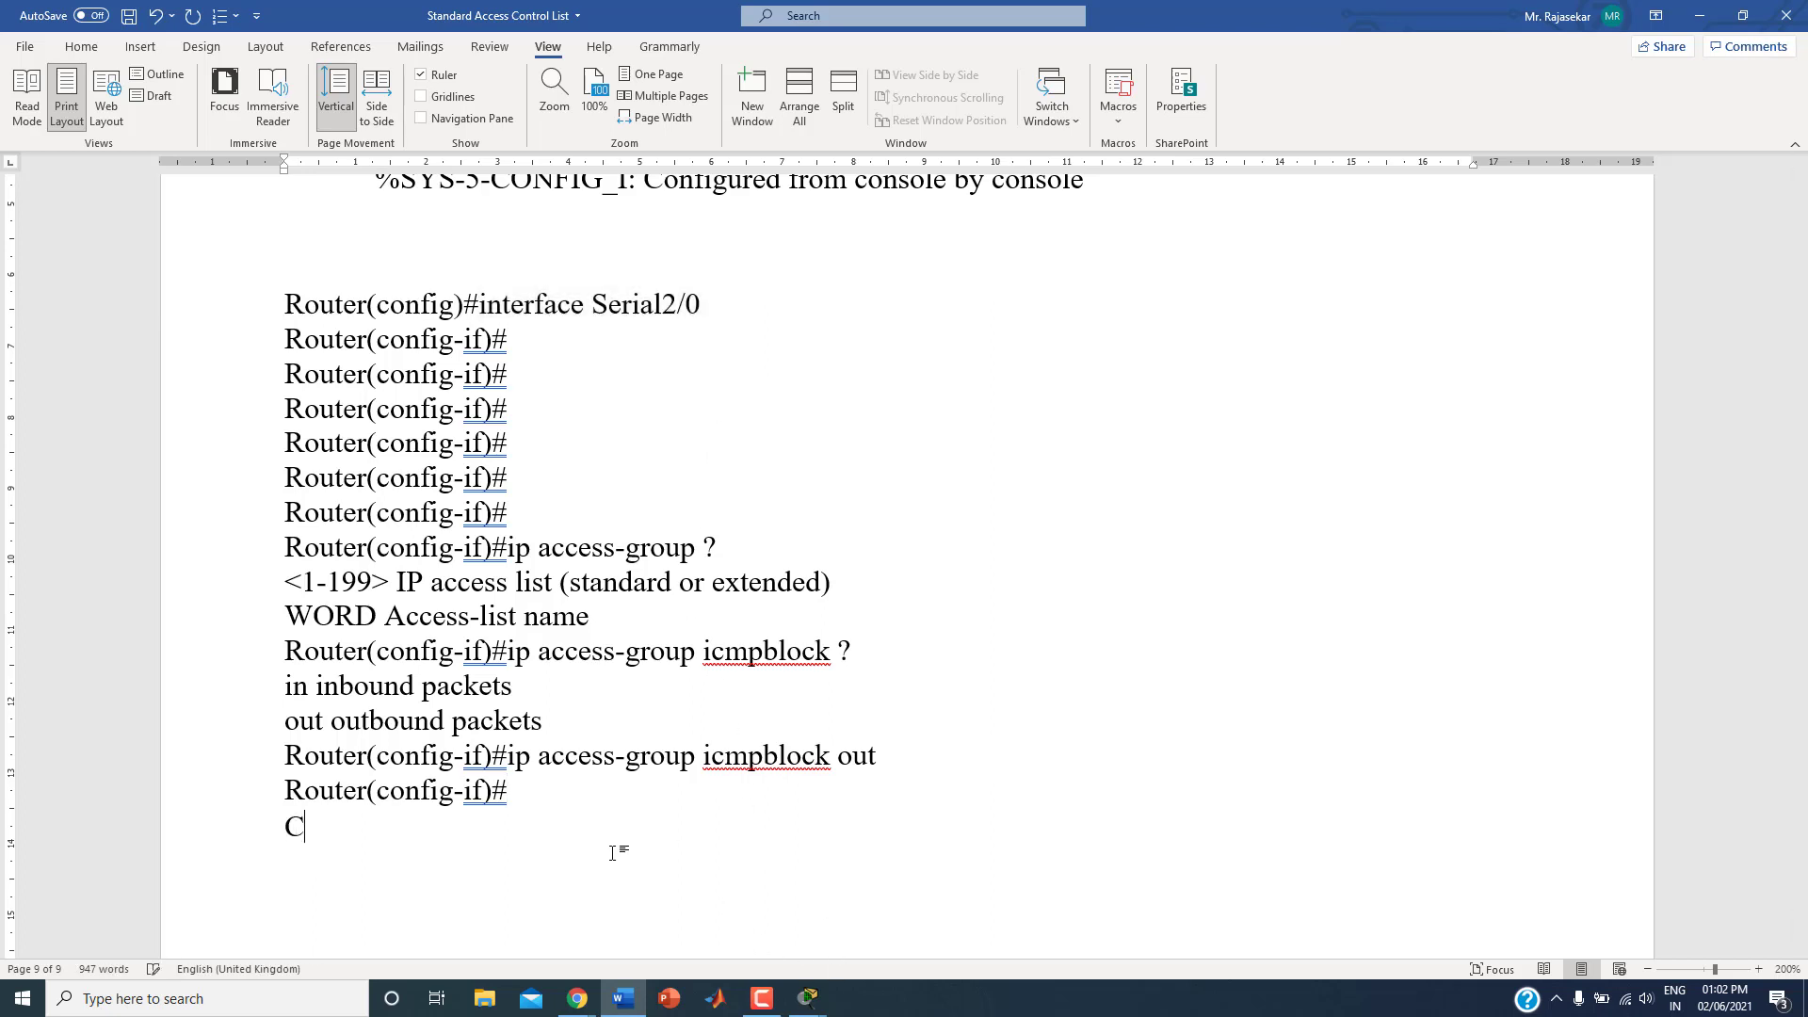
{"action": "type", "text": "heck the connec"}
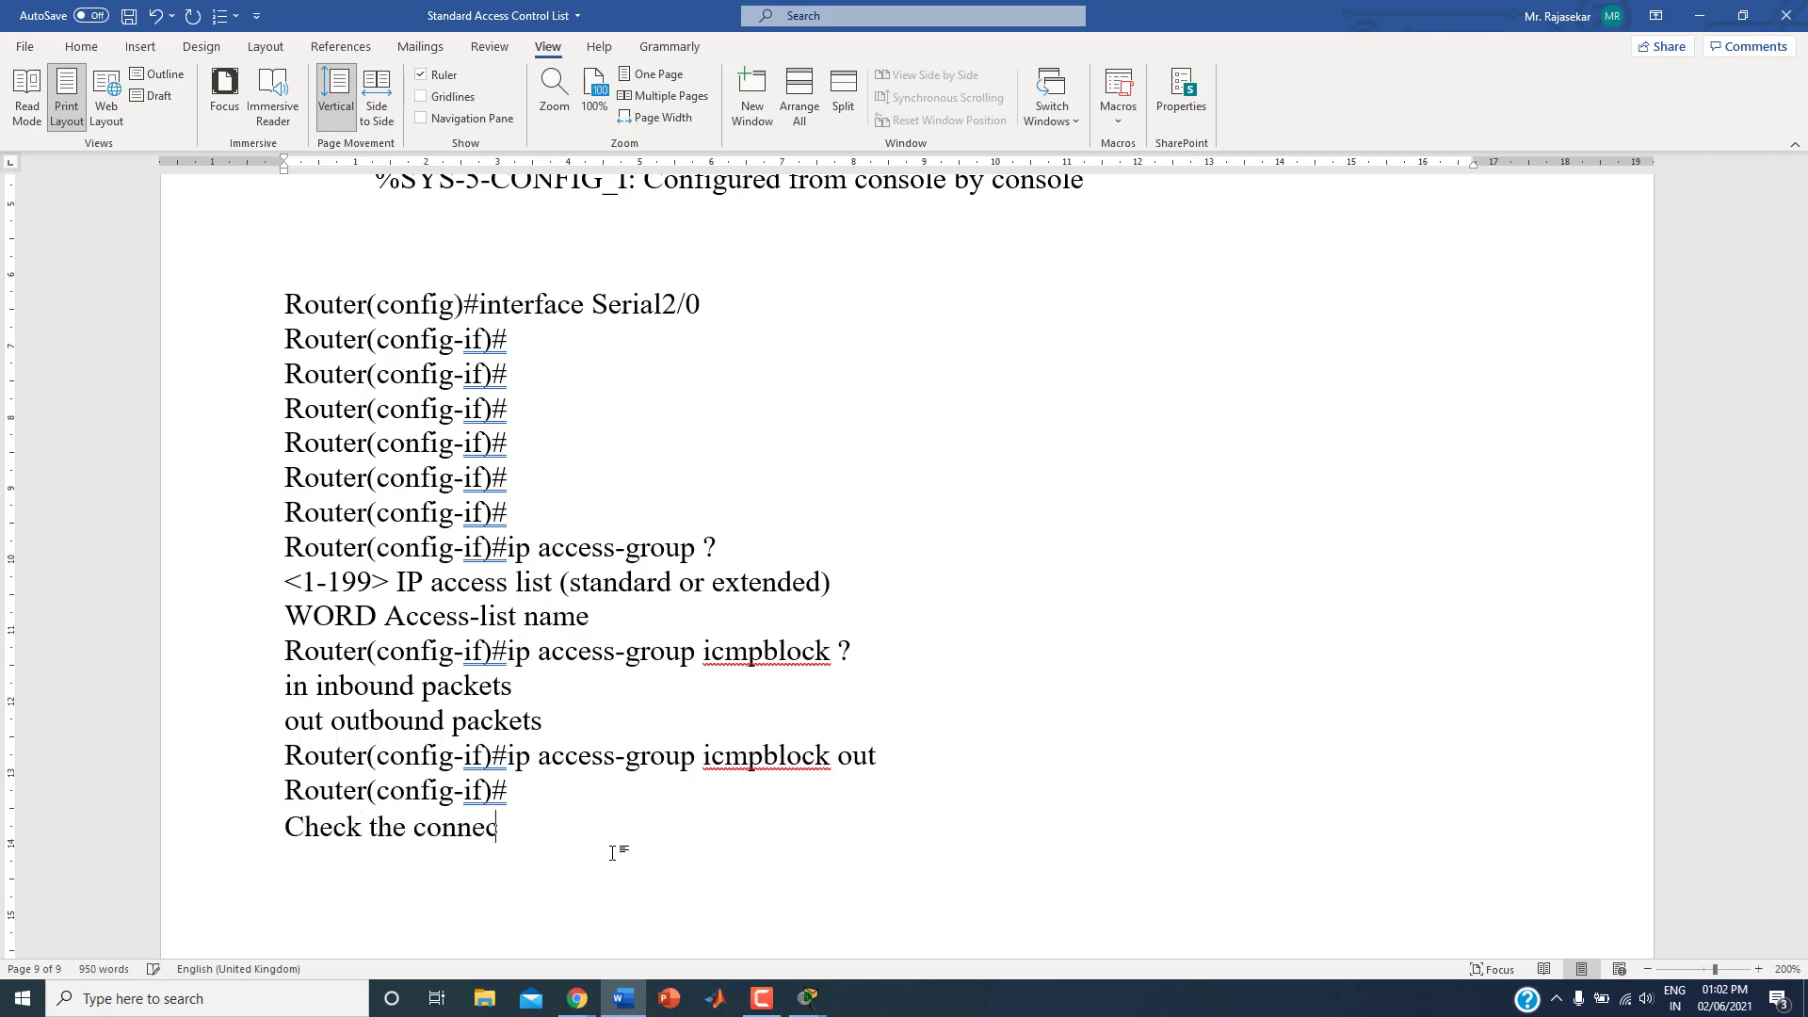
{"action": "type", "text": "tivity"}
{"action": "key", "text": "Return"}
{"action": "key", "text": "Up"}
{"action": "key", "text": "Return"}
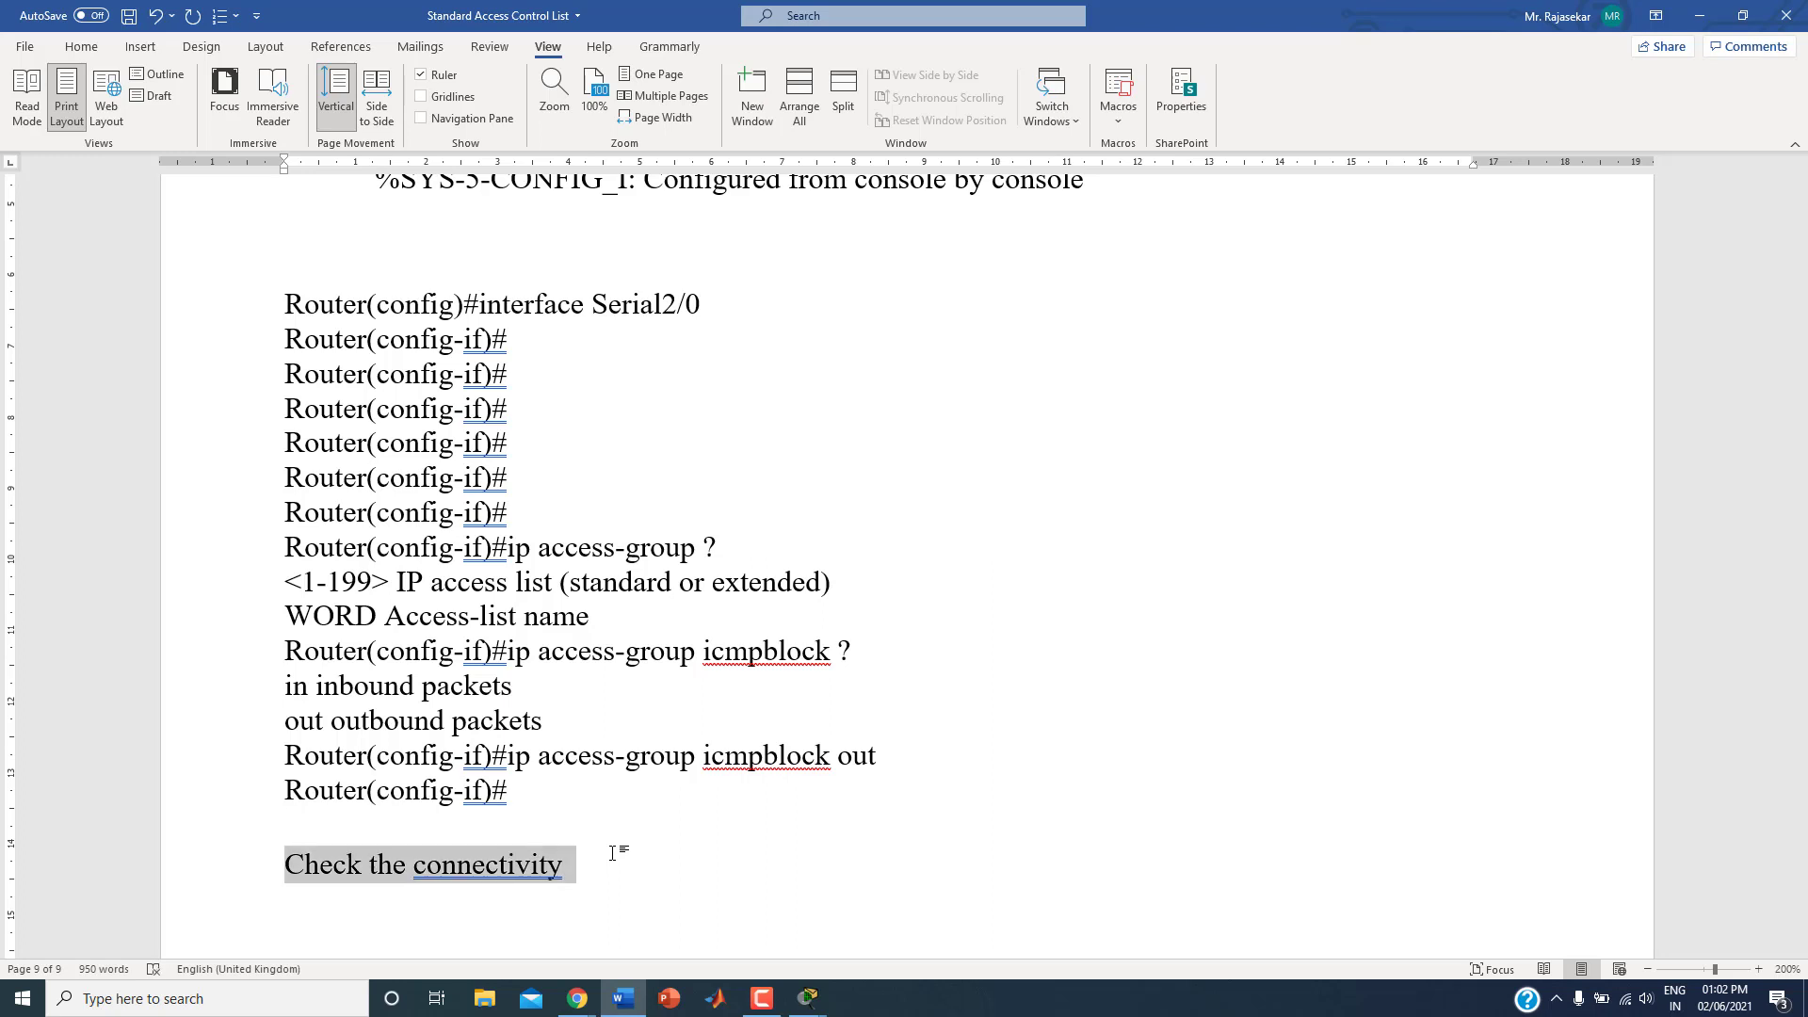
{"action": "key", "text": "shift+Down"}
{"action": "key", "text": "ctrl+b"}
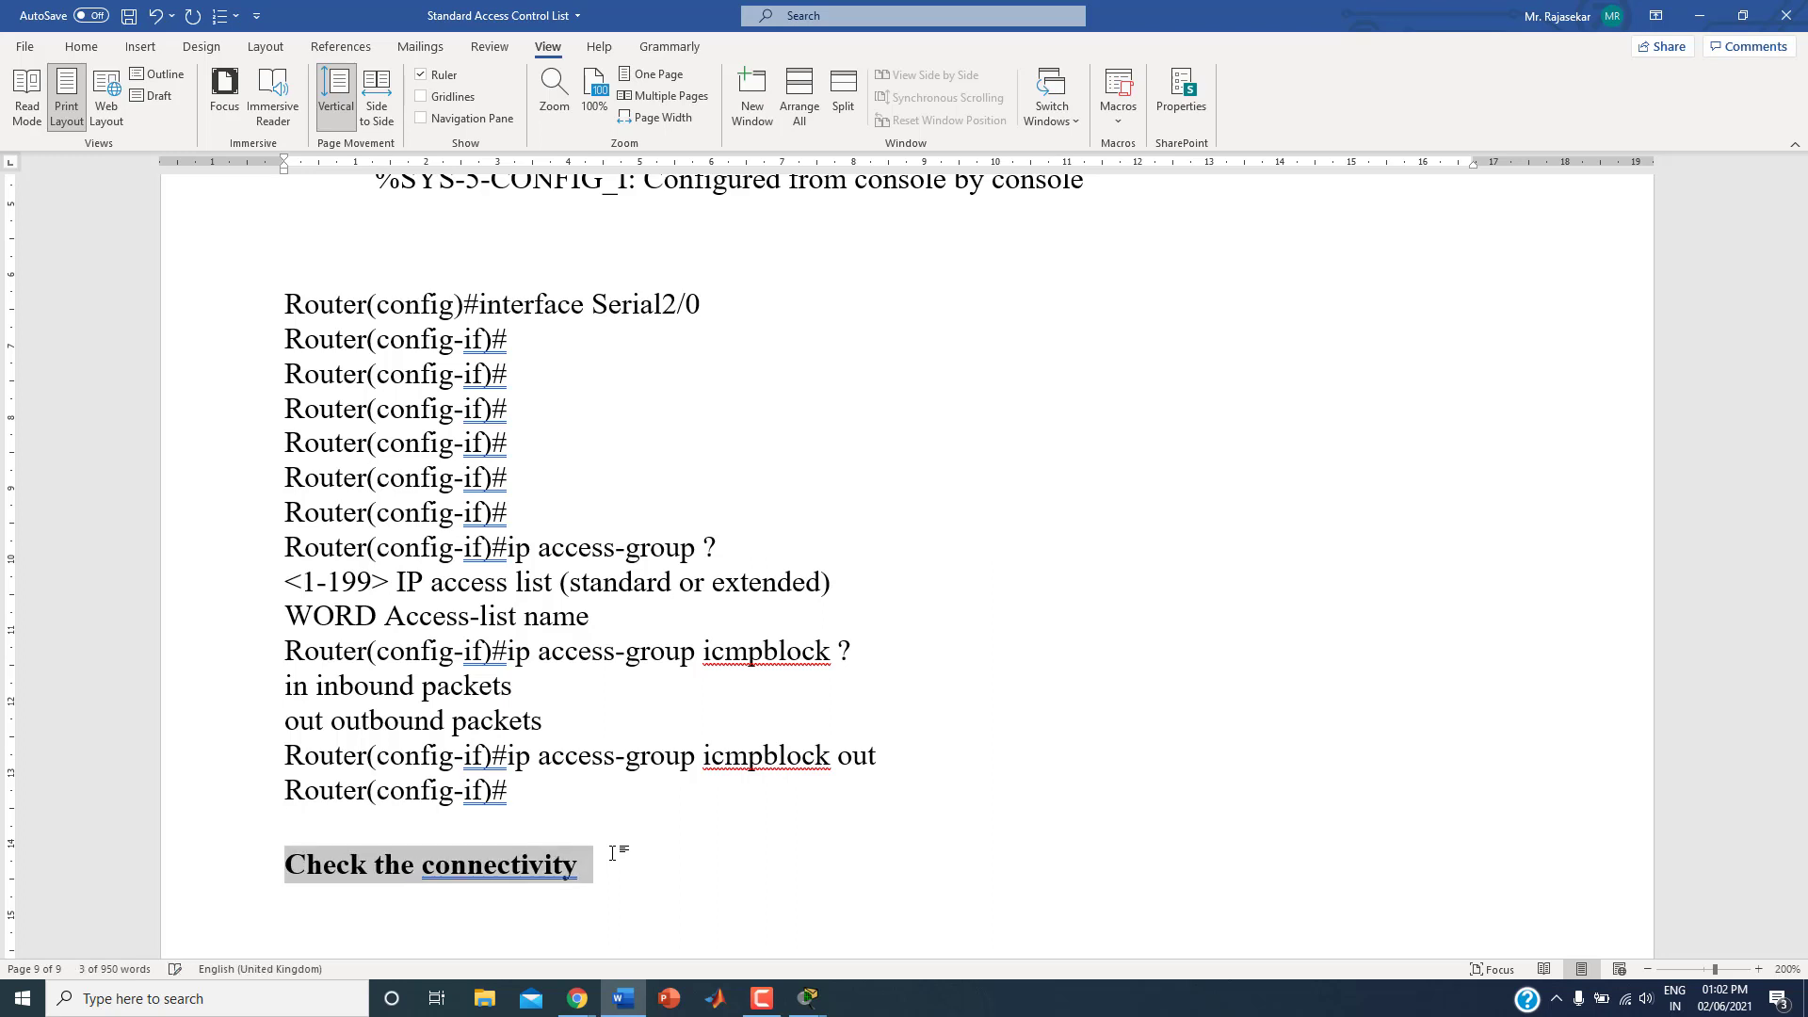
Step: Switch to Packet Tracer, open PC2's Command Prompt clear of Router3 and PC1, and review the earlier ping output to 192.168.50.1
{"action": "left_click", "coordinate": [805, 1007]}
{"action": "left_click", "coordinate": [816, 918]}
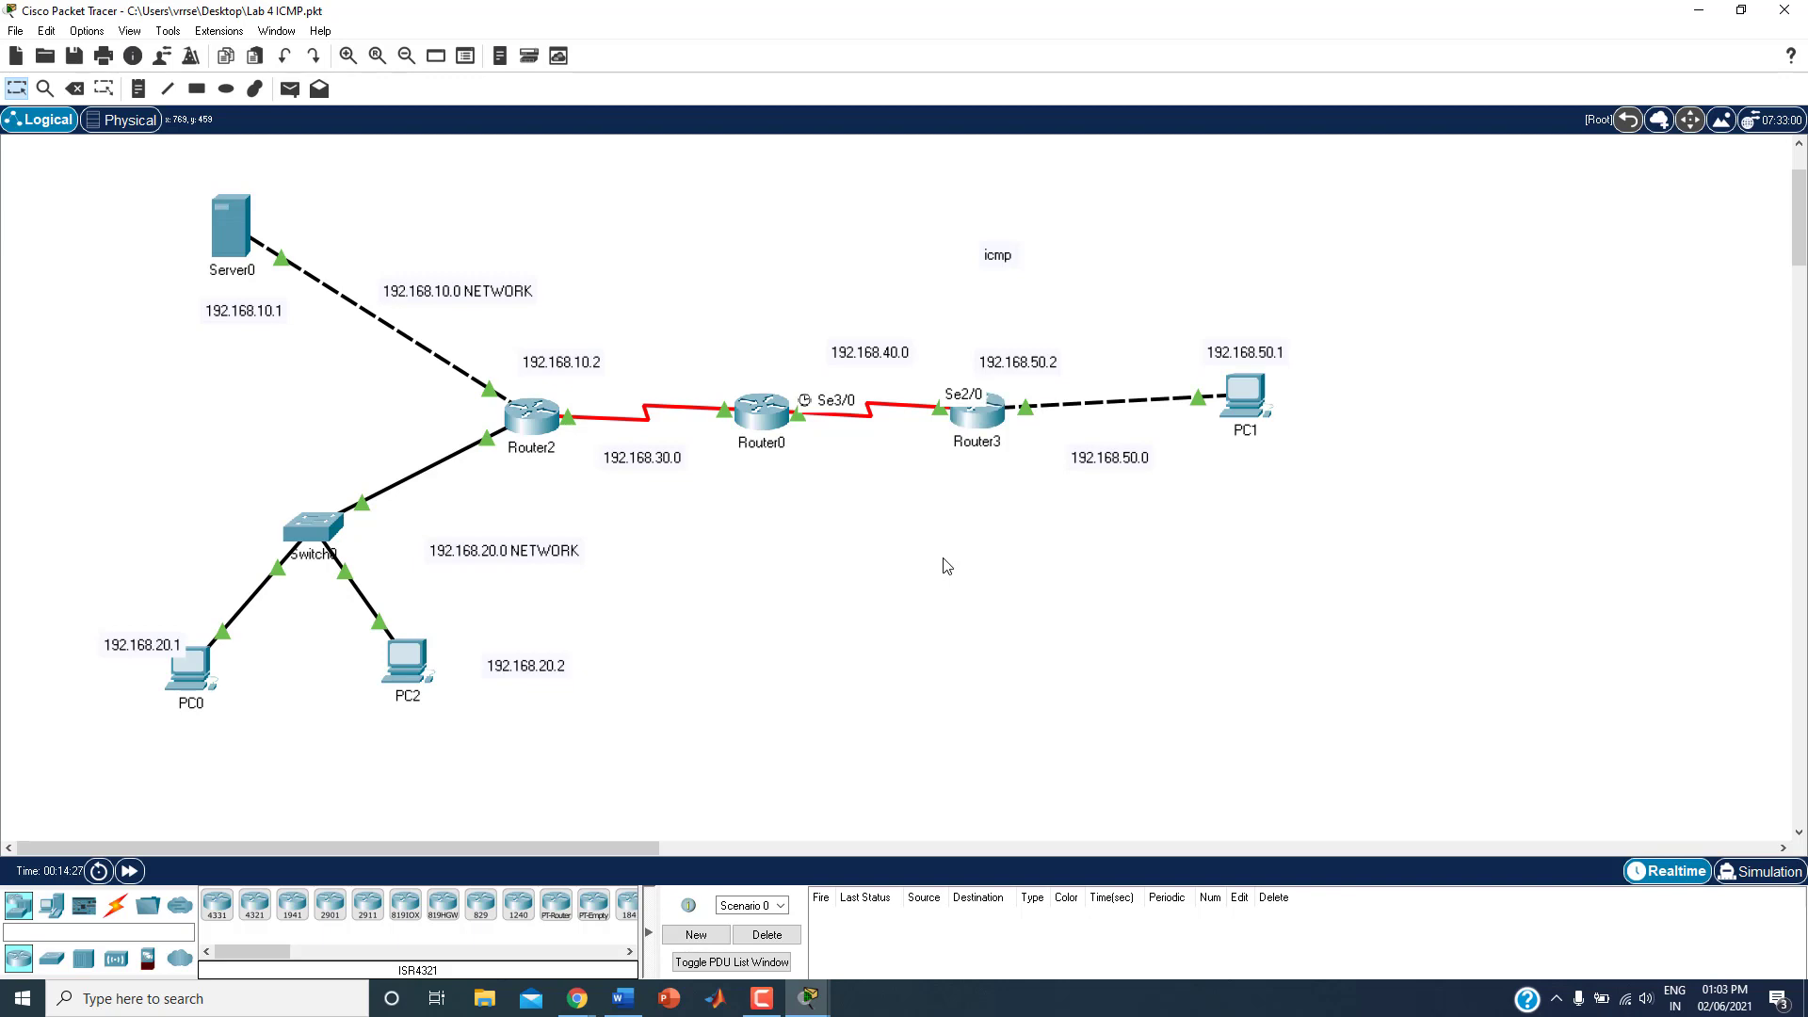
{"action": "left_click", "coordinate": [403, 663]}
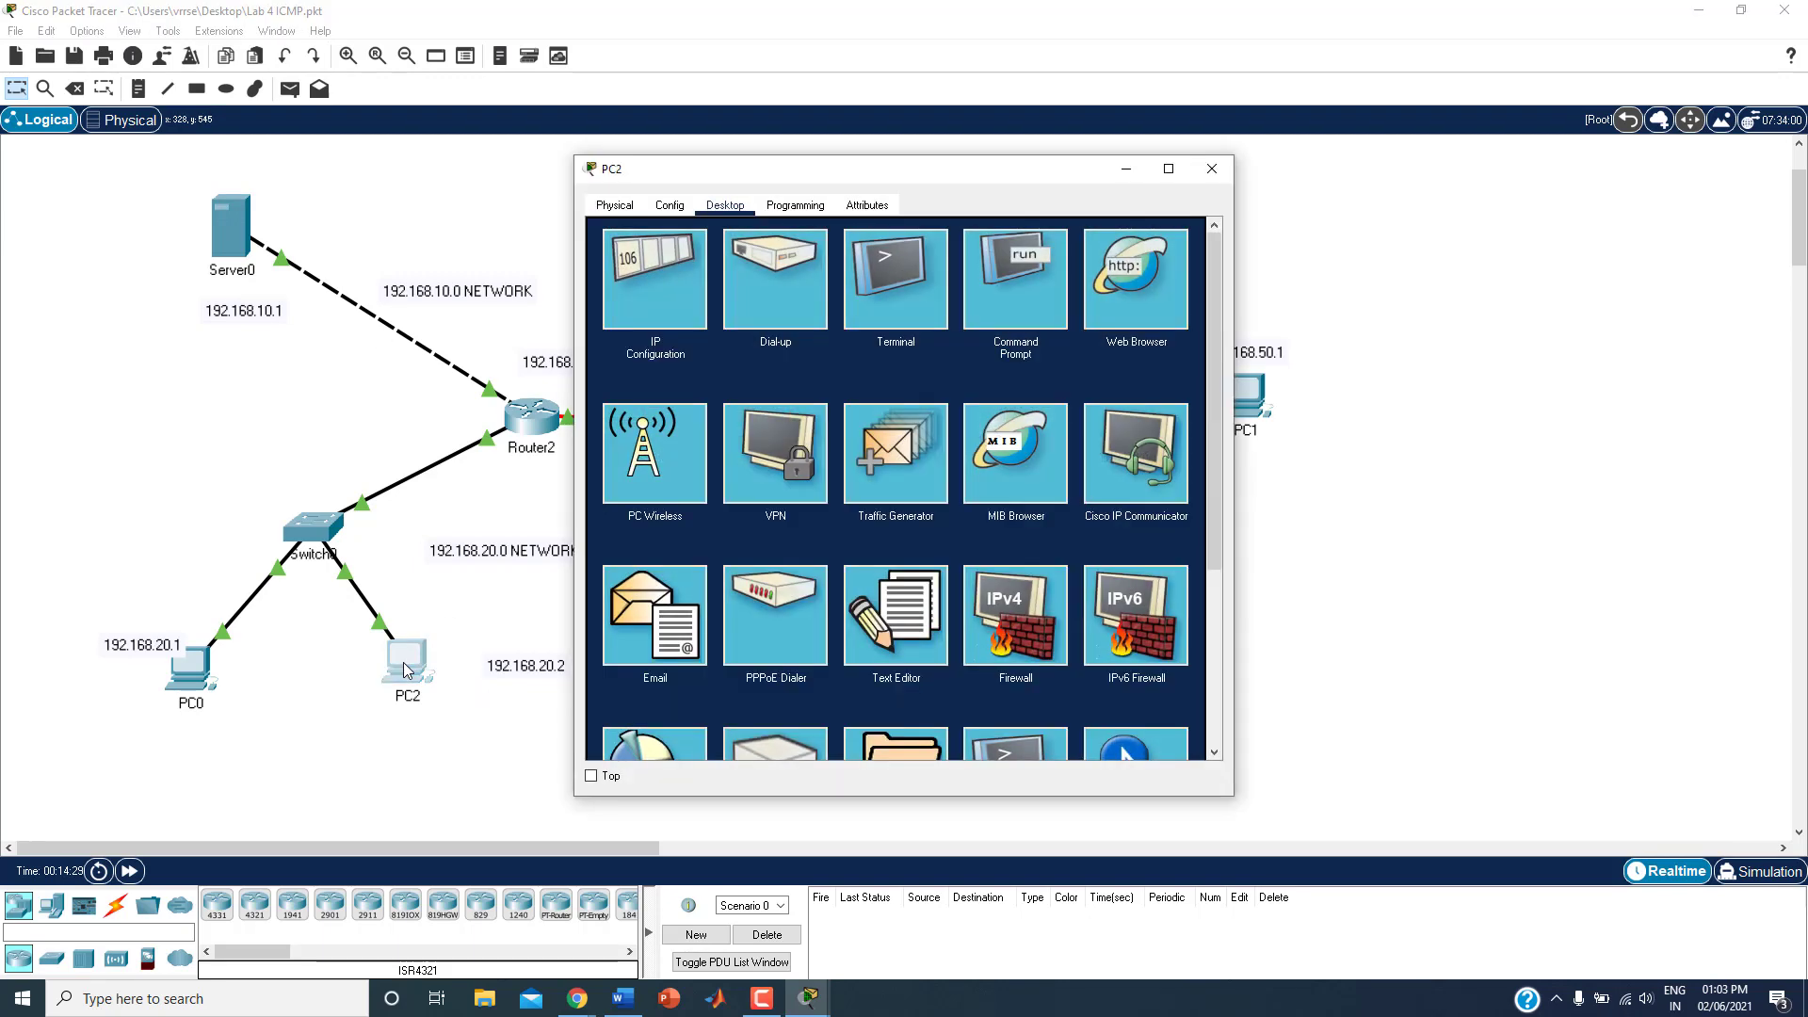
{"action": "left_click", "coordinate": [987, 291]}
{"action": "left_click_drag", "start_coordinate": [970, 169], "coordinate": [617, 133]}
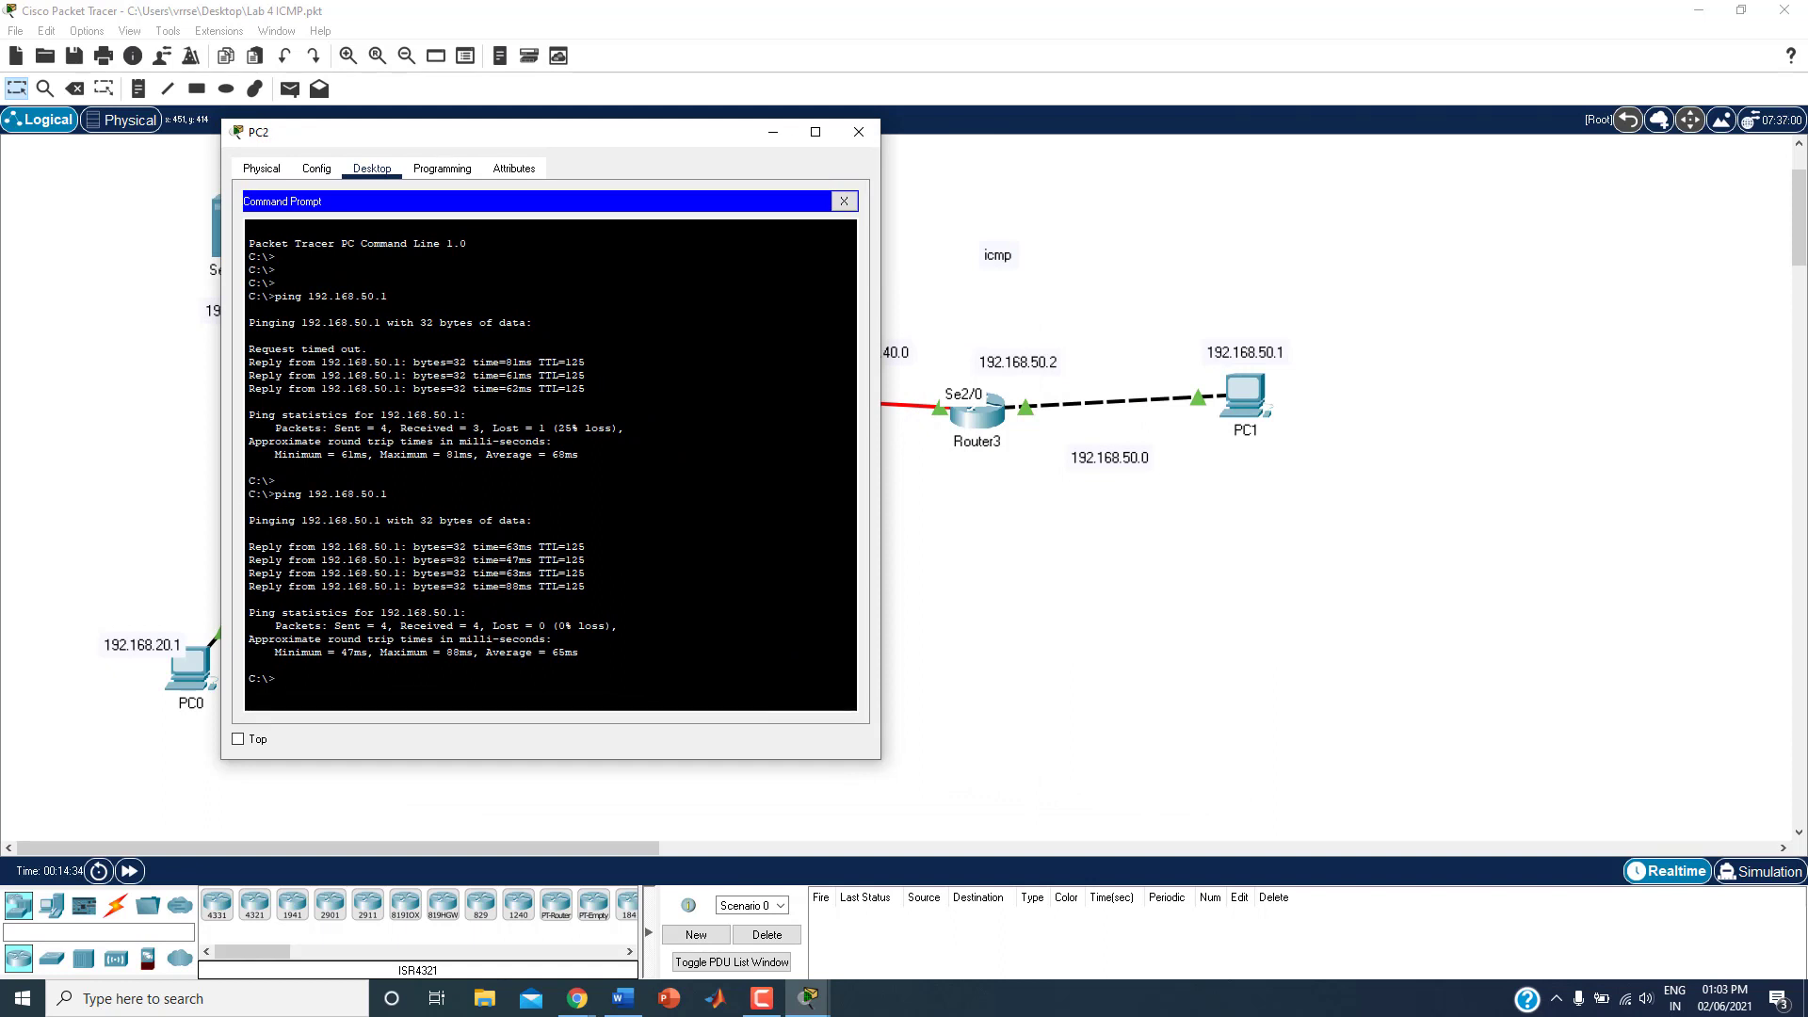
{"action": "left_click_drag", "start_coordinate": [254, 493], "coordinate": [585, 588]}
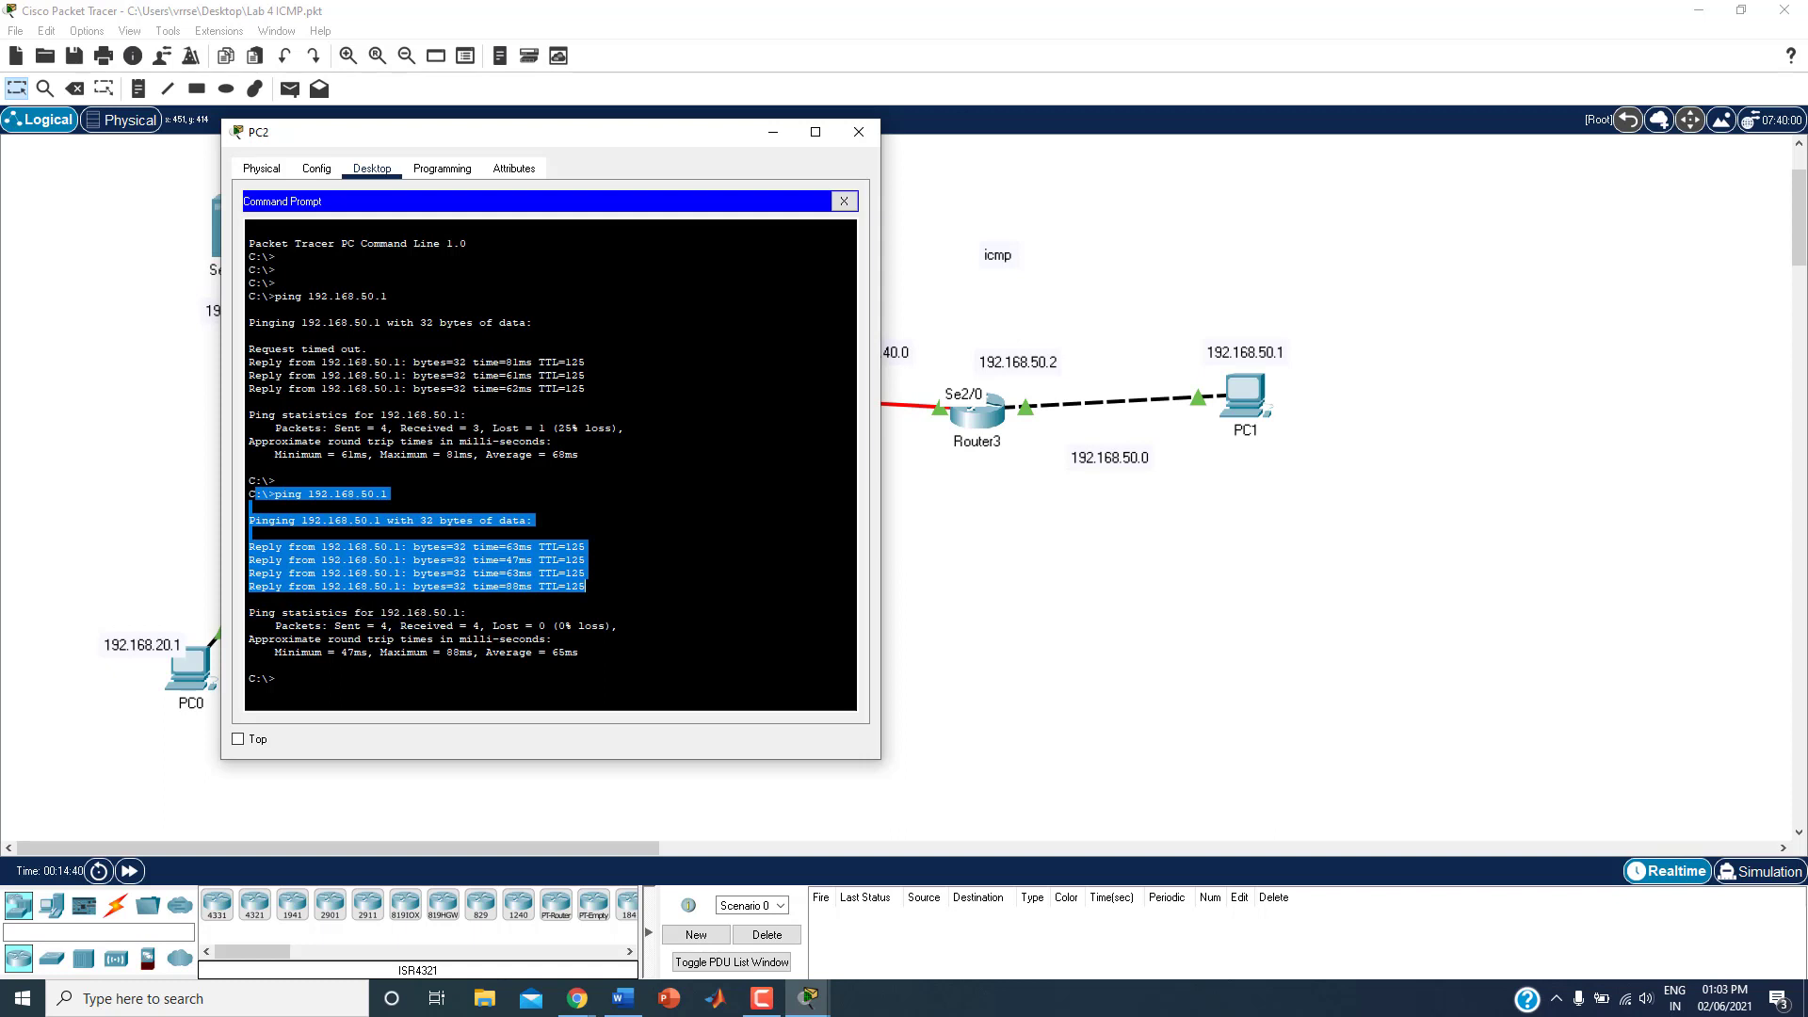
{"action": "left_click", "coordinate": [585, 588]}
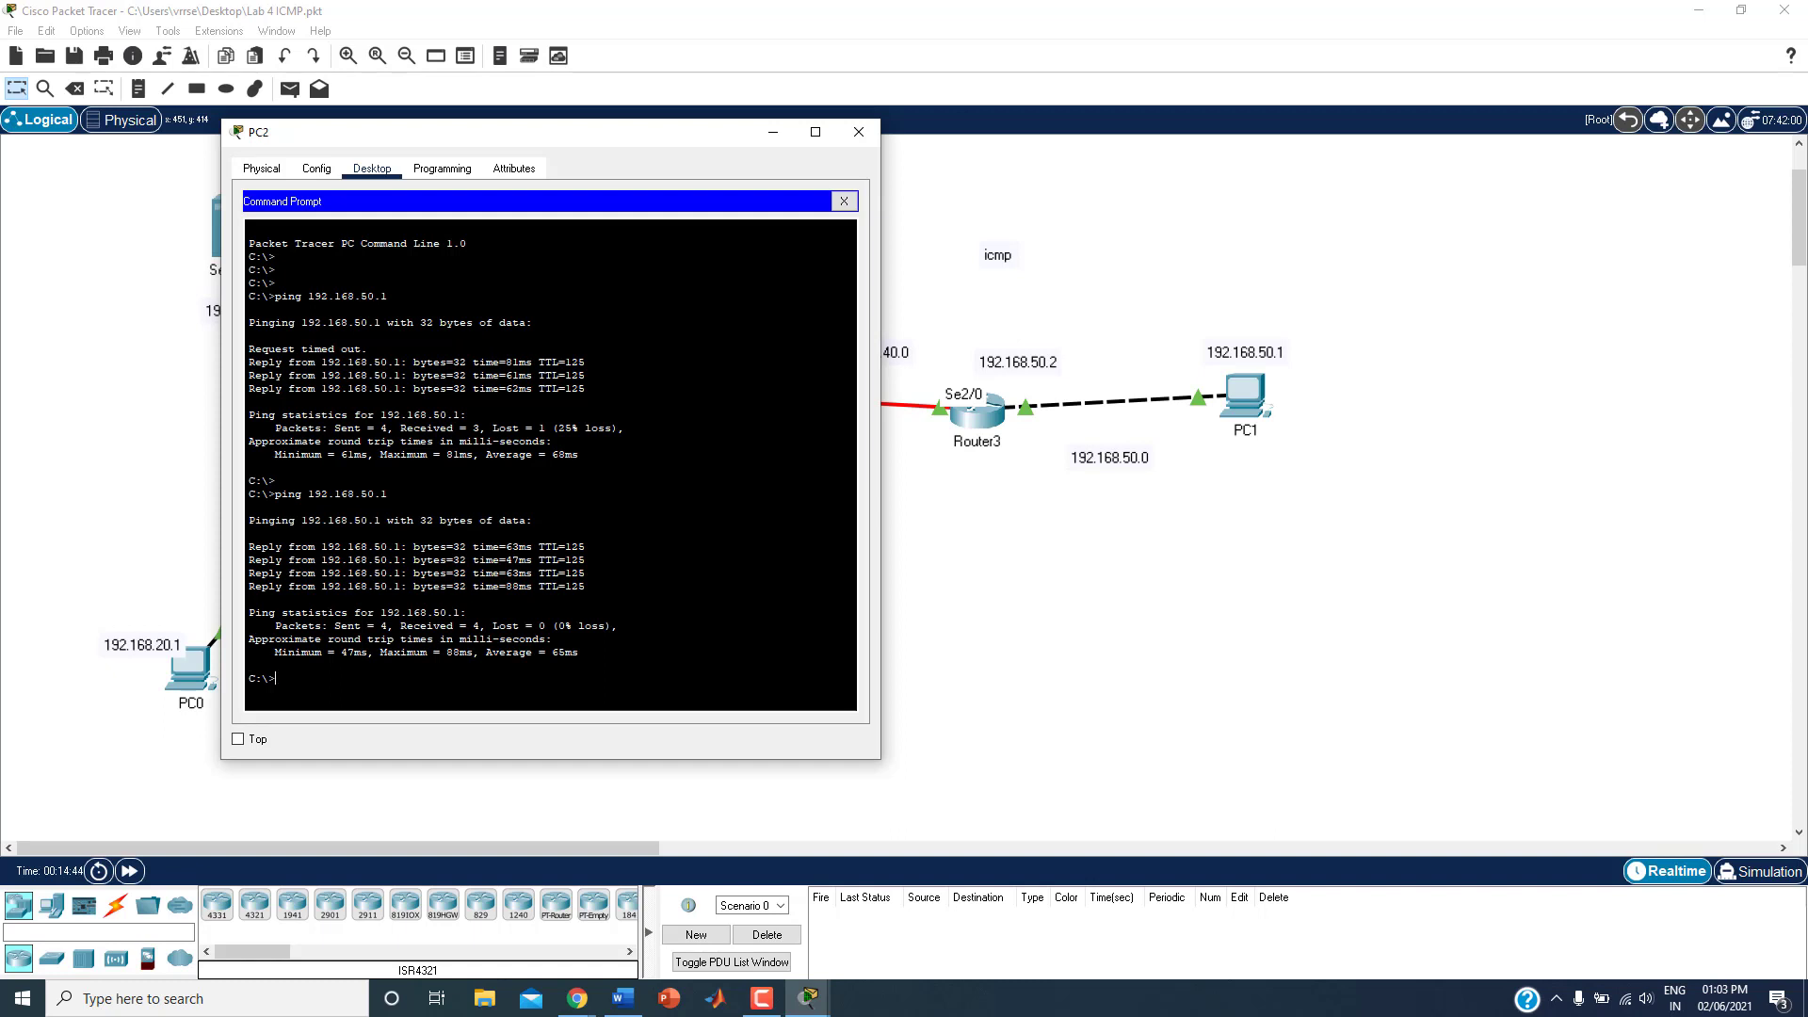
Step: Ping PC1 at 192.168.50.1 from PC2's Command Prompt
{"action": "type", "text": "ping 192.168.5"}
{"action": "type", "text": "0.1"}
{"action": "key", "text": "Return"}
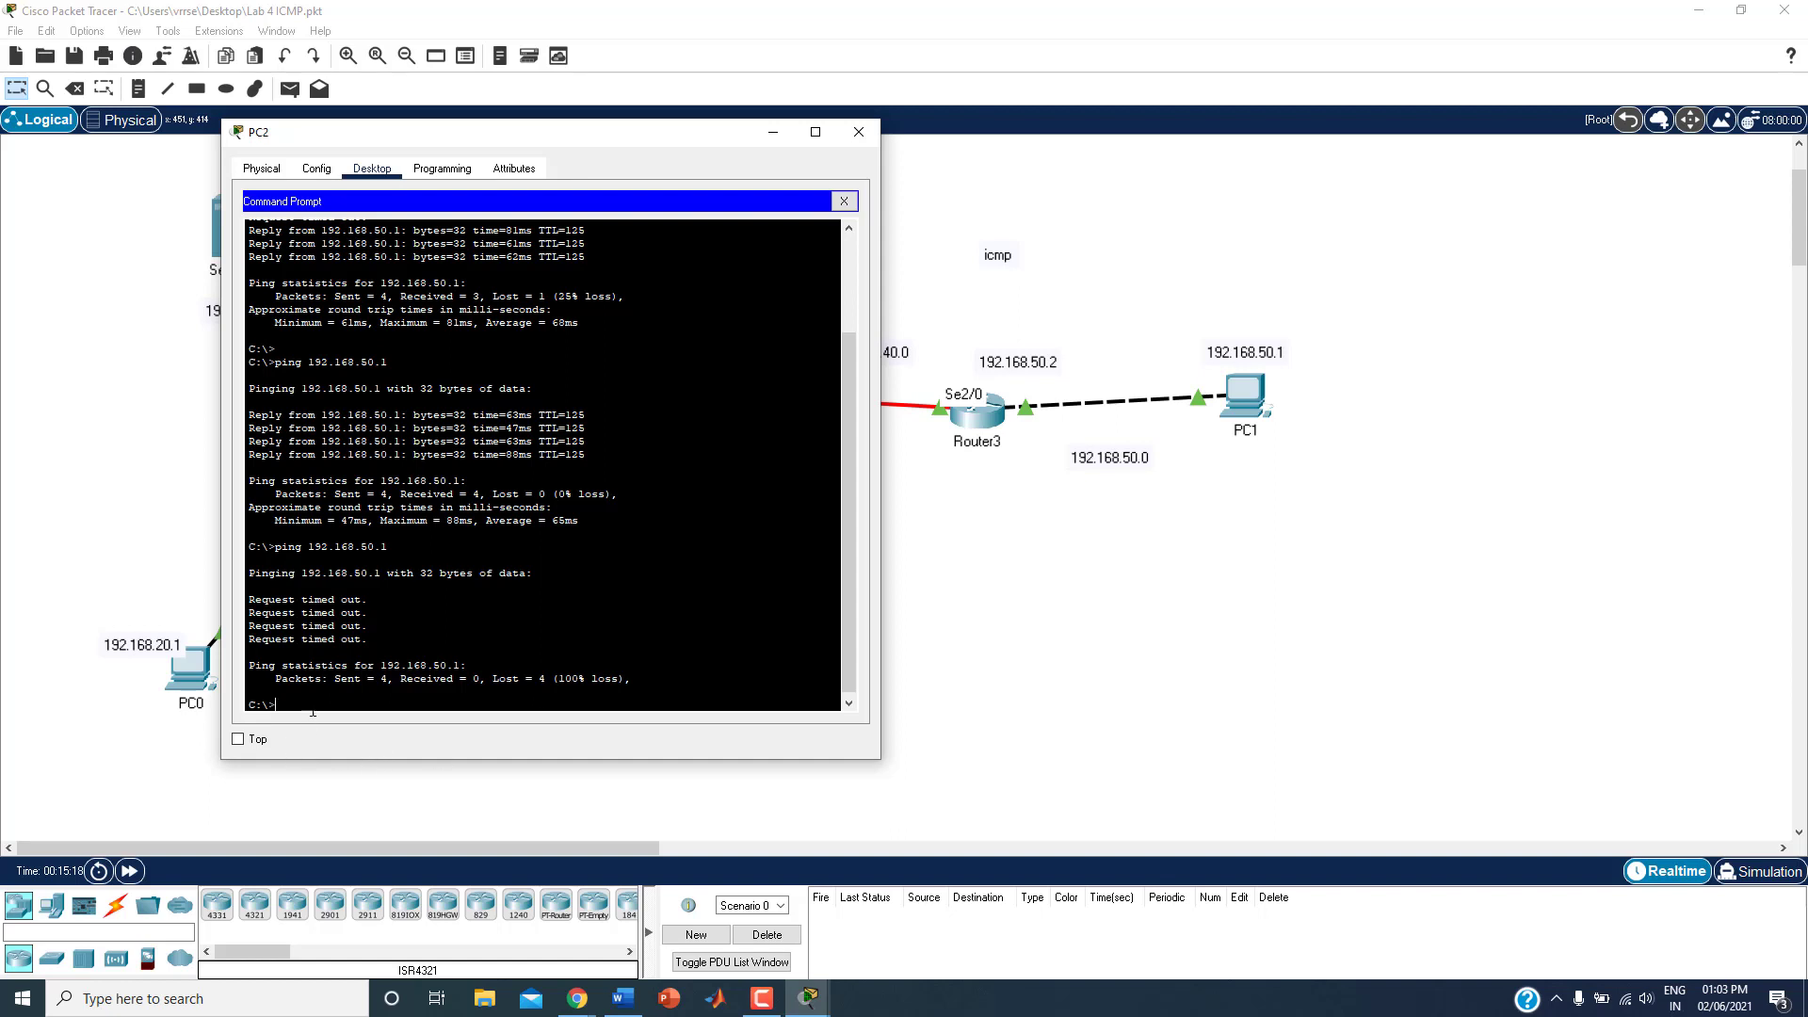
Step: Examine the packet statistics of the latest ping by highlighting them, and close the PC2 window
{"action": "left_click_drag", "start_coordinate": [634, 678], "coordinate": [334, 679]}
{"action": "left_click", "coordinate": [460, 680]}
{"action": "left_click_drag", "start_coordinate": [459, 679], "coordinate": [553, 678]}
{"action": "left_click", "coordinate": [859, 131]}
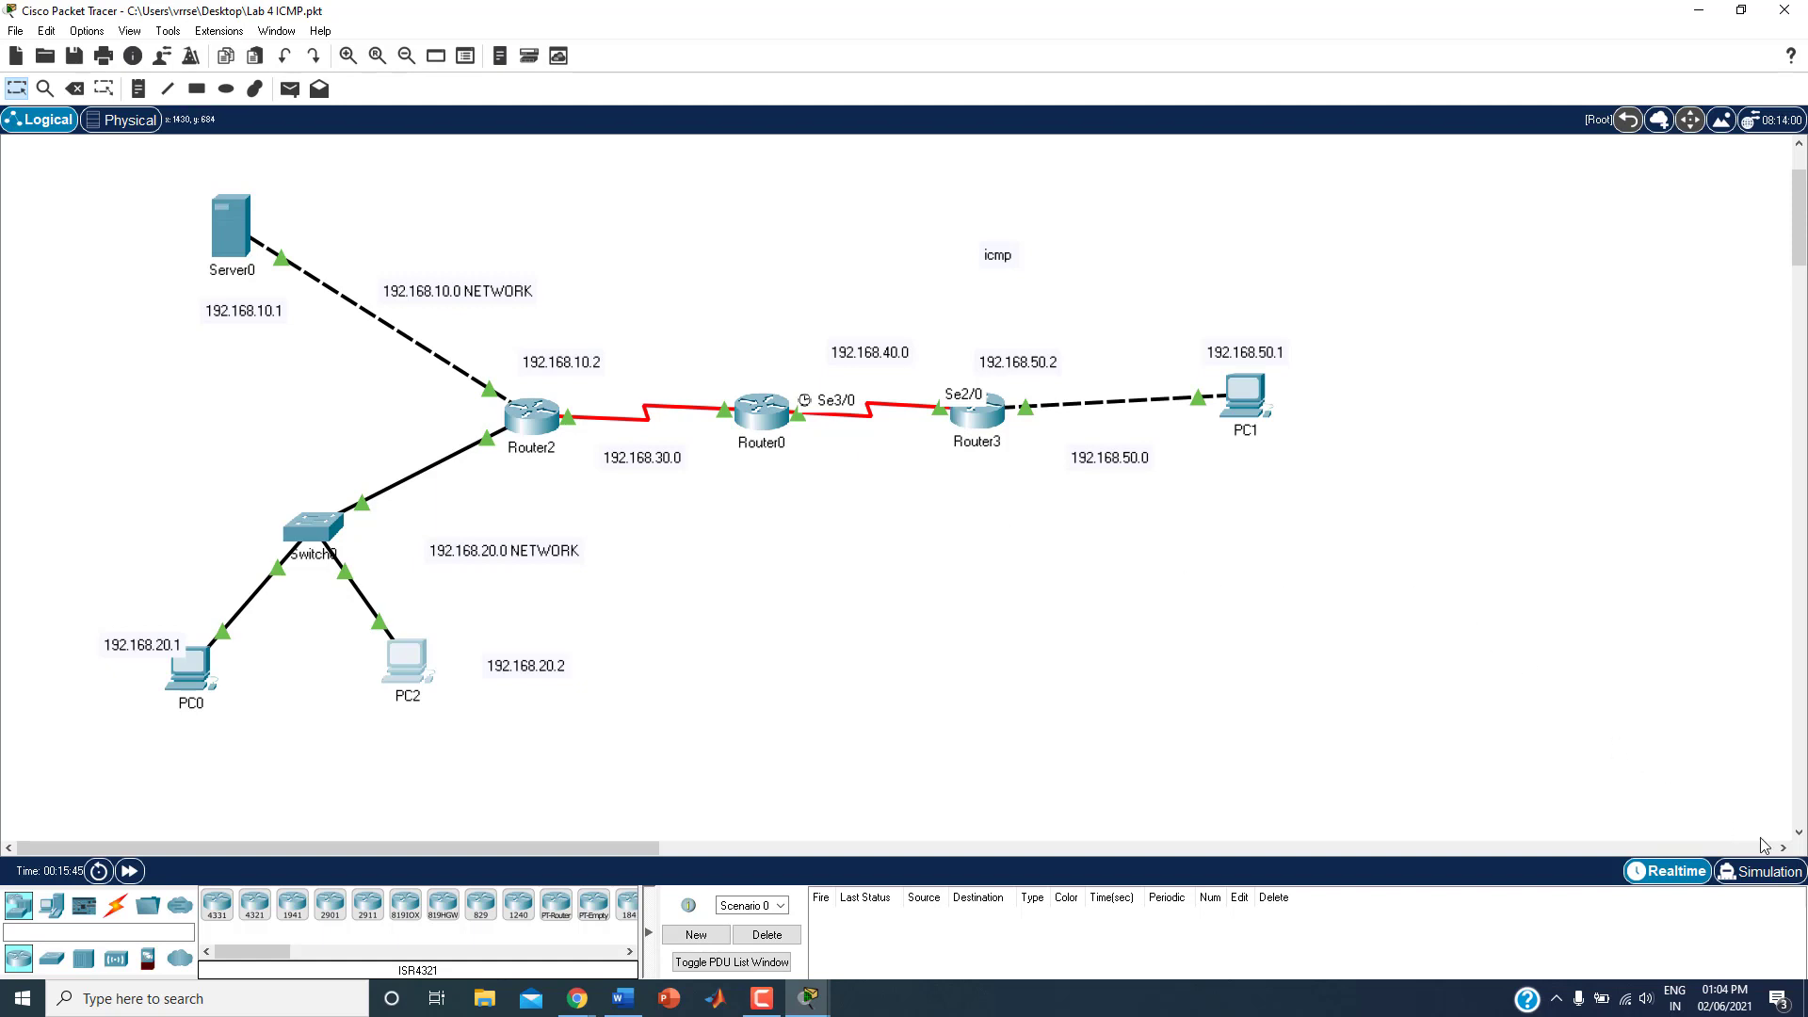
Step: Switch to Simulation mode and limit the visible event filters to ICMP only
{"action": "left_click", "coordinate": [1769, 876]}
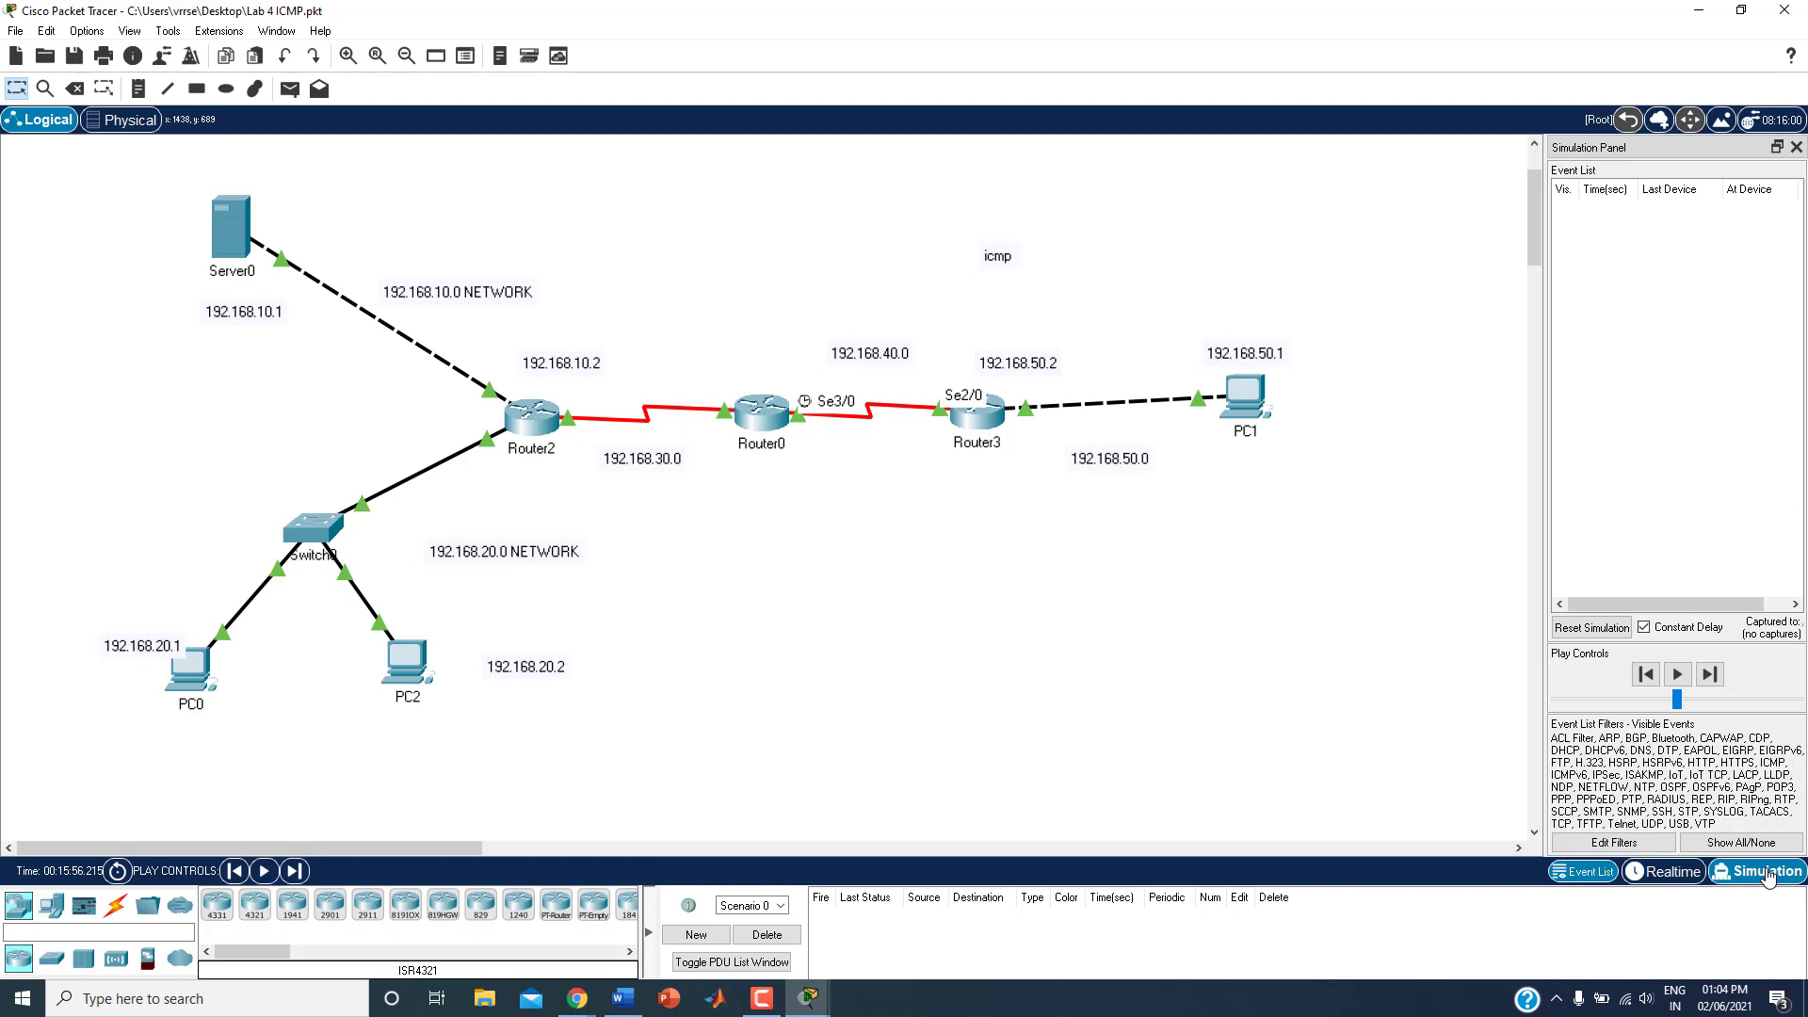
{"action": "left_click", "coordinate": [1729, 844]}
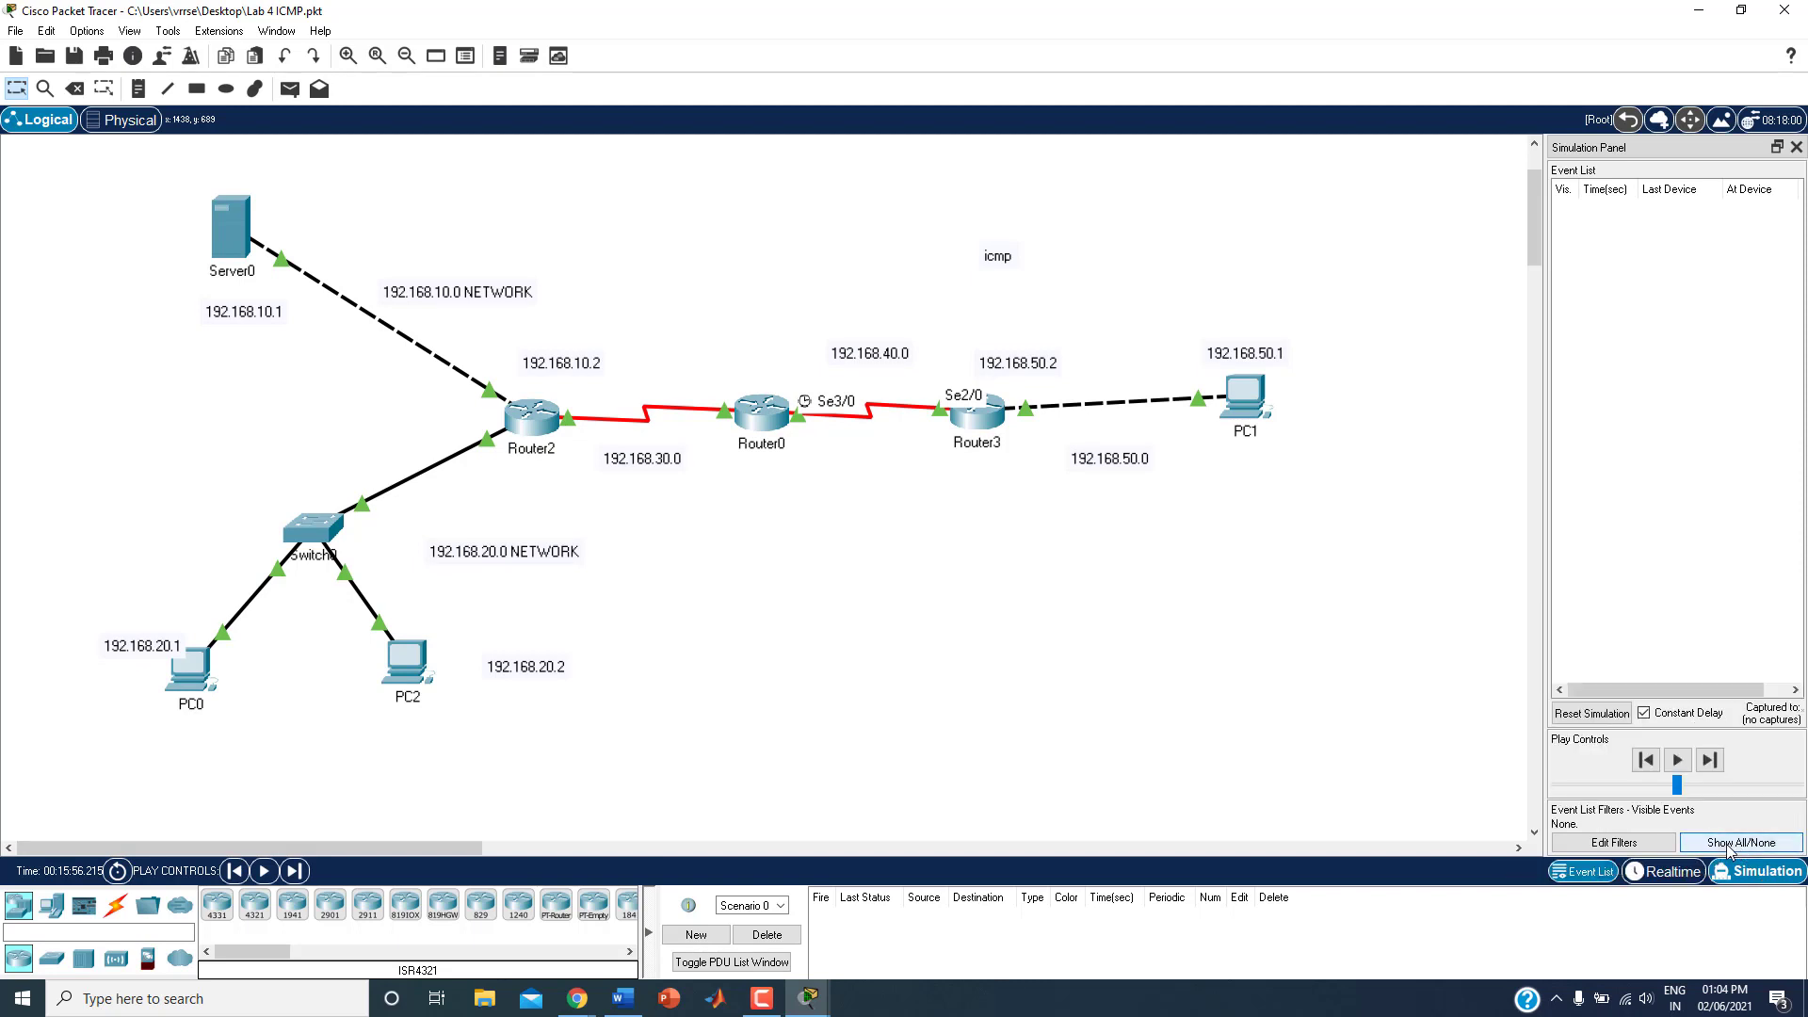
{"action": "left_click", "coordinate": [1614, 841]}
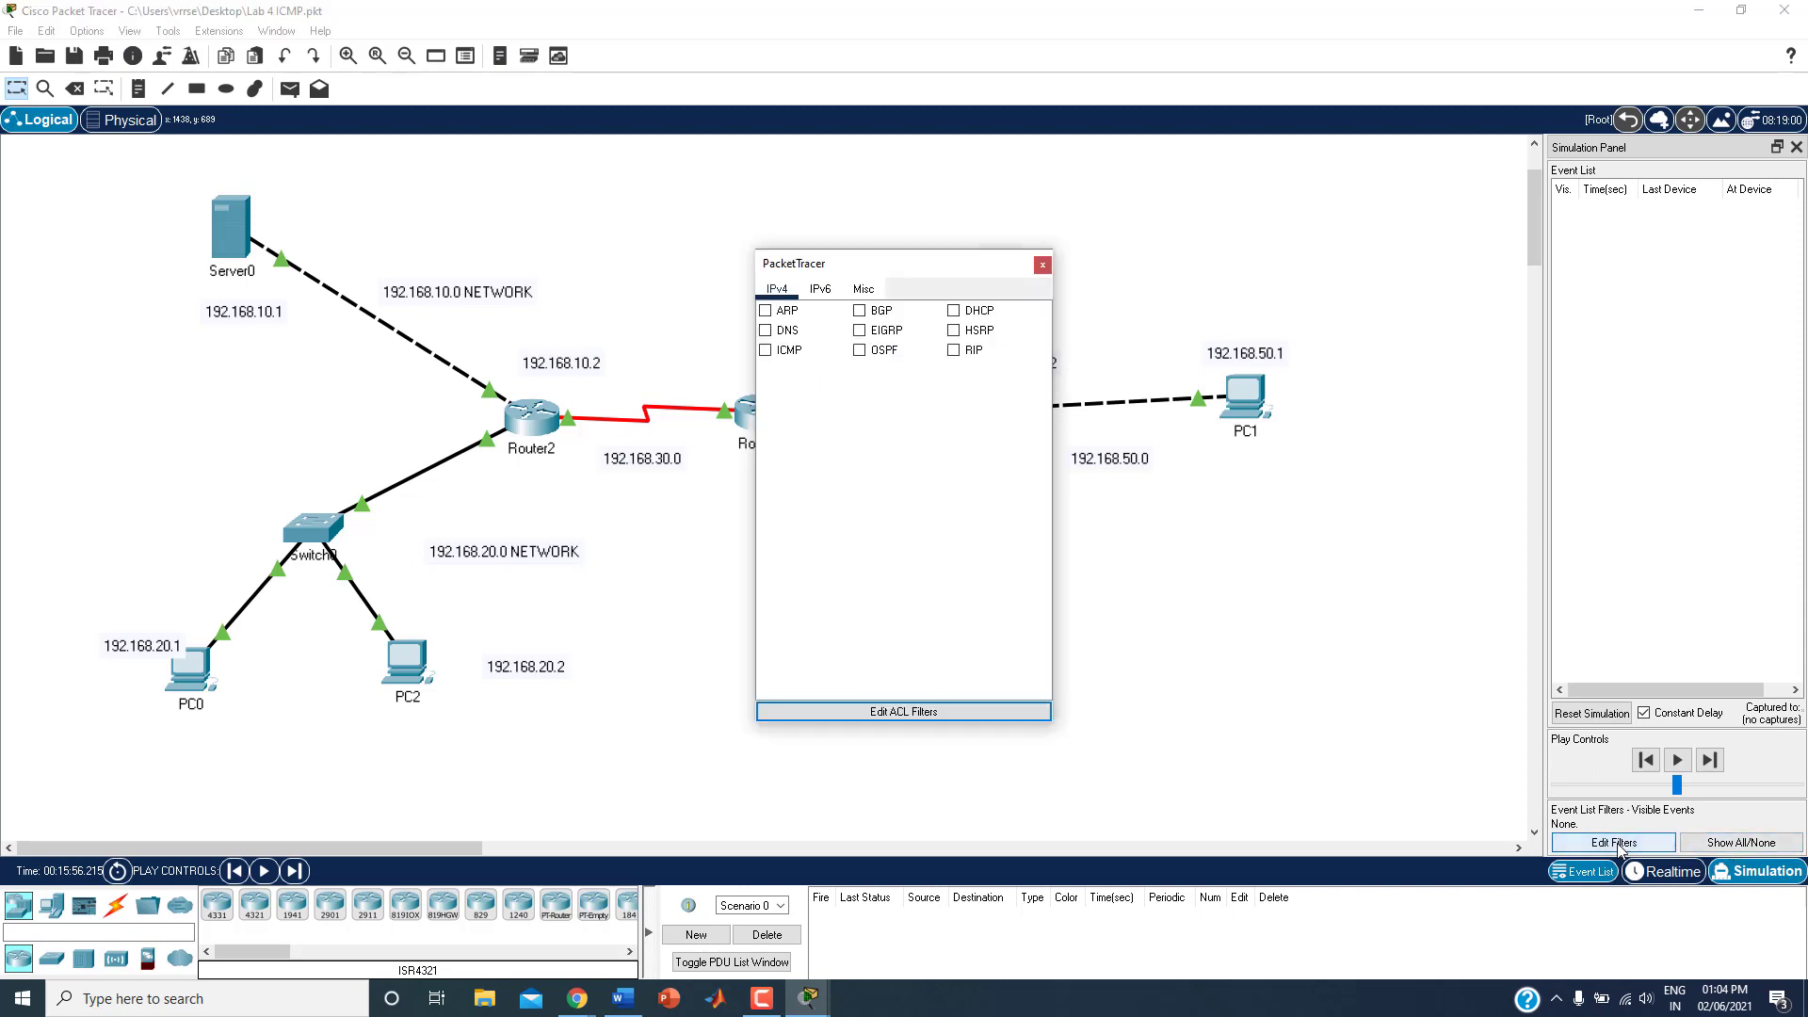
{"action": "left_click", "coordinate": [767, 350]}
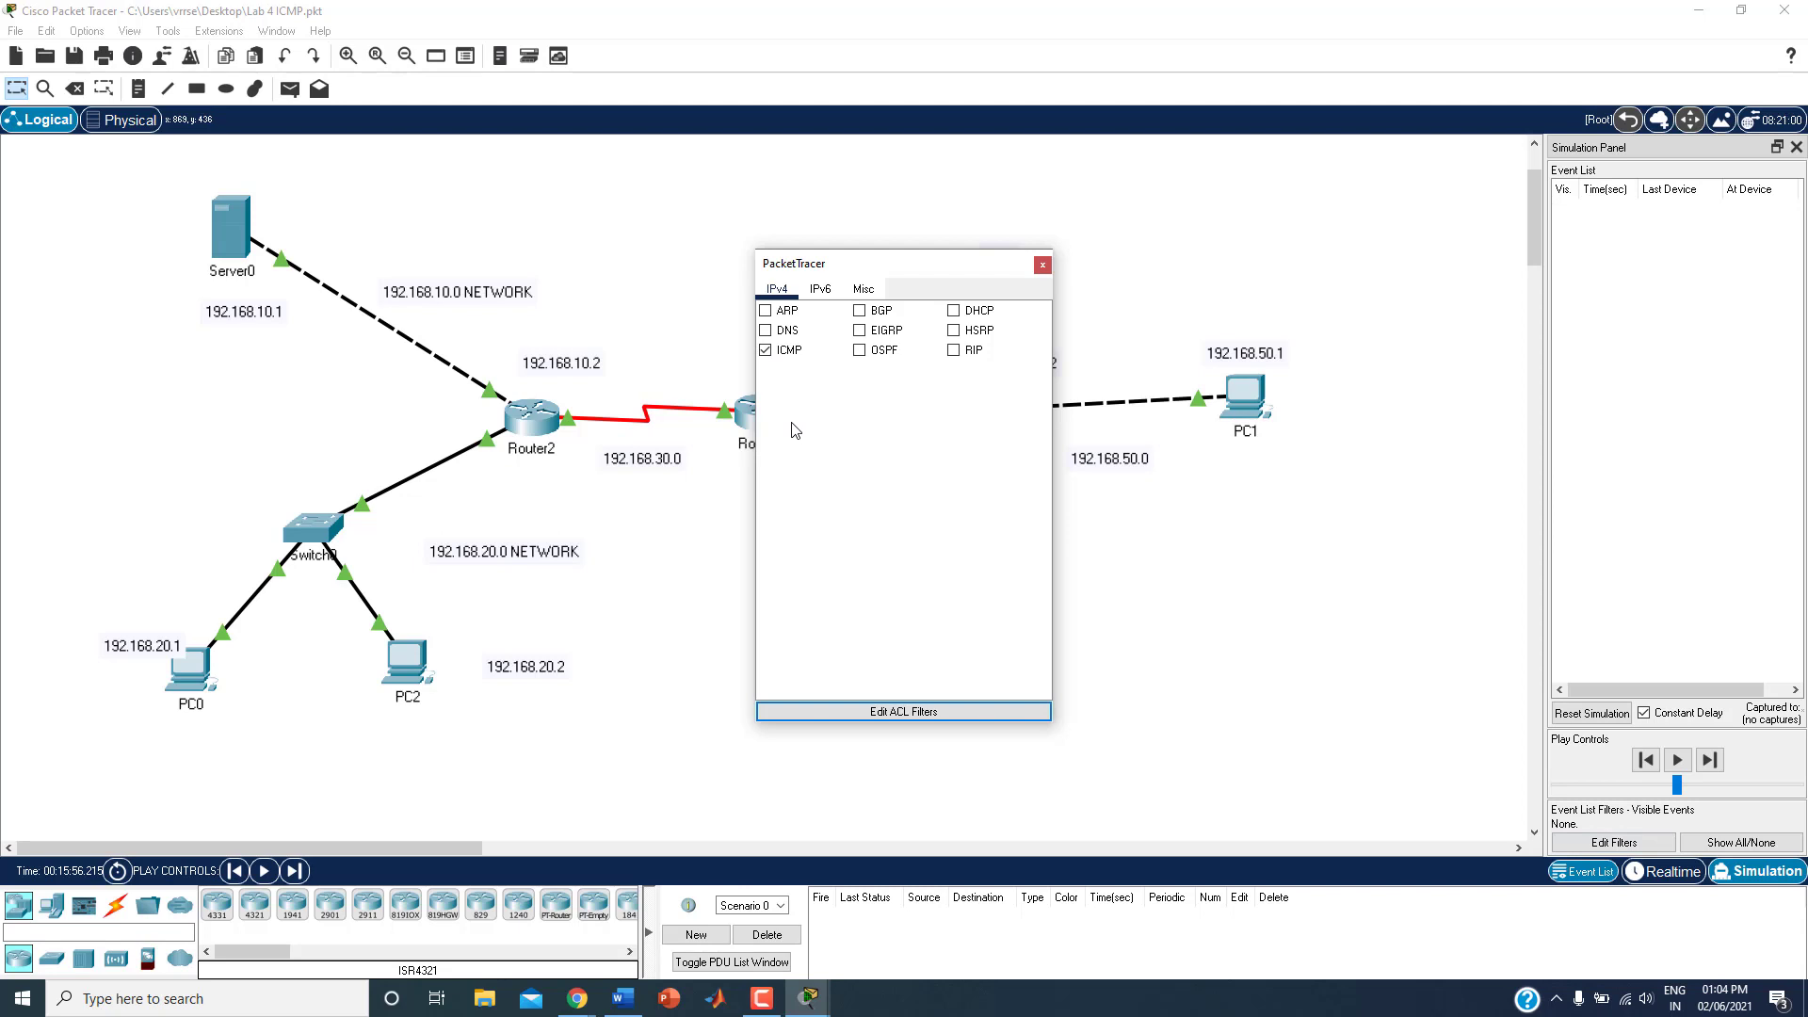
{"action": "left_click", "coordinate": [1042, 264]}
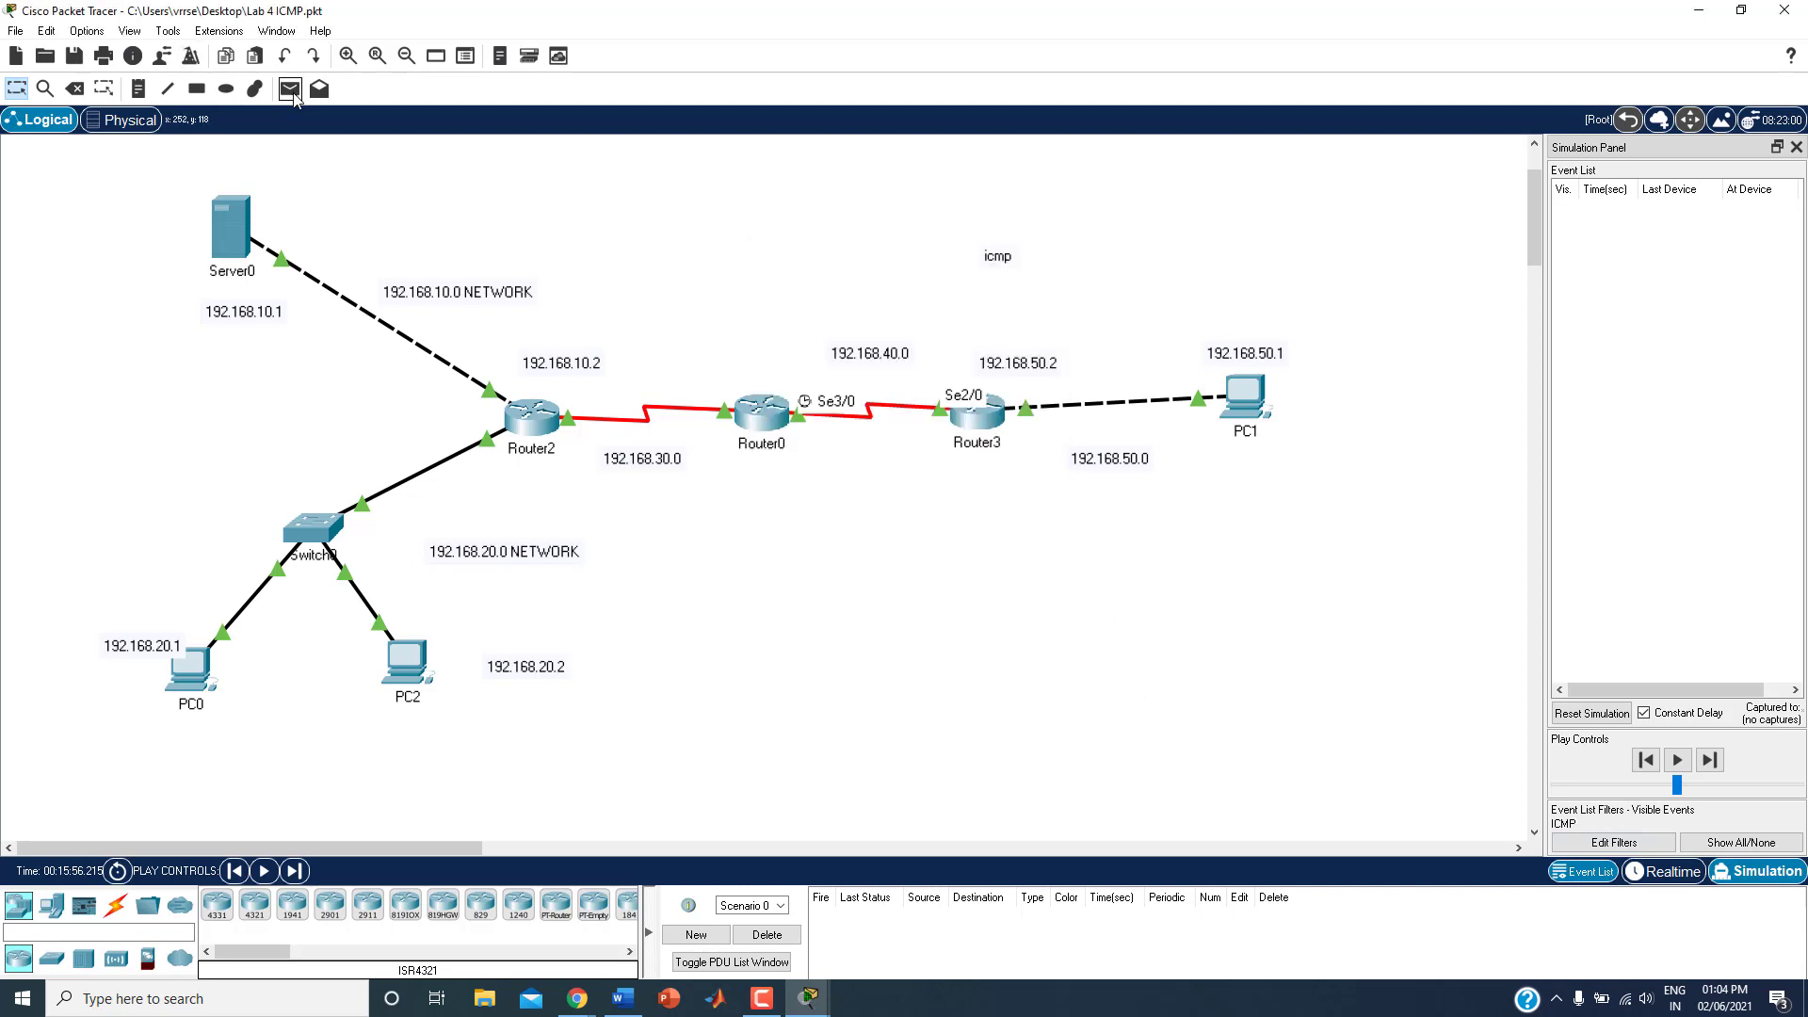
Step: Add a simple PDU from PC2 to PC1, play the simulation and widen the event list to show the Type column
{"action": "left_click", "coordinate": [290, 89]}
{"action": "left_click", "coordinate": [396, 670]}
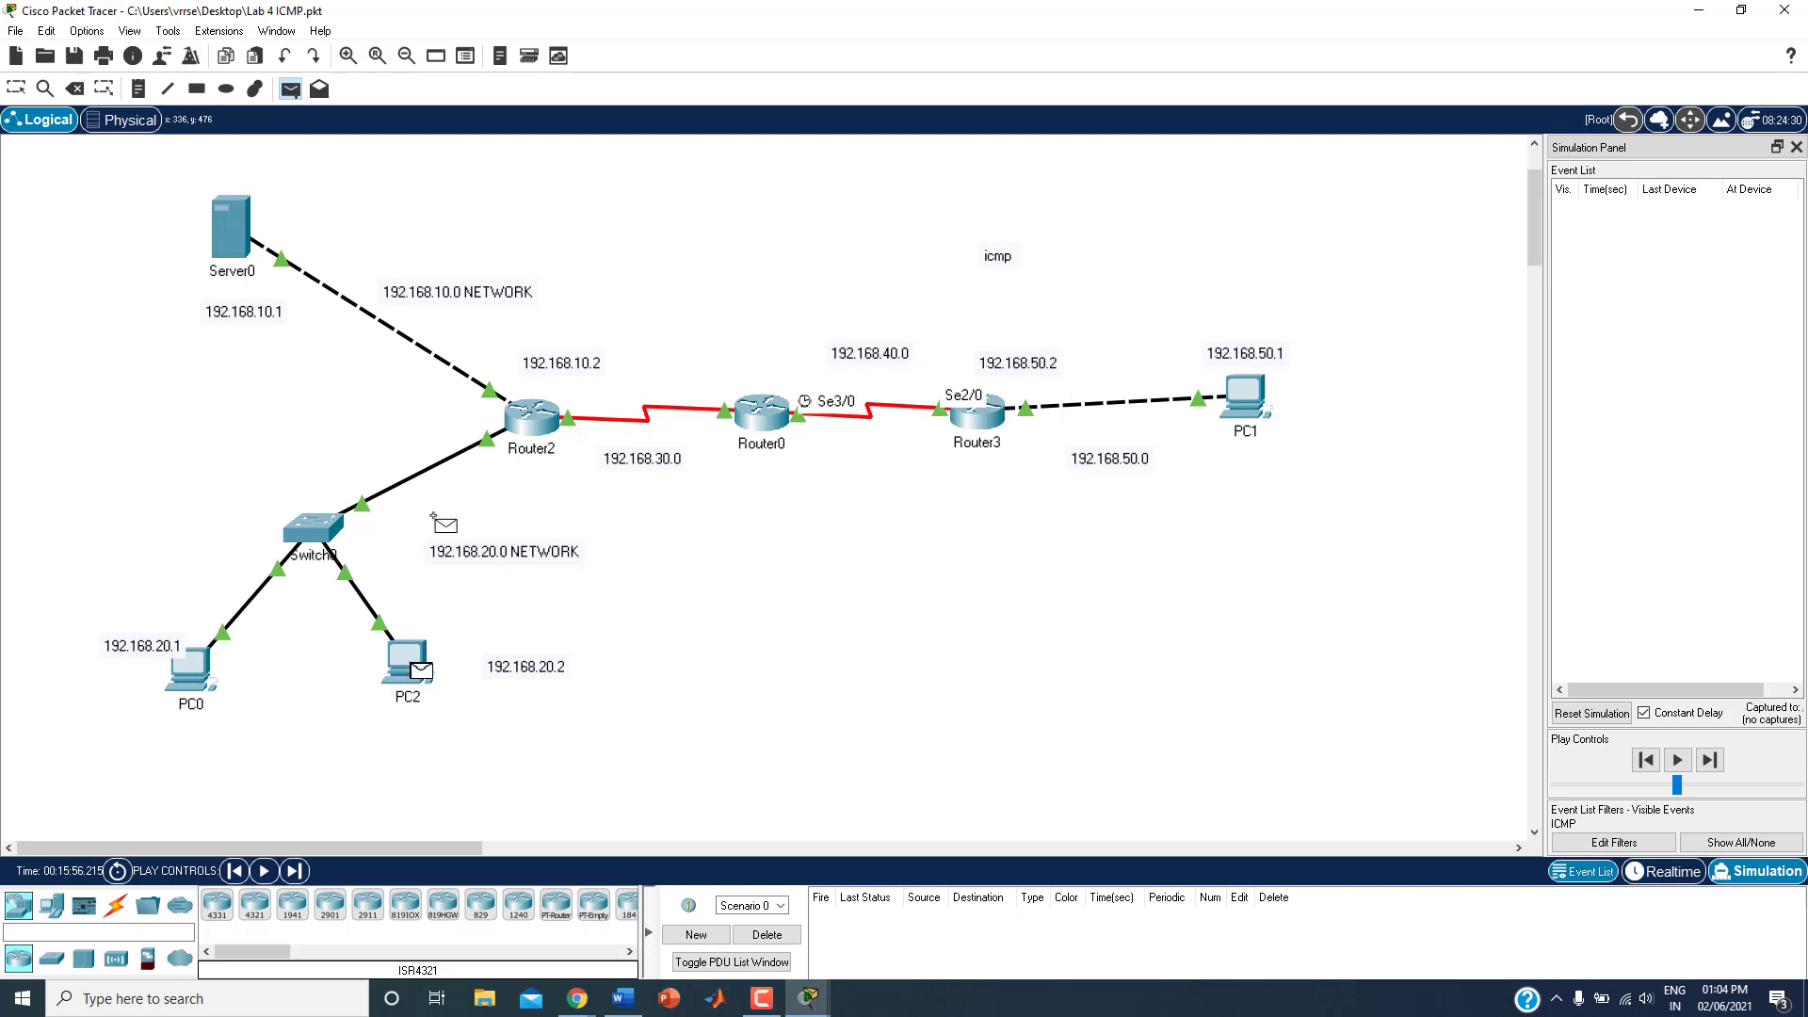
{"action": "left_click", "coordinate": [1249, 390]}
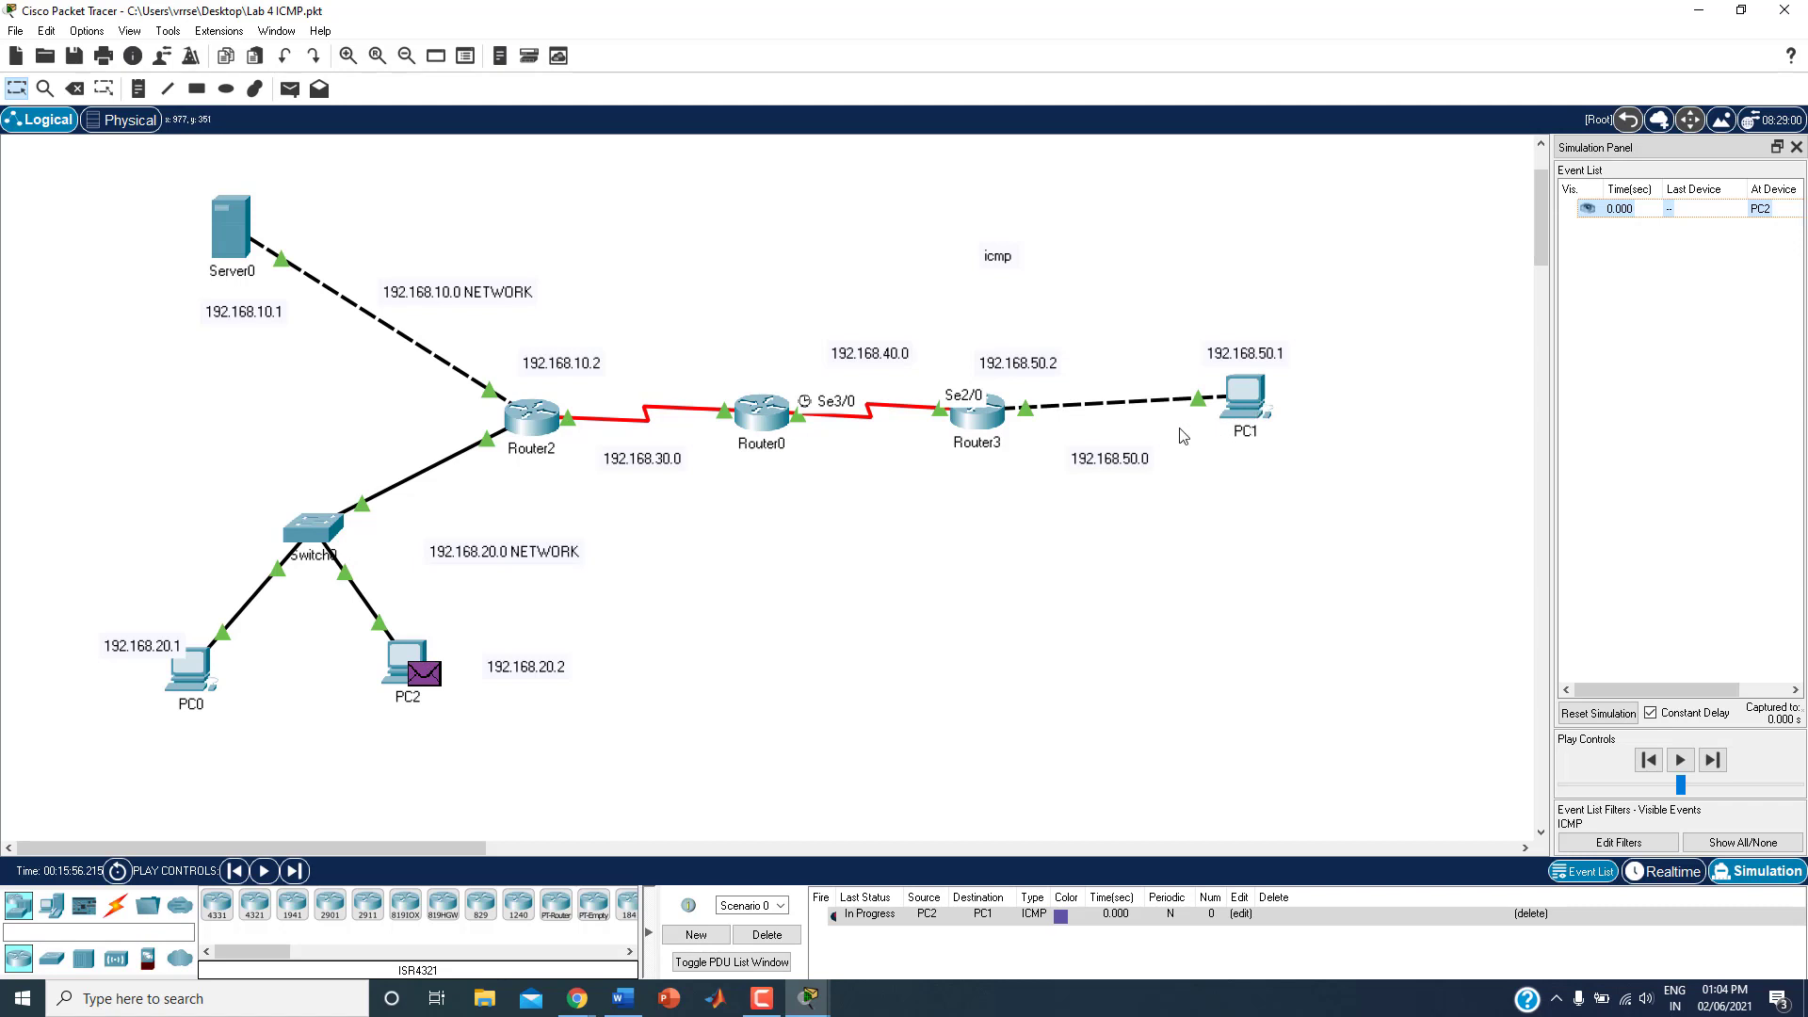
{"action": "left_click", "coordinate": [1683, 762]}
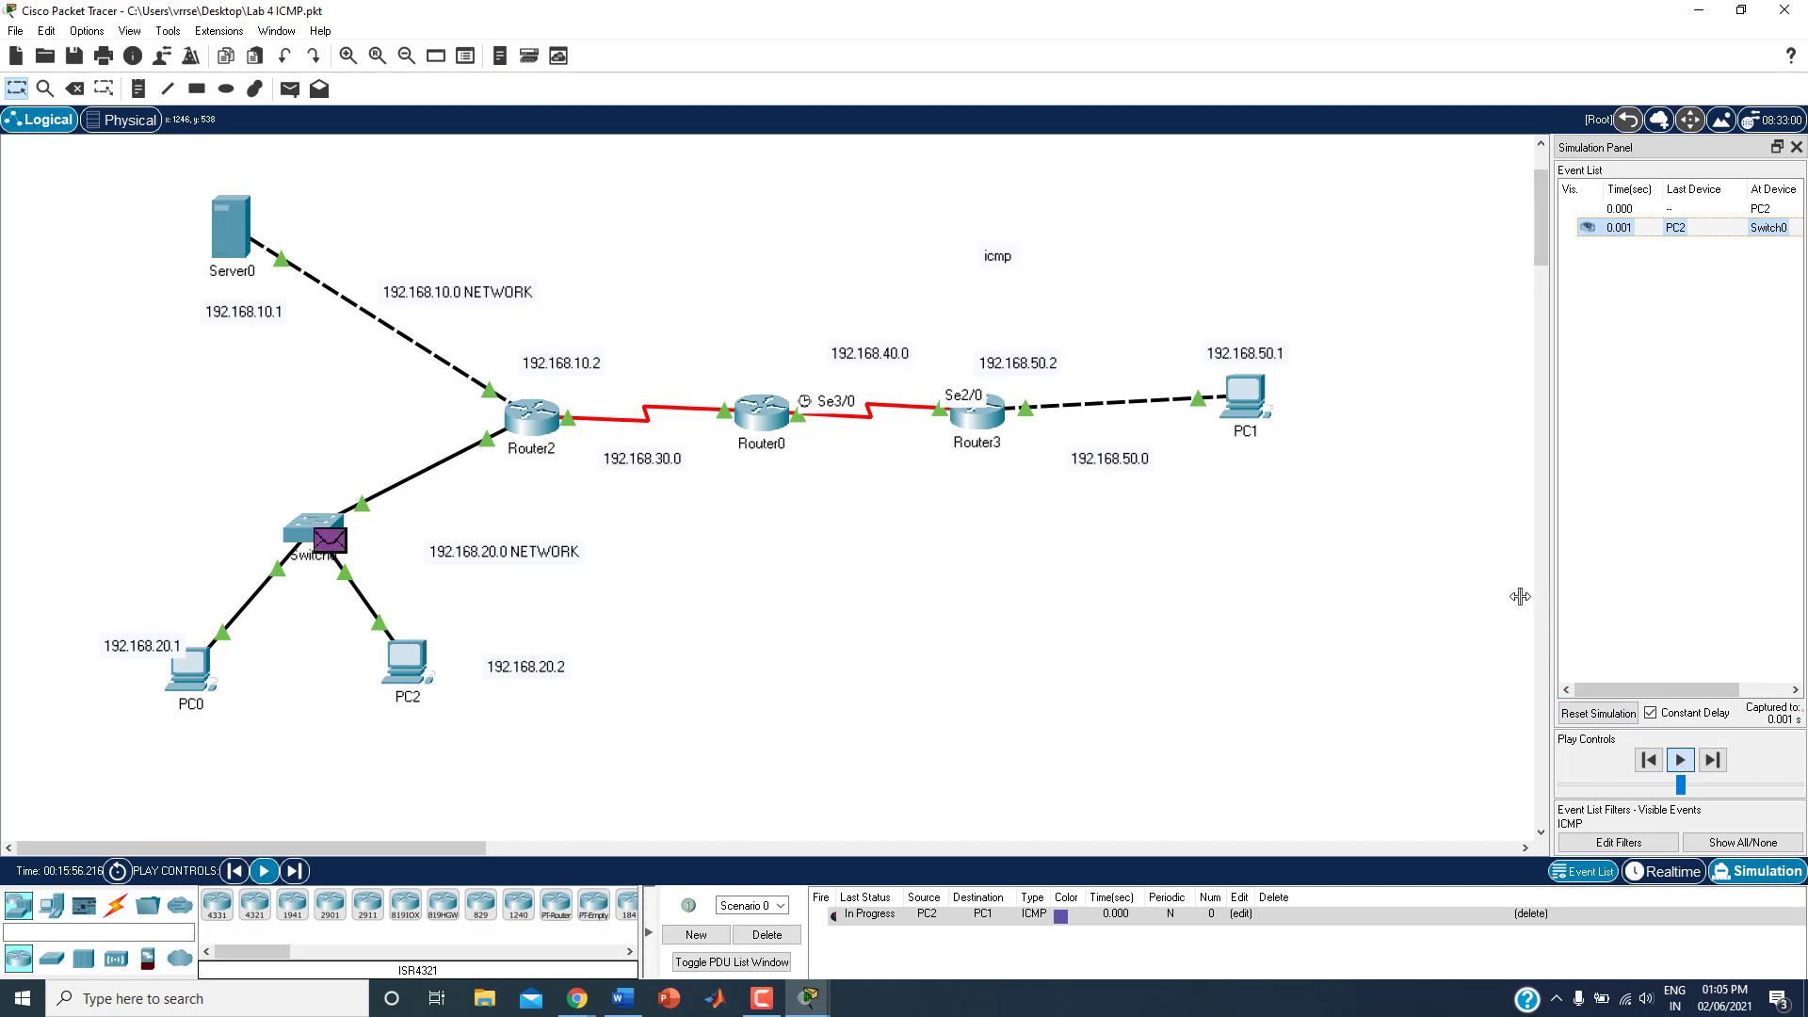
{"action": "left_click_drag", "start_coordinate": [1551, 596], "coordinate": [1404, 596]}
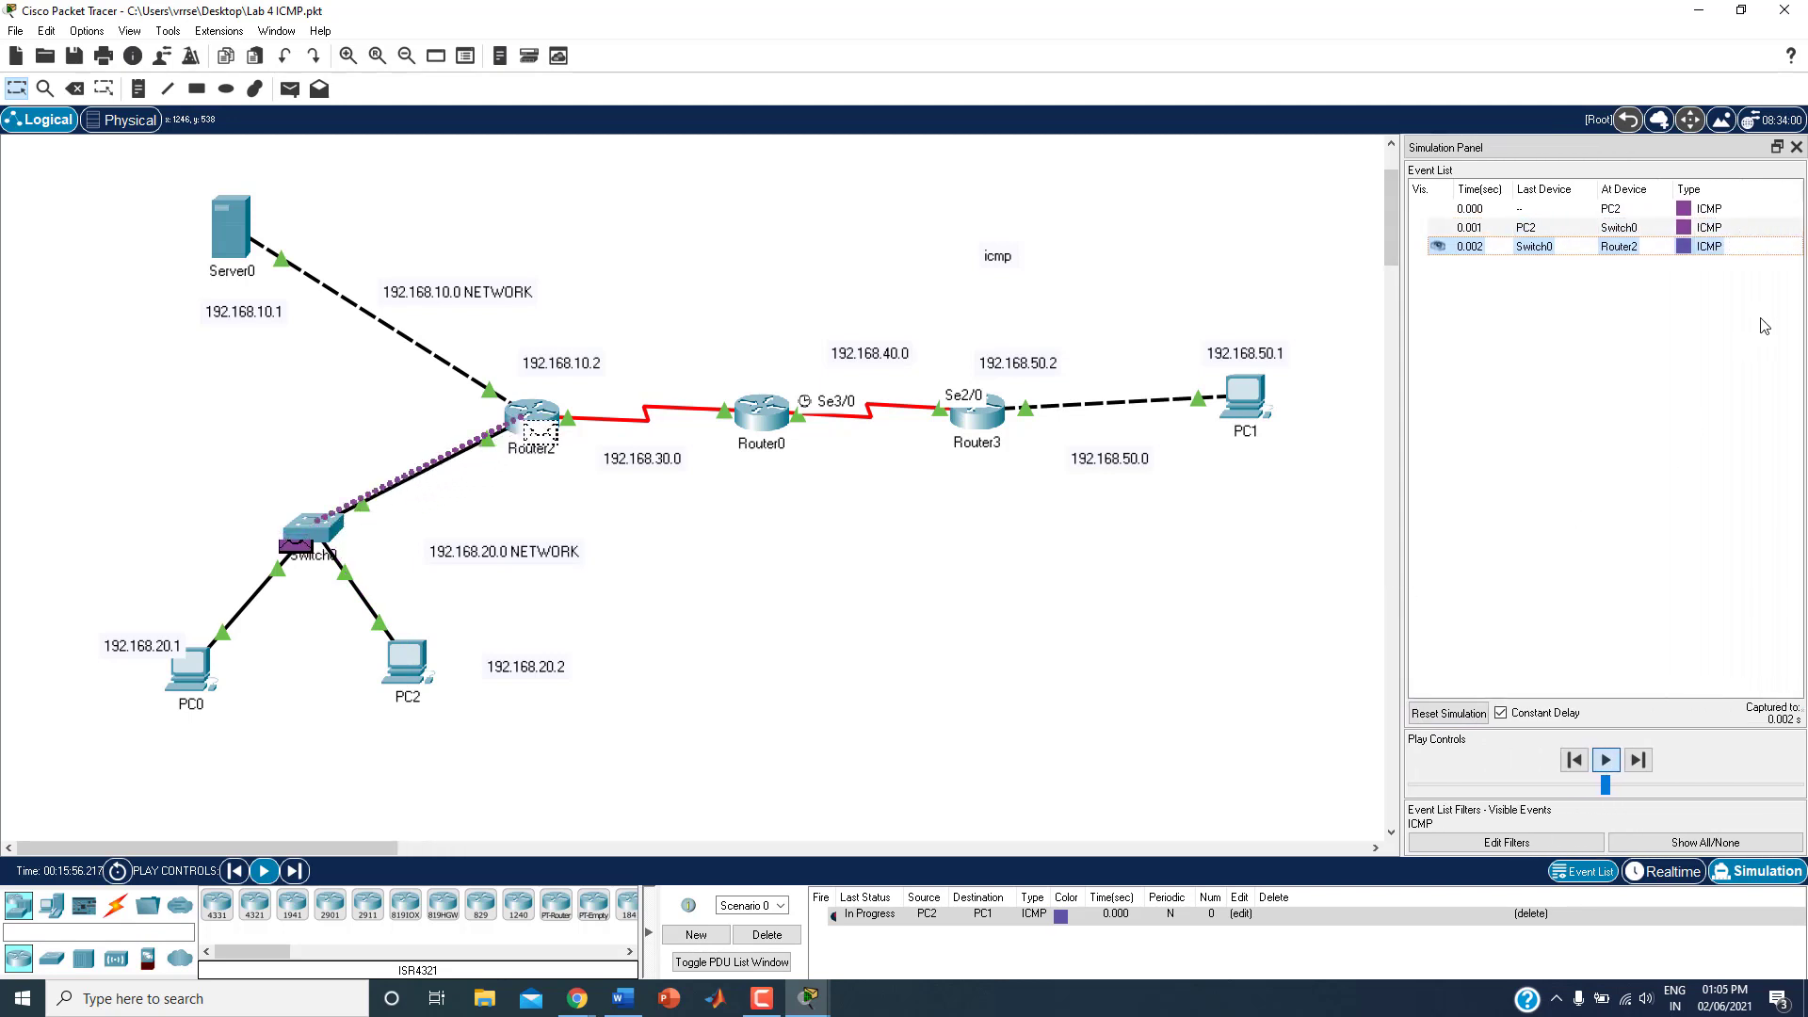